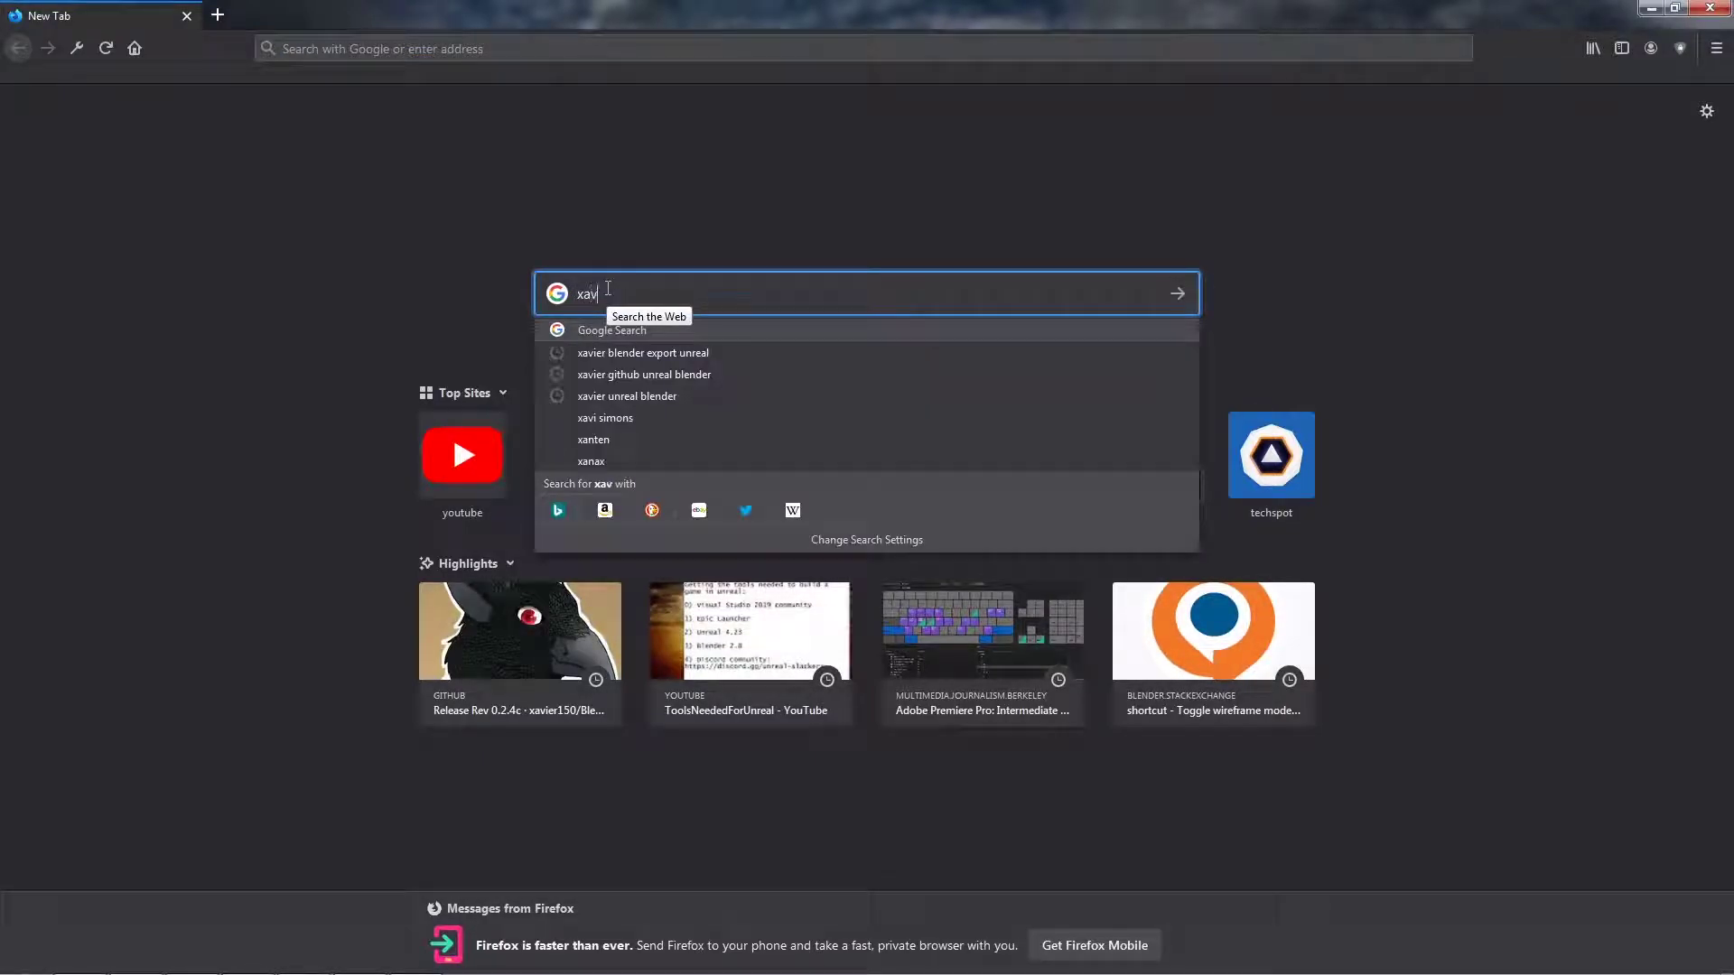
# Step: Search Google for 'xavier github blender unreal'
pyautogui.write('ier gith')
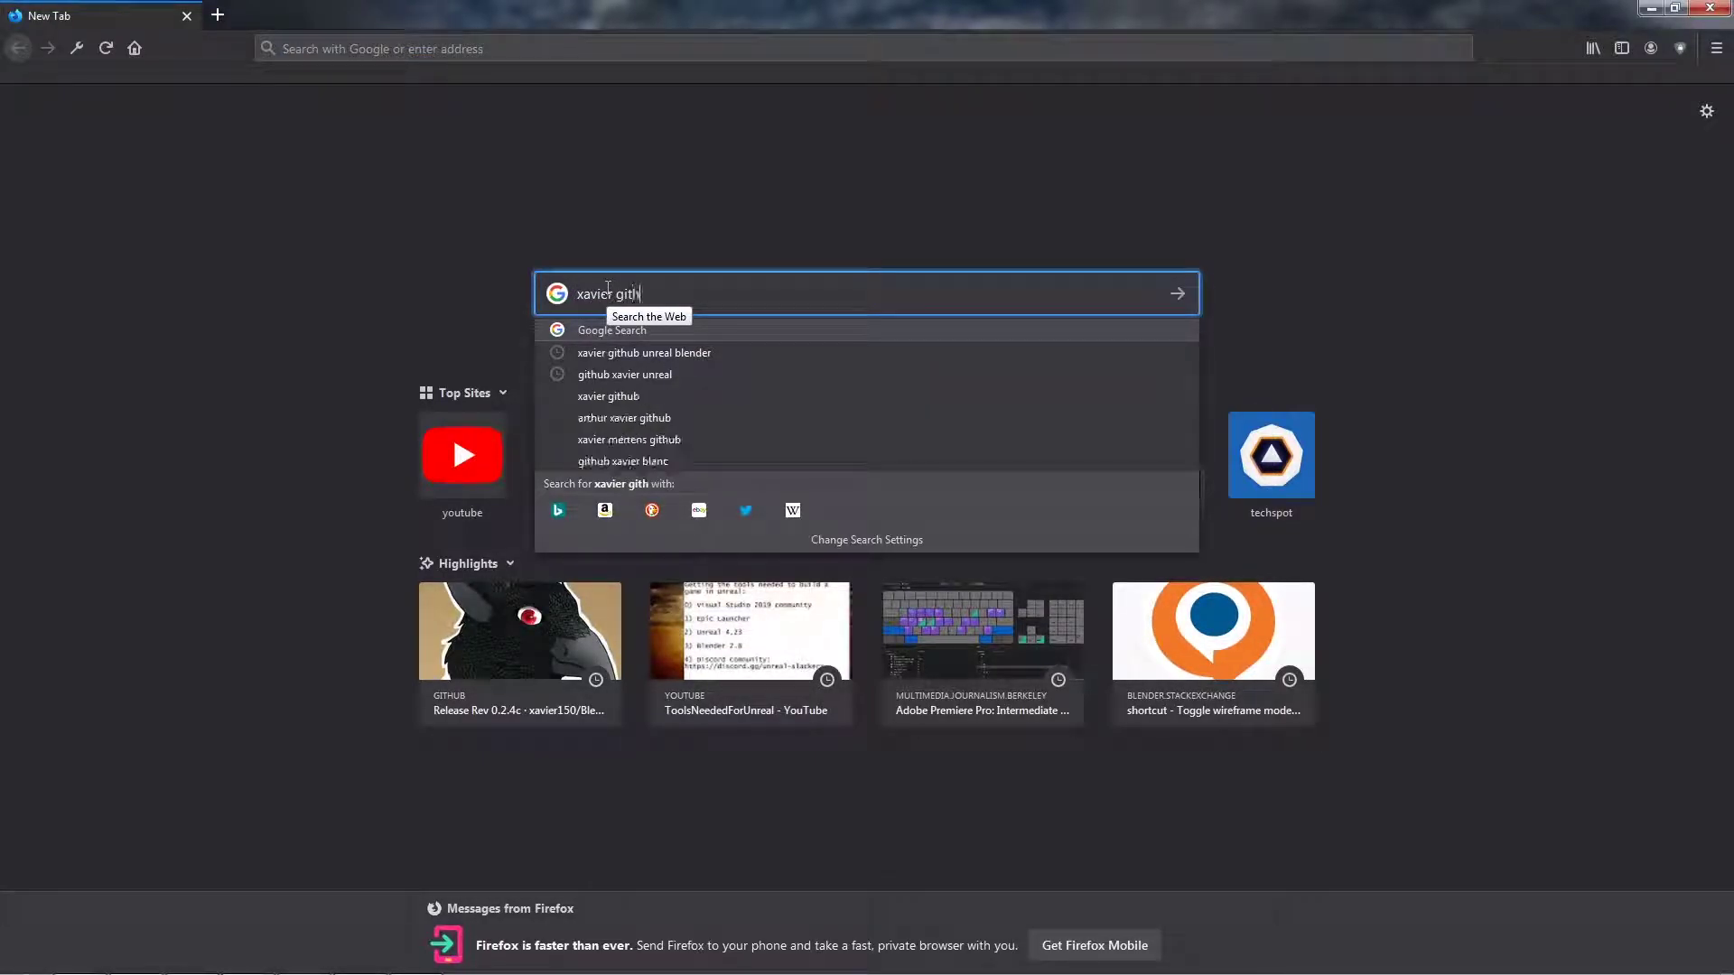
pyautogui.write('ub blender')
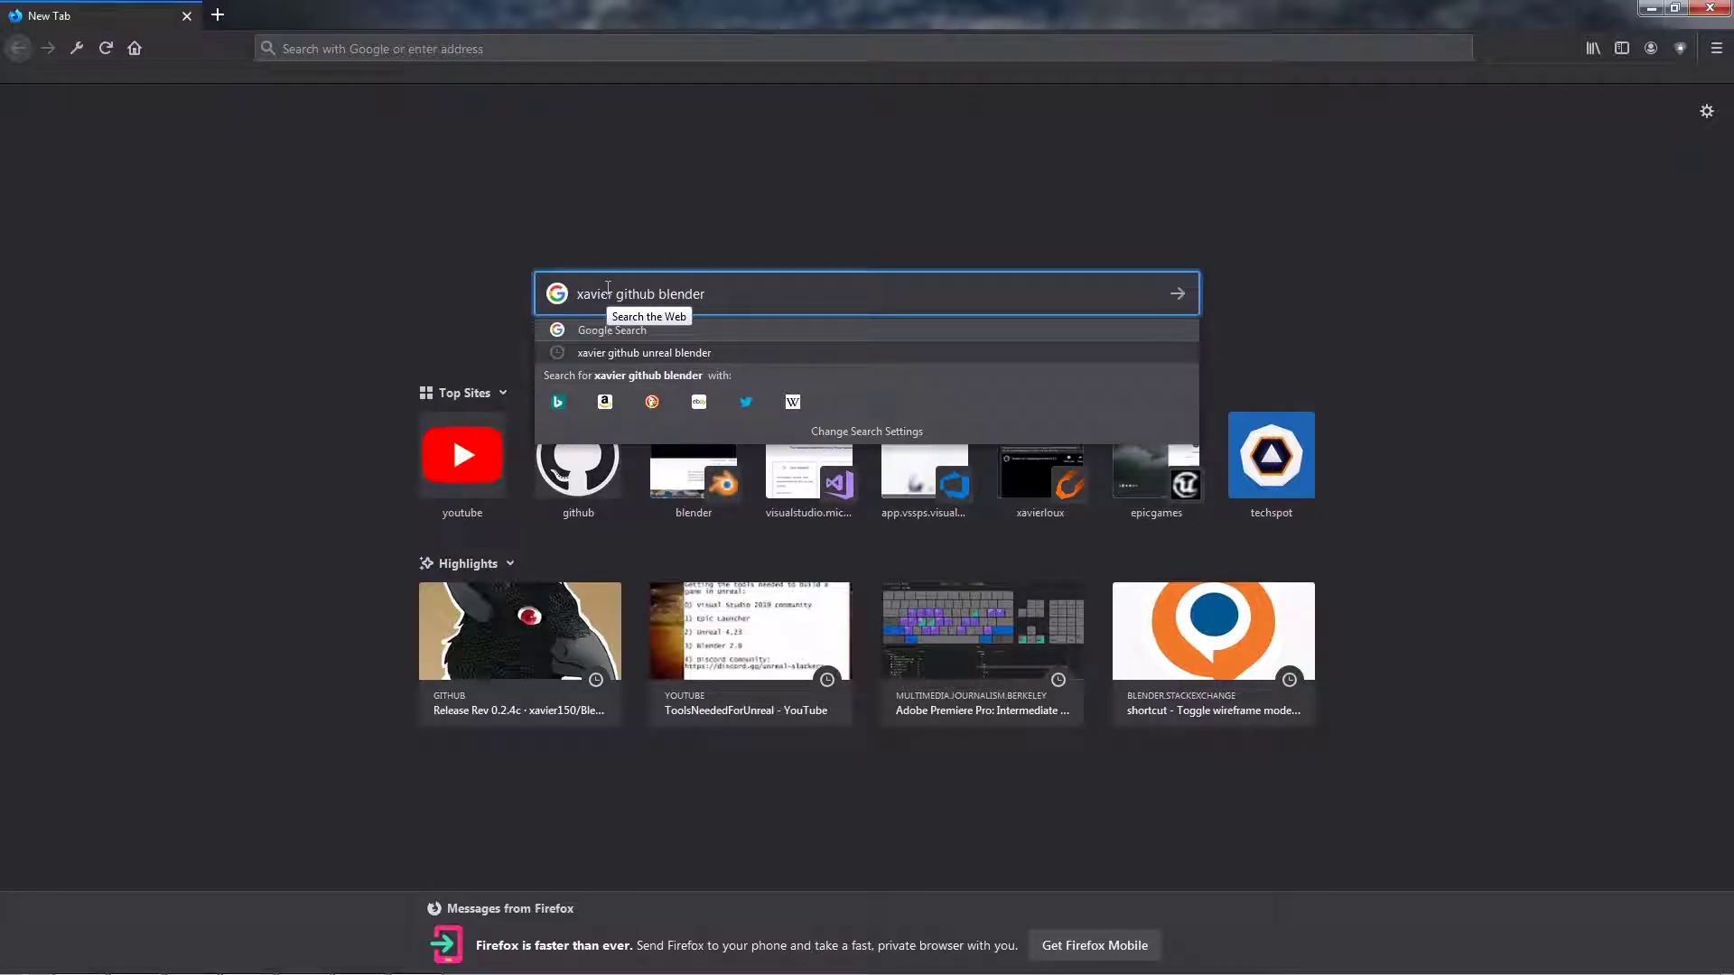
pyautogui.write(' unreal')
pyautogui.press('Return')
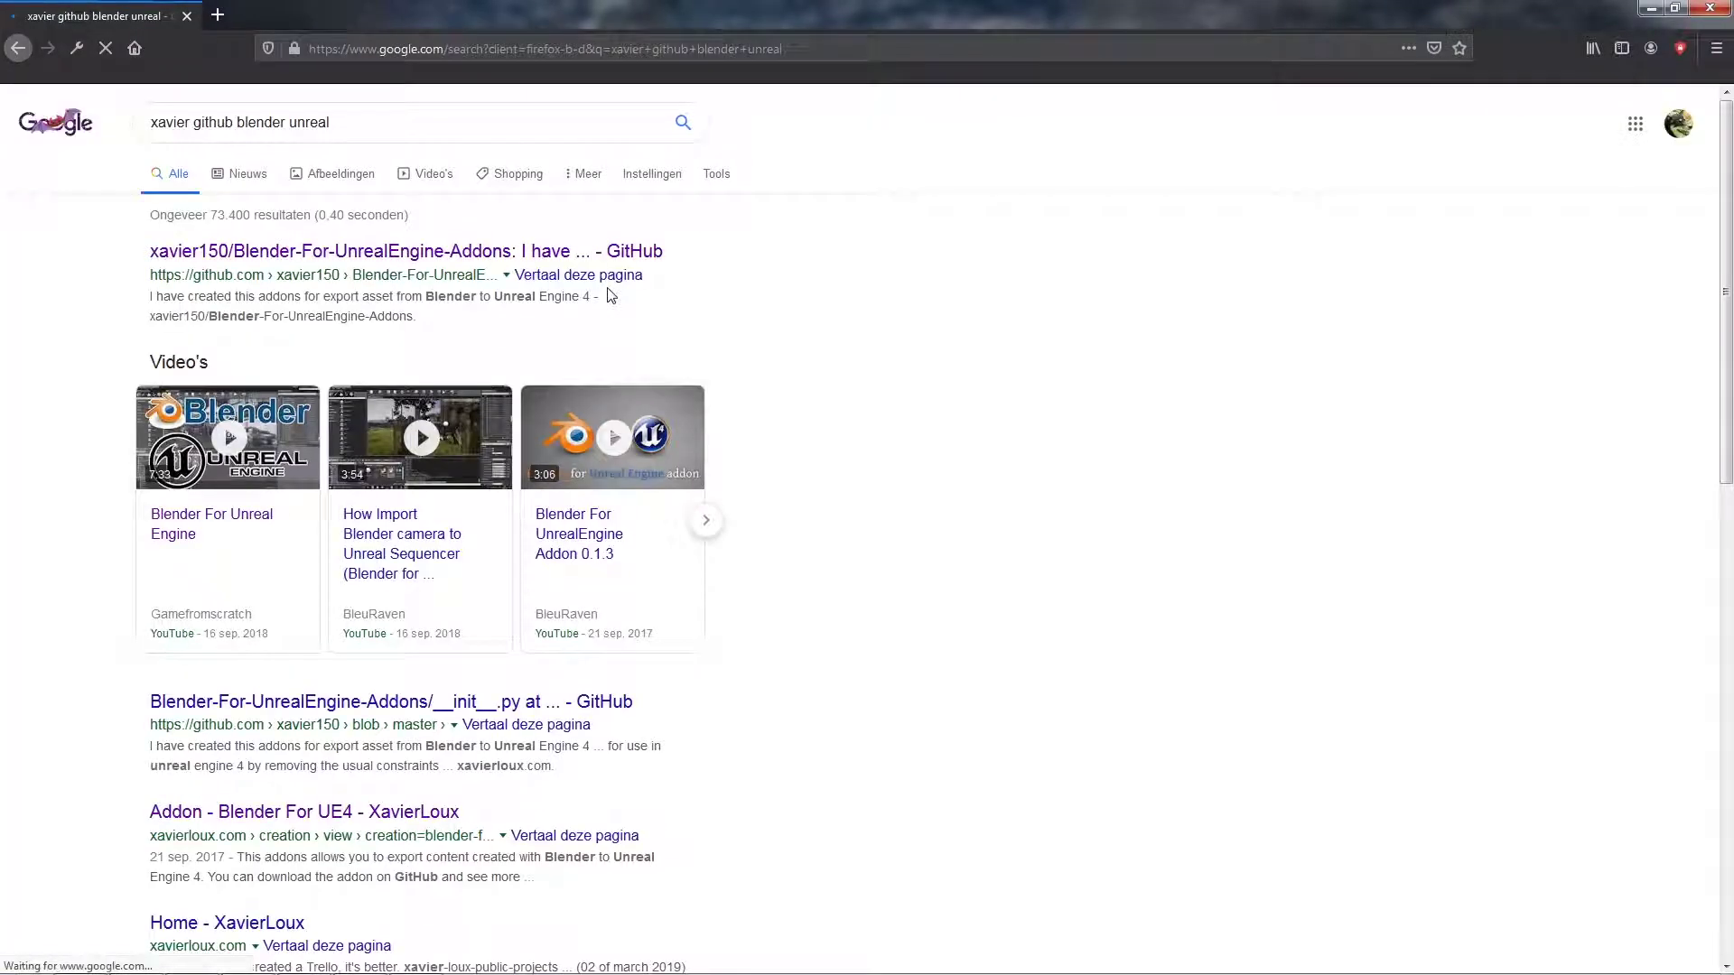
# Step: Open the Blender-For-UnrealEngine-Addons repository and download the 'Rev 0.2.4b for Blender 2.8' release
pyautogui.click(372, 254)
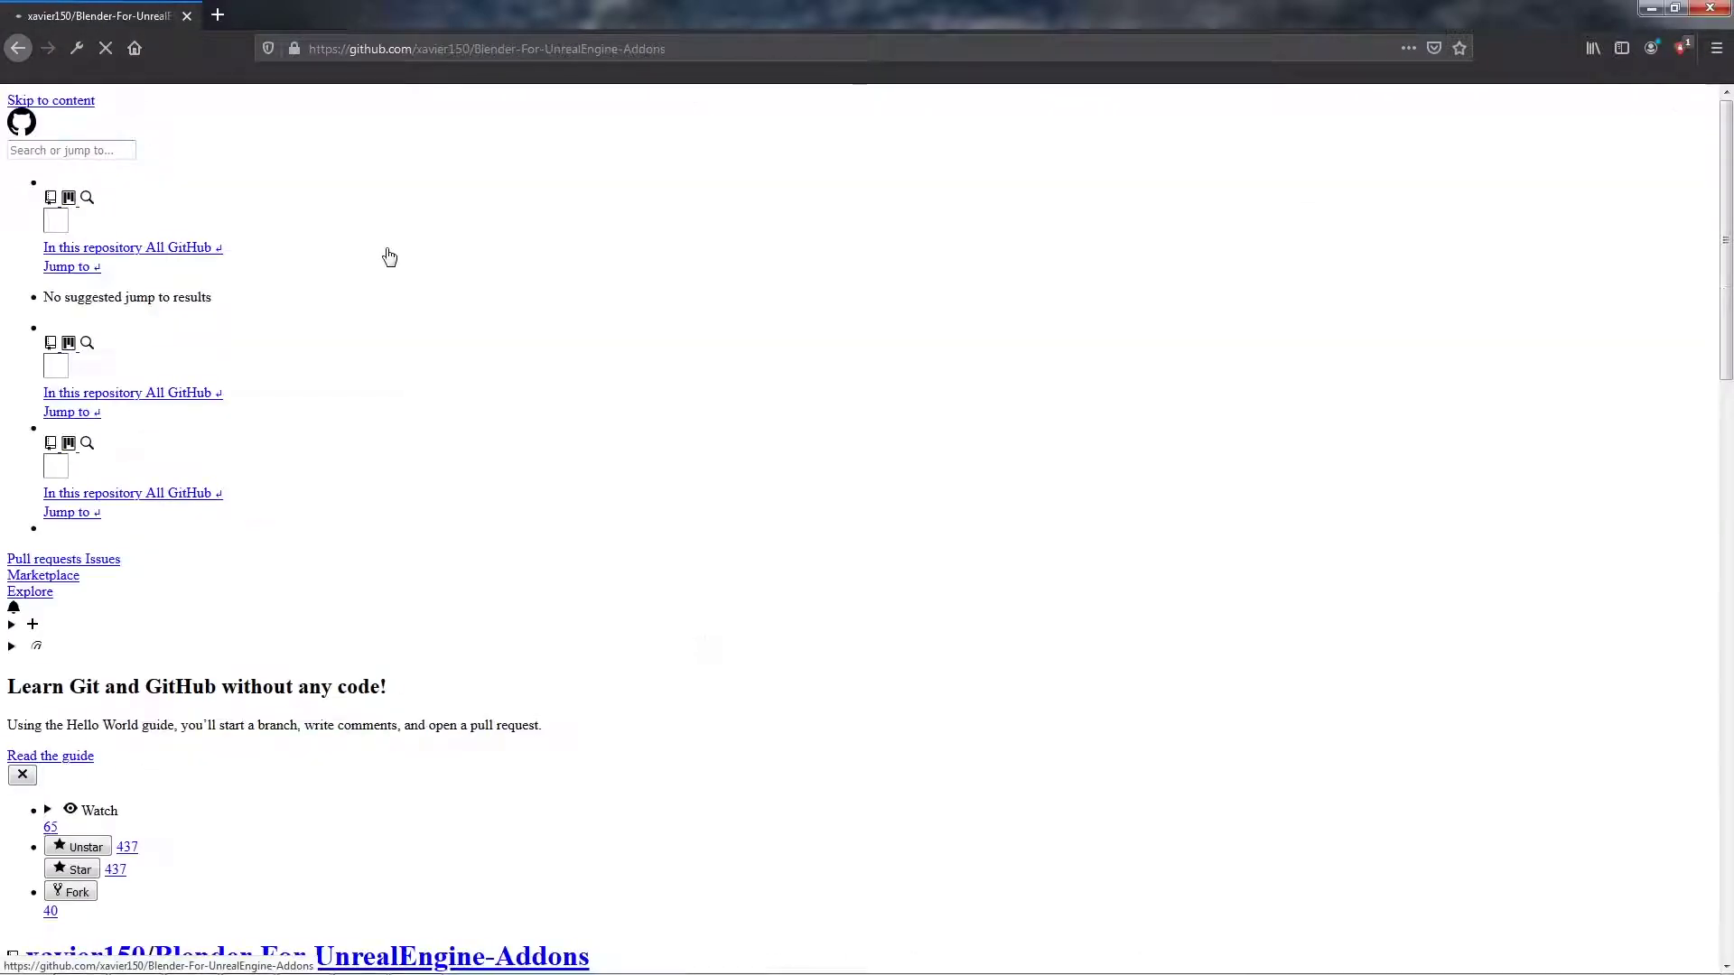
pyautogui.scroll(-3, 418, 445)
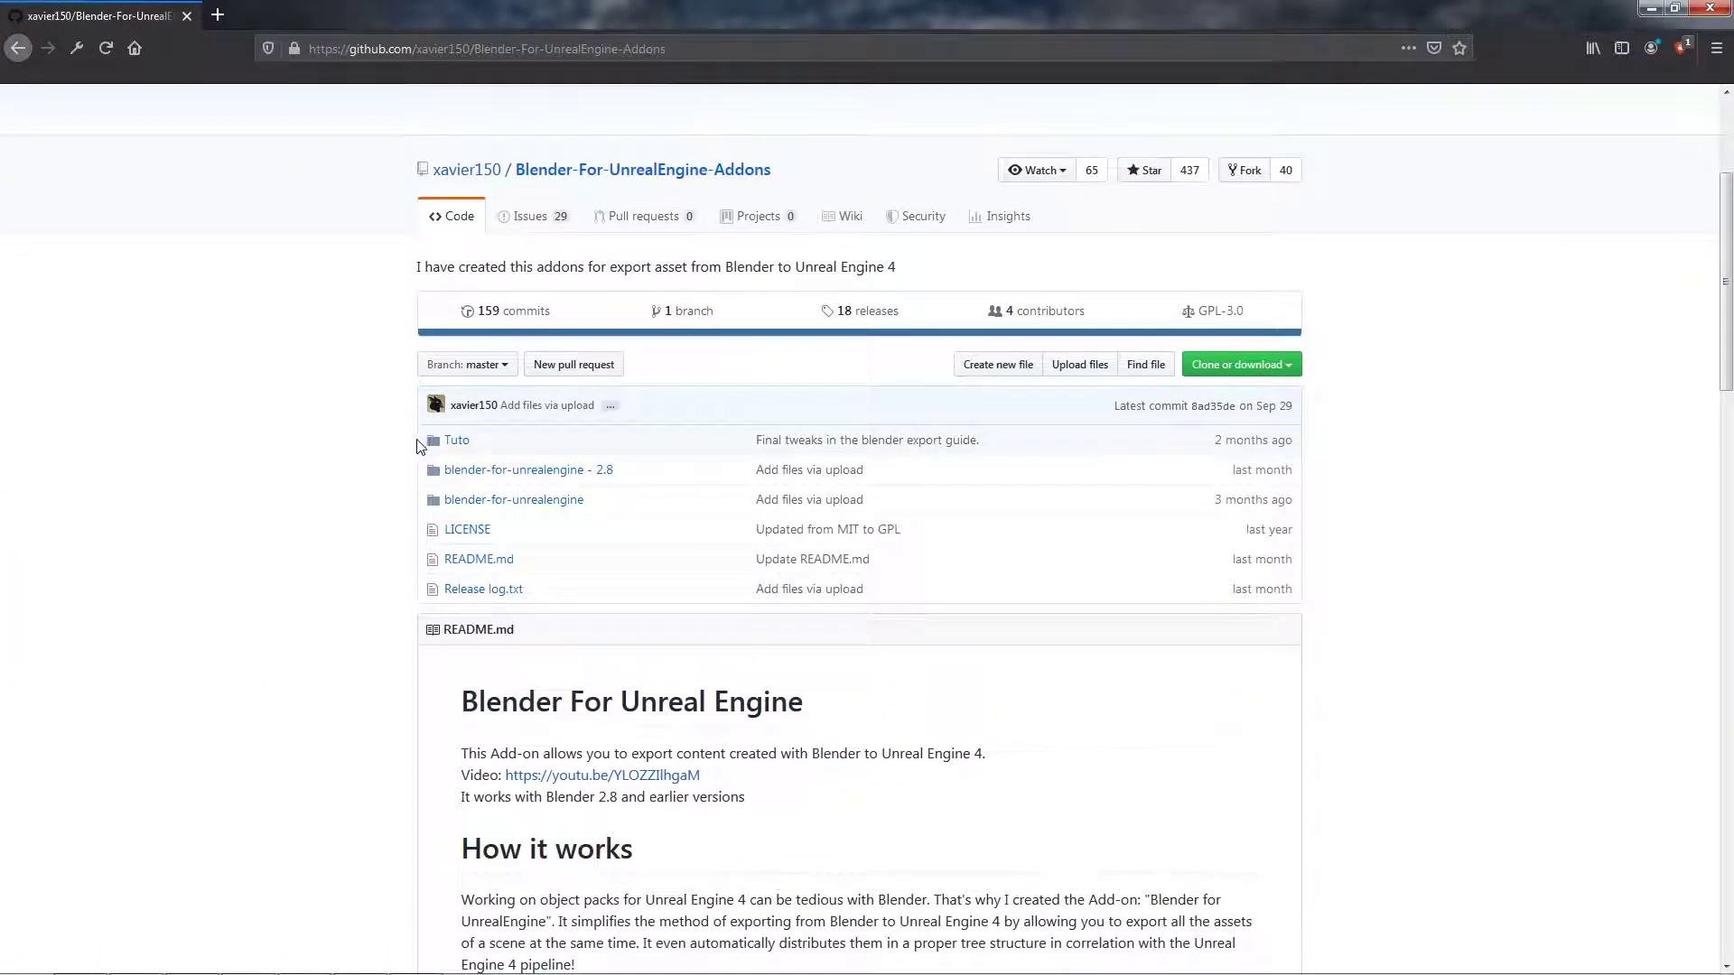
pyautogui.scroll(-6, 397, 469)
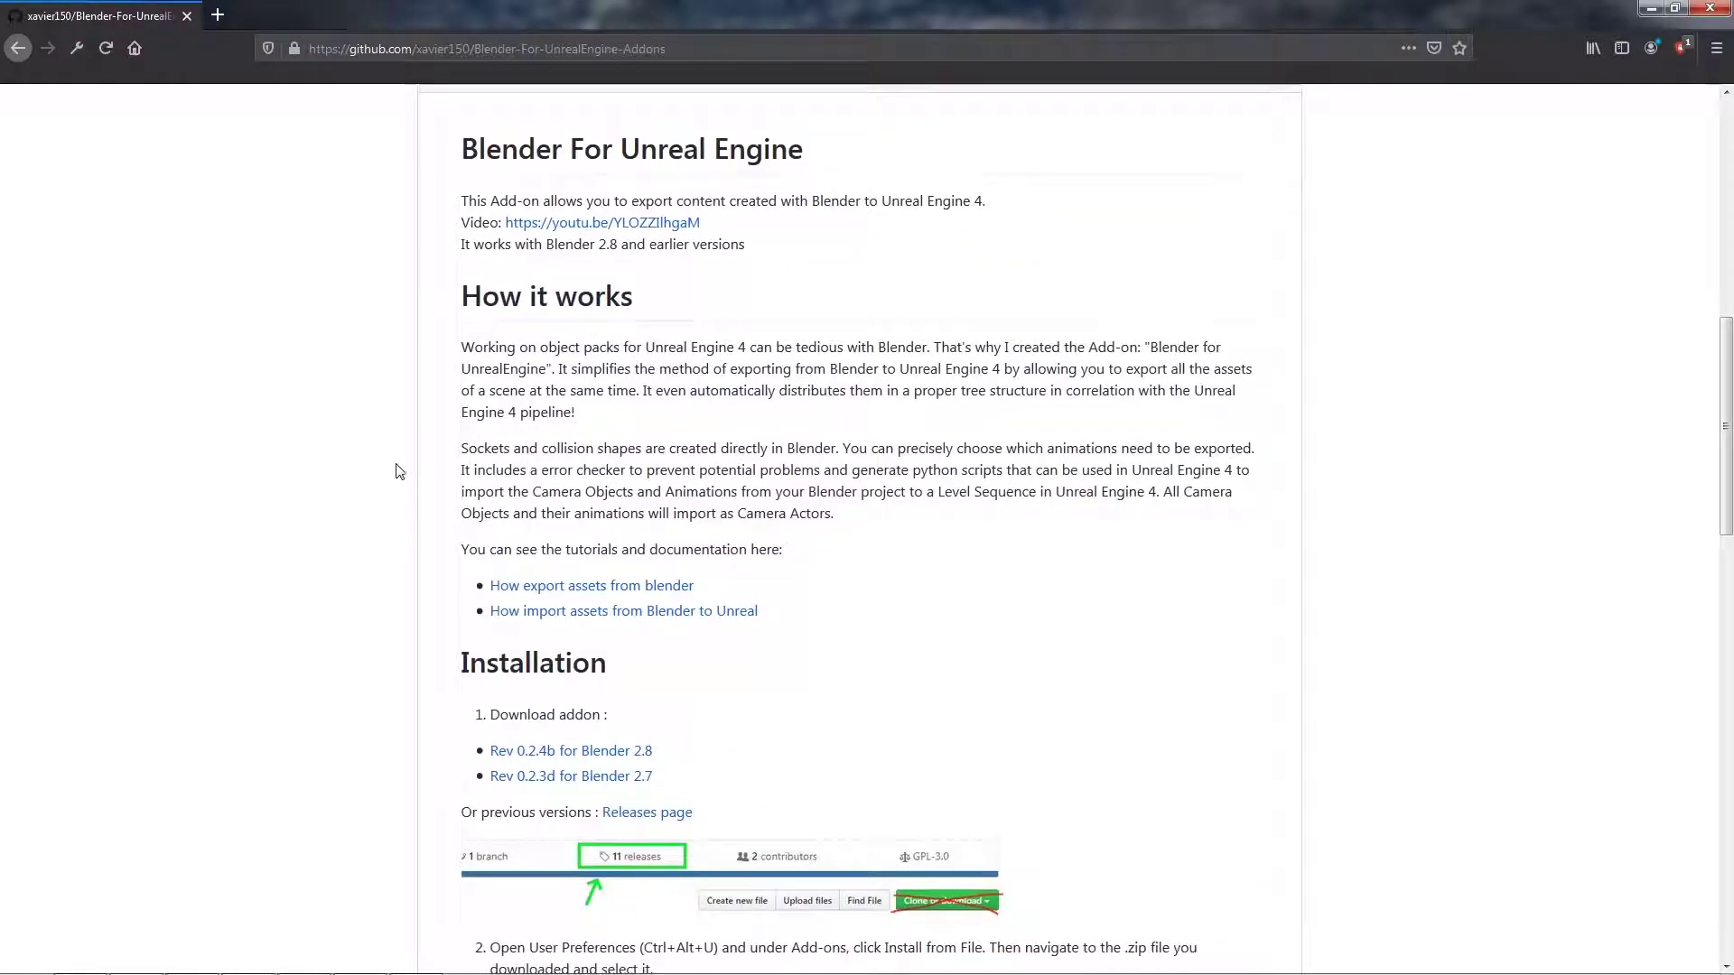
pyautogui.scroll(3, 411, 420)
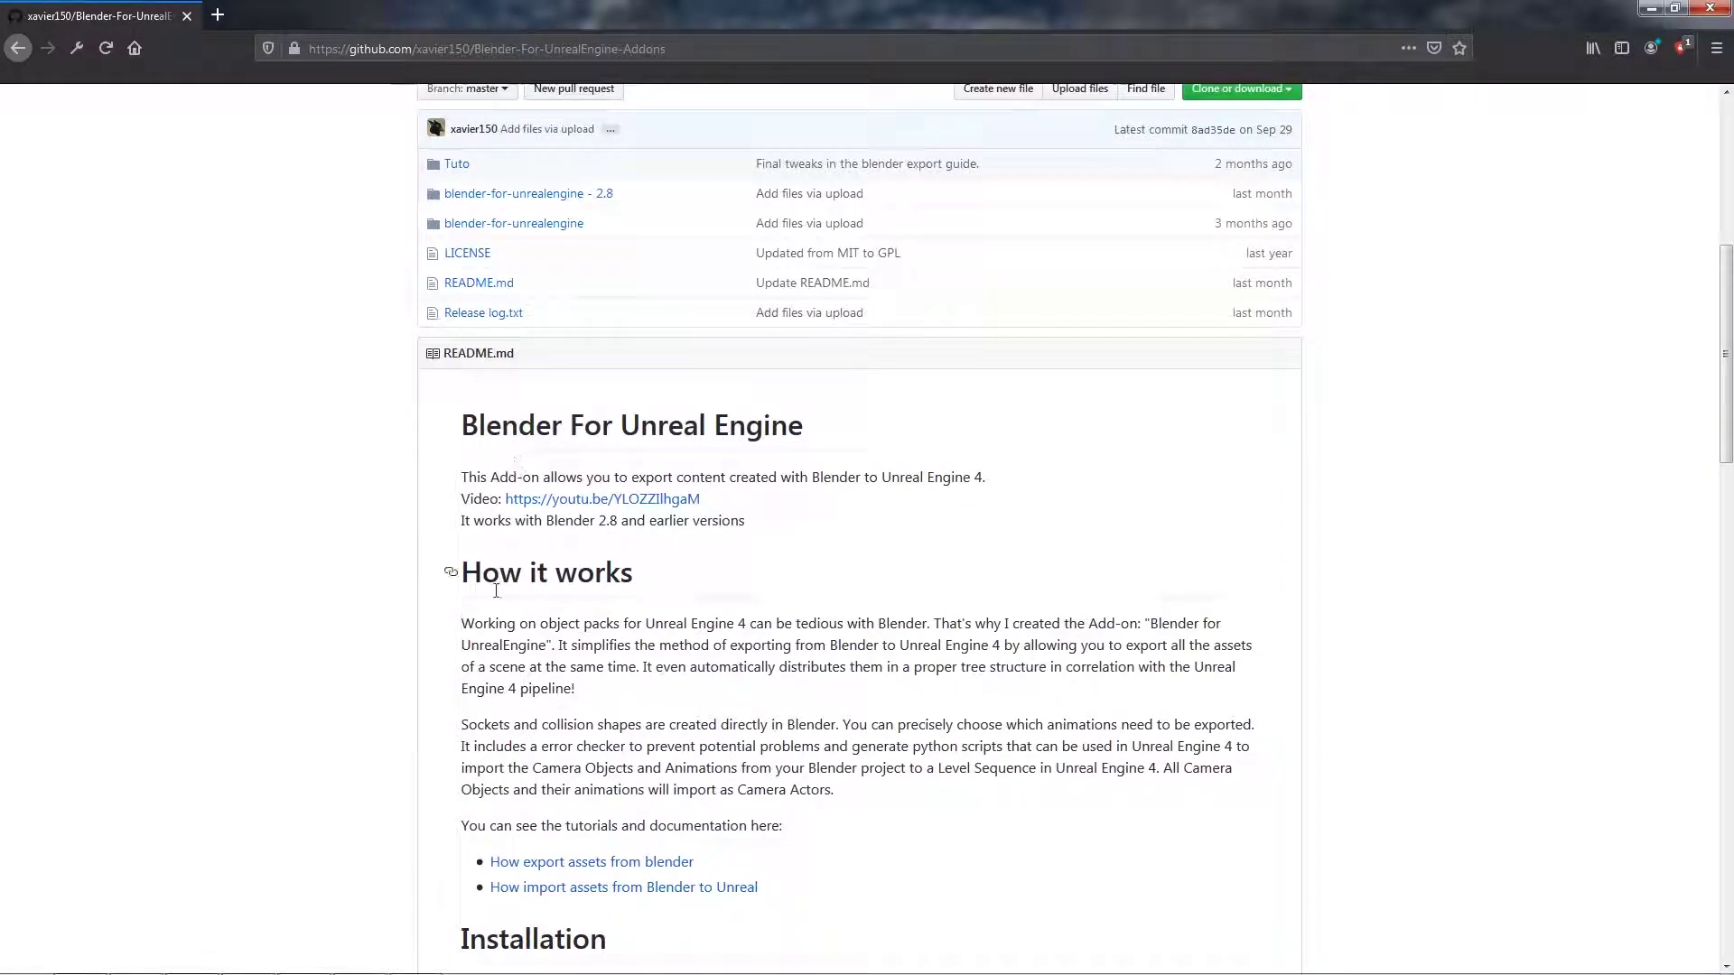
pyautogui.scroll(-3, 452, 578)
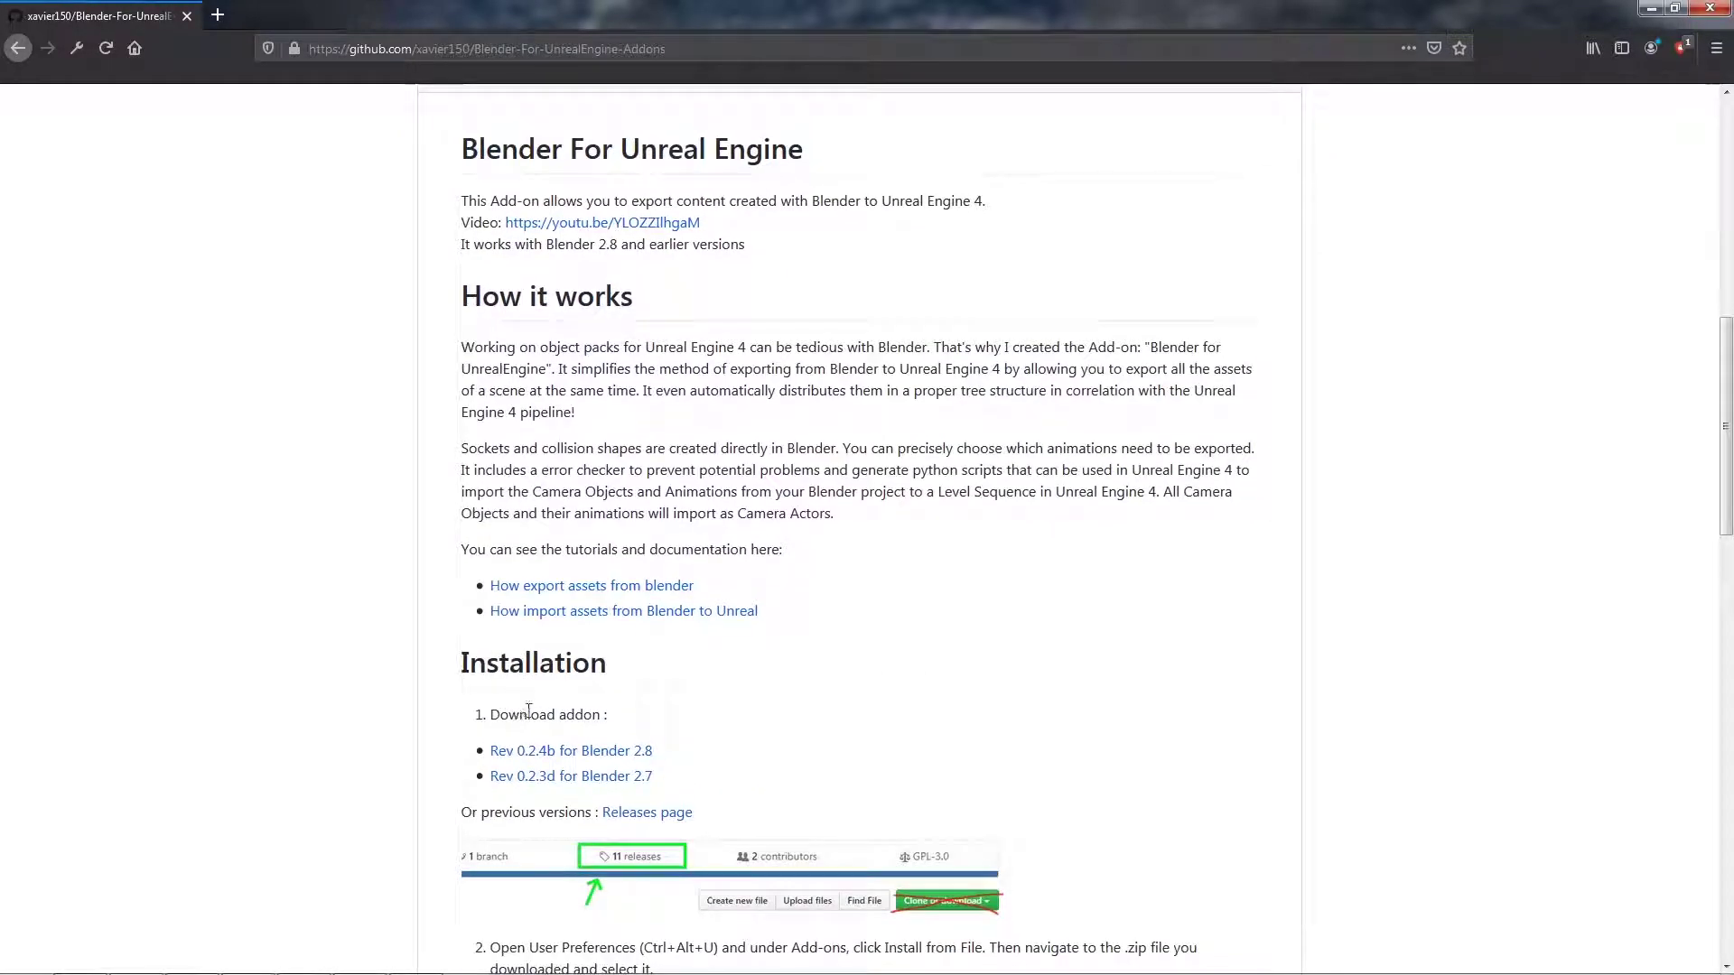
pyautogui.click(565, 754)
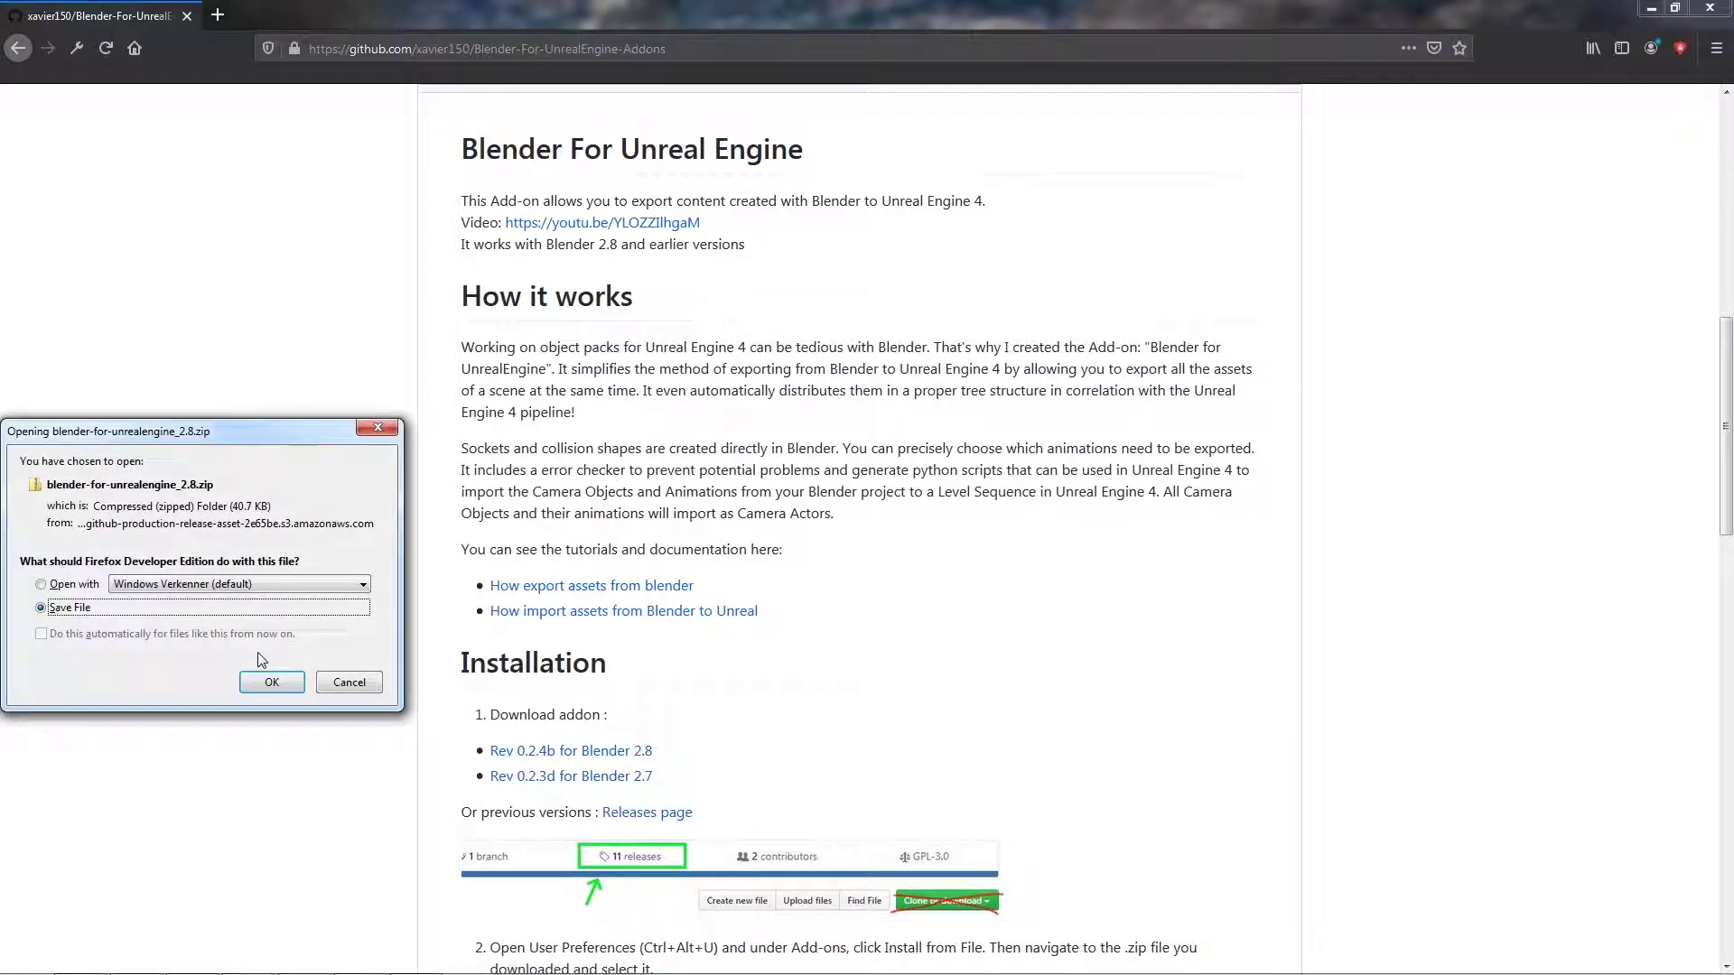
# Step: Save blender-for-unrealengine_2.8.zip and show it in its Downloads folder
pyautogui.click(271, 683)
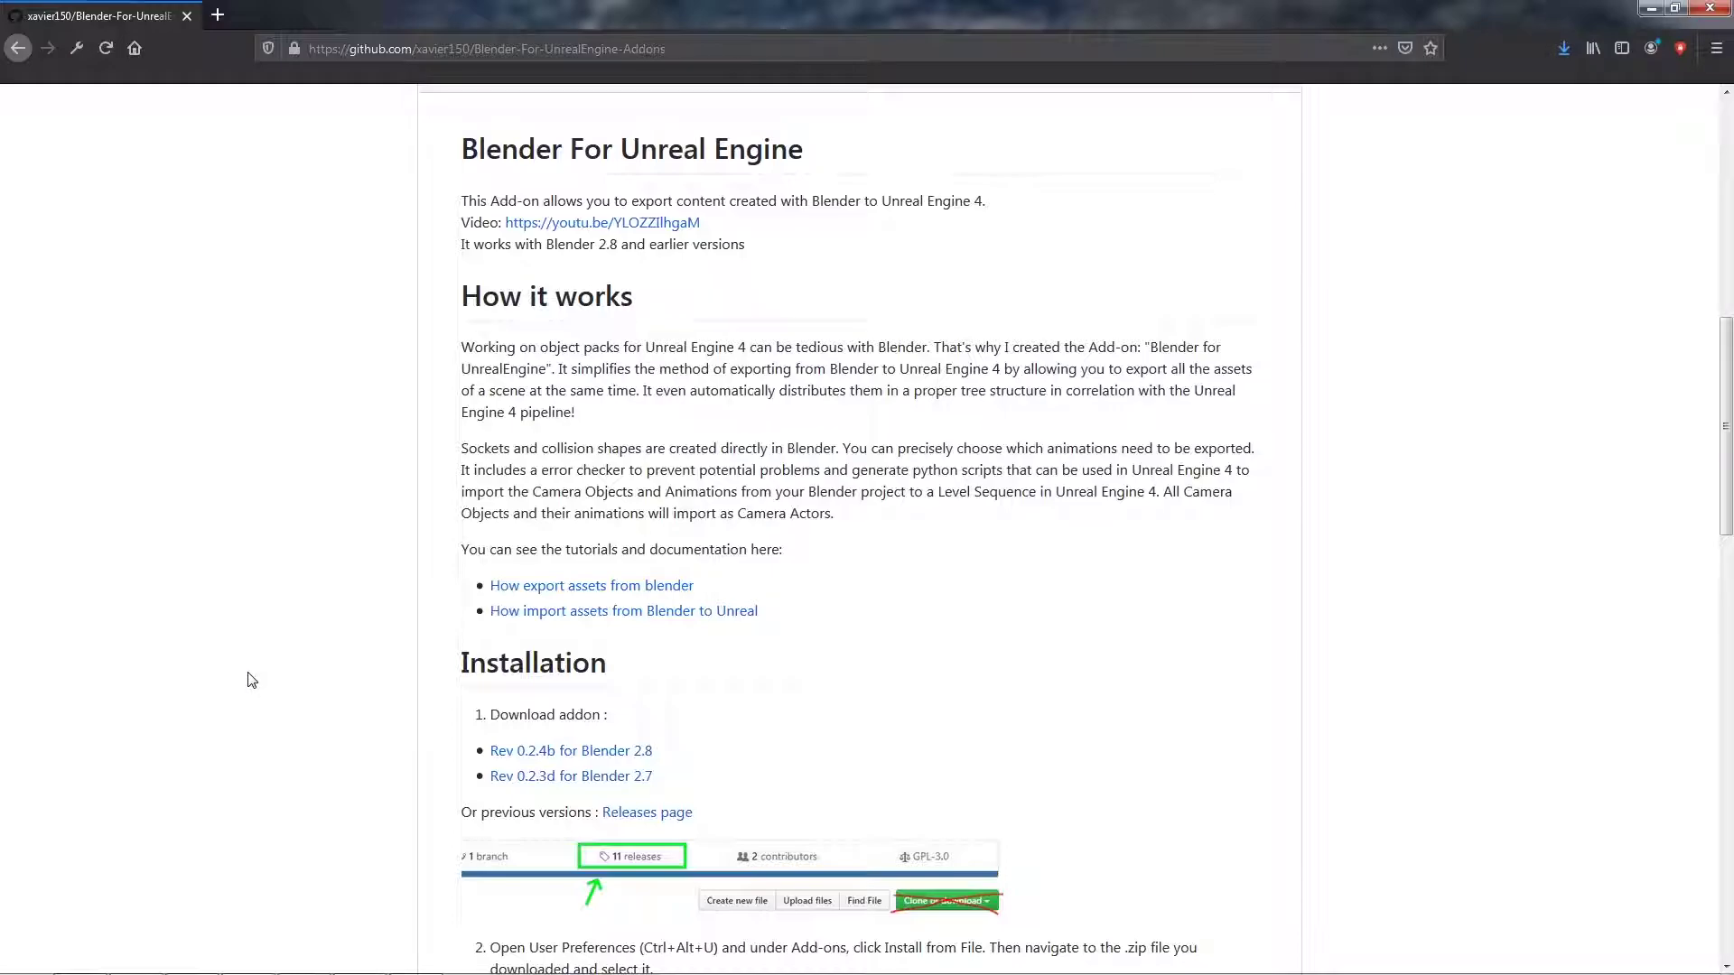
pyautogui.click(1564, 51)
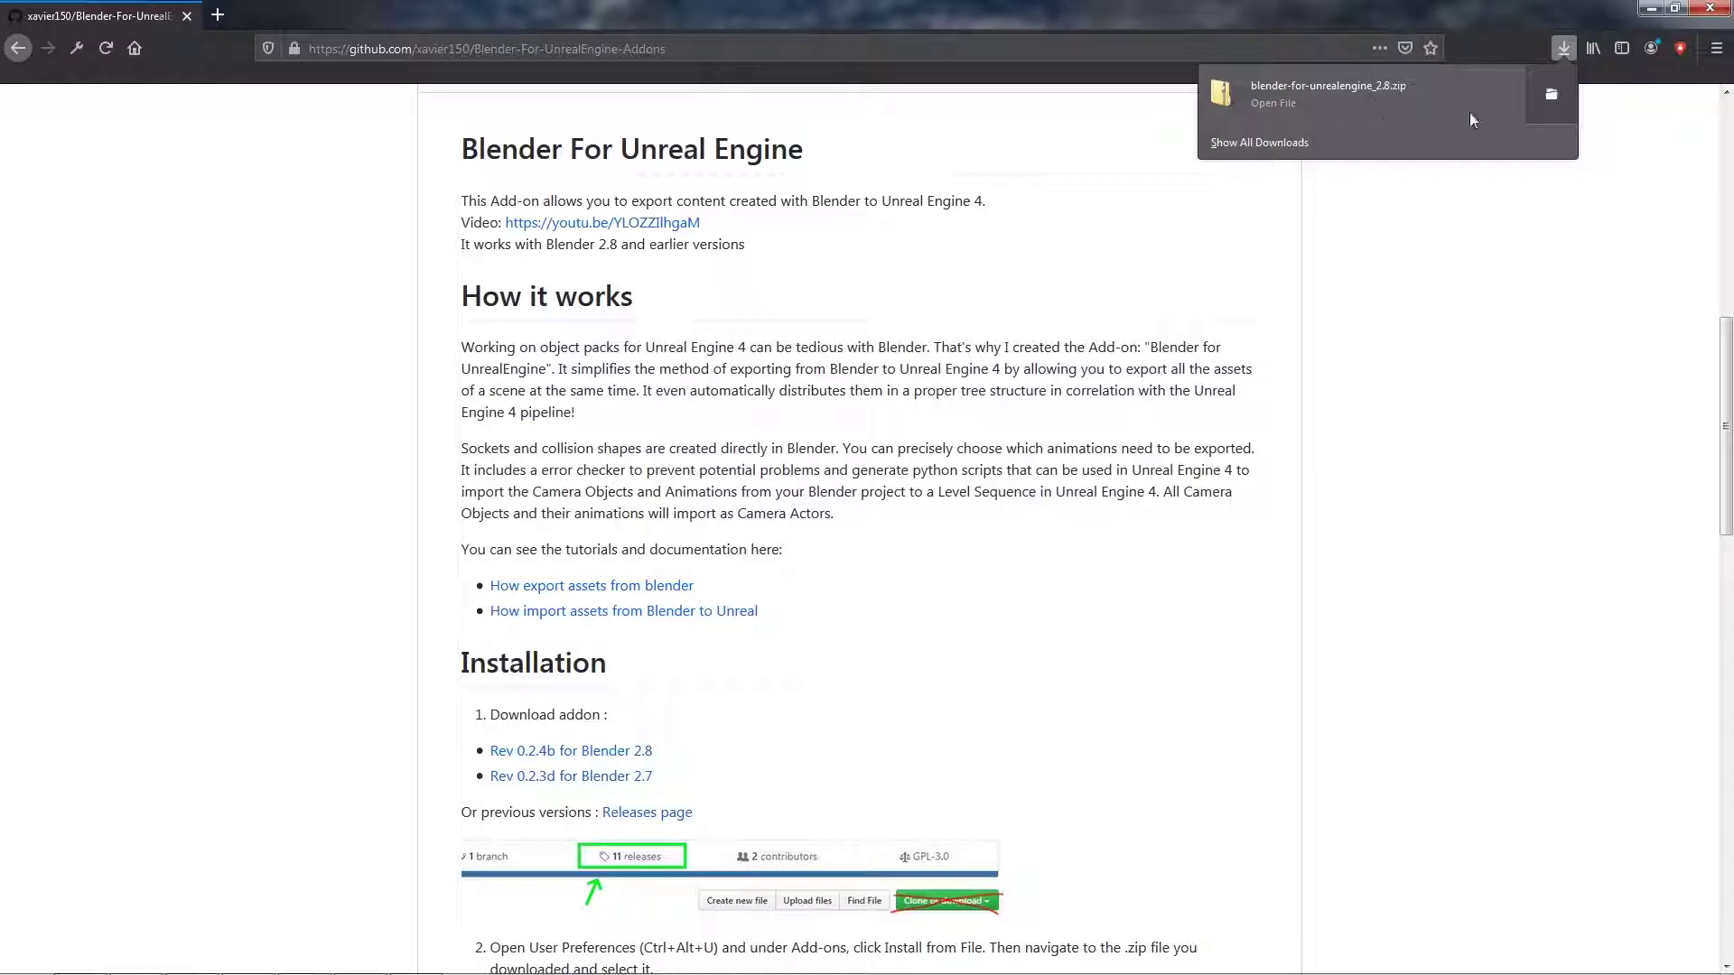
pyautogui.click(1552, 94)
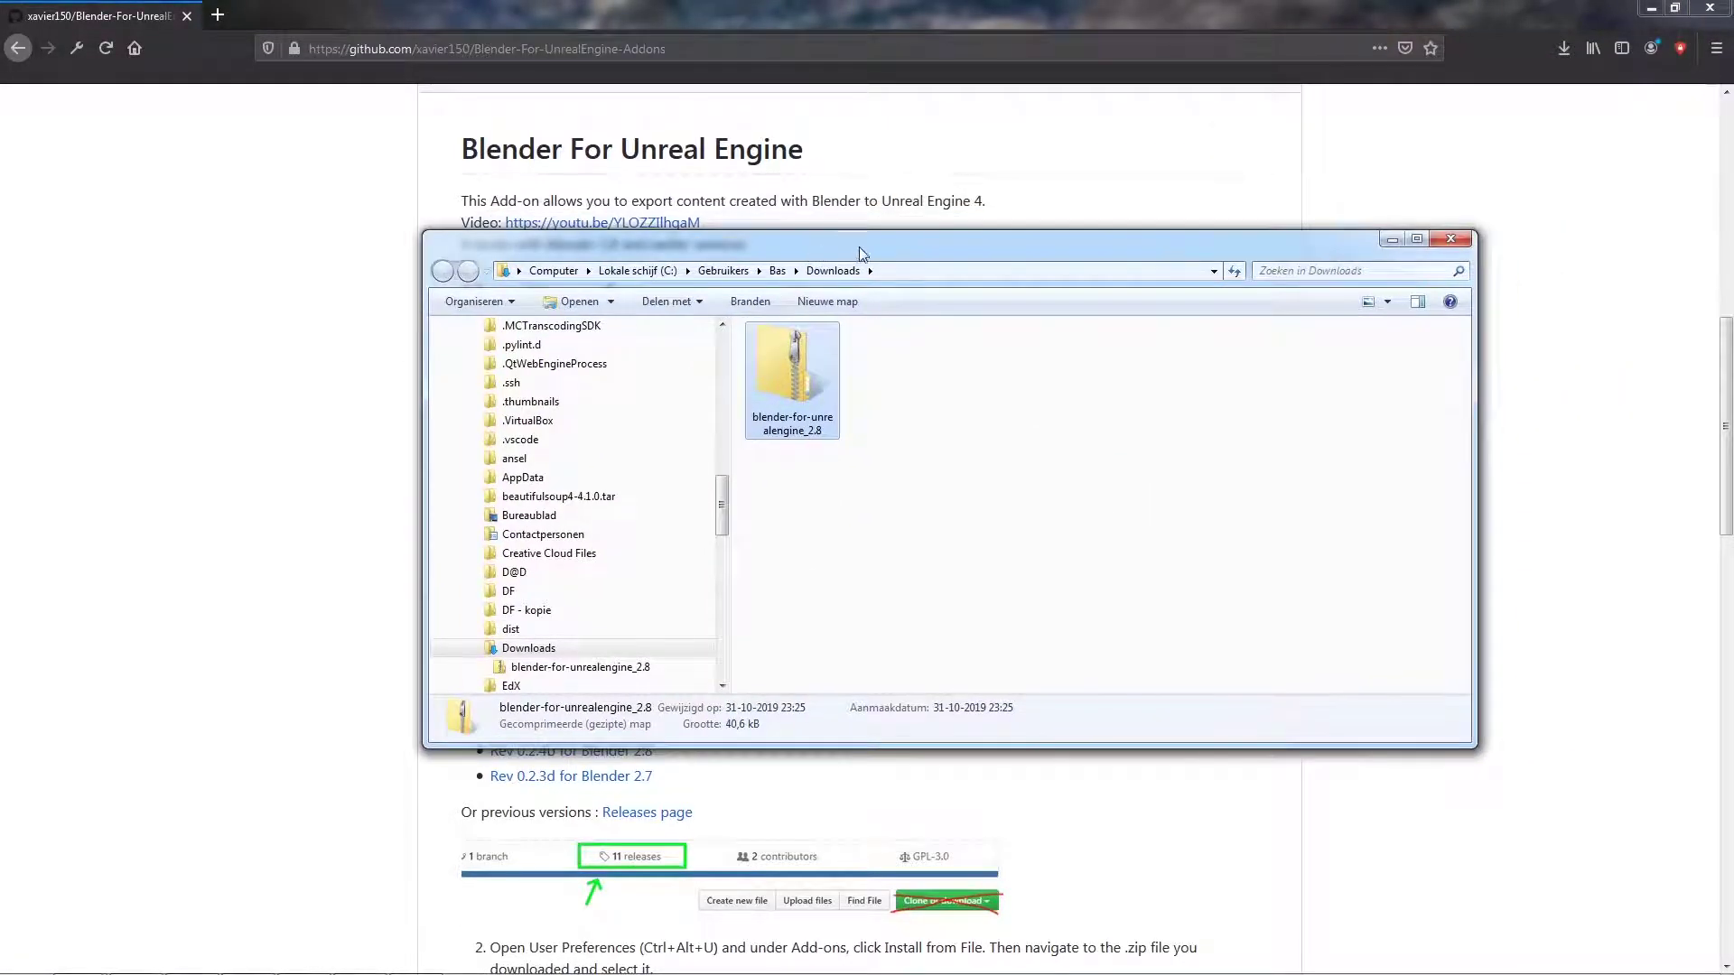
# Step: Reveal the Downloads folder path as text in the Explorer address bar
pyautogui.click(886, 266)
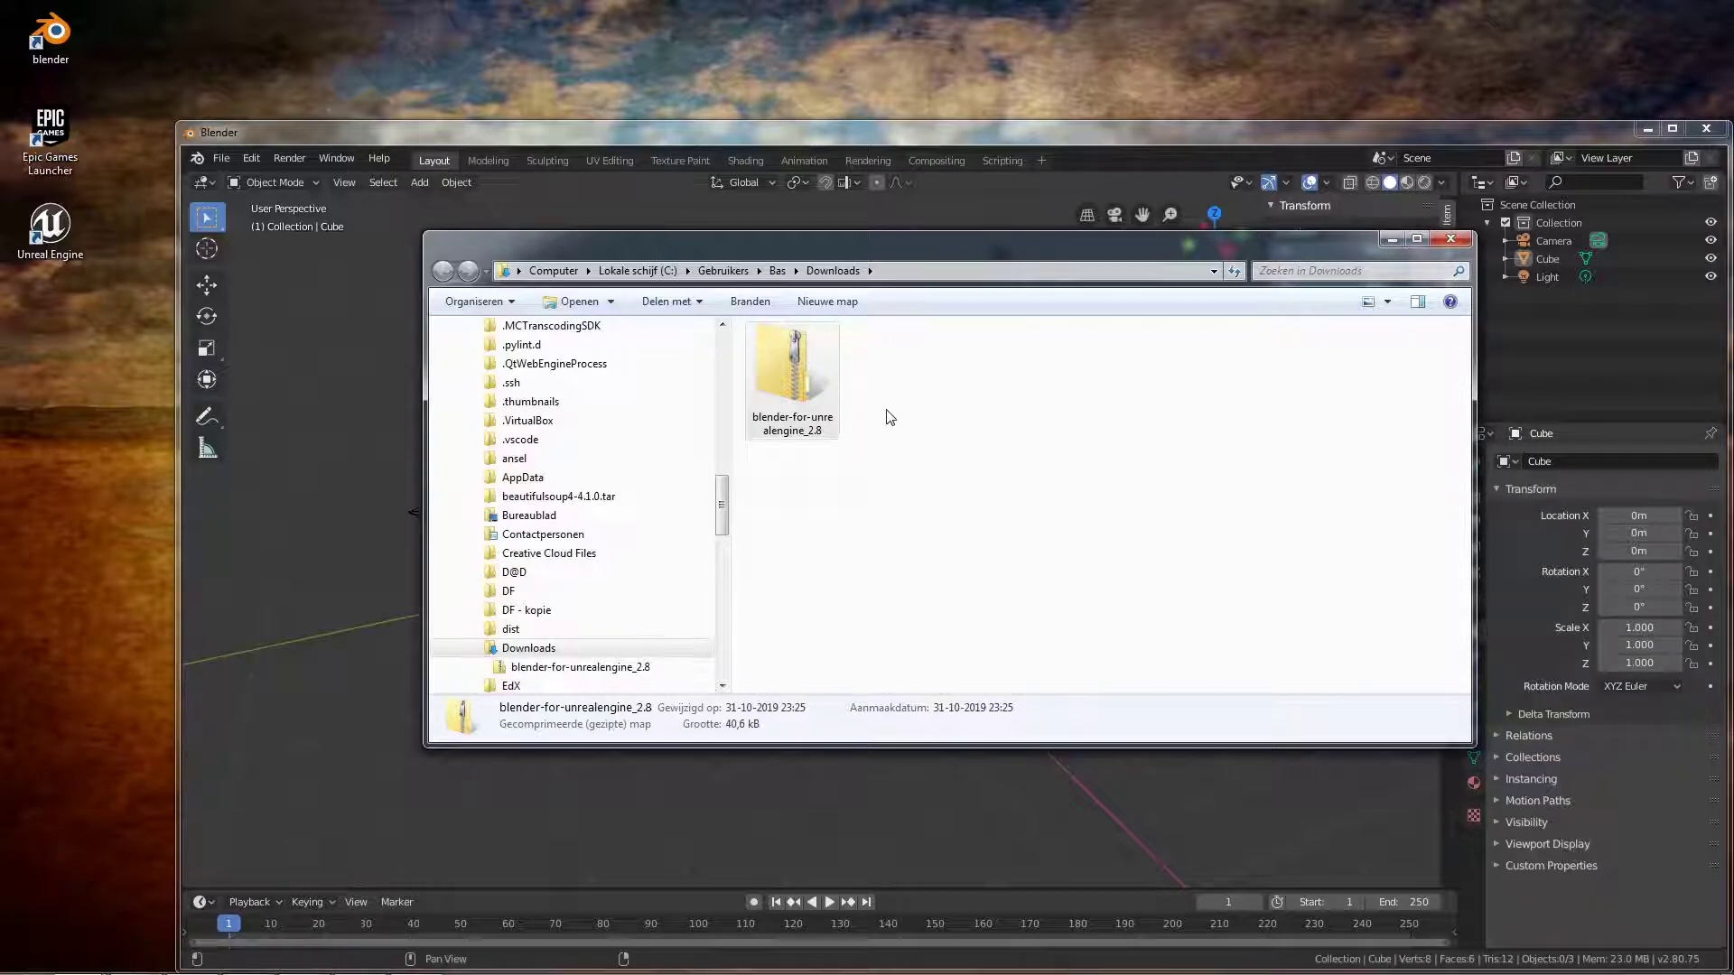
# Step: Close the Downloads window and open Blender's Add-ons preferences
pyautogui.click(1451, 238)
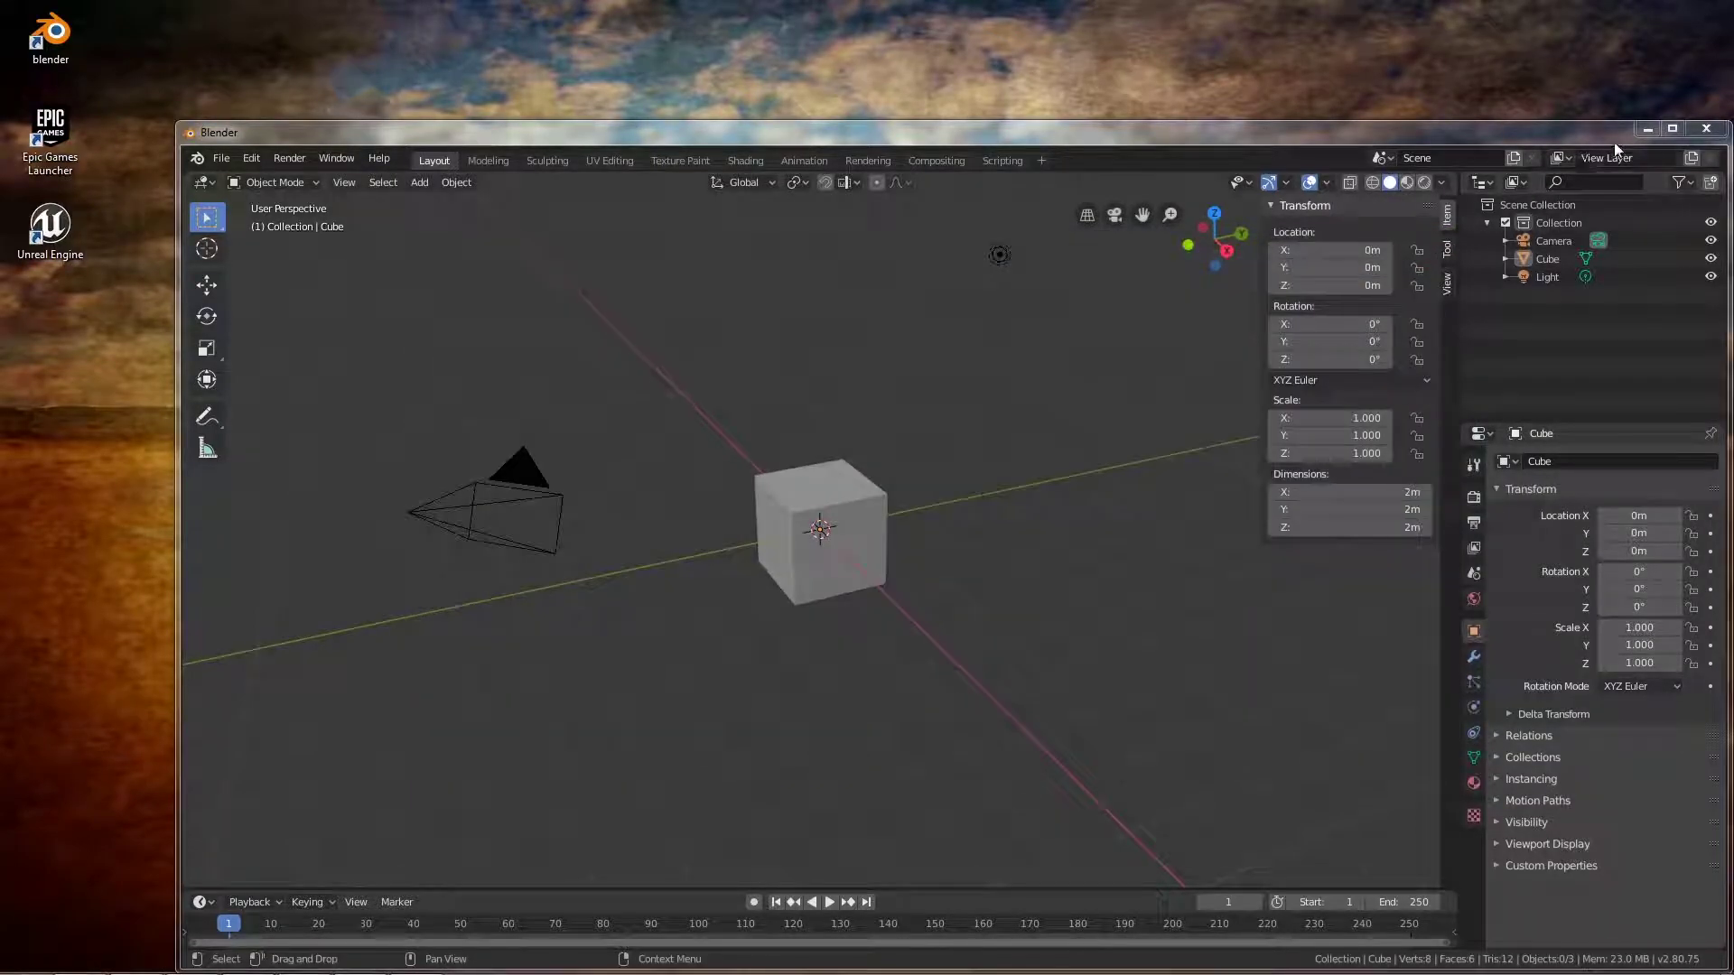
pyautogui.click(251, 159)
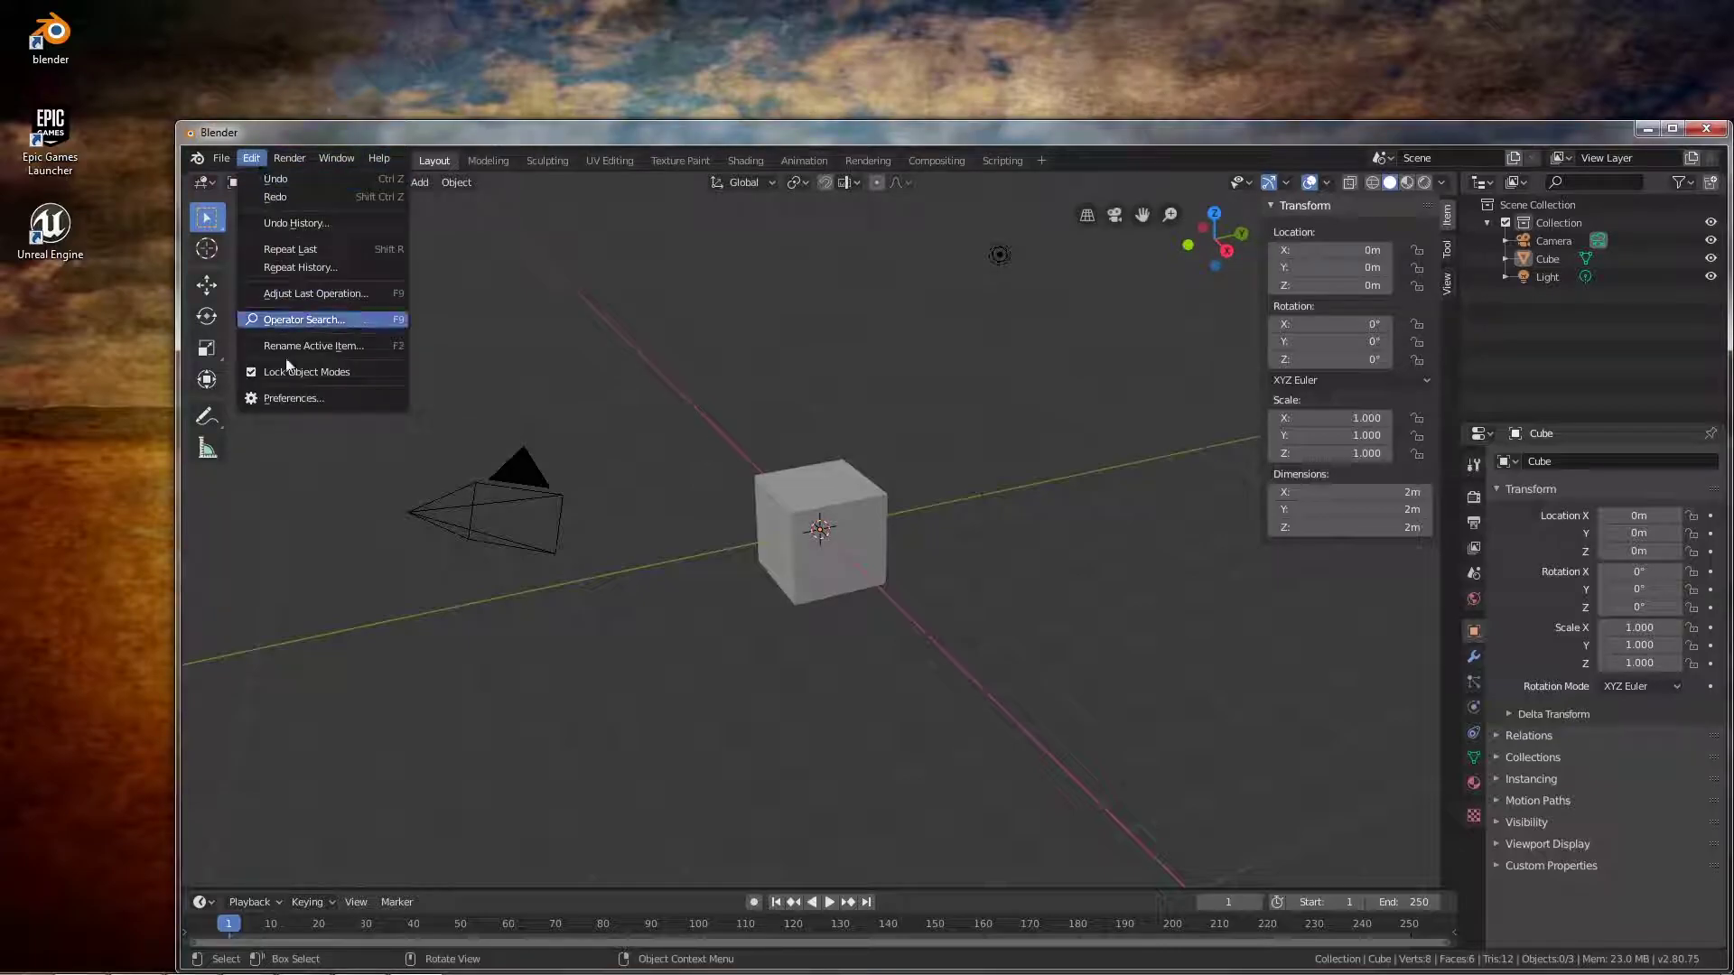
pyautogui.click(282, 398)
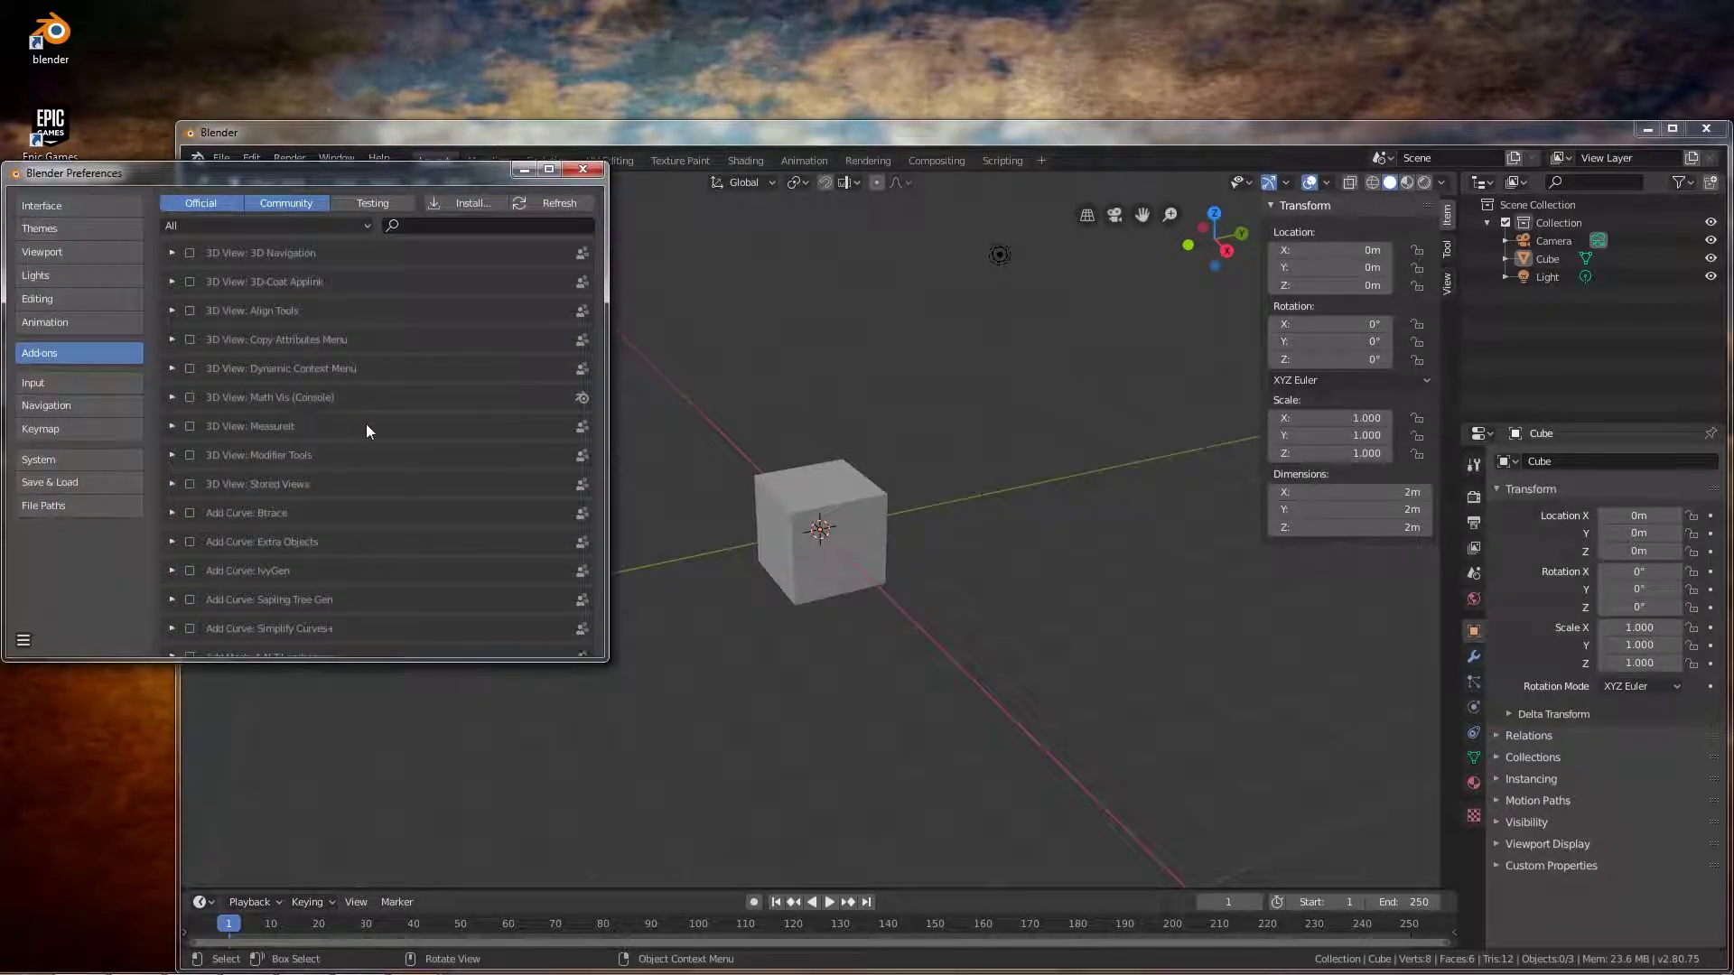
pyautogui.click(459, 198)
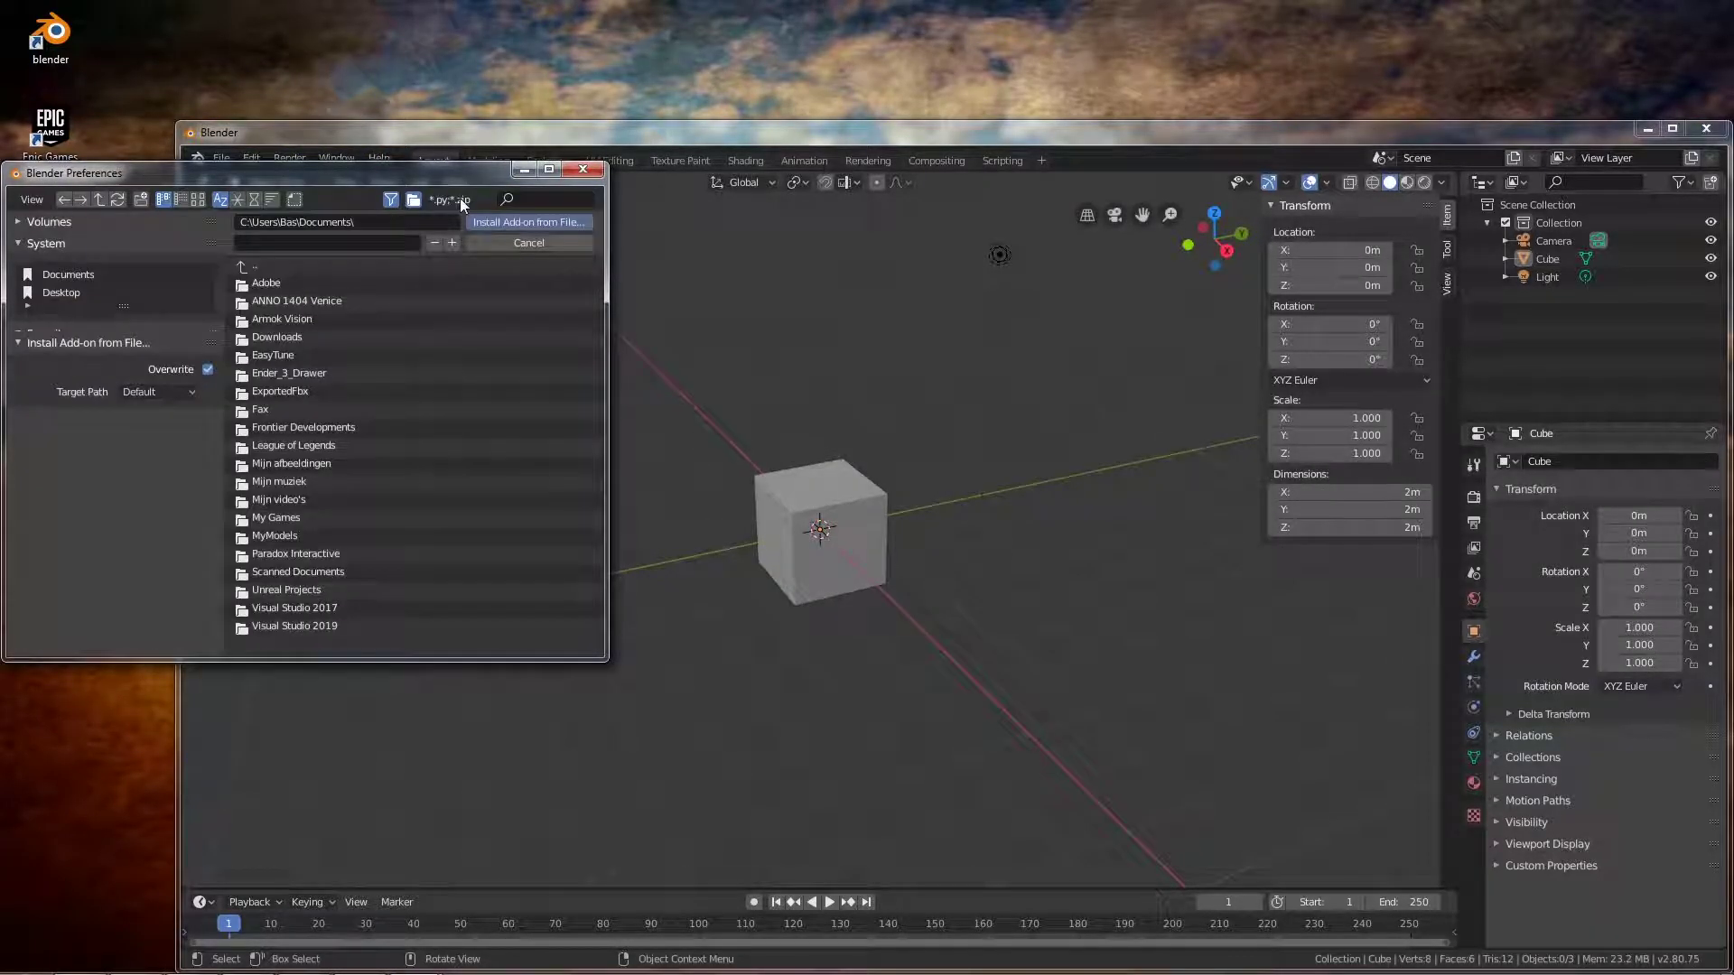
pyautogui.click(510, 221)
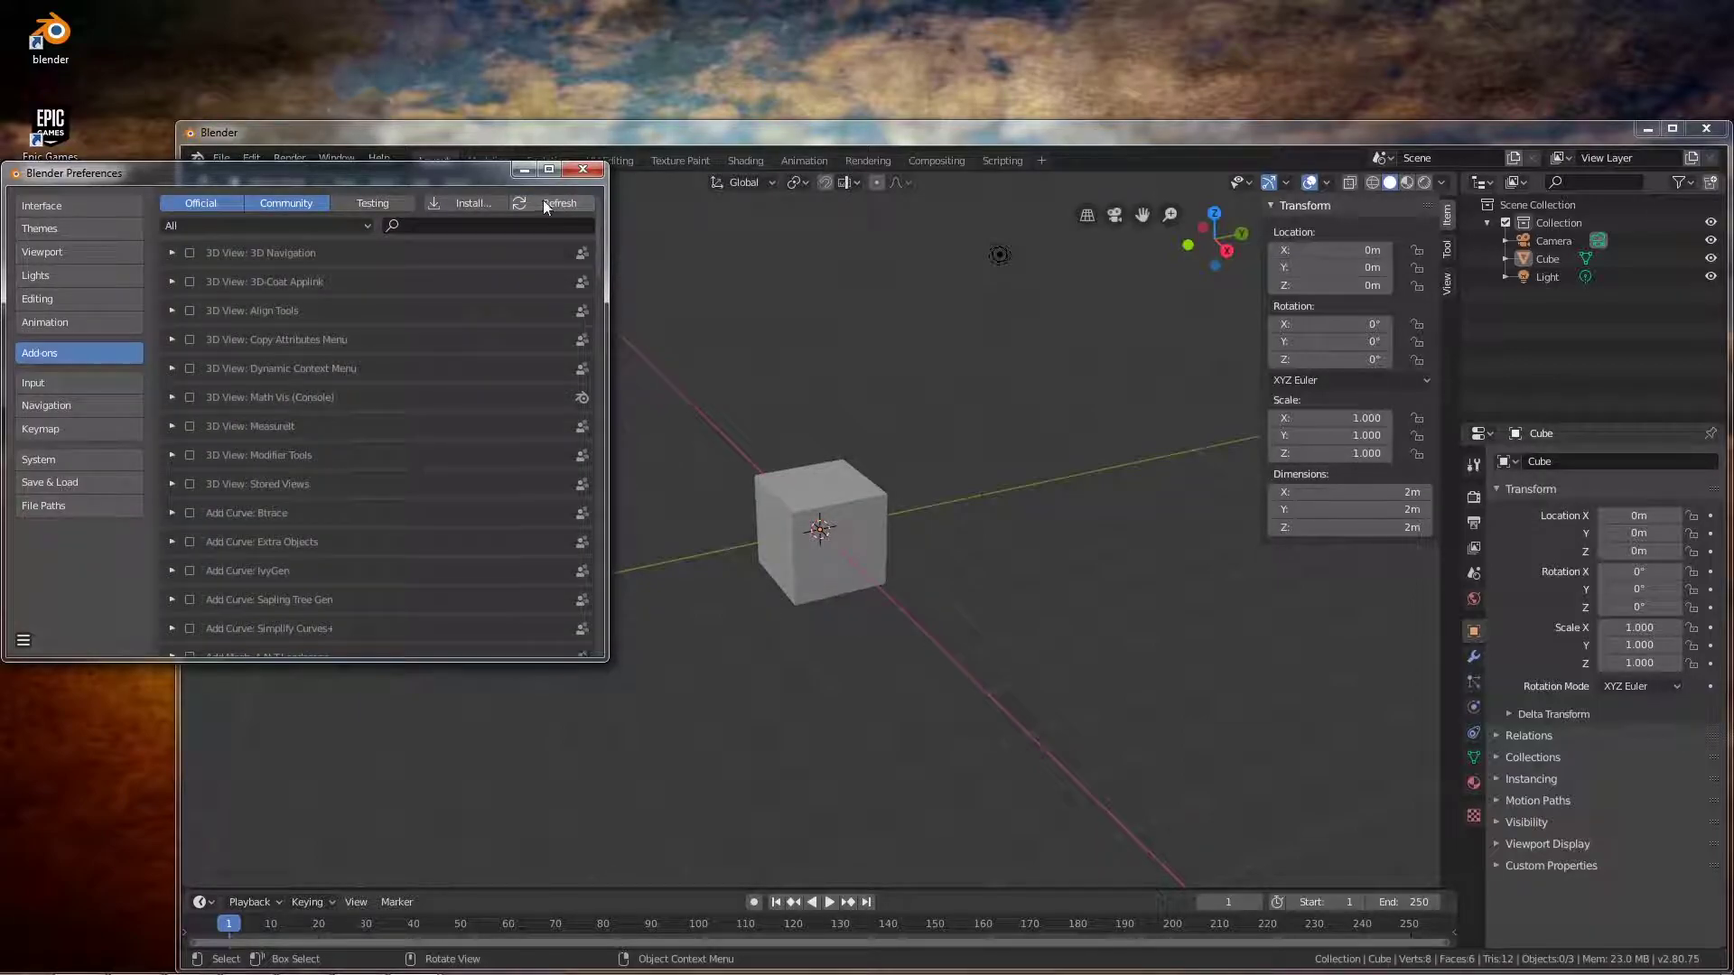
# Step: Install the add-on from blender-for-unrealengine_2.8.zip in the Downloads folder
pyautogui.click(470, 203)
pyautogui.click(374, 223)
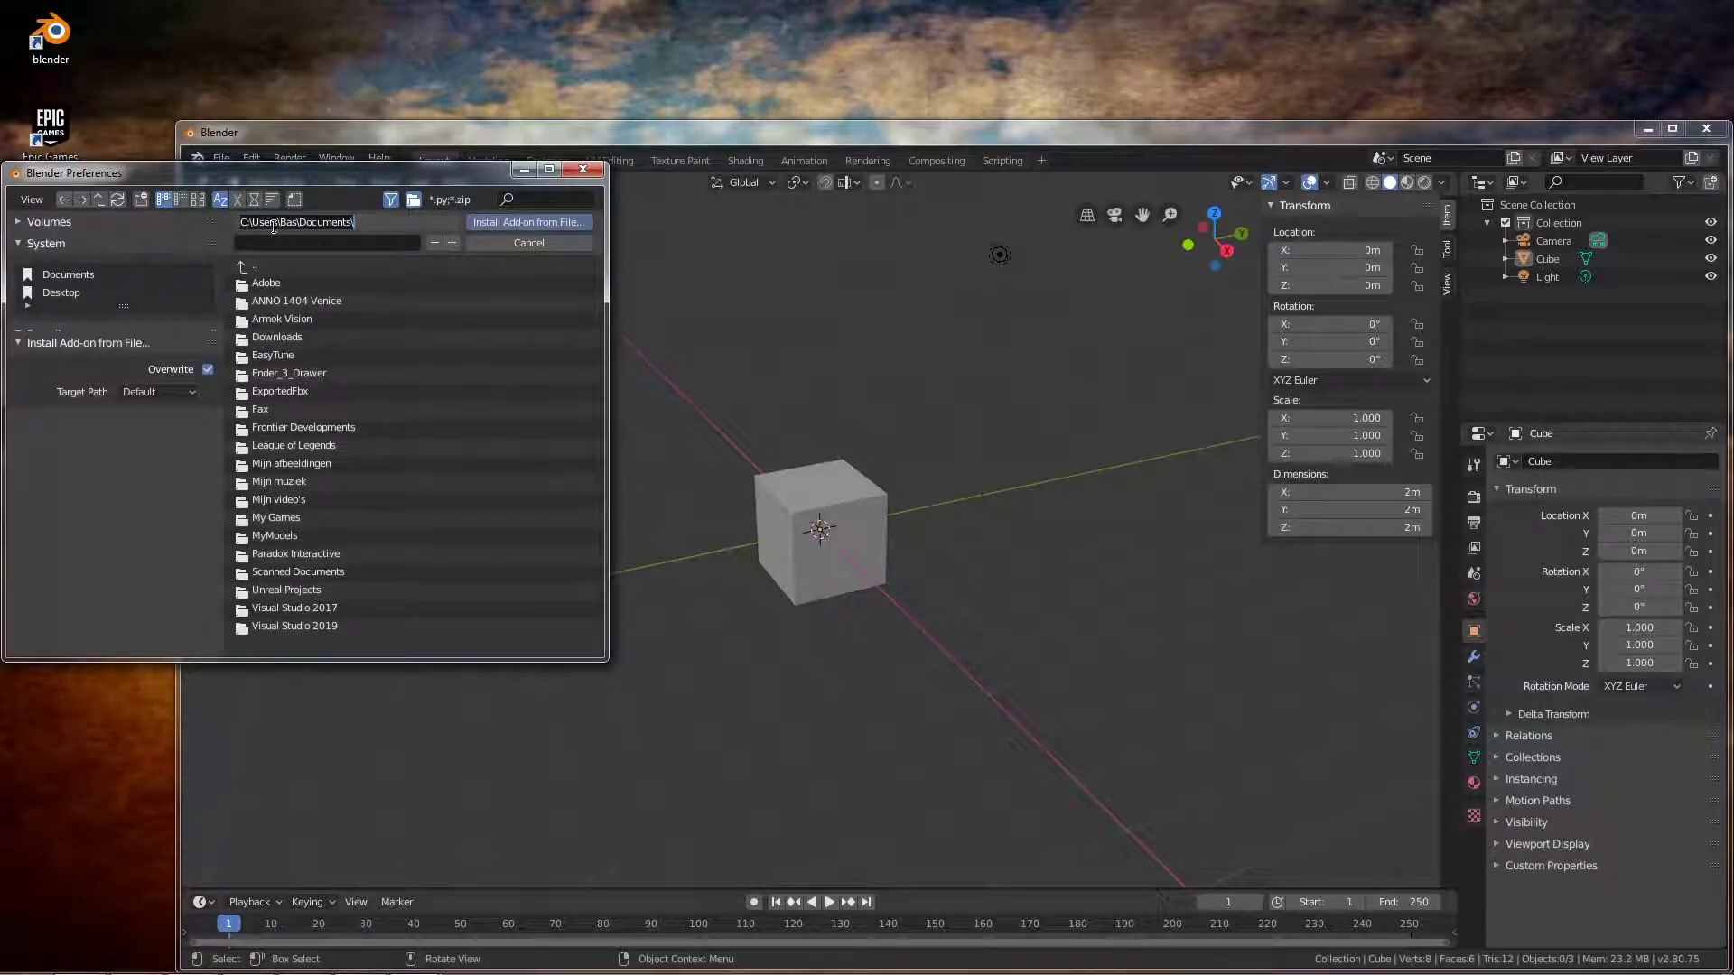
pyautogui.press('BackSpace')
pyautogui.press('BackSpace')
pyautogui.press('BackSpace')
pyautogui.press('BackSpace')
pyautogui.press('BackSpace')
pyautogui.press('BackSpace')
pyautogui.press('BackSpace')
pyautogui.press('BackSpace')
pyautogui.write('wnloads')
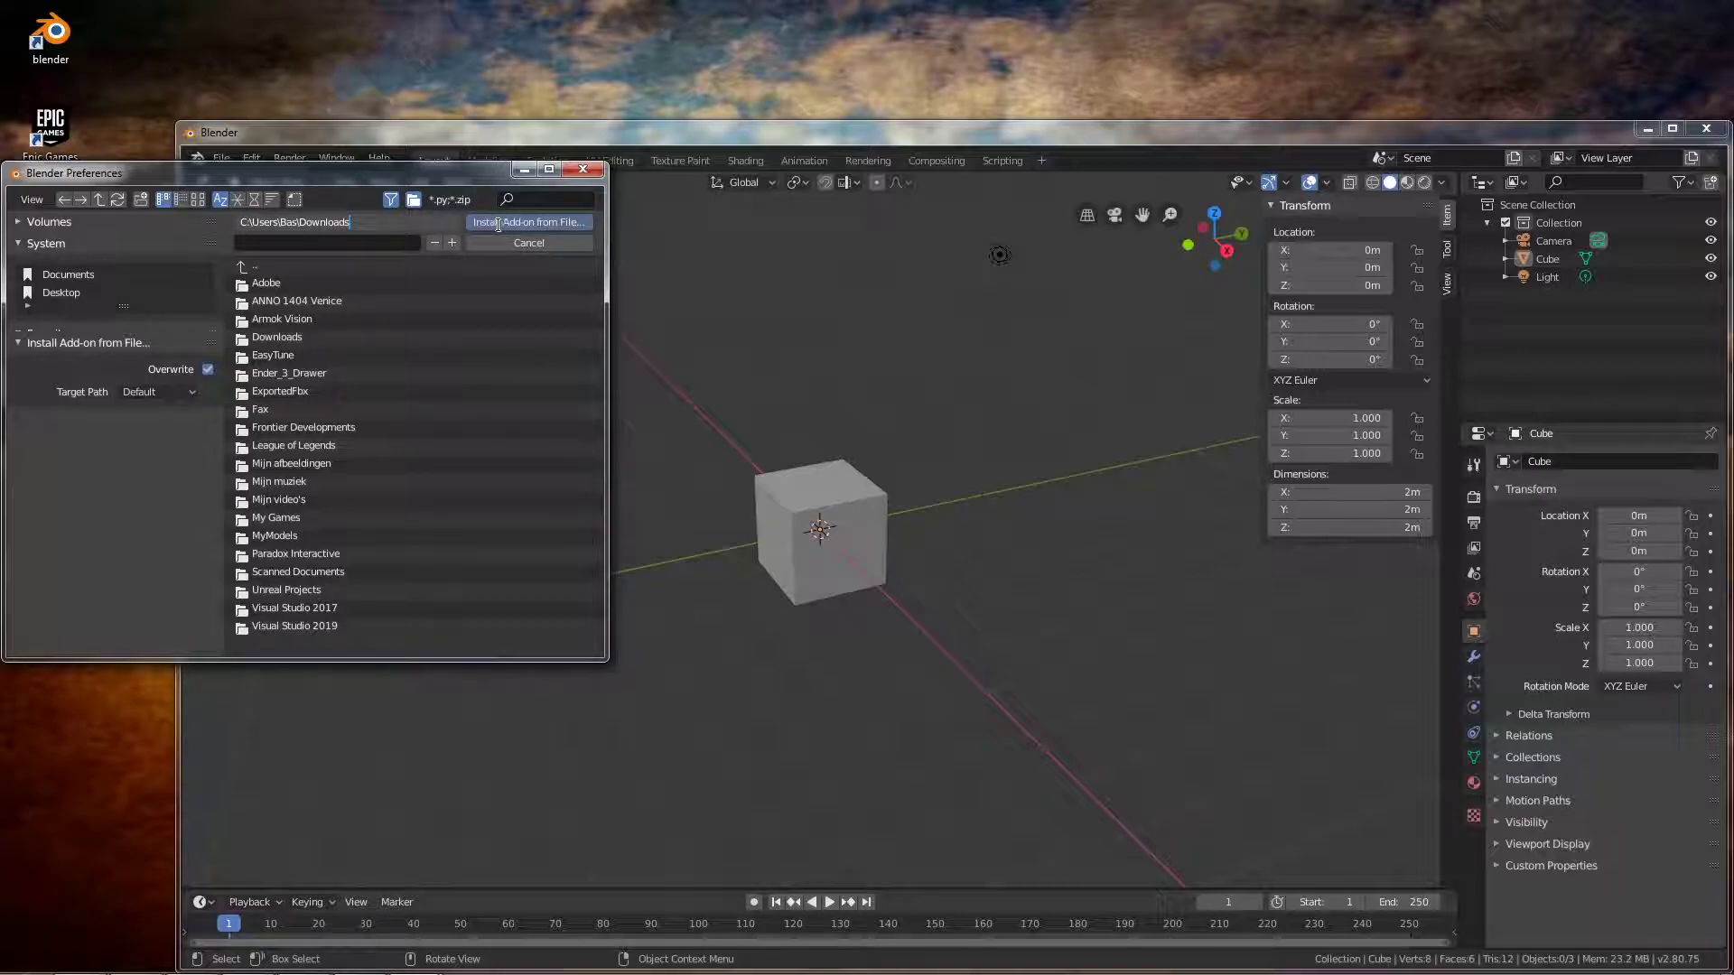
pyautogui.press('Return')
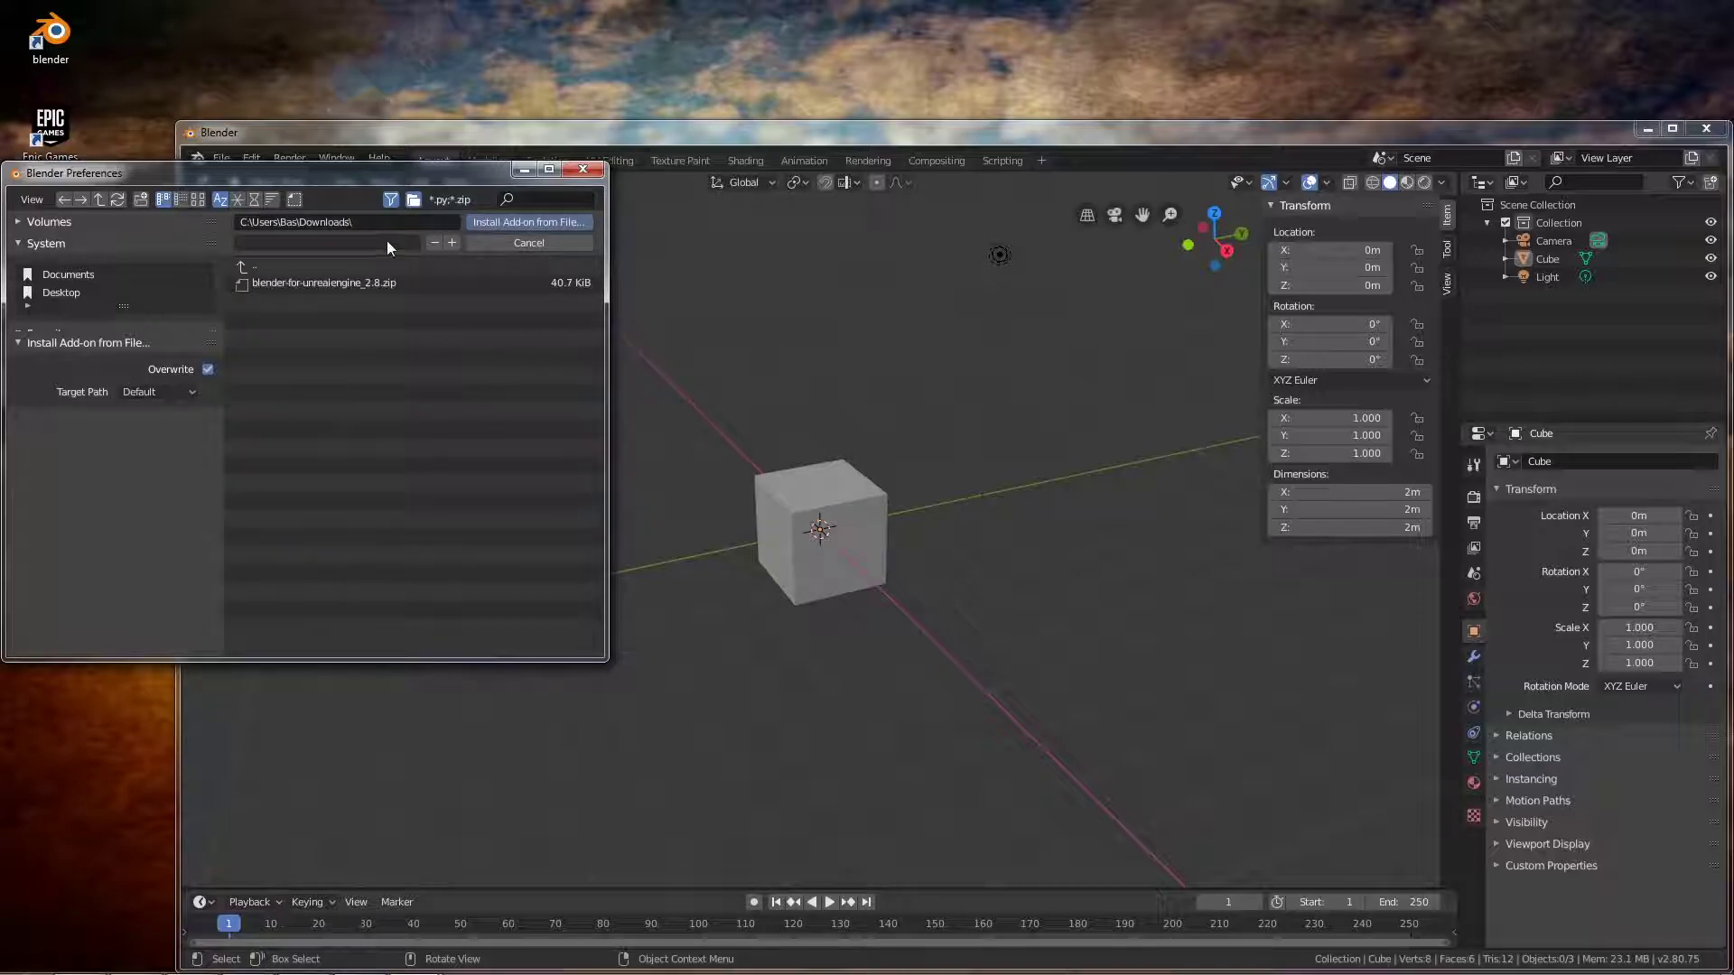
pyautogui.click(329, 282)
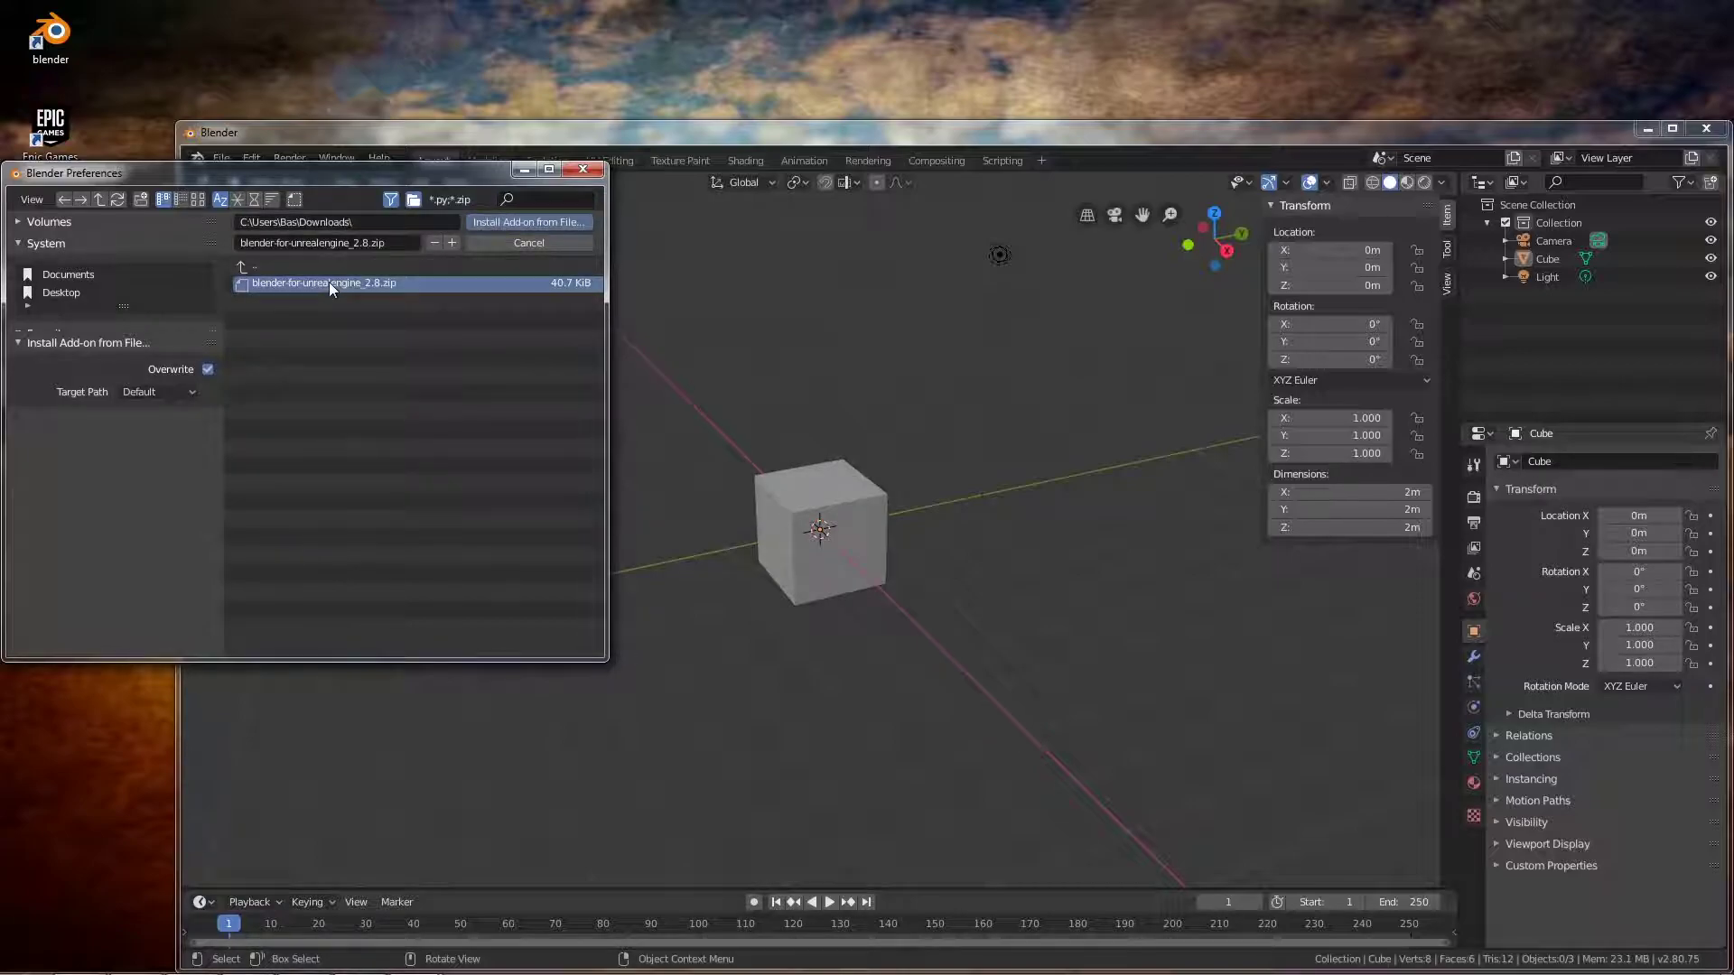
pyautogui.click(516, 221)
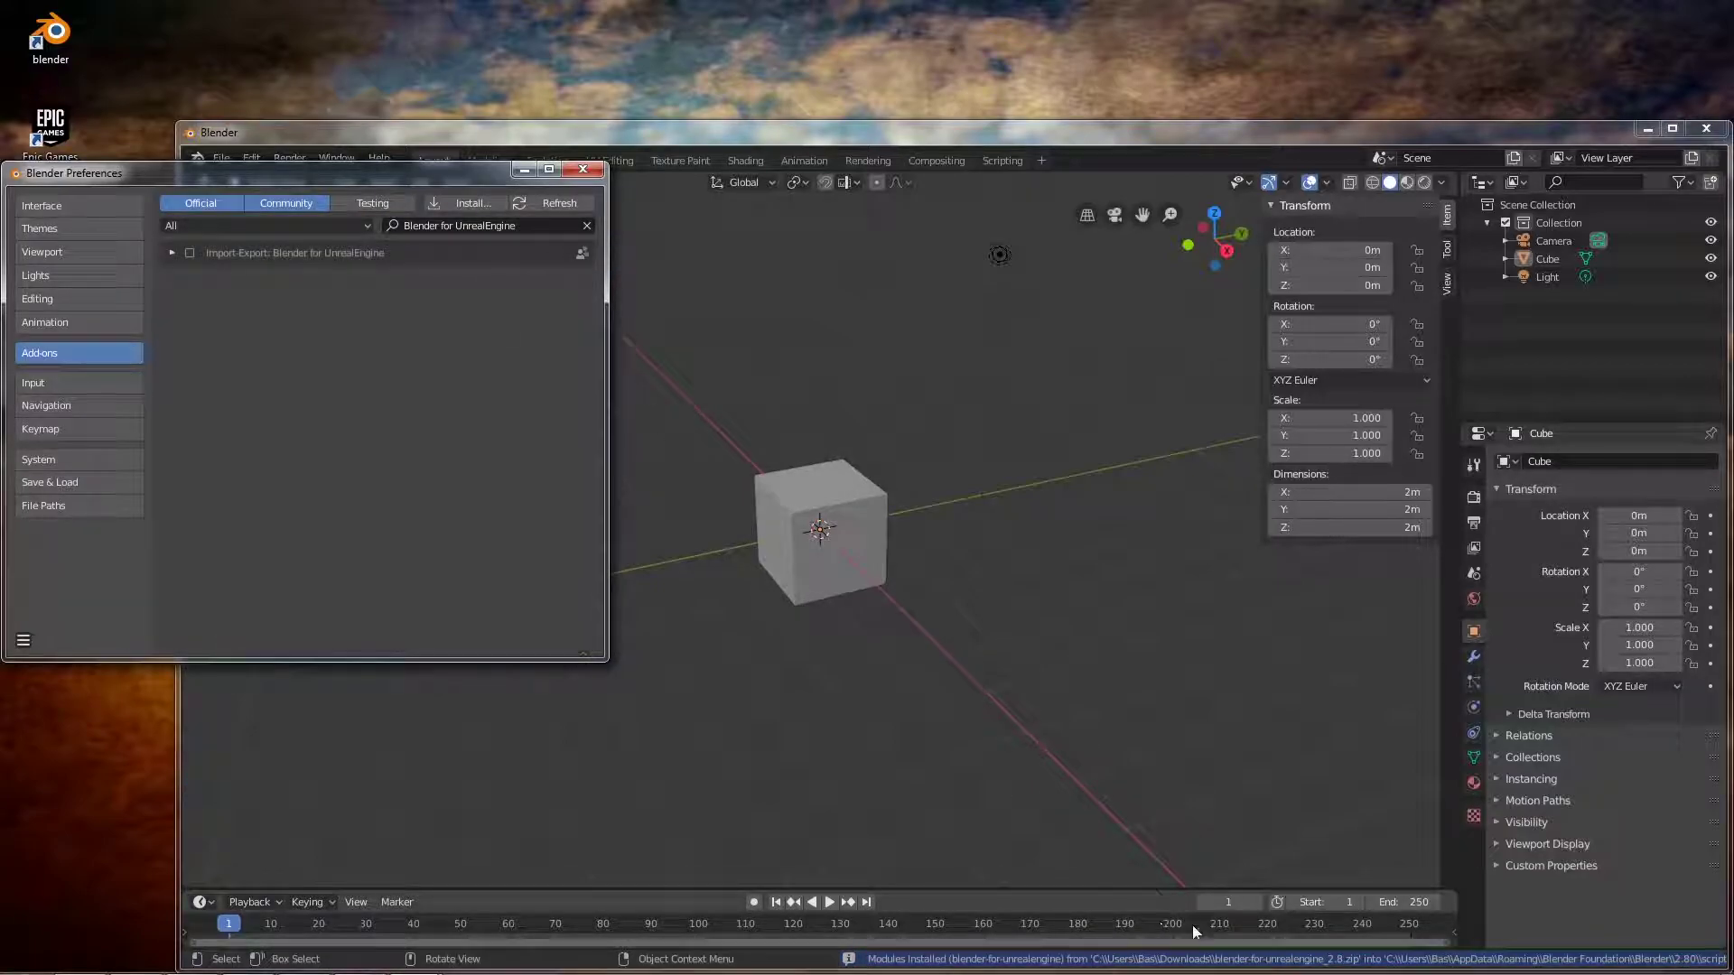
# Step: Close Preferences, quit Blender discarding changes, and relaunch it from the desktop
pyautogui.click(582, 169)
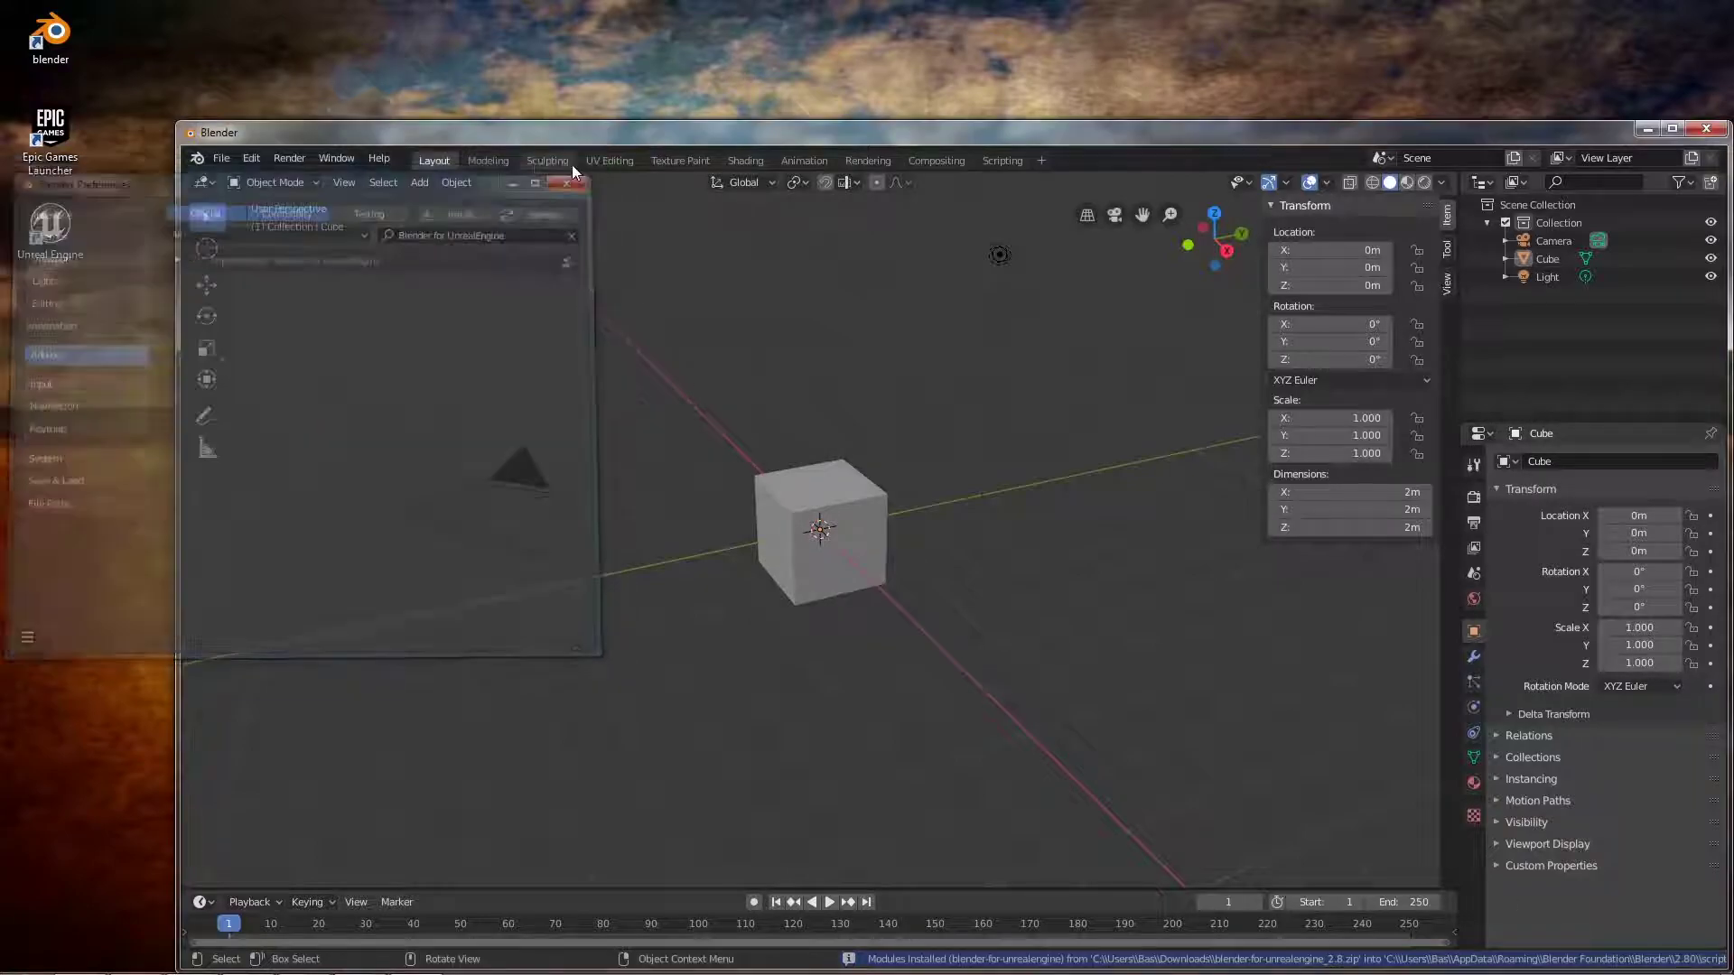
pyautogui.click(221, 158)
pyautogui.click(251, 497)
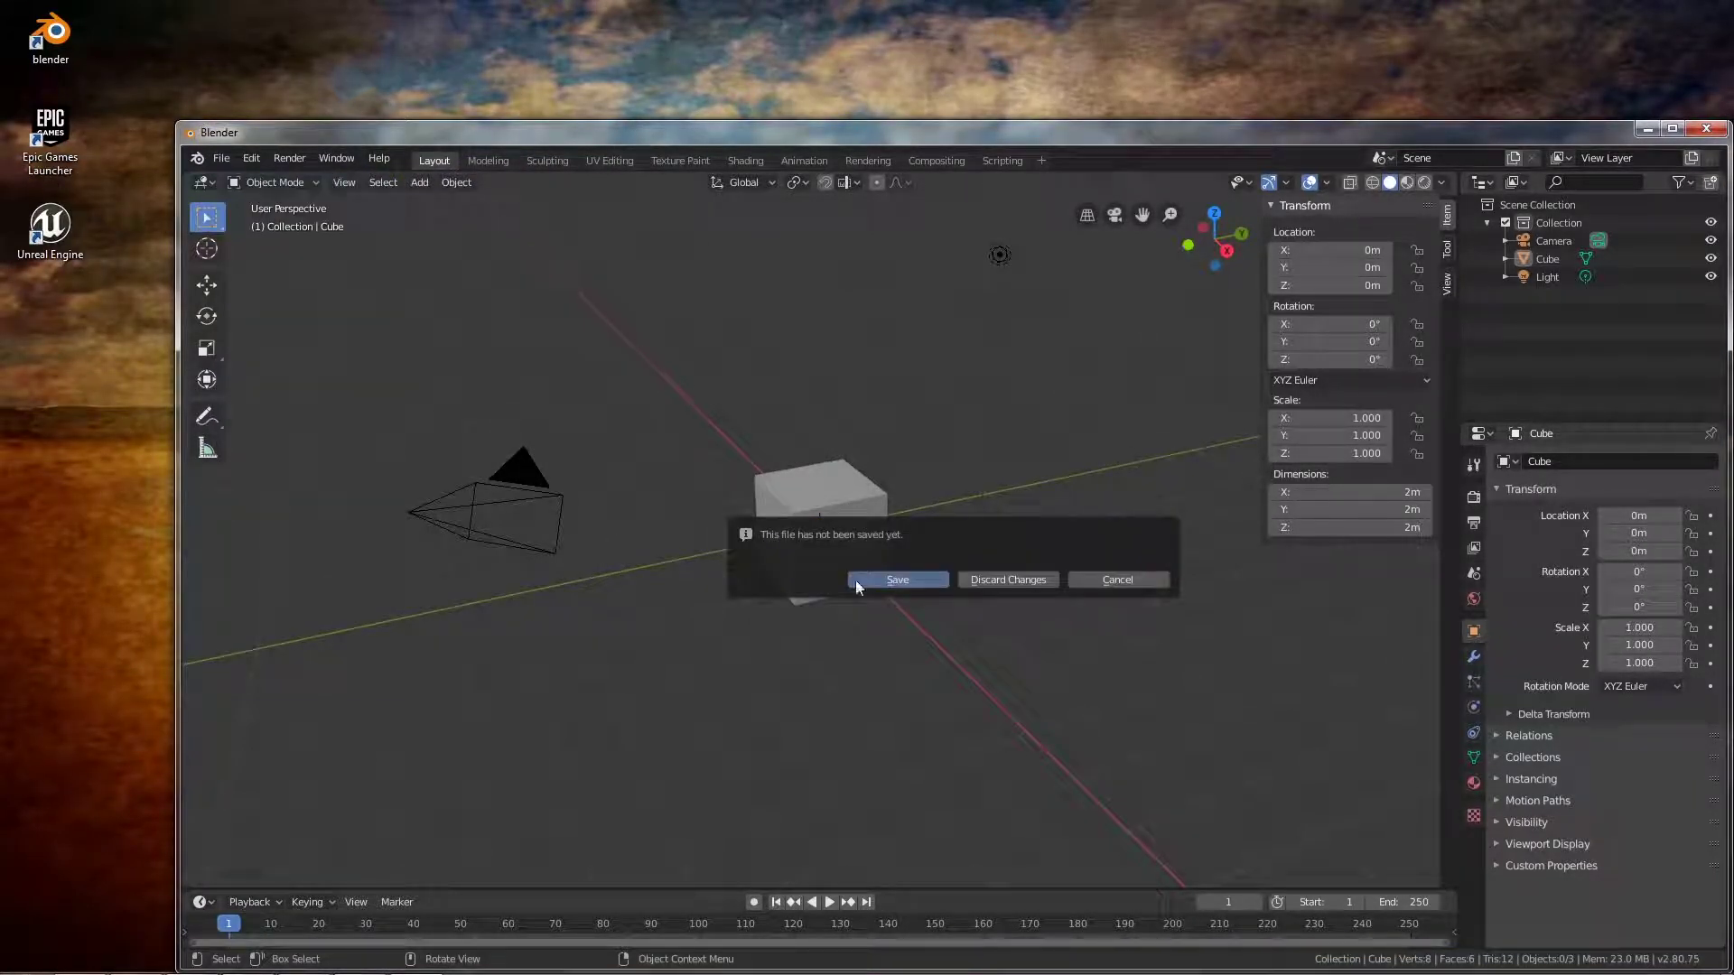
pyautogui.click(994, 580)
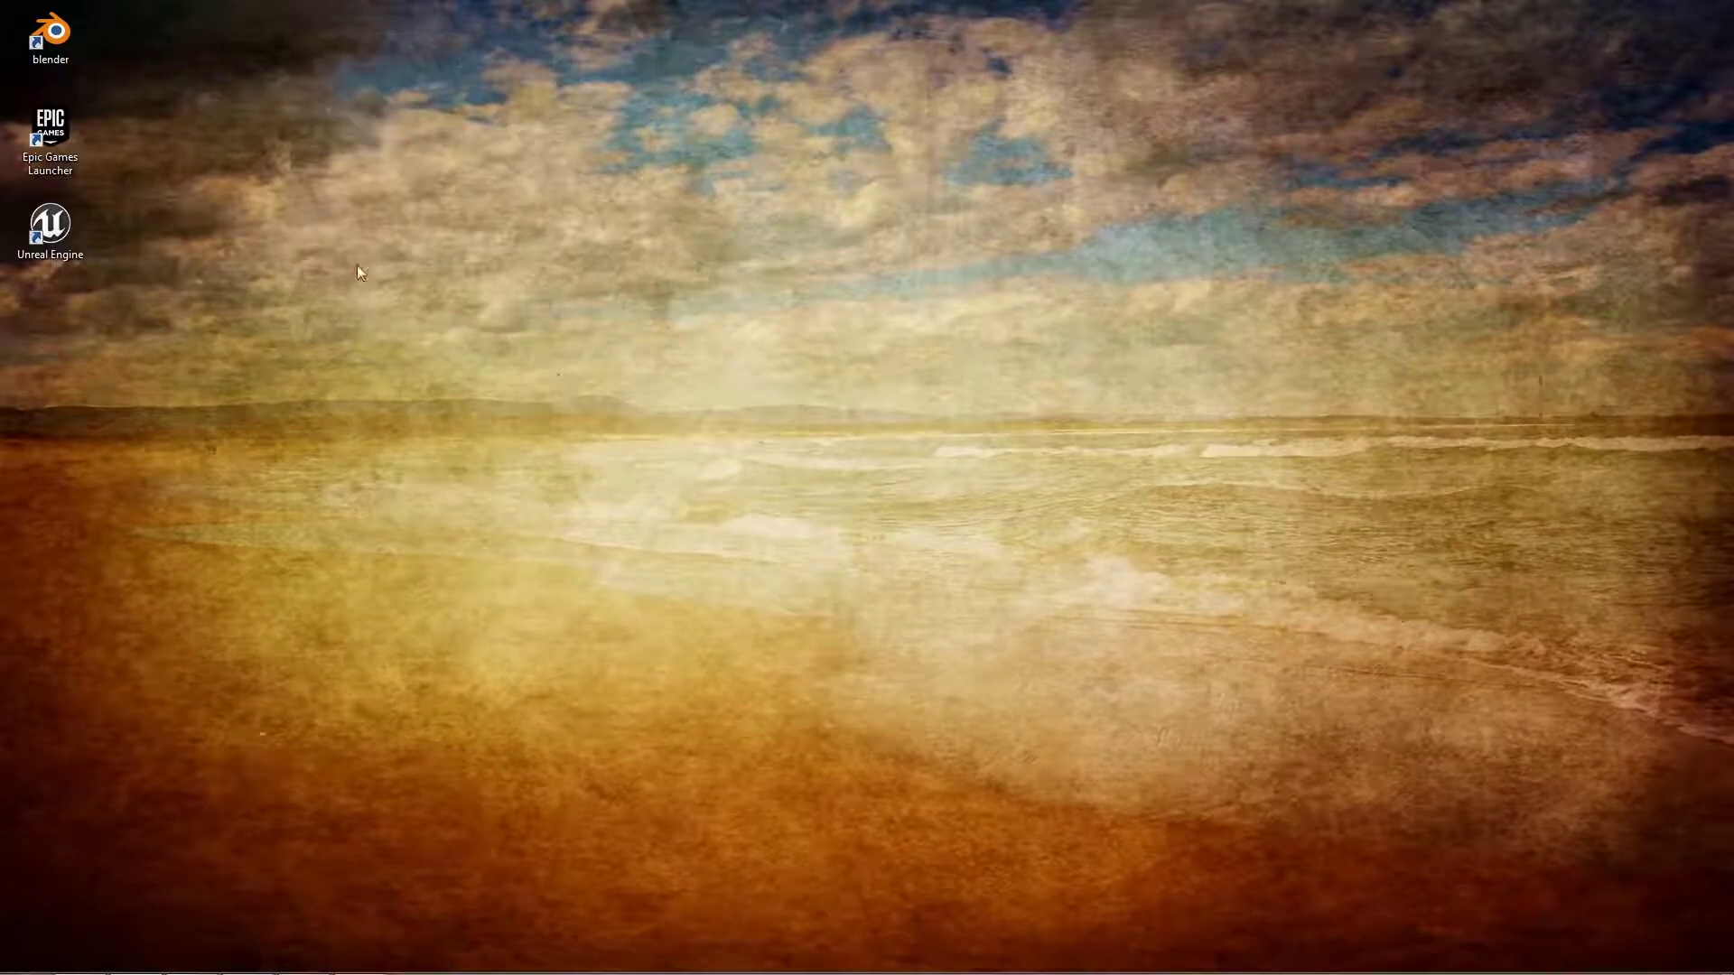
pyautogui.doubleClick(51, 36)
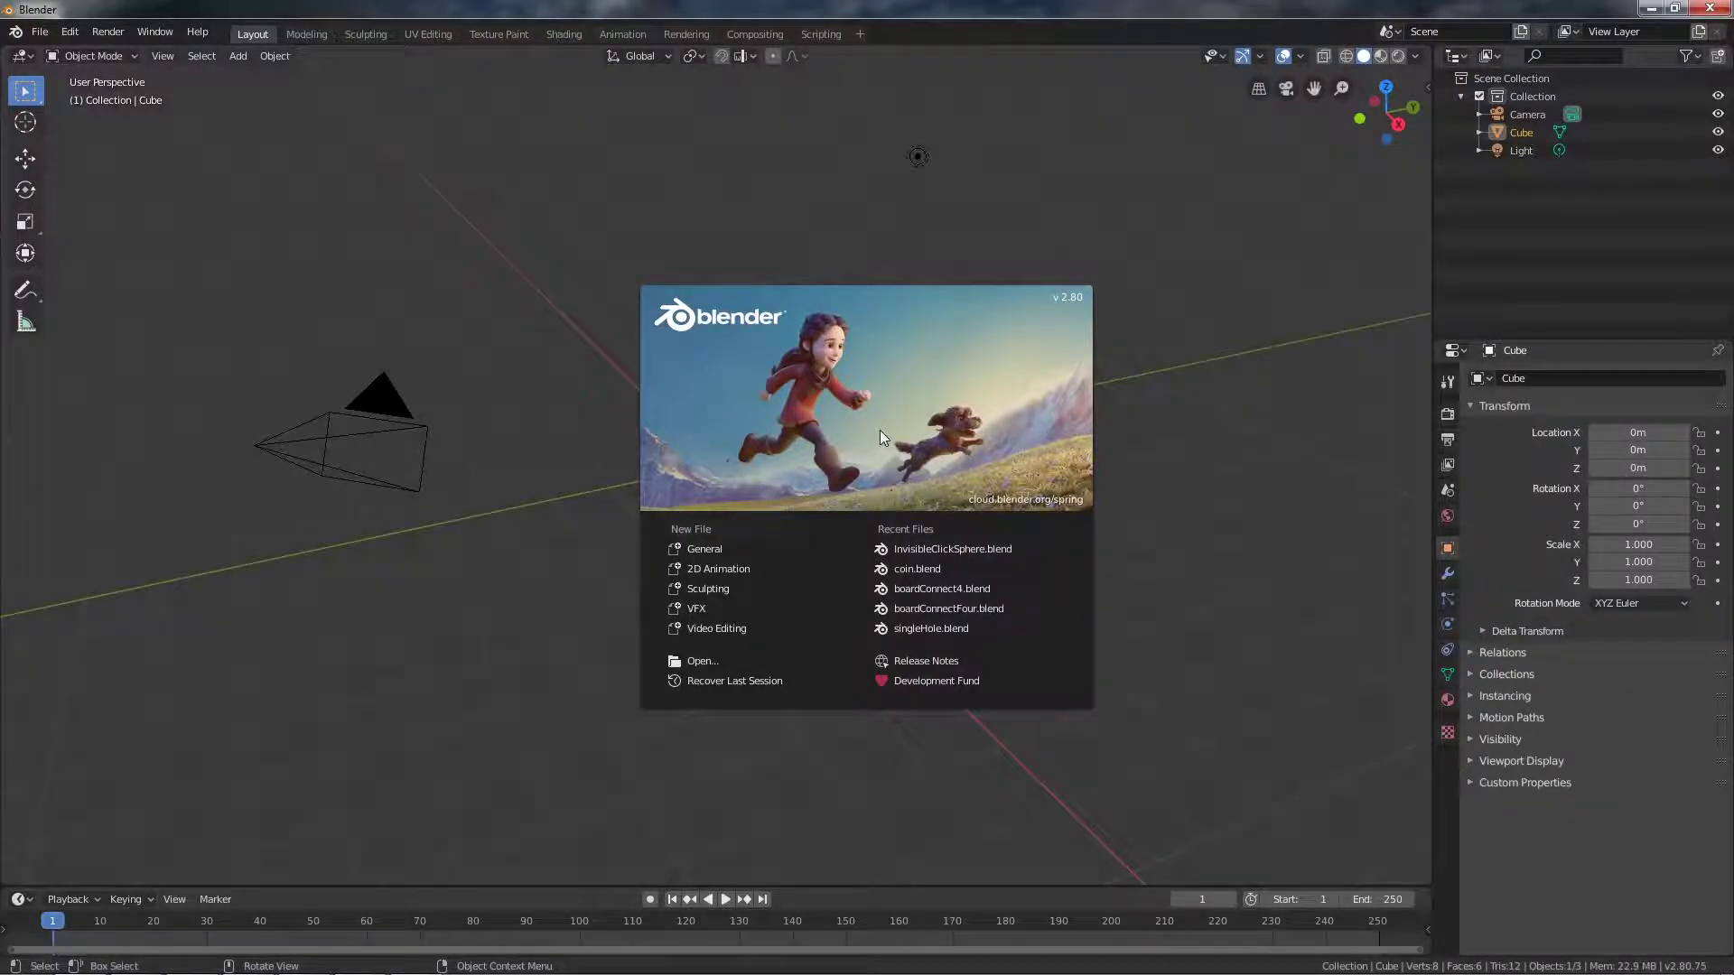
# Step: Show the viewport sidebar and enable Import-Export: Blender for UnrealEngine, found by searching 'unr'
pyautogui.click(882, 438)
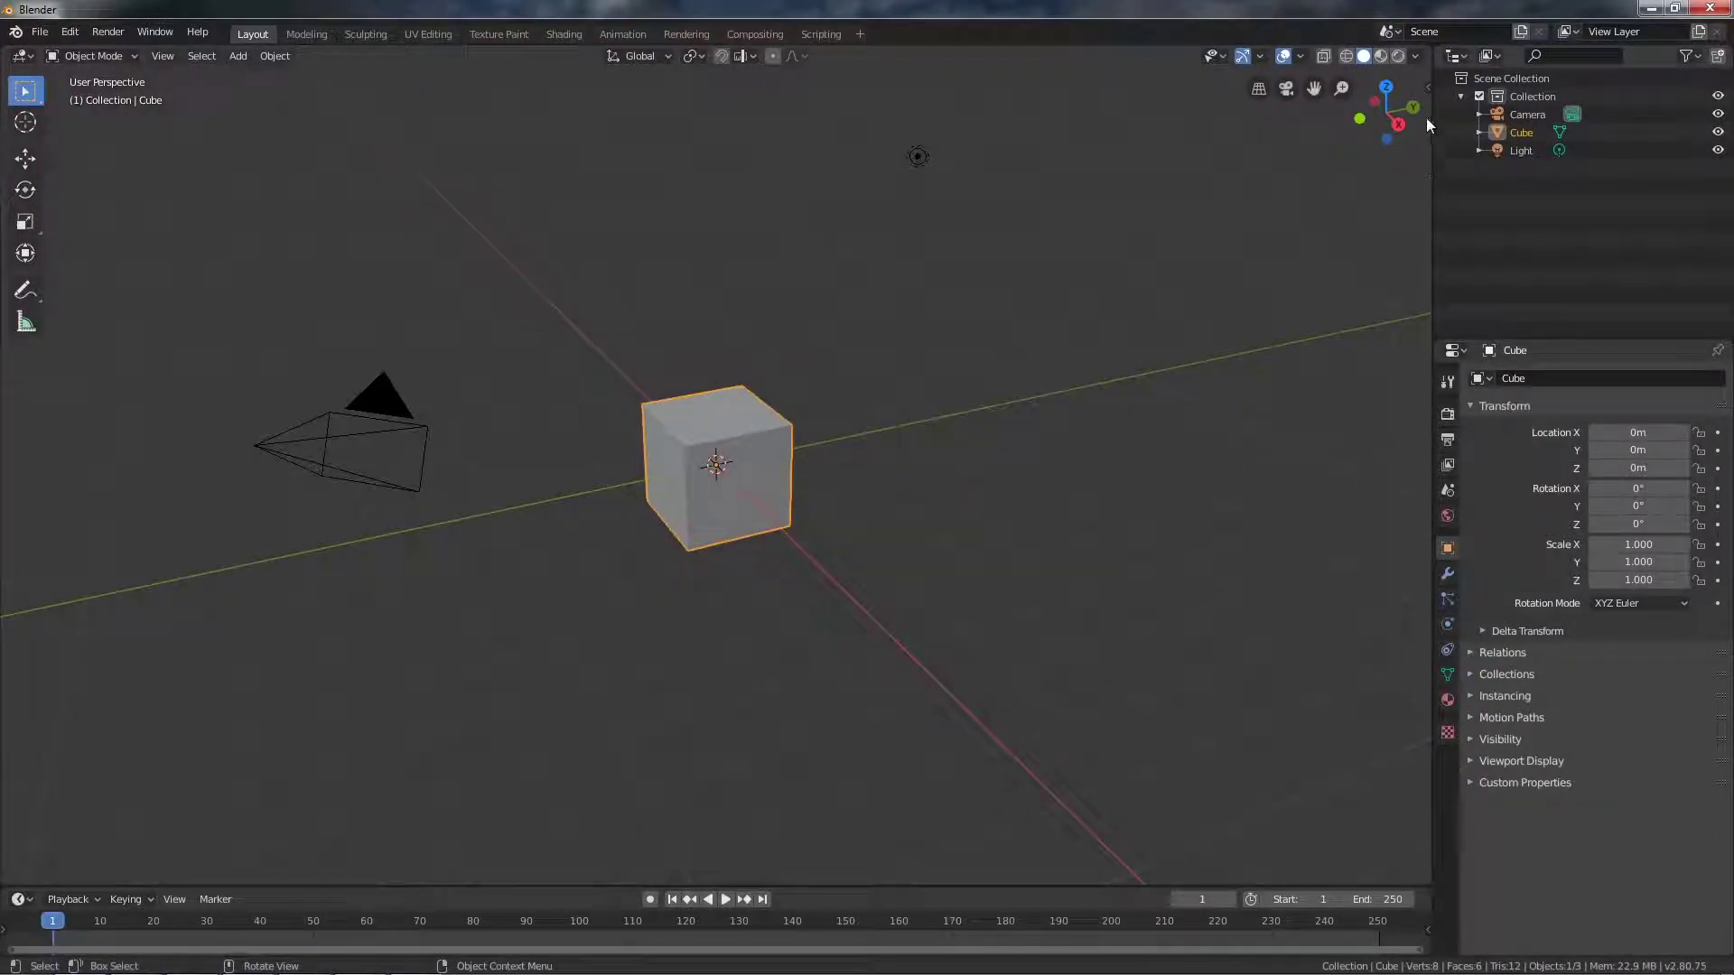
pyautogui.click(1427, 90)
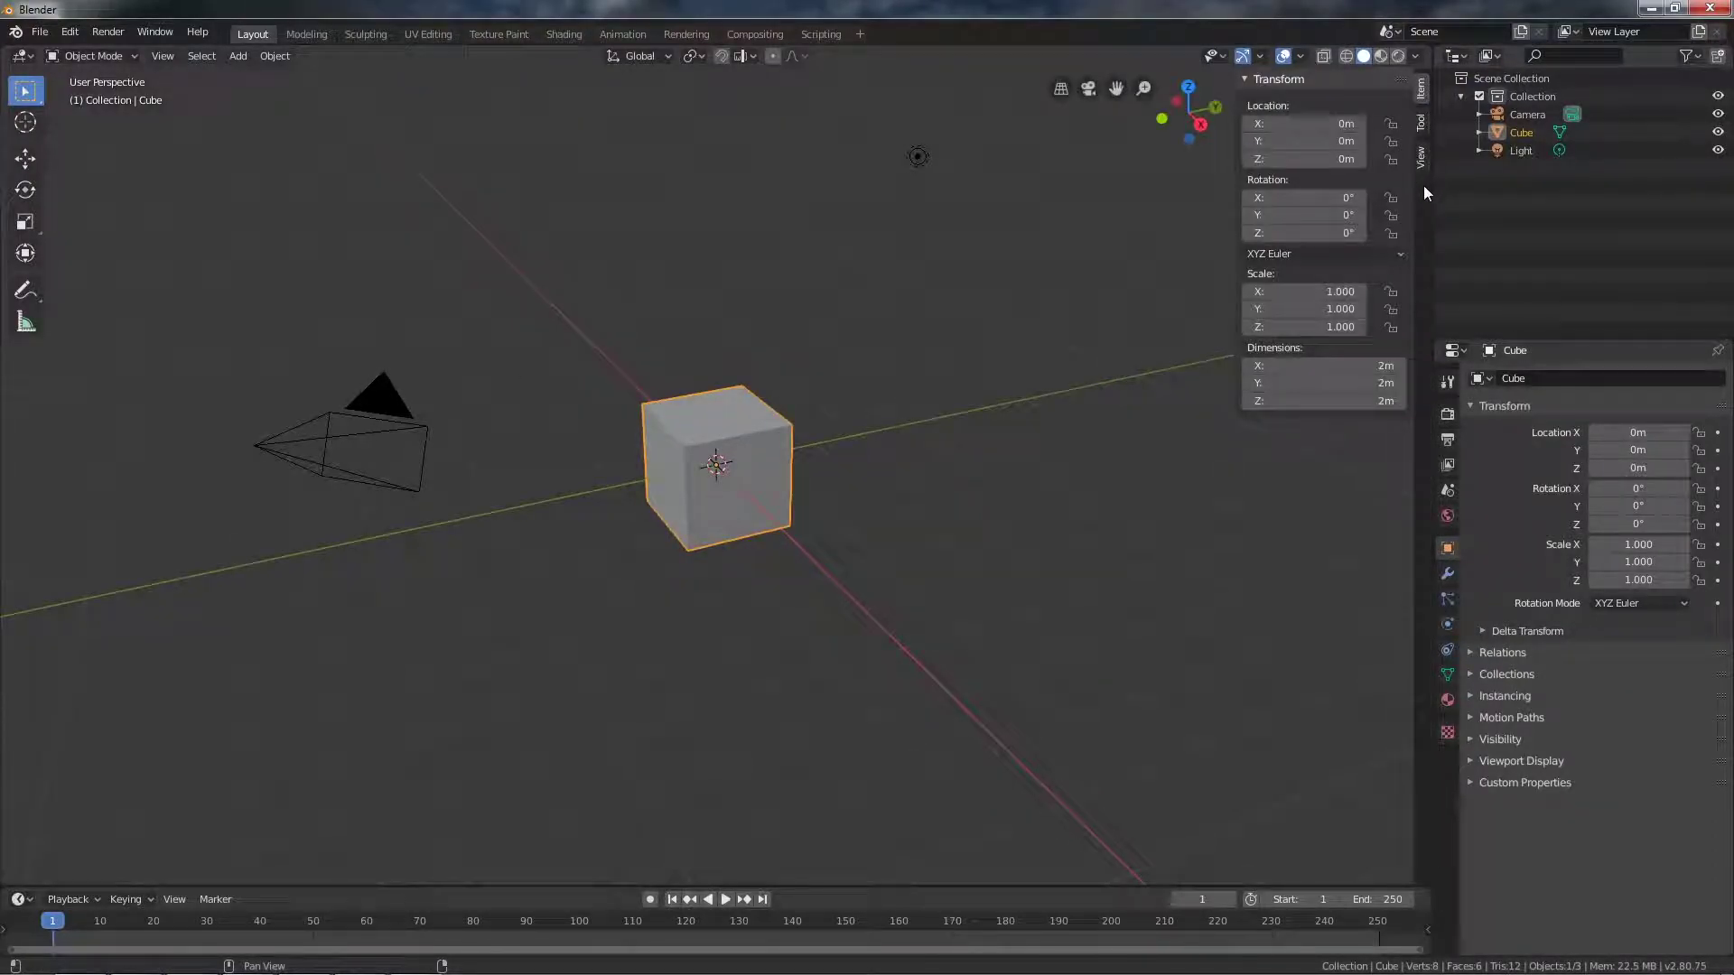
pyautogui.click(69, 32)
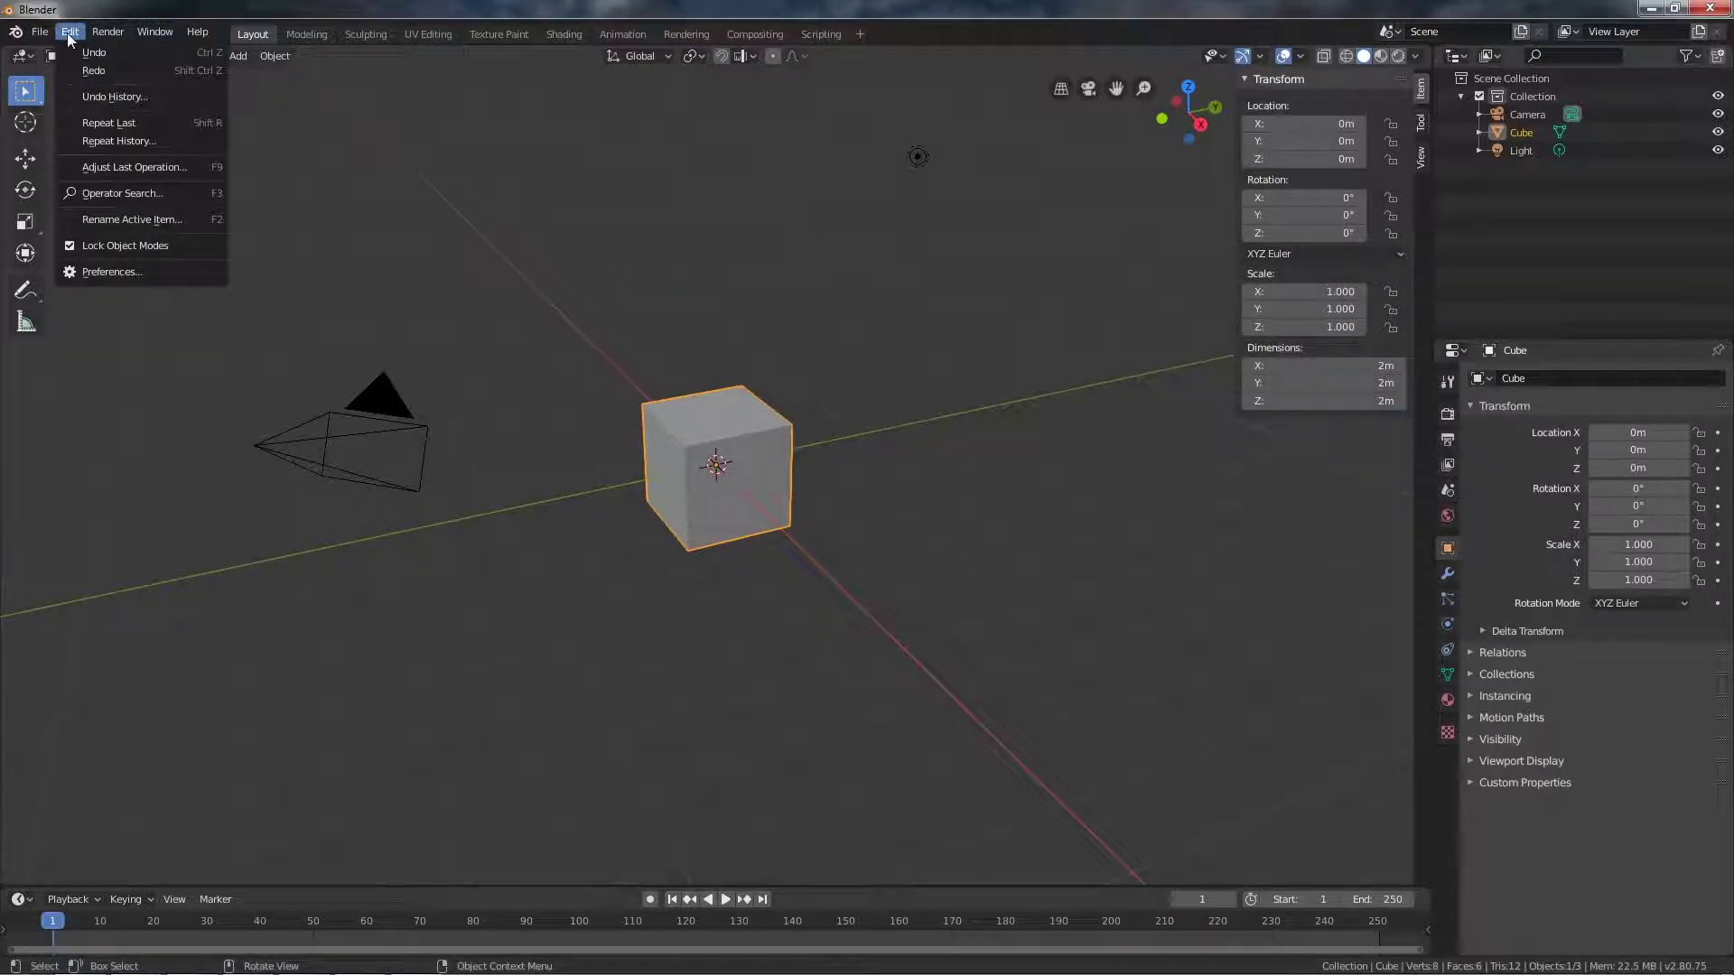
pyautogui.click(109, 272)
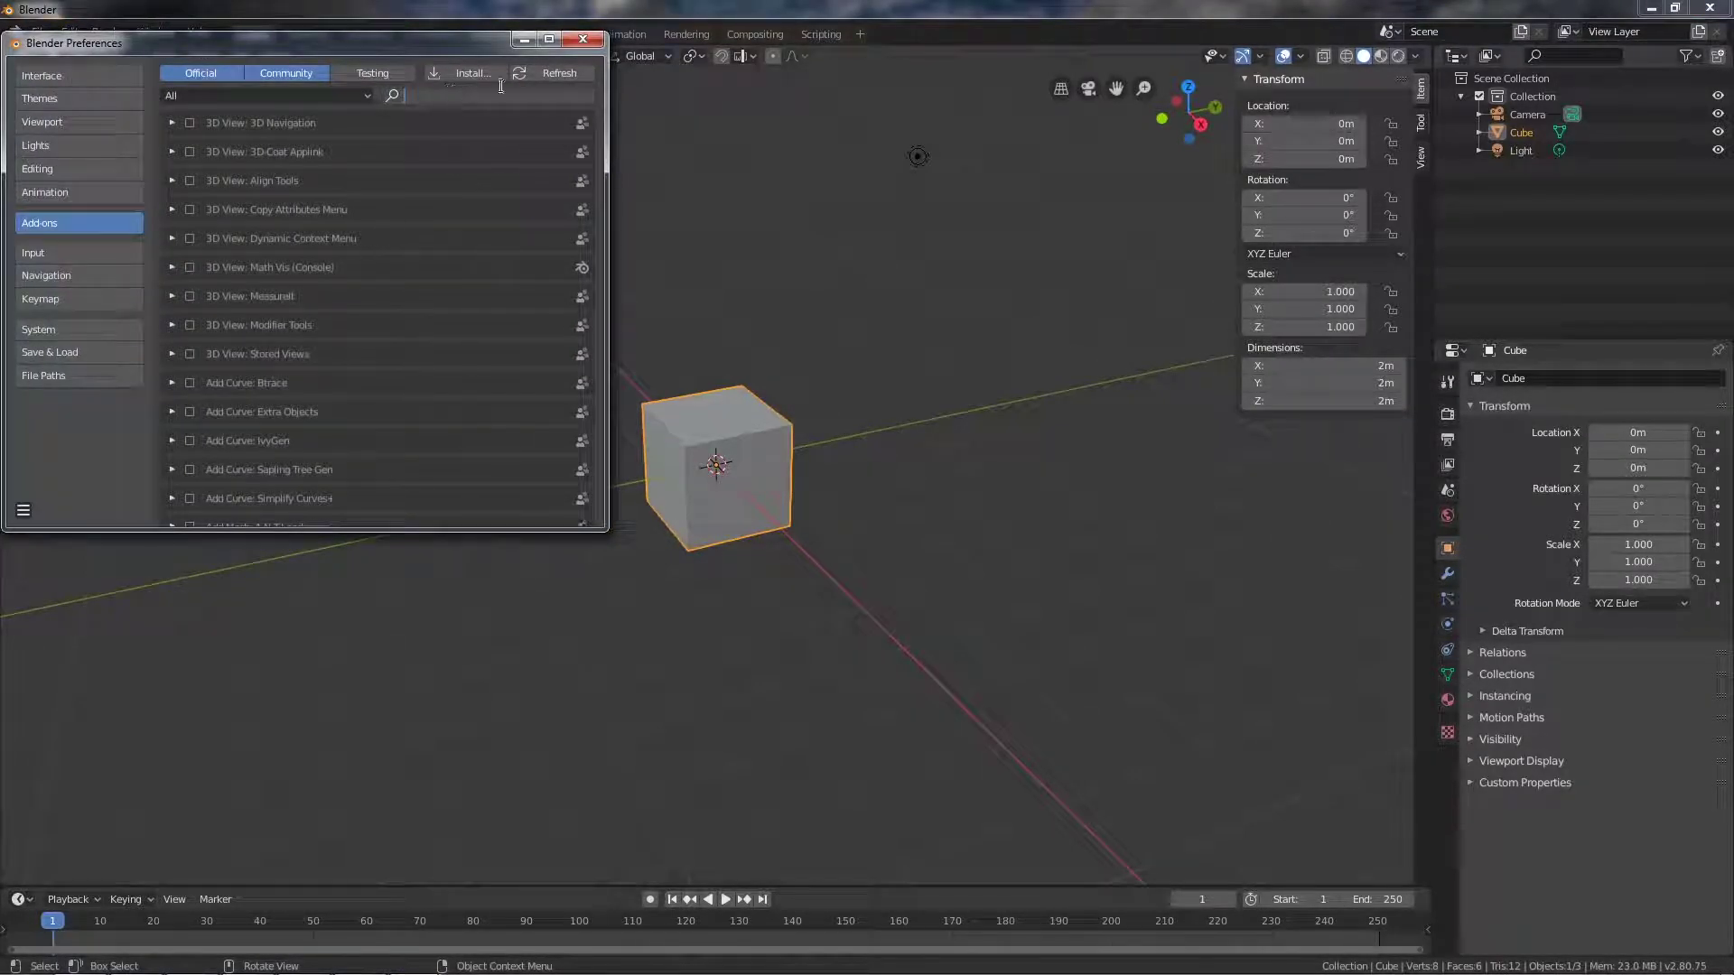
pyautogui.write('unre')
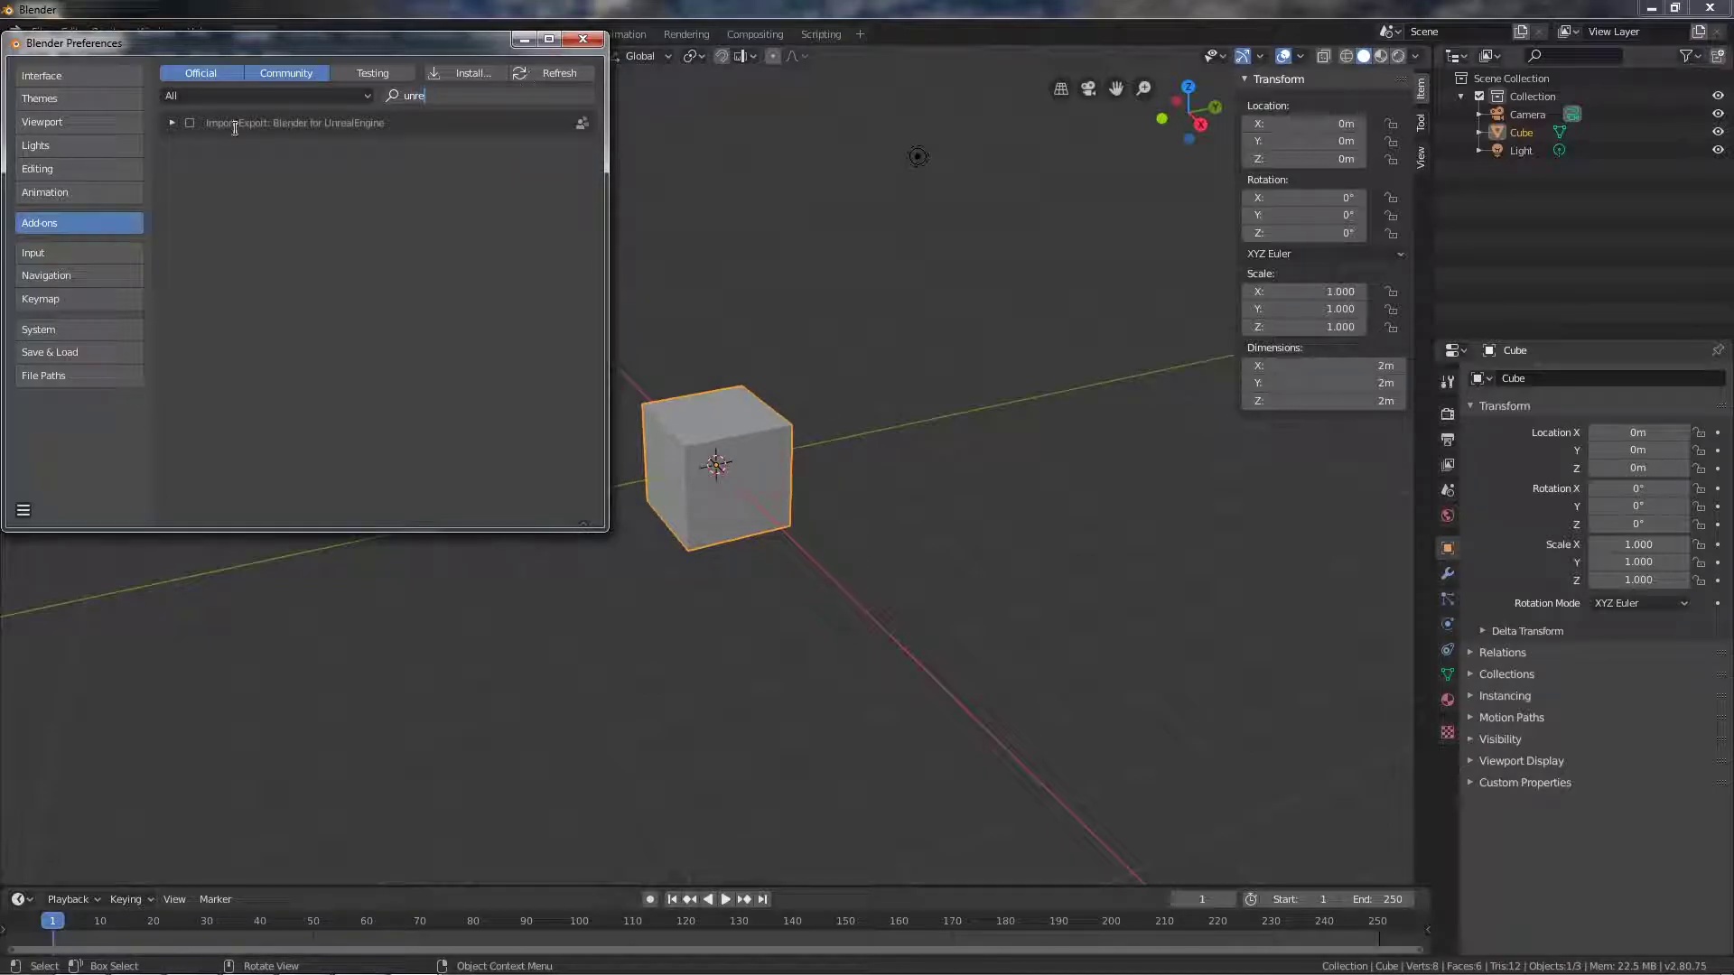
pyautogui.press('Return')
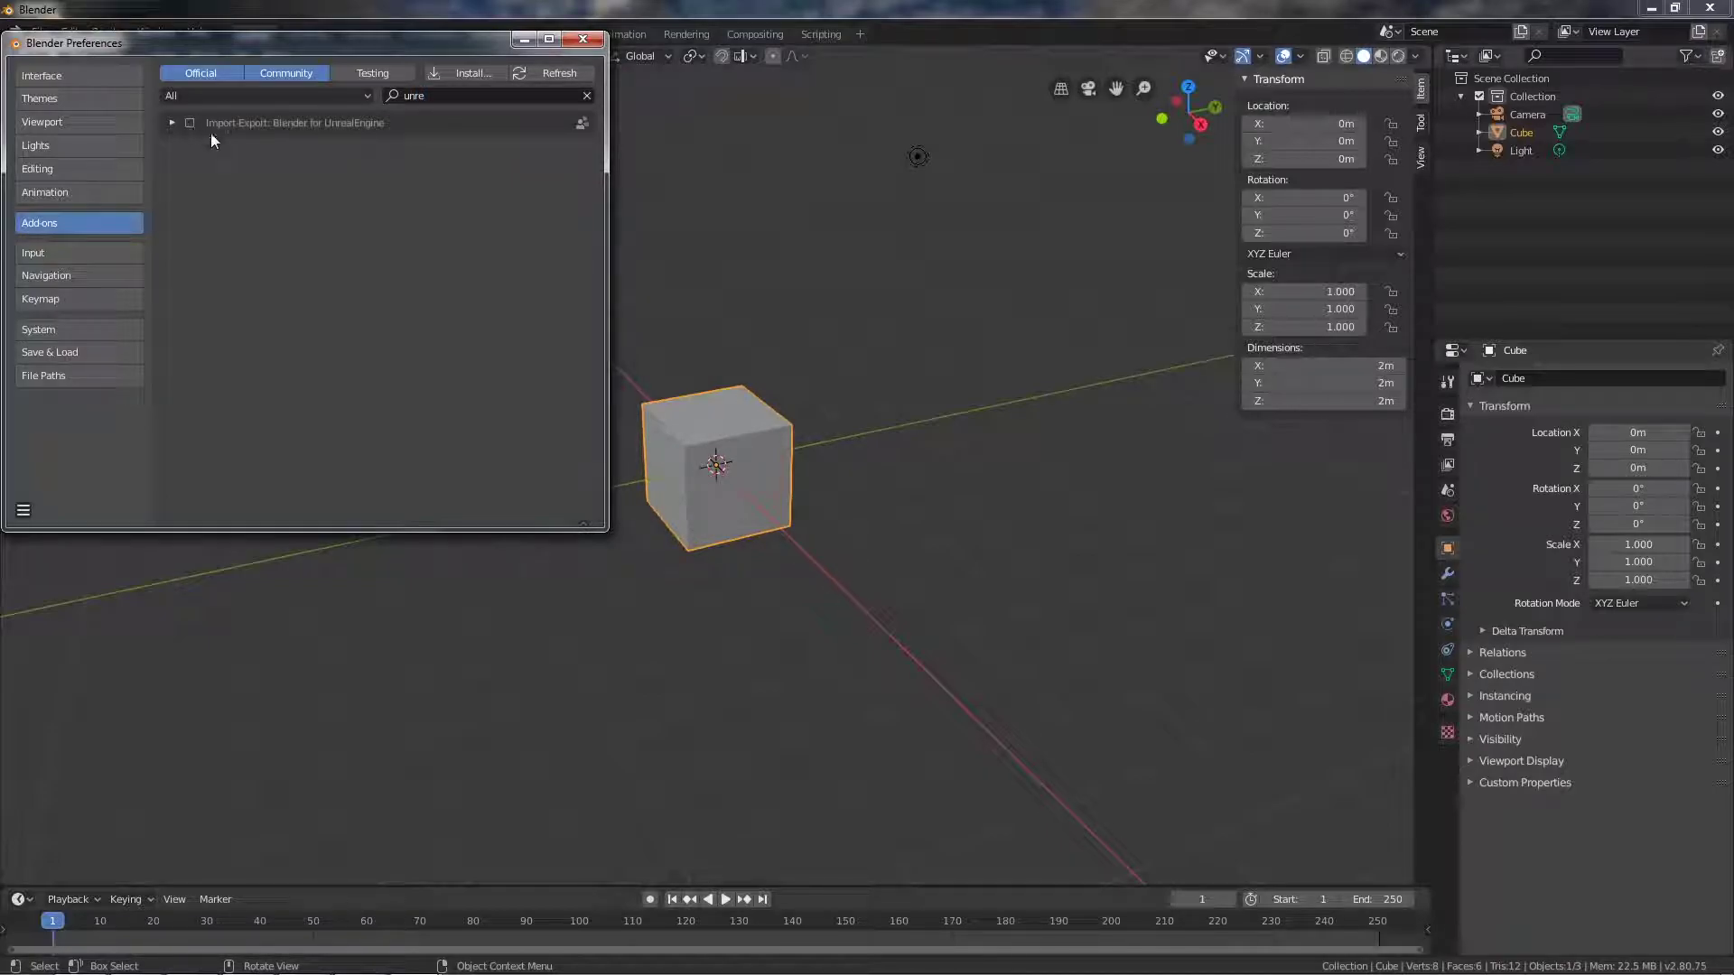
pyautogui.click(189, 124)
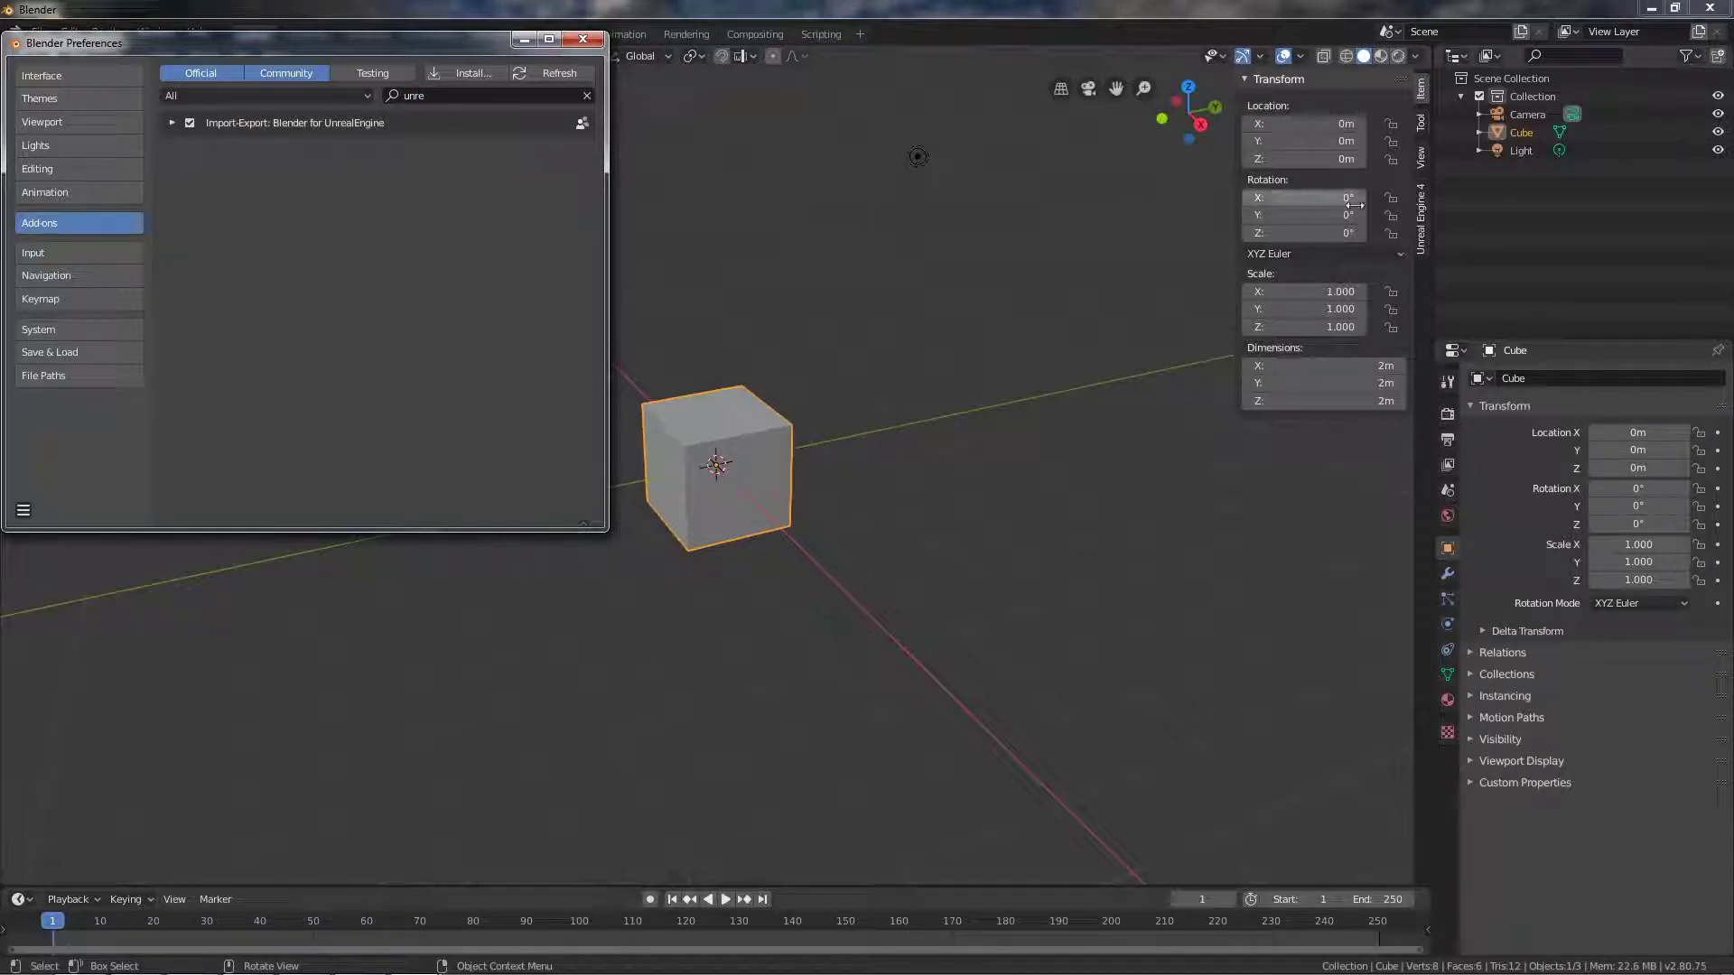
# Step: Switch the sidebar to the Unreal Engine 4 tab to show the Blender for Unreal Engine panel
pyautogui.click(1420, 242)
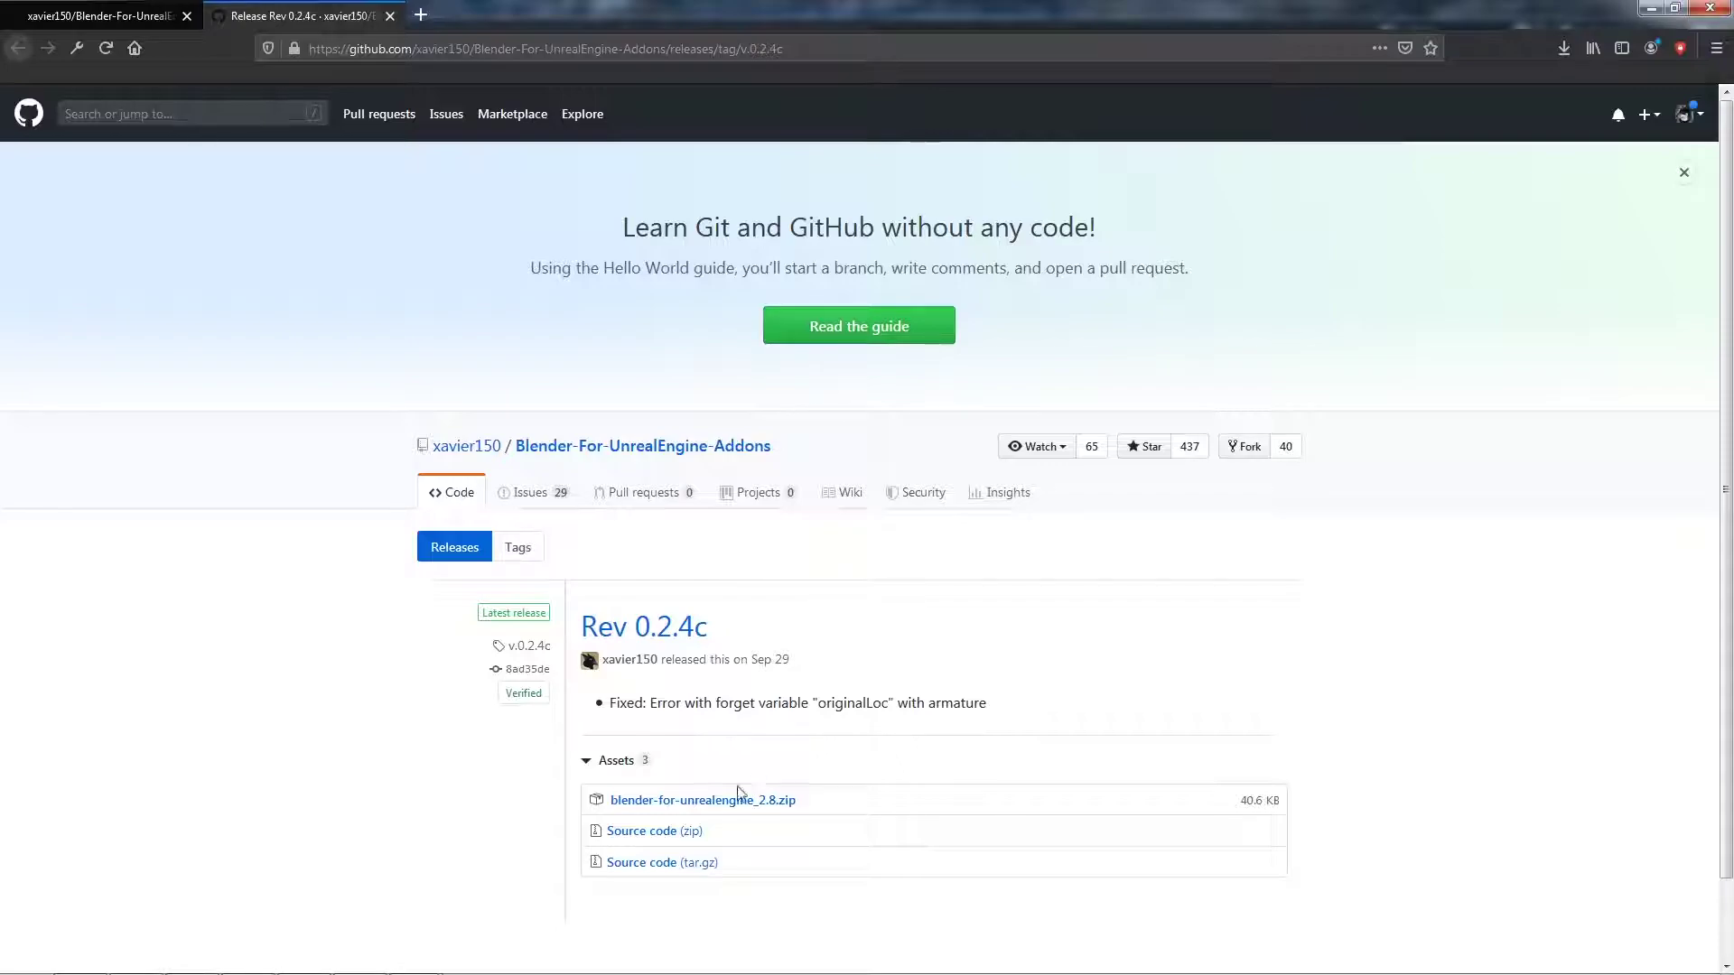
# Step: Save the blender-for-unrealengine_2.8.zip release asset and open its Downloads folder
pyautogui.click(705, 803)
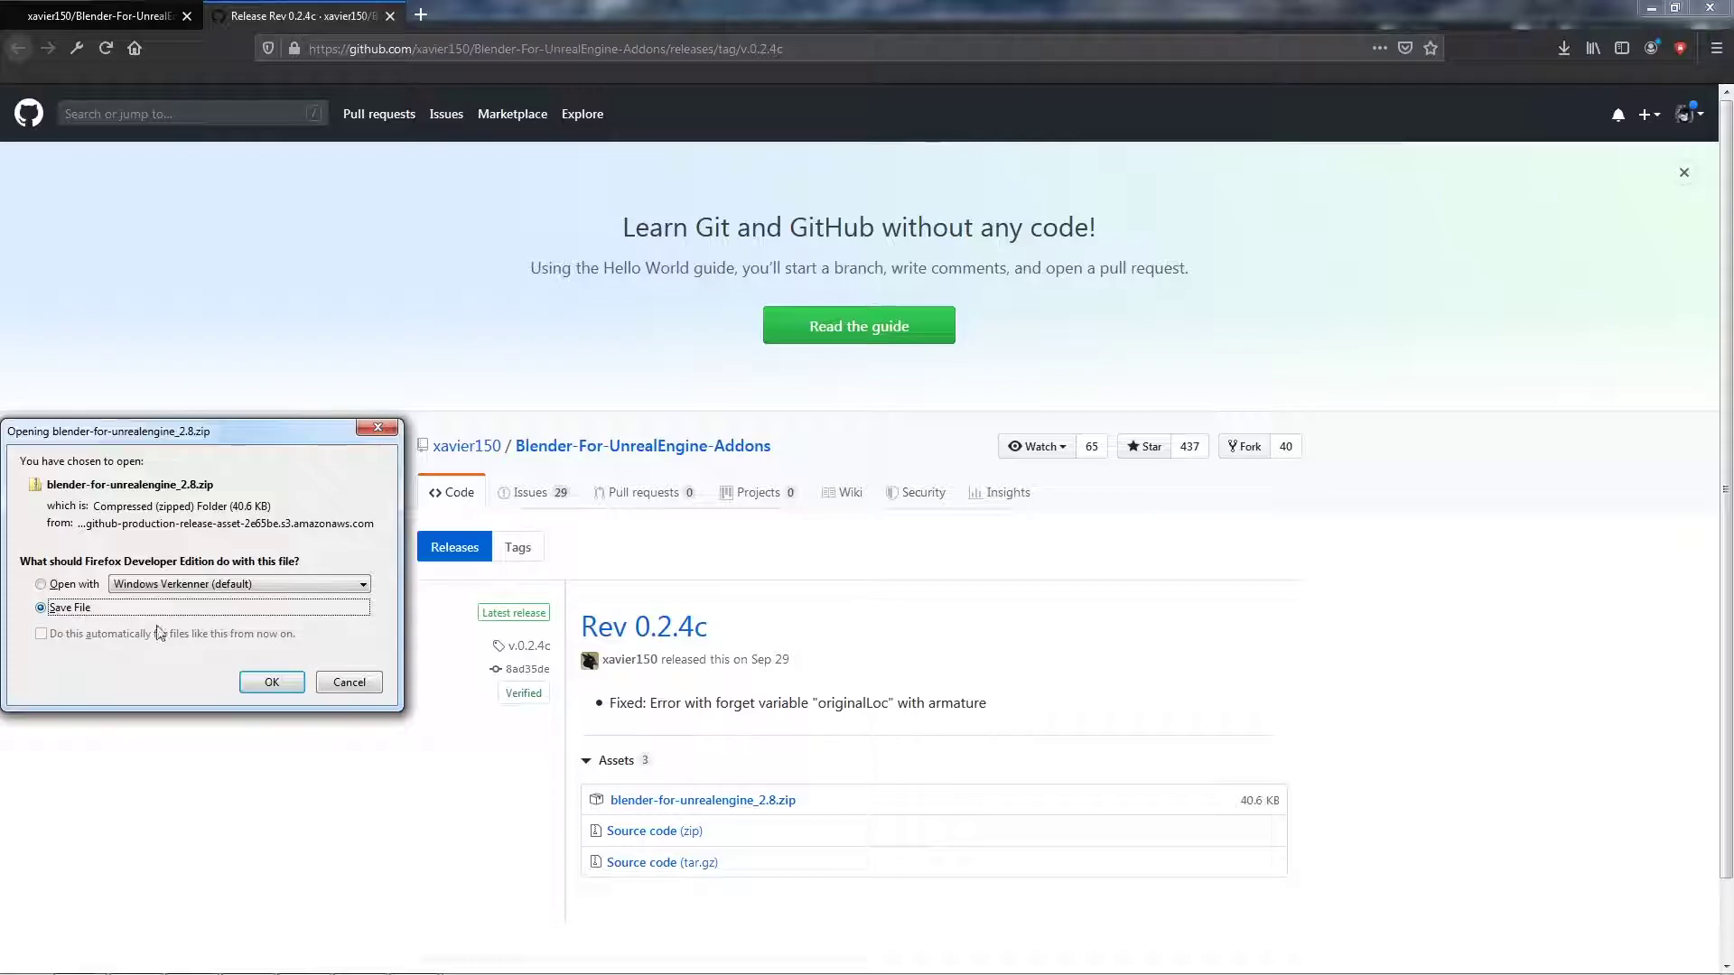
pyautogui.click(269, 682)
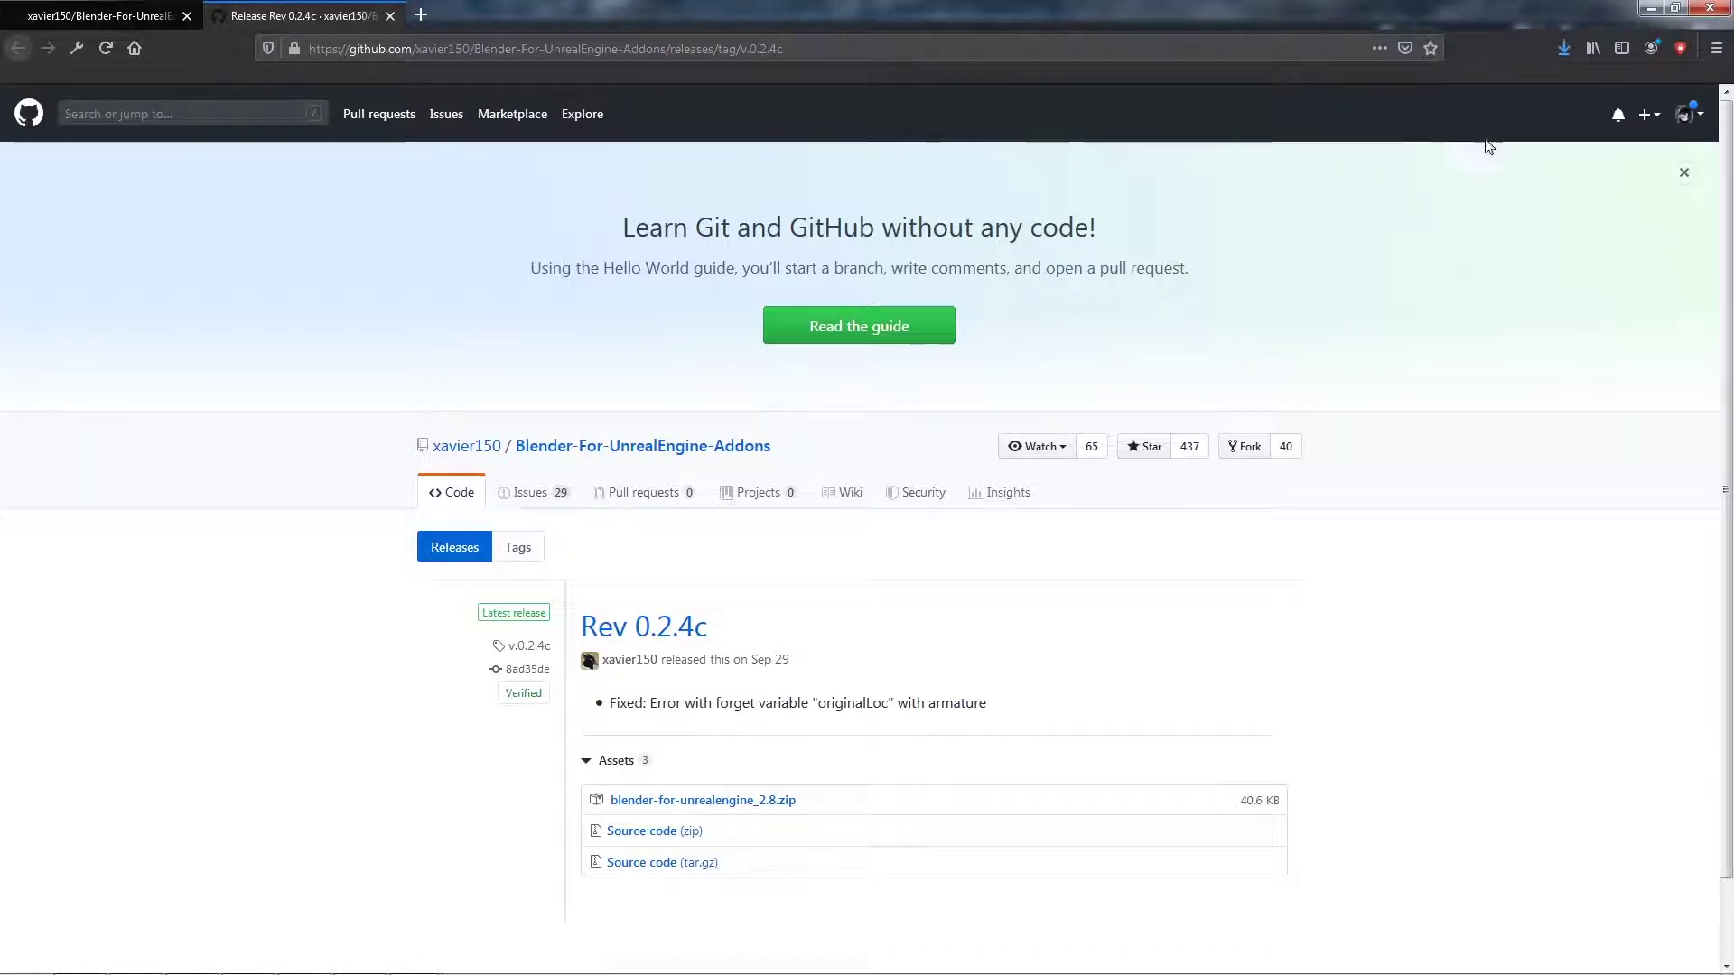
pyautogui.click(1564, 47)
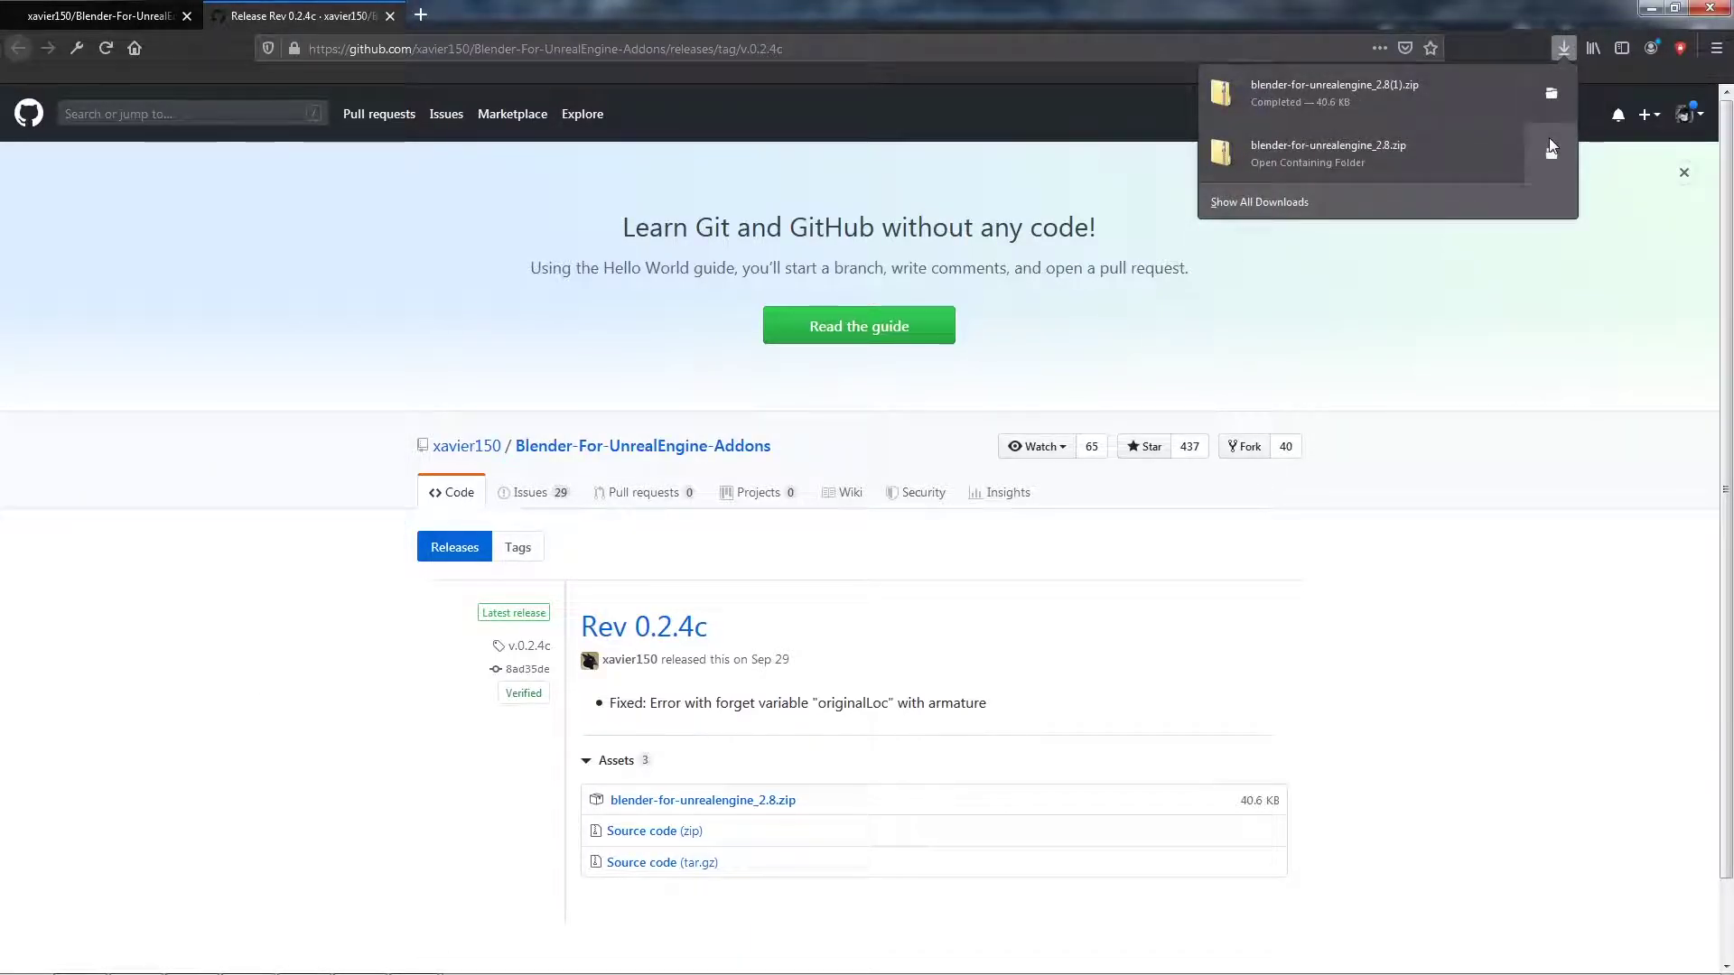
pyautogui.click(1550, 92)
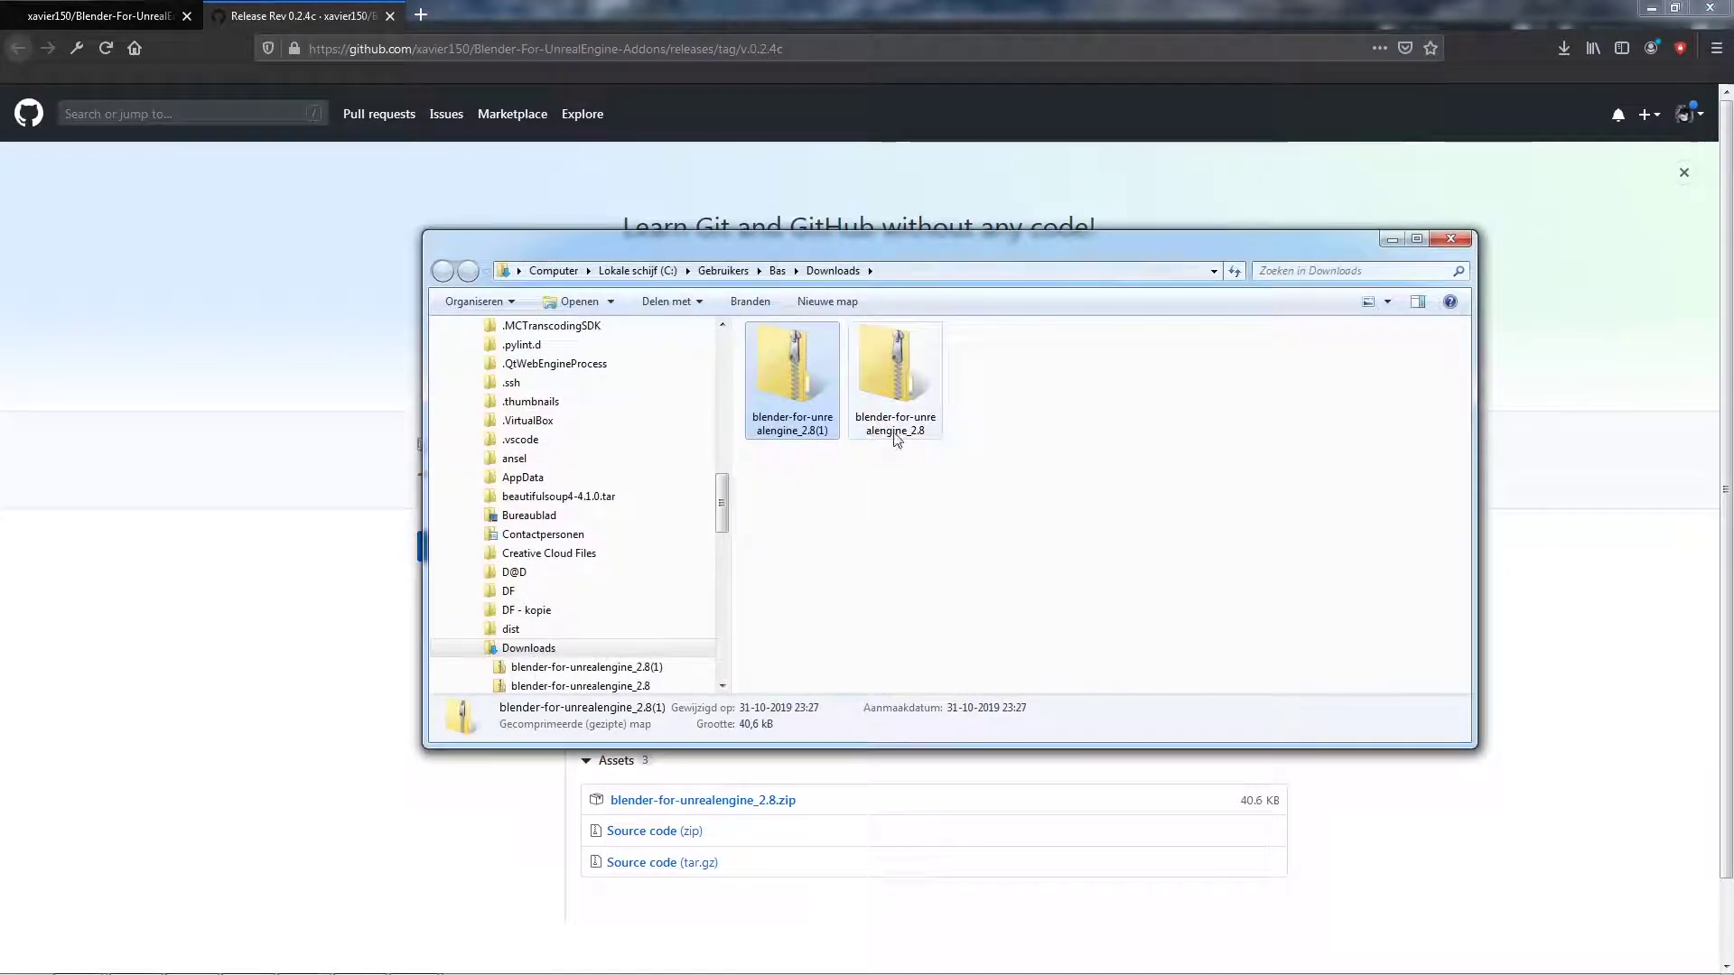
pyautogui.click(894, 271)
pyautogui.hotkey('ctrl', 'c')
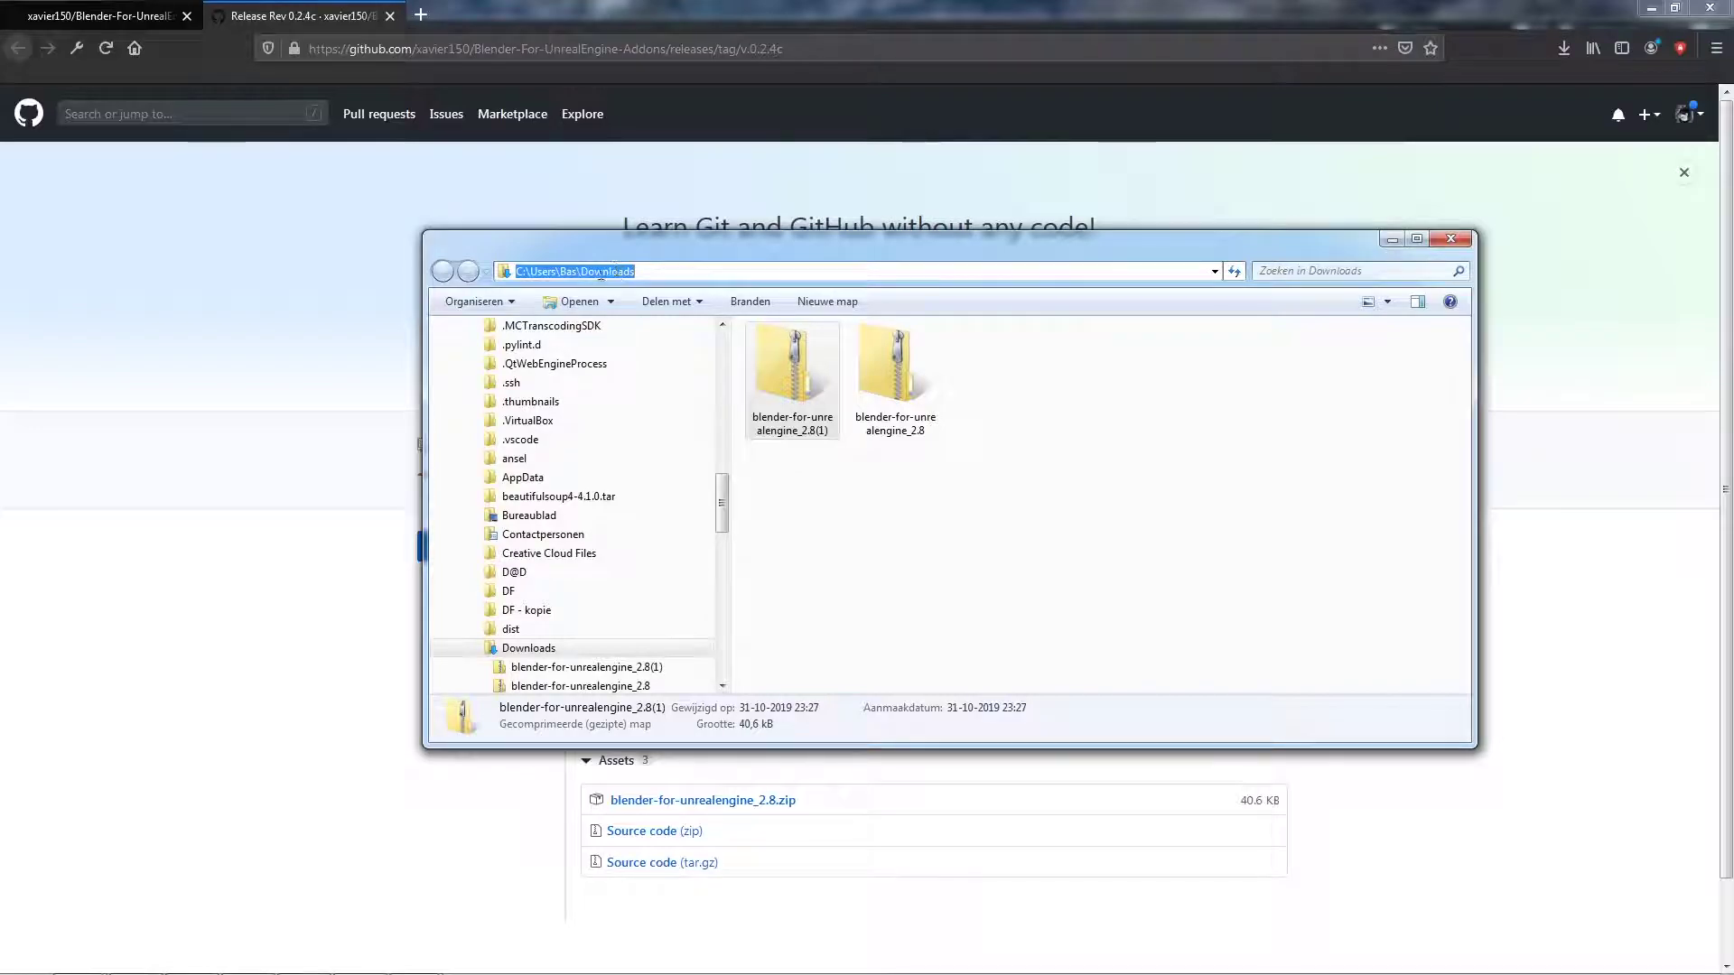
# Step: Minimize Explorer and Firefox and open Blender's Preferences
pyautogui.click(1392, 239)
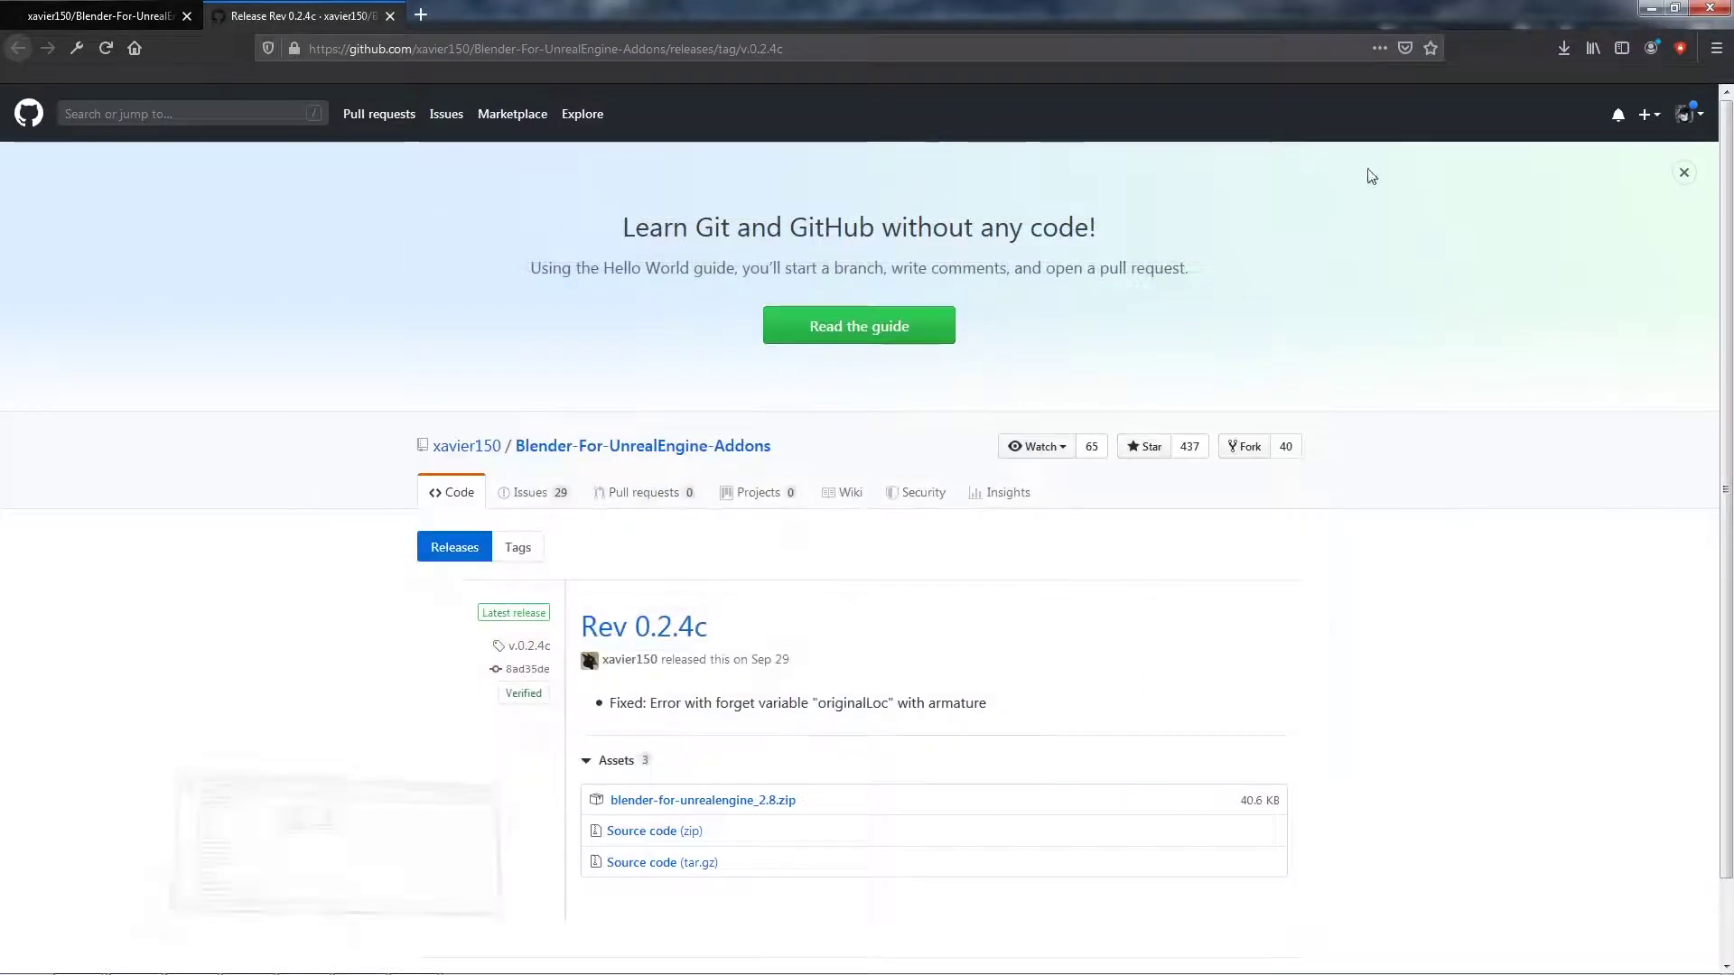
pyautogui.click(1651, 9)
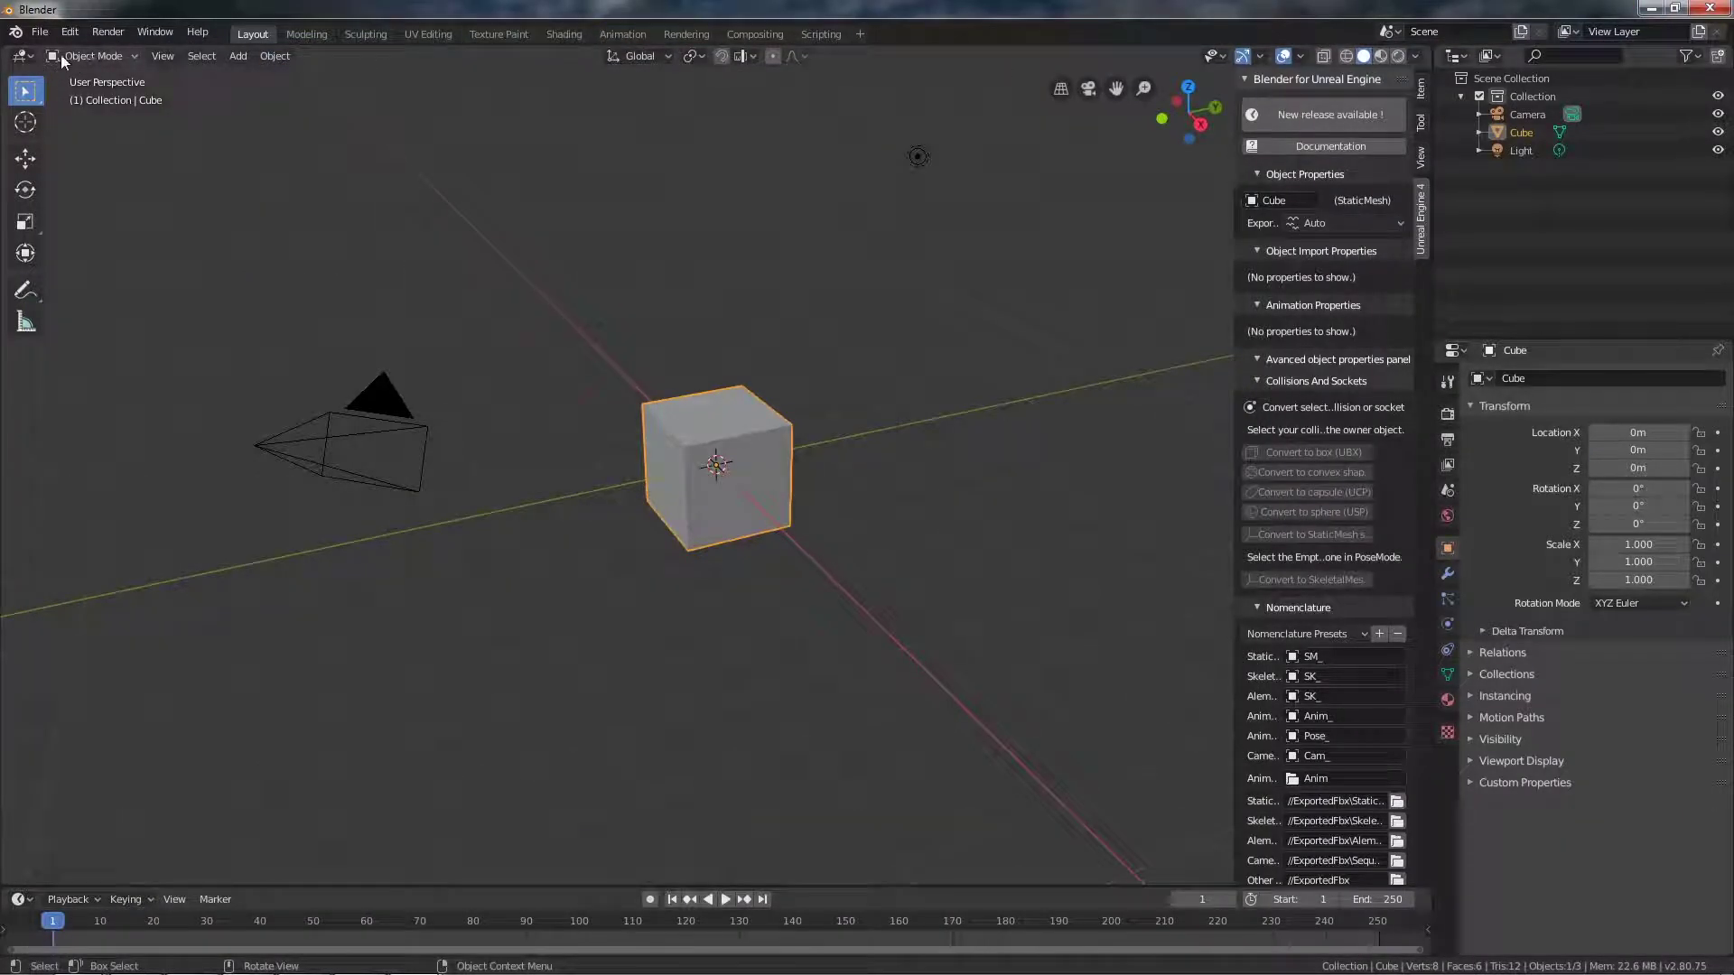
pyautogui.click(69, 31)
pyautogui.click(91, 271)
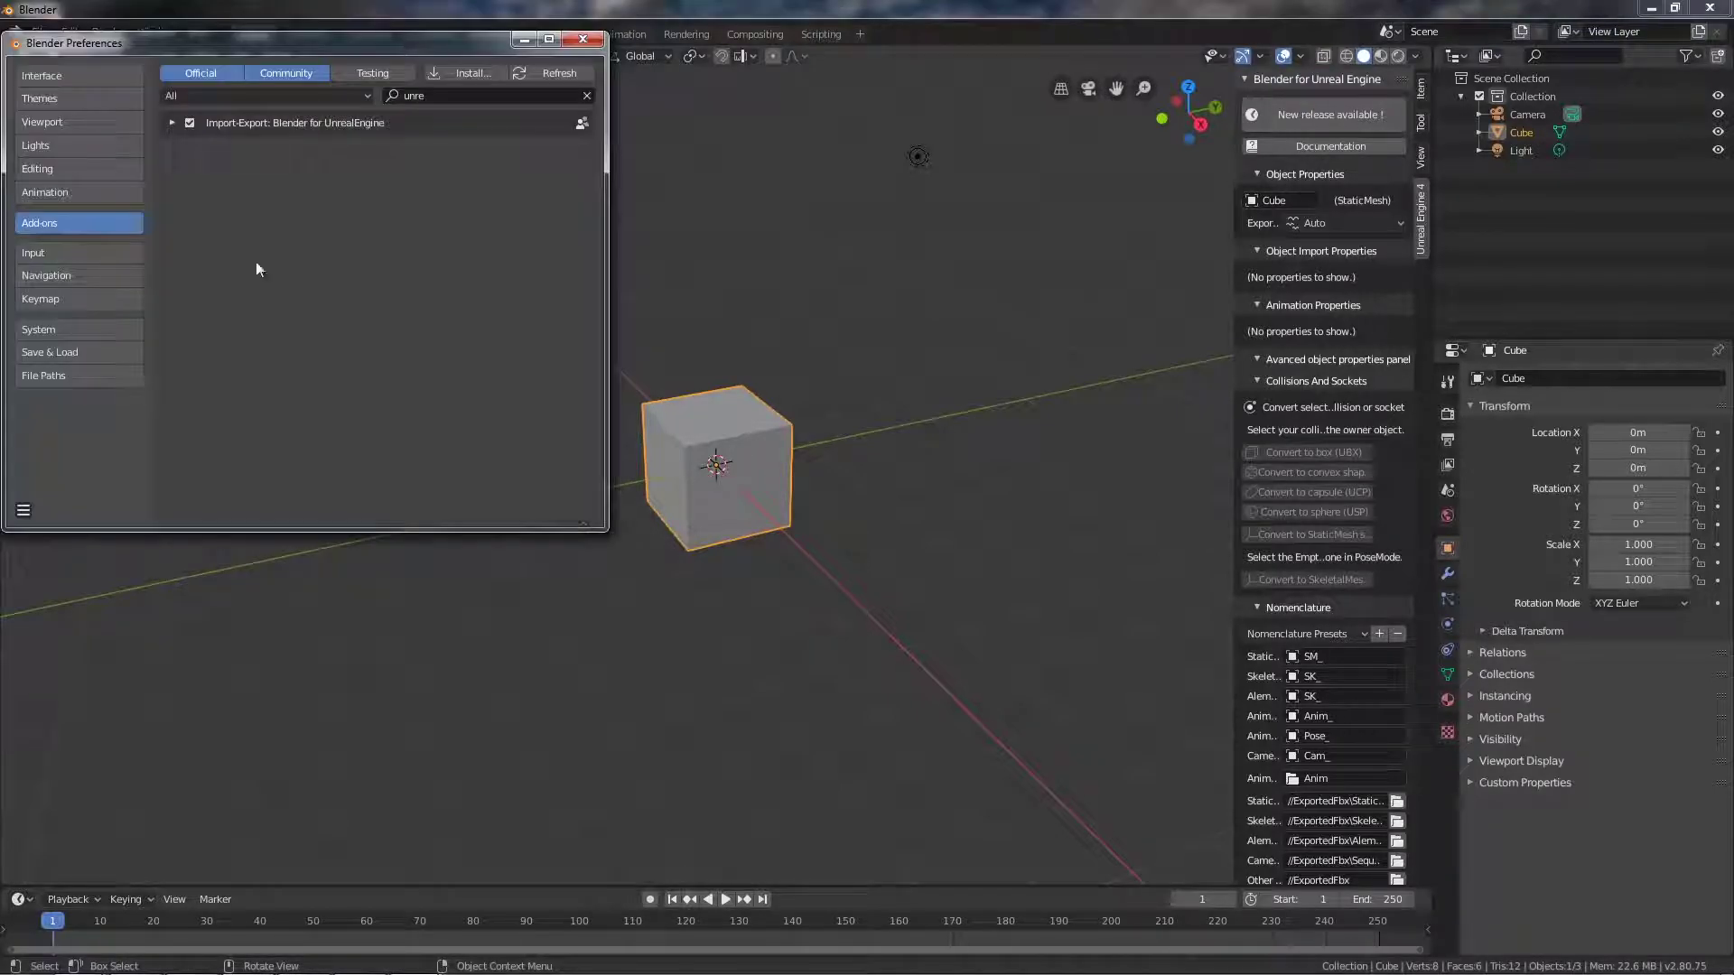
# Step: Install blender-for-unrealengine_2.8(1).zip from the pasted Downloads path, then close Preferences
pyautogui.click(484, 74)
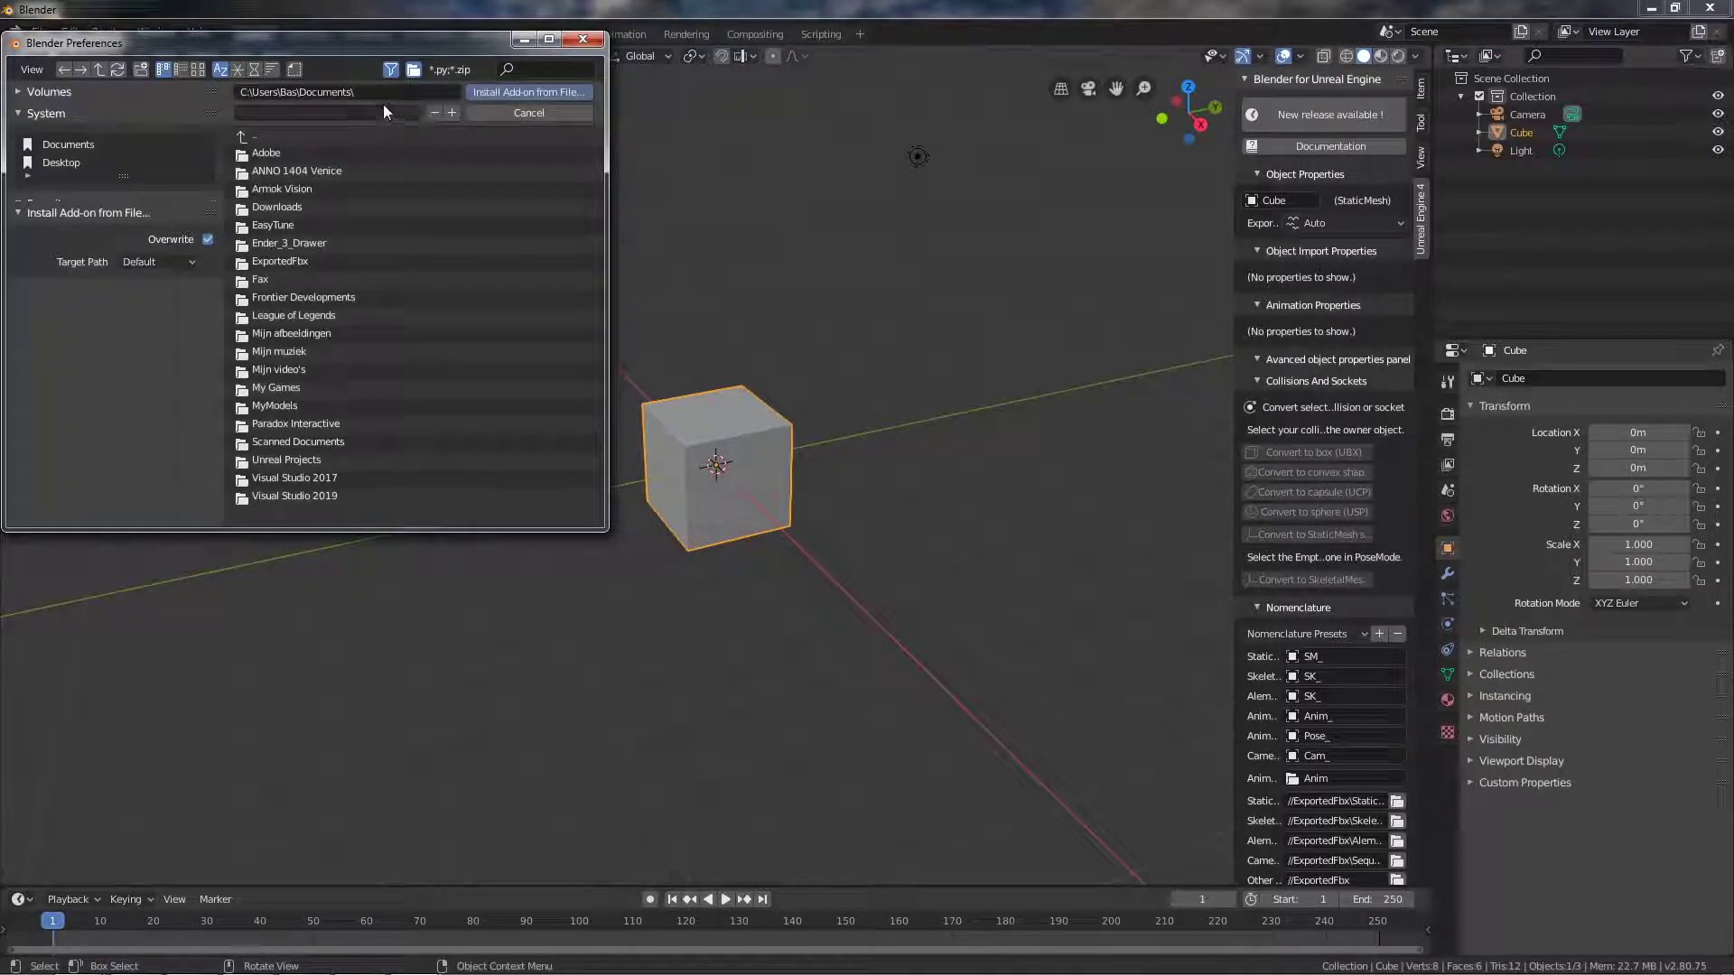
pyautogui.click(403, 89)
pyautogui.hotkey('ctrl', 'v')
pyautogui.press('Return')
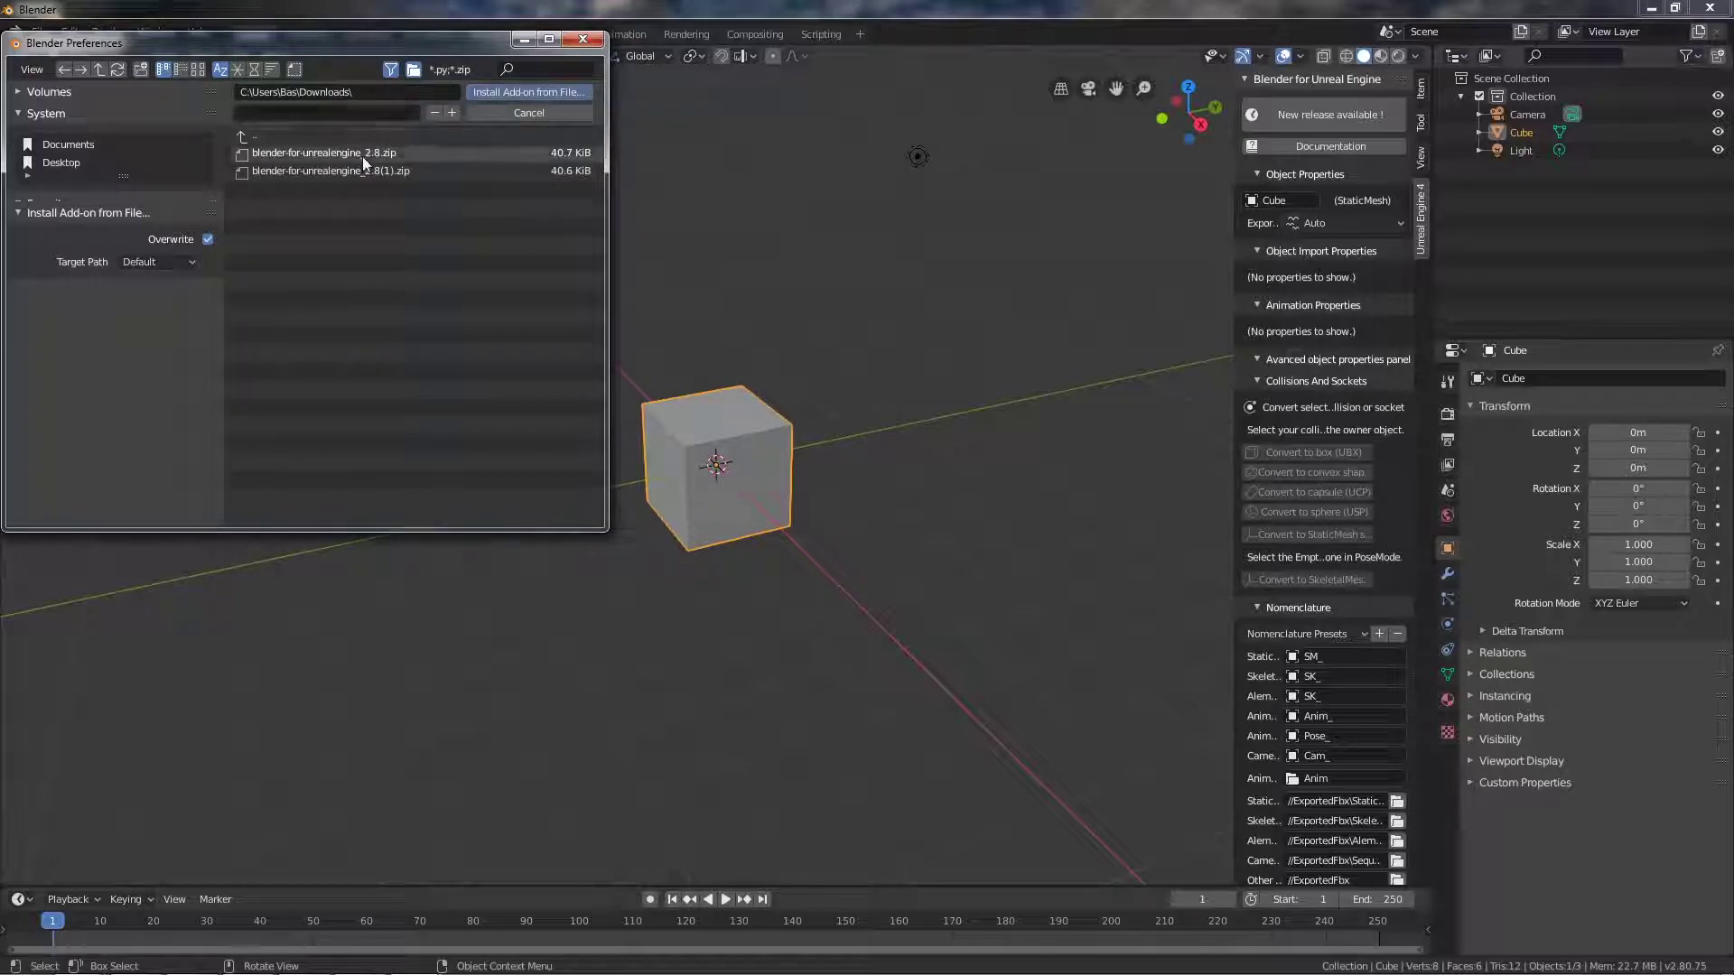
pyautogui.click(342, 170)
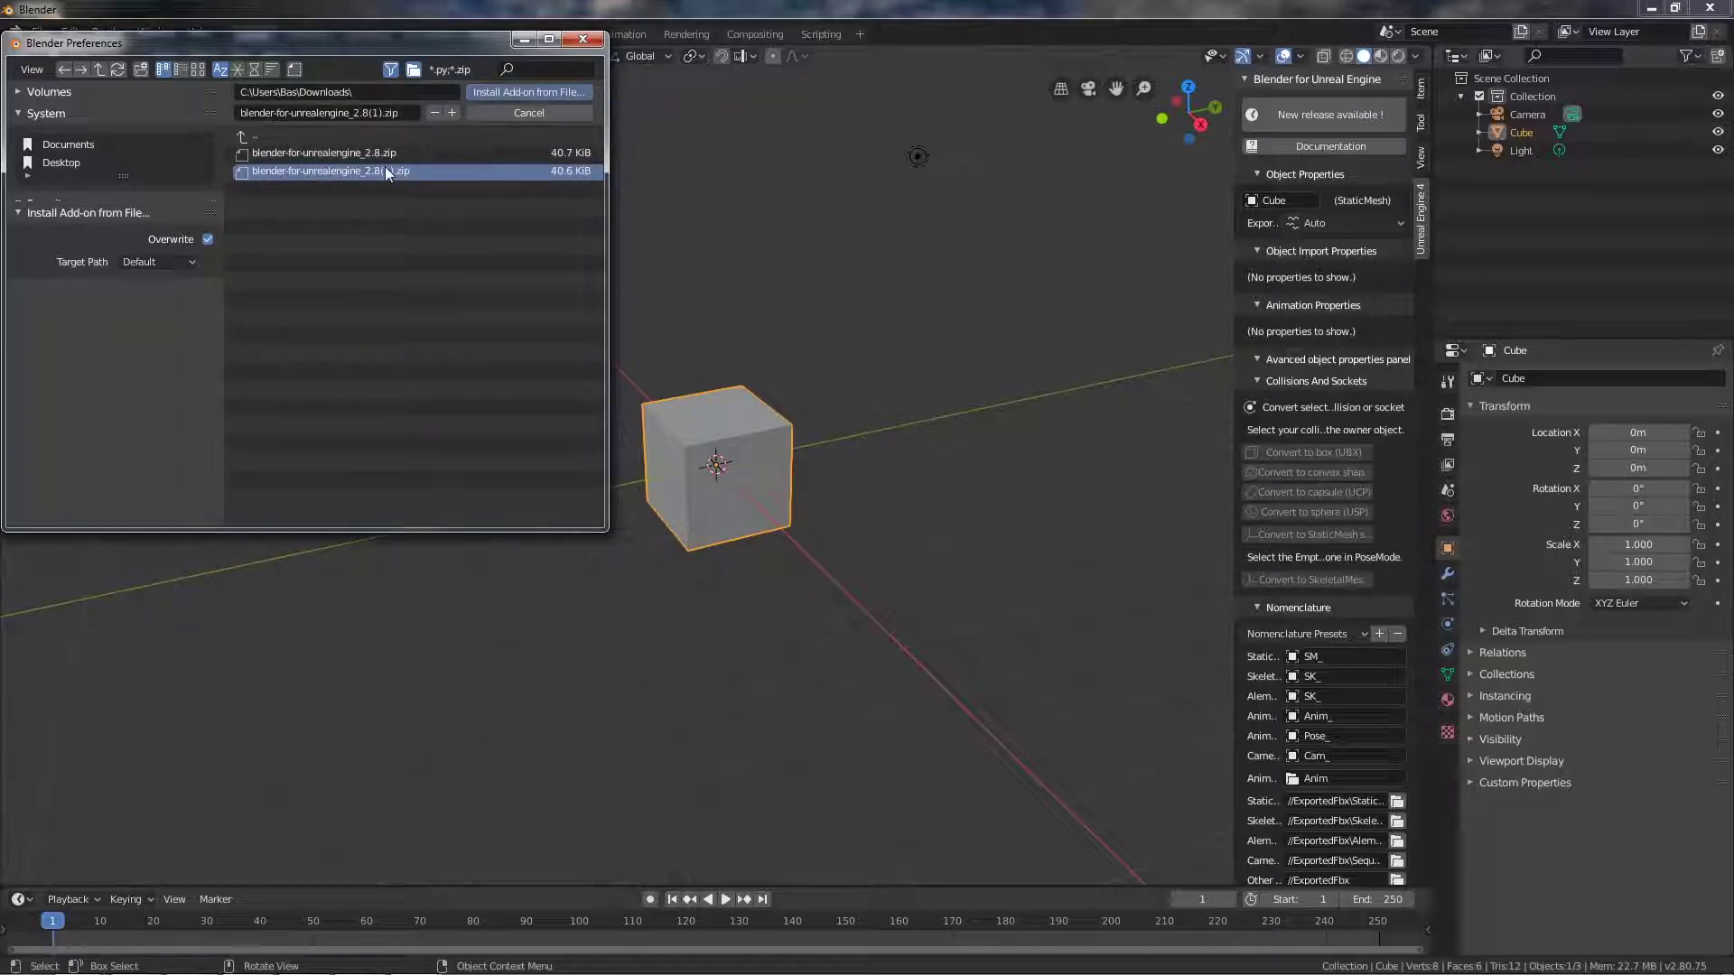
pyautogui.click(528, 91)
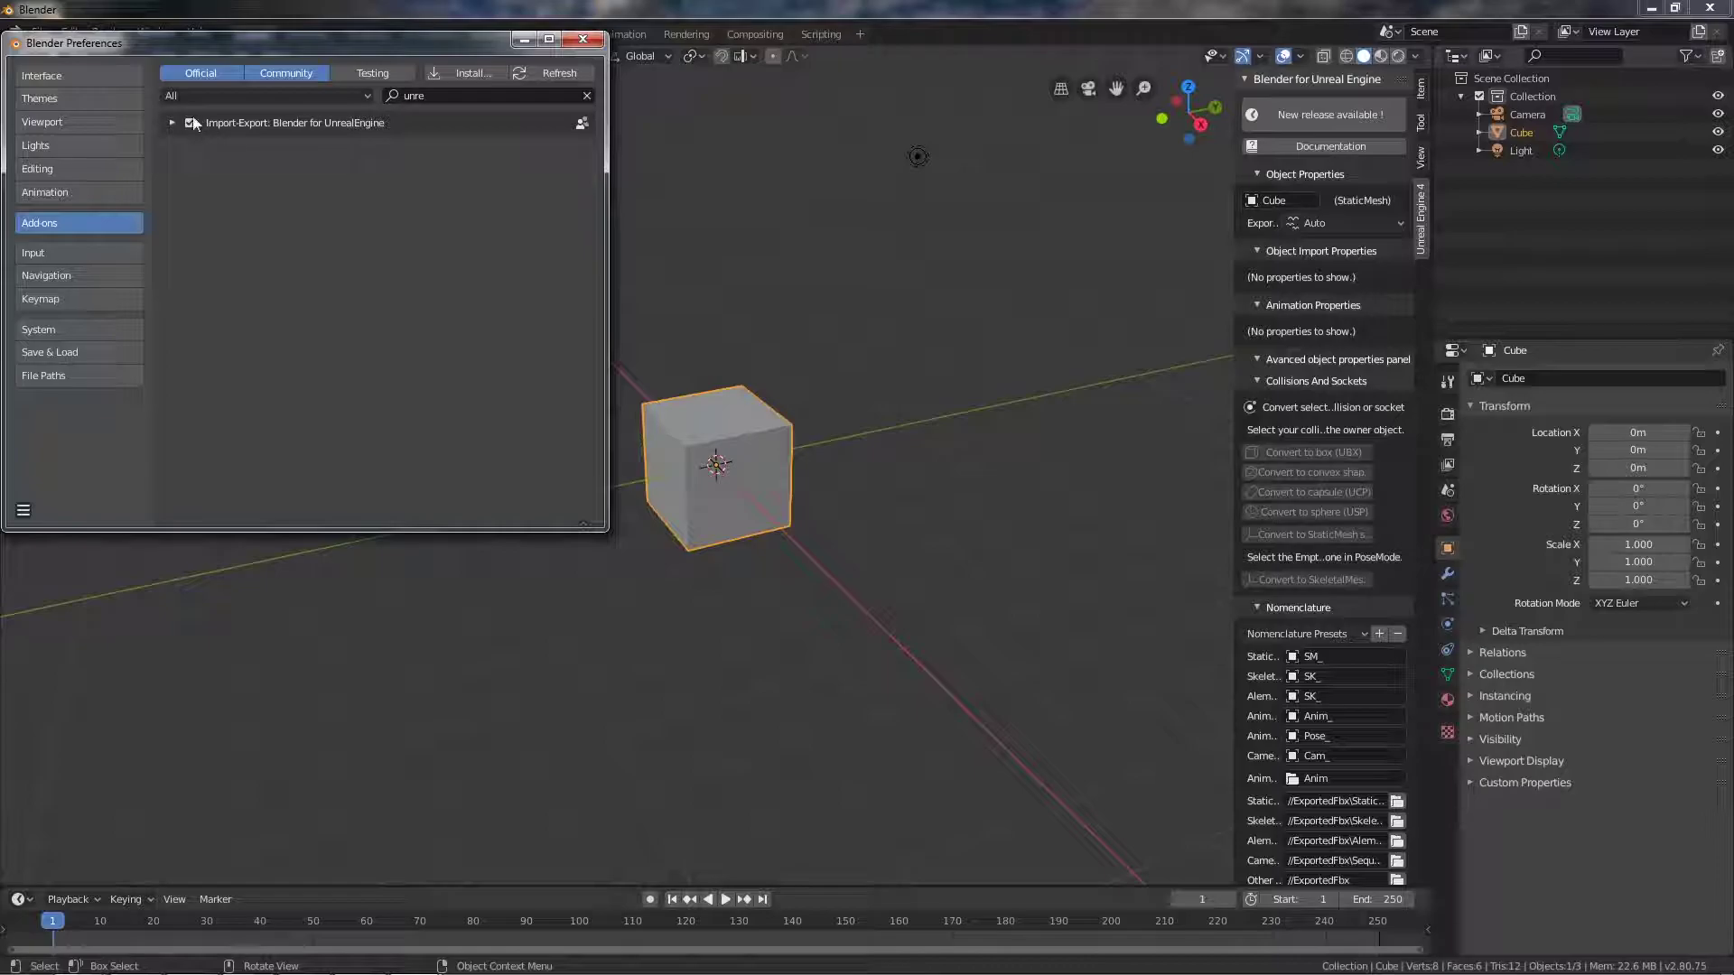
pyautogui.click(582, 39)
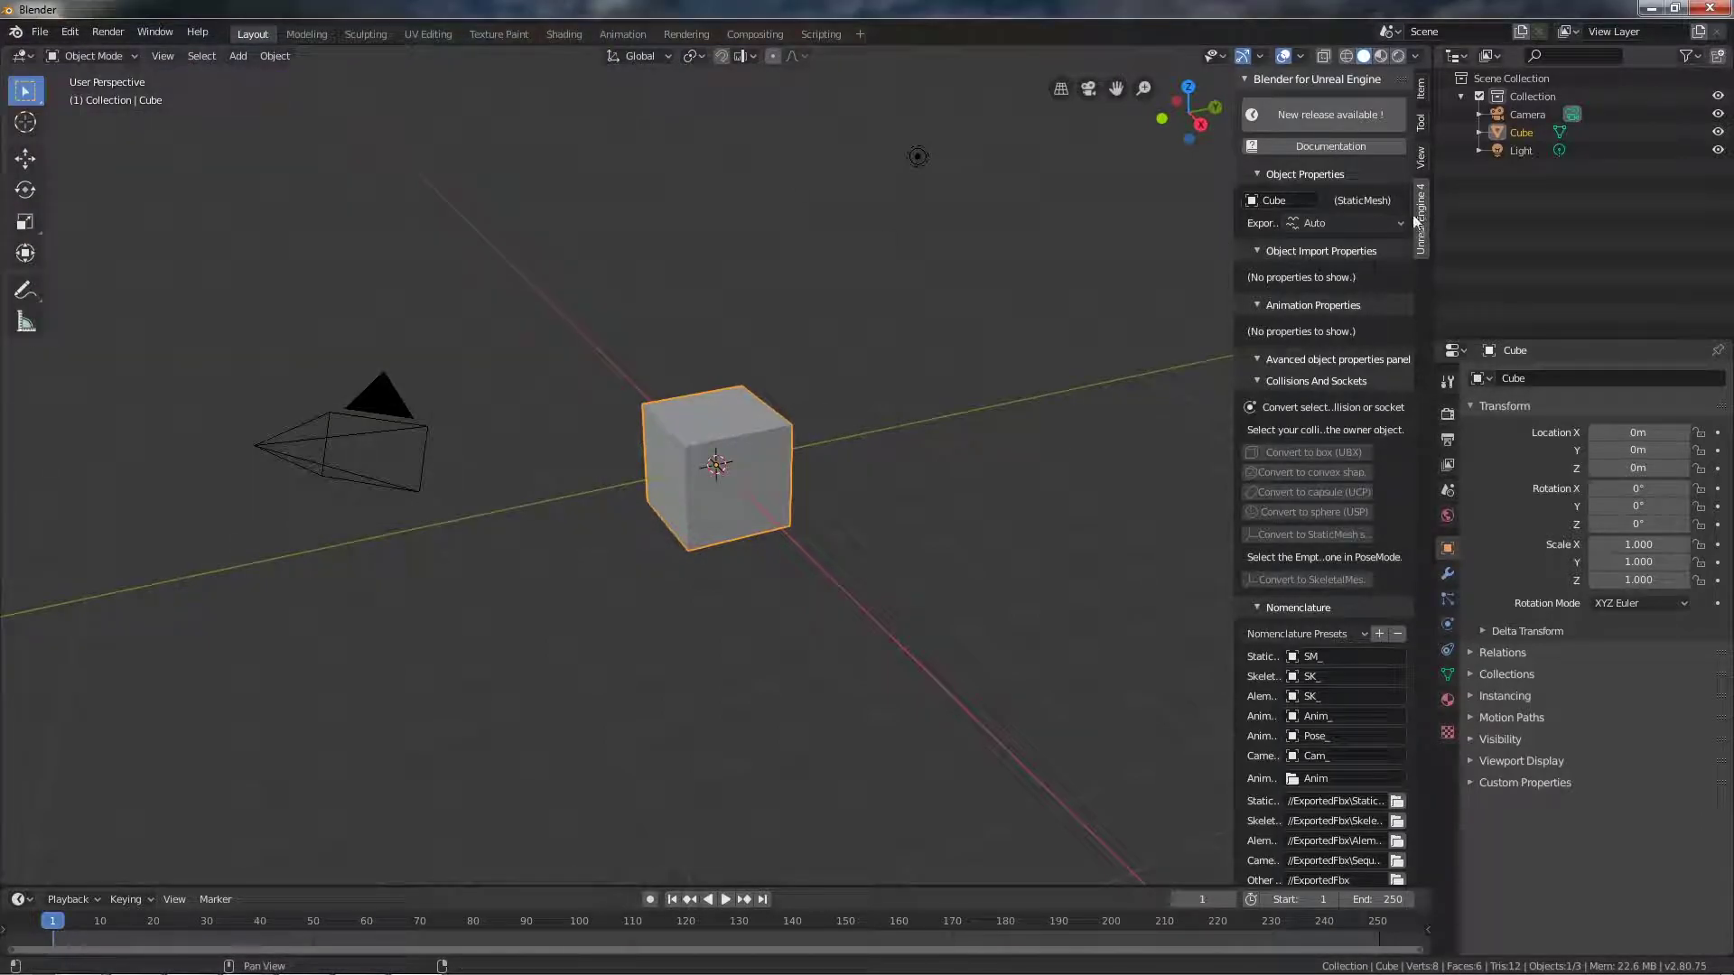
# Step: Quit Blender, relaunch it from the desktop icon and dismiss the startup splash
pyautogui.click(39, 32)
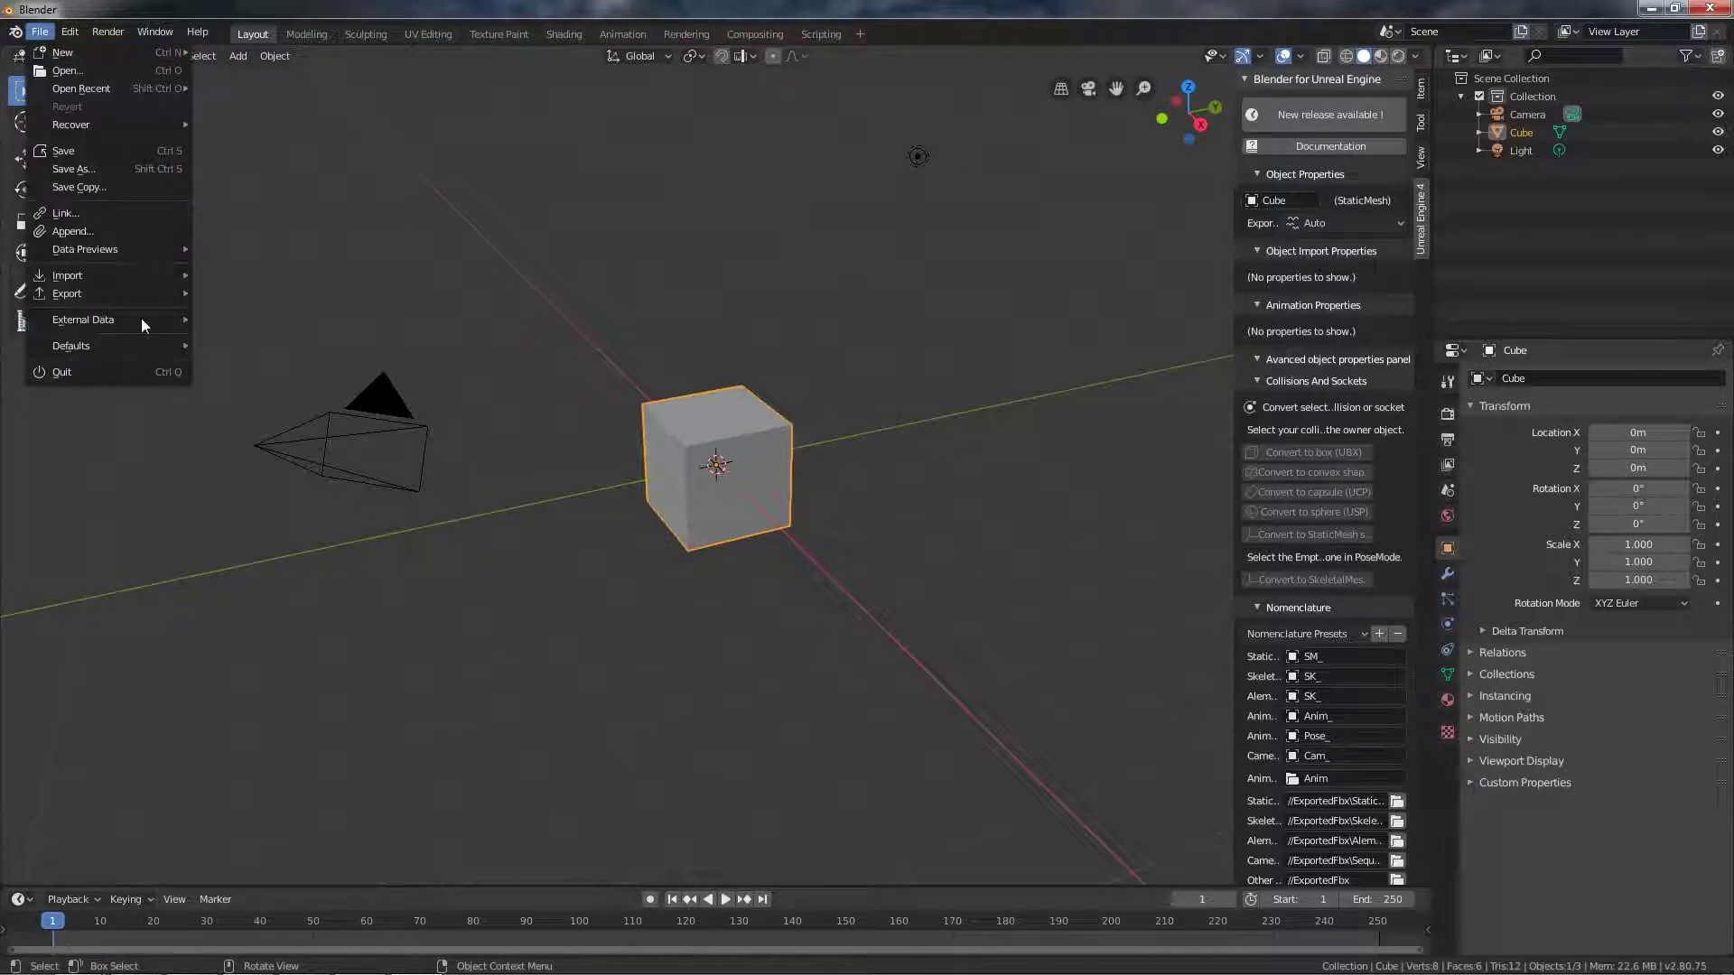
pyautogui.click(115, 368)
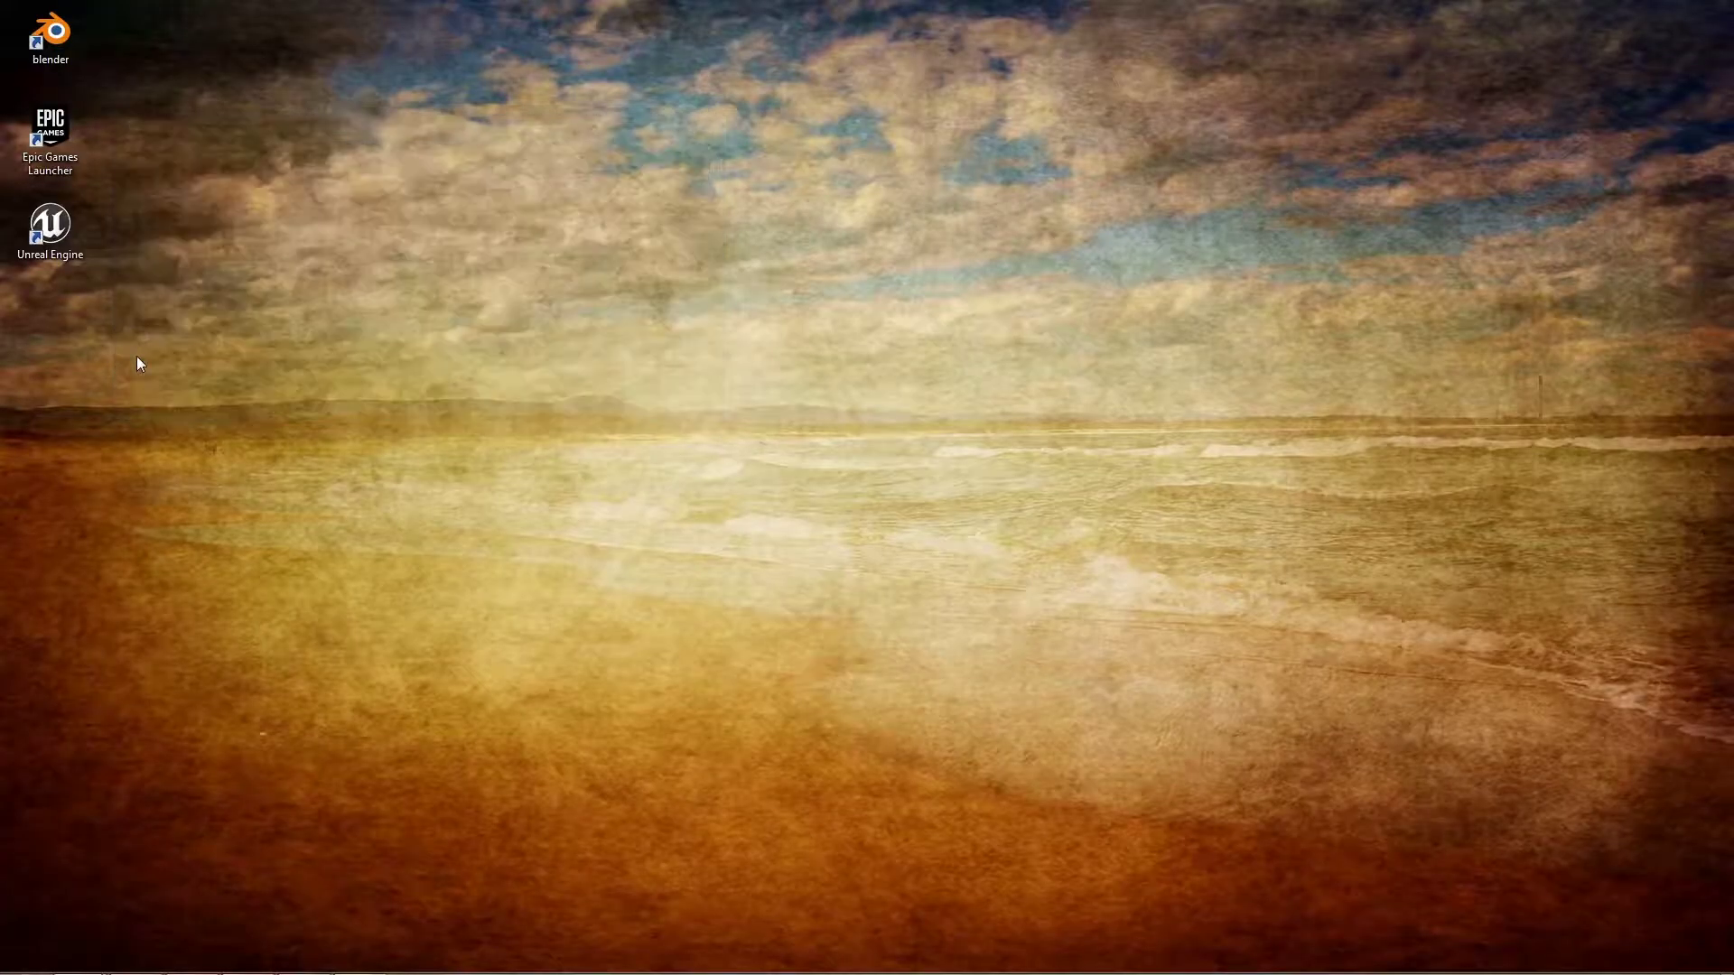
pyautogui.doubleClick(60, 45)
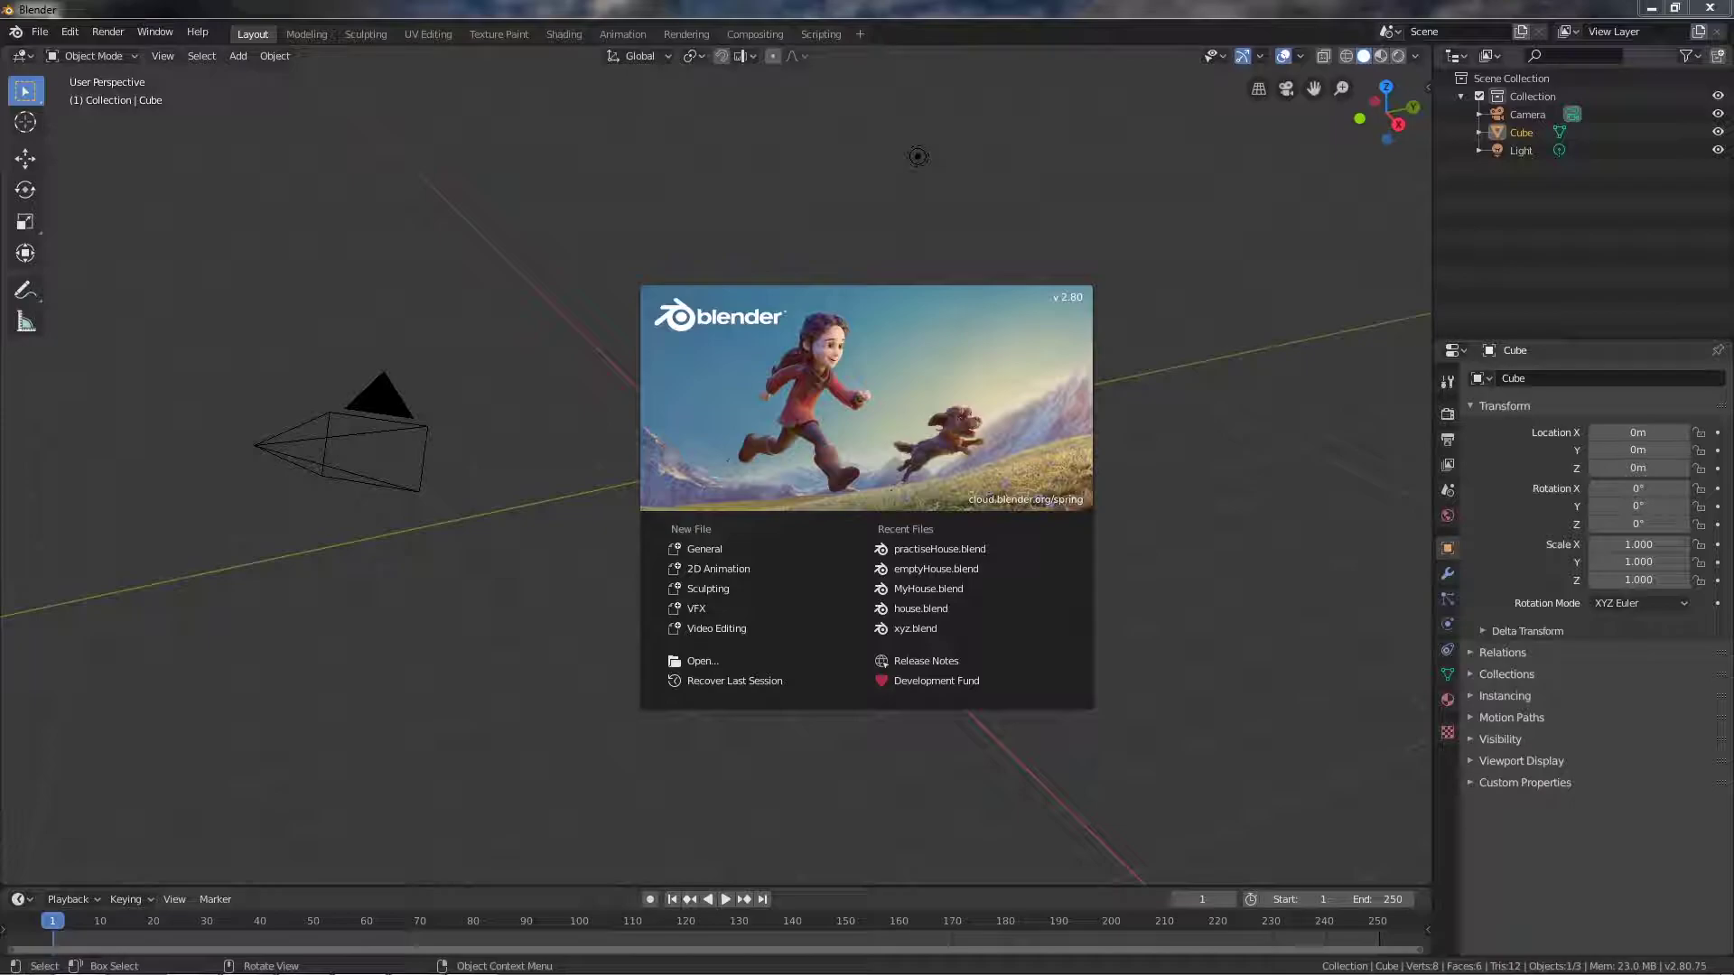
pyautogui.click(895, 425)
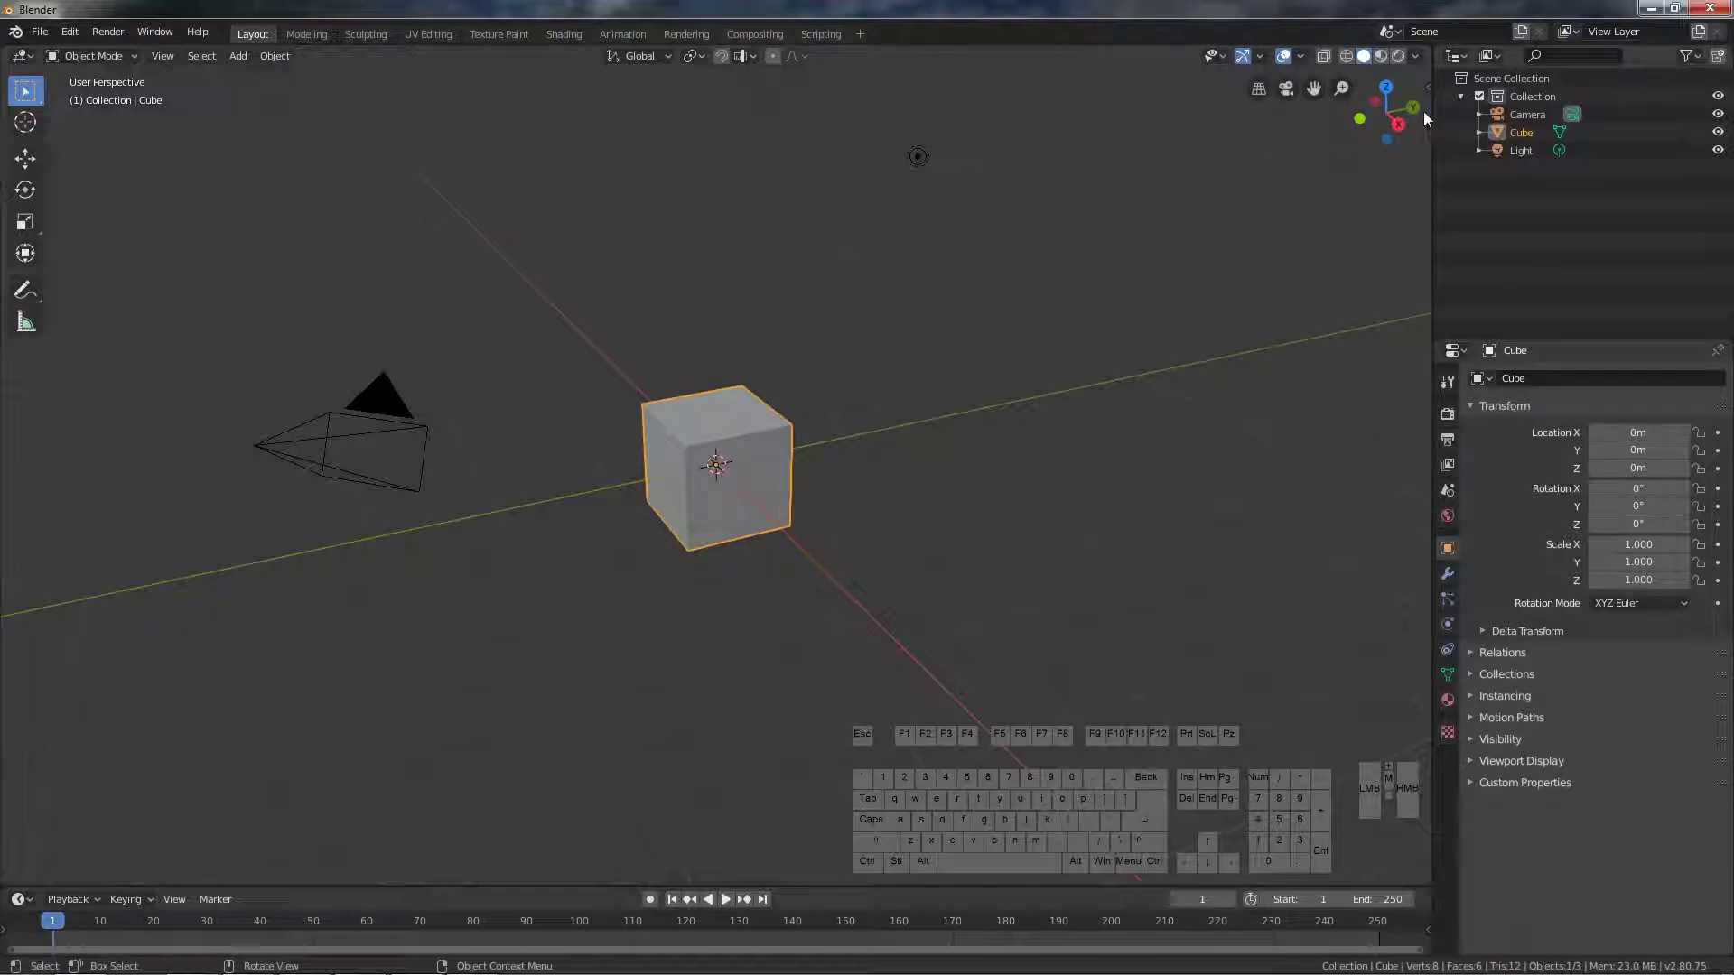
# Step: Put the cube in Edit Mode with all vertices deselected and face selection active
pyautogui.moveTo(1110, 387); pyautogui.dragTo(1045, 425, button='middle')
pyautogui.click(83, 58)
pyautogui.click(695, 388)
pyautogui.click(708, 413)
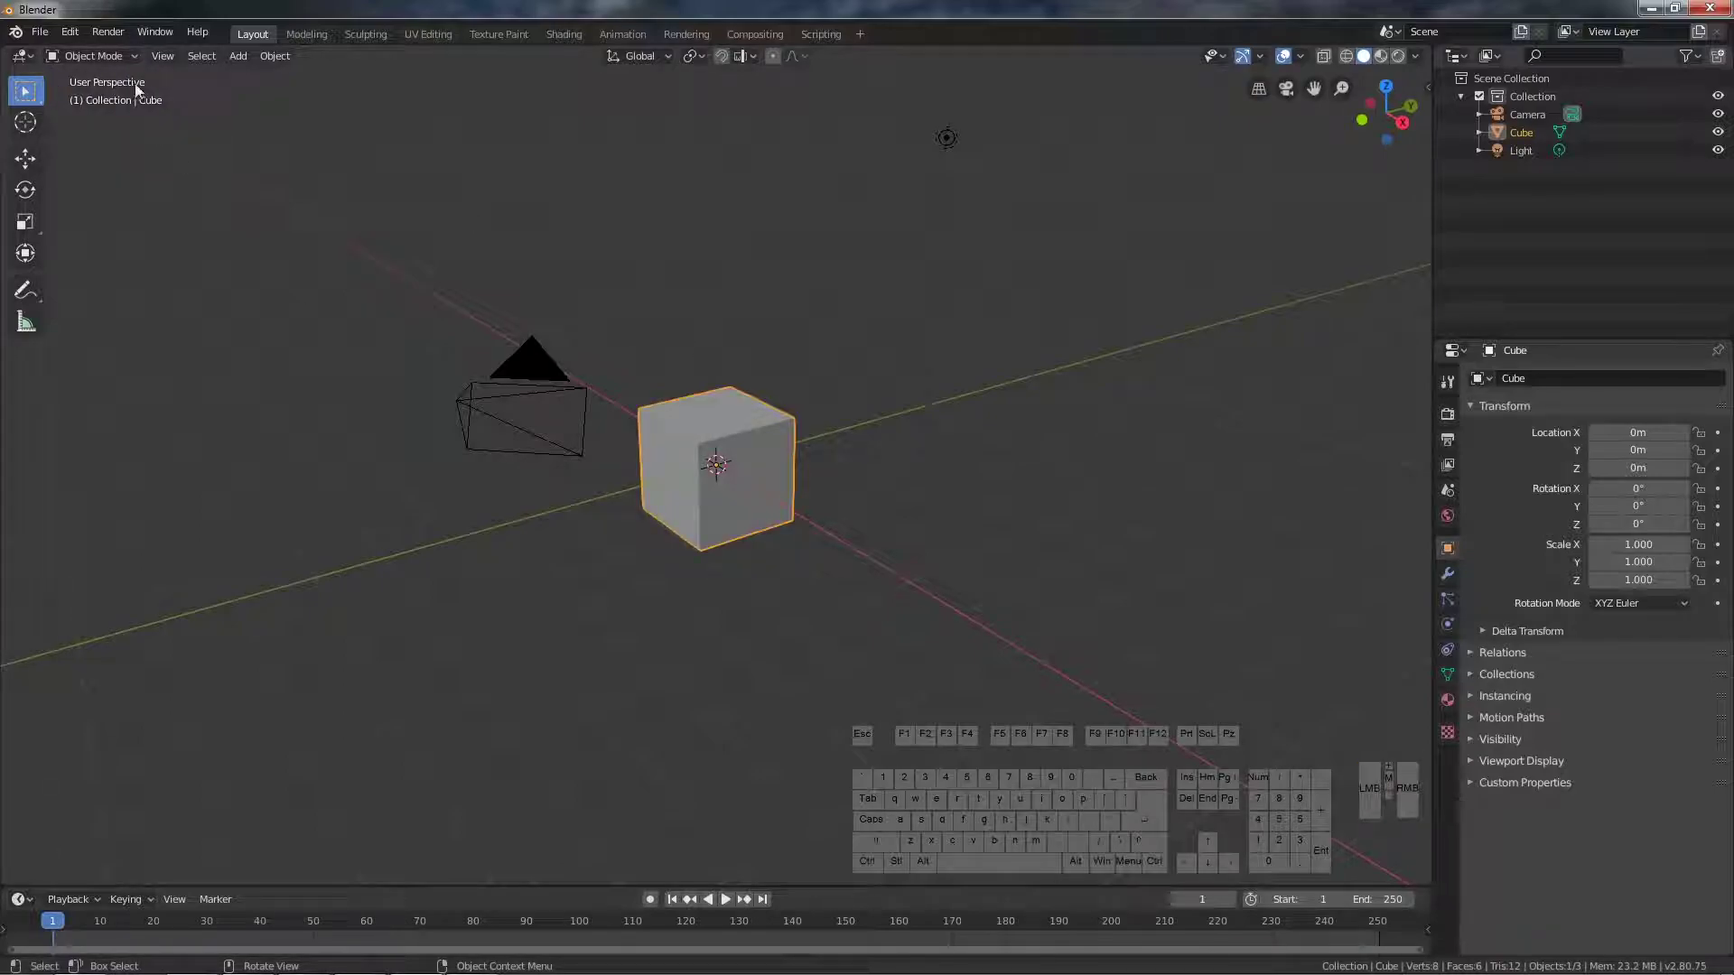
pyautogui.click(90, 56)
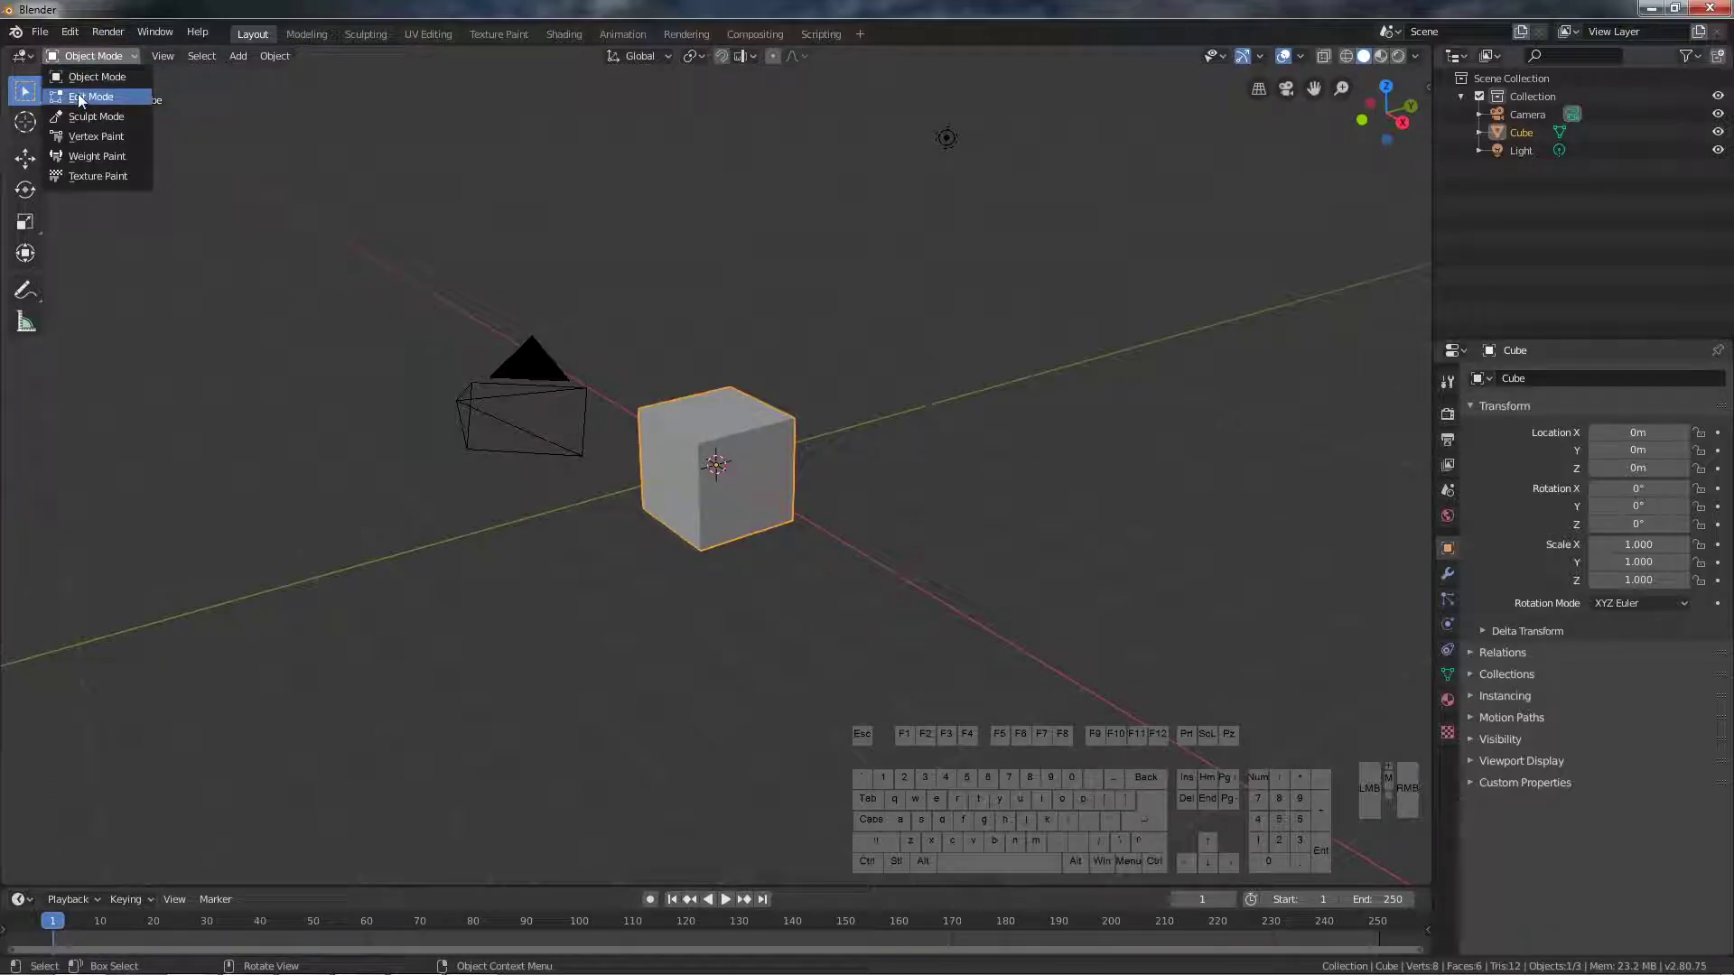
pyautogui.click(82, 97)
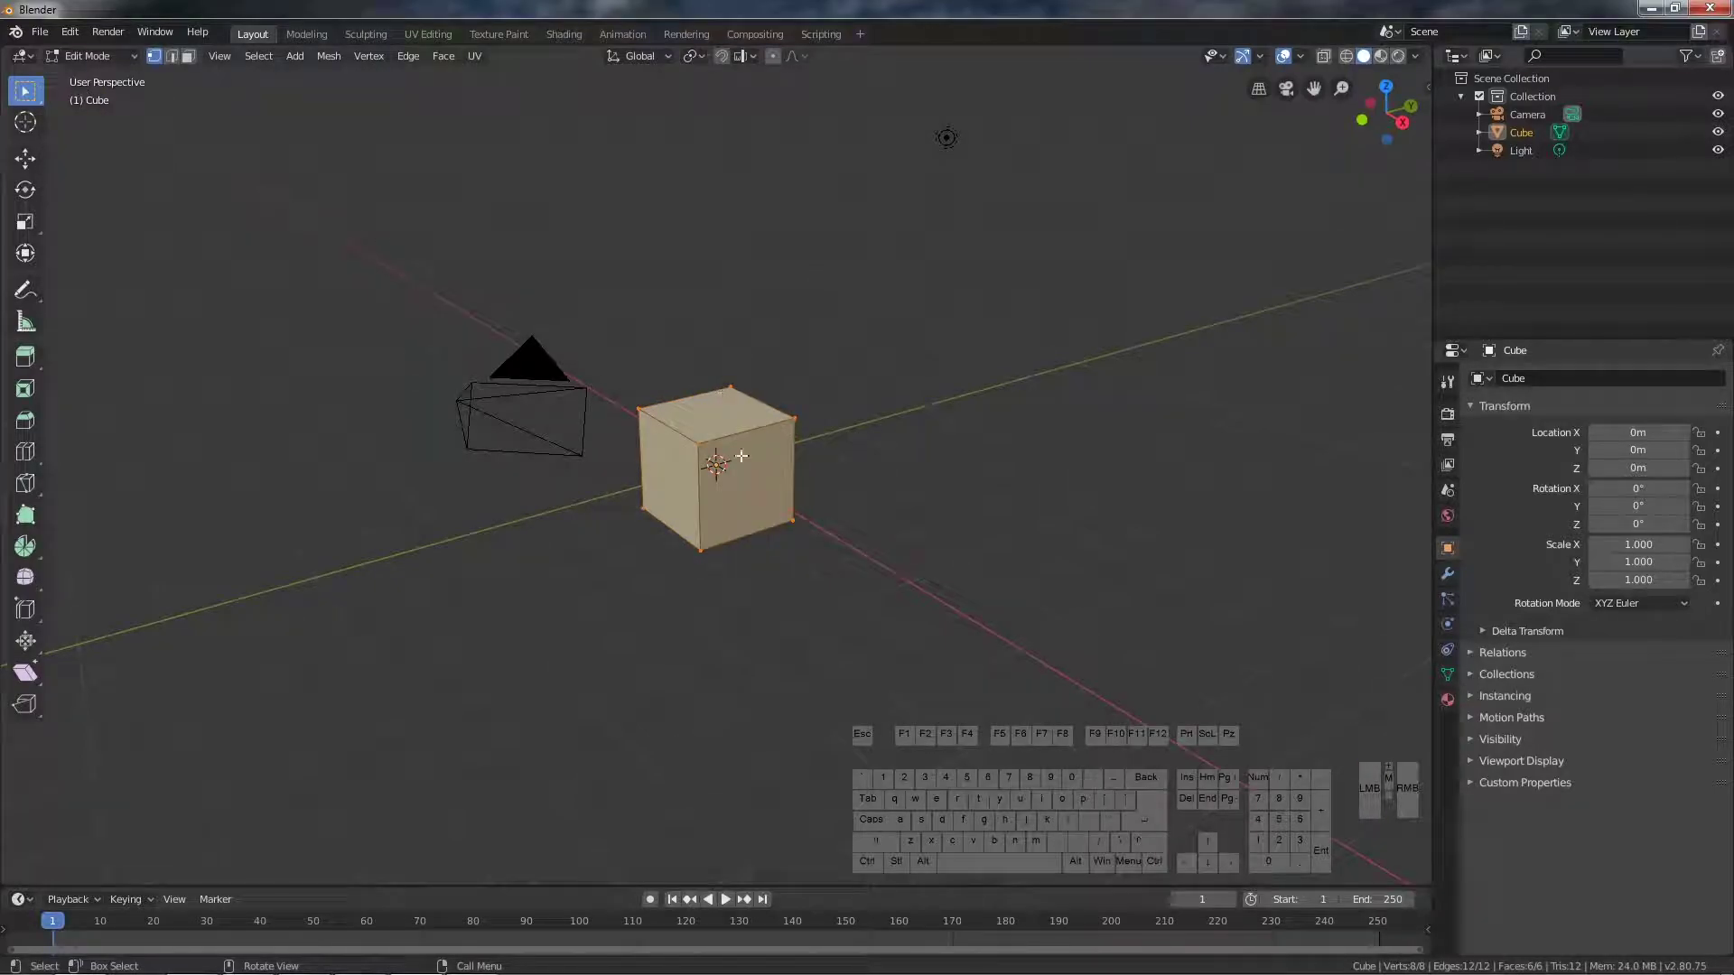
pyautogui.hotkey('alt', 'a')
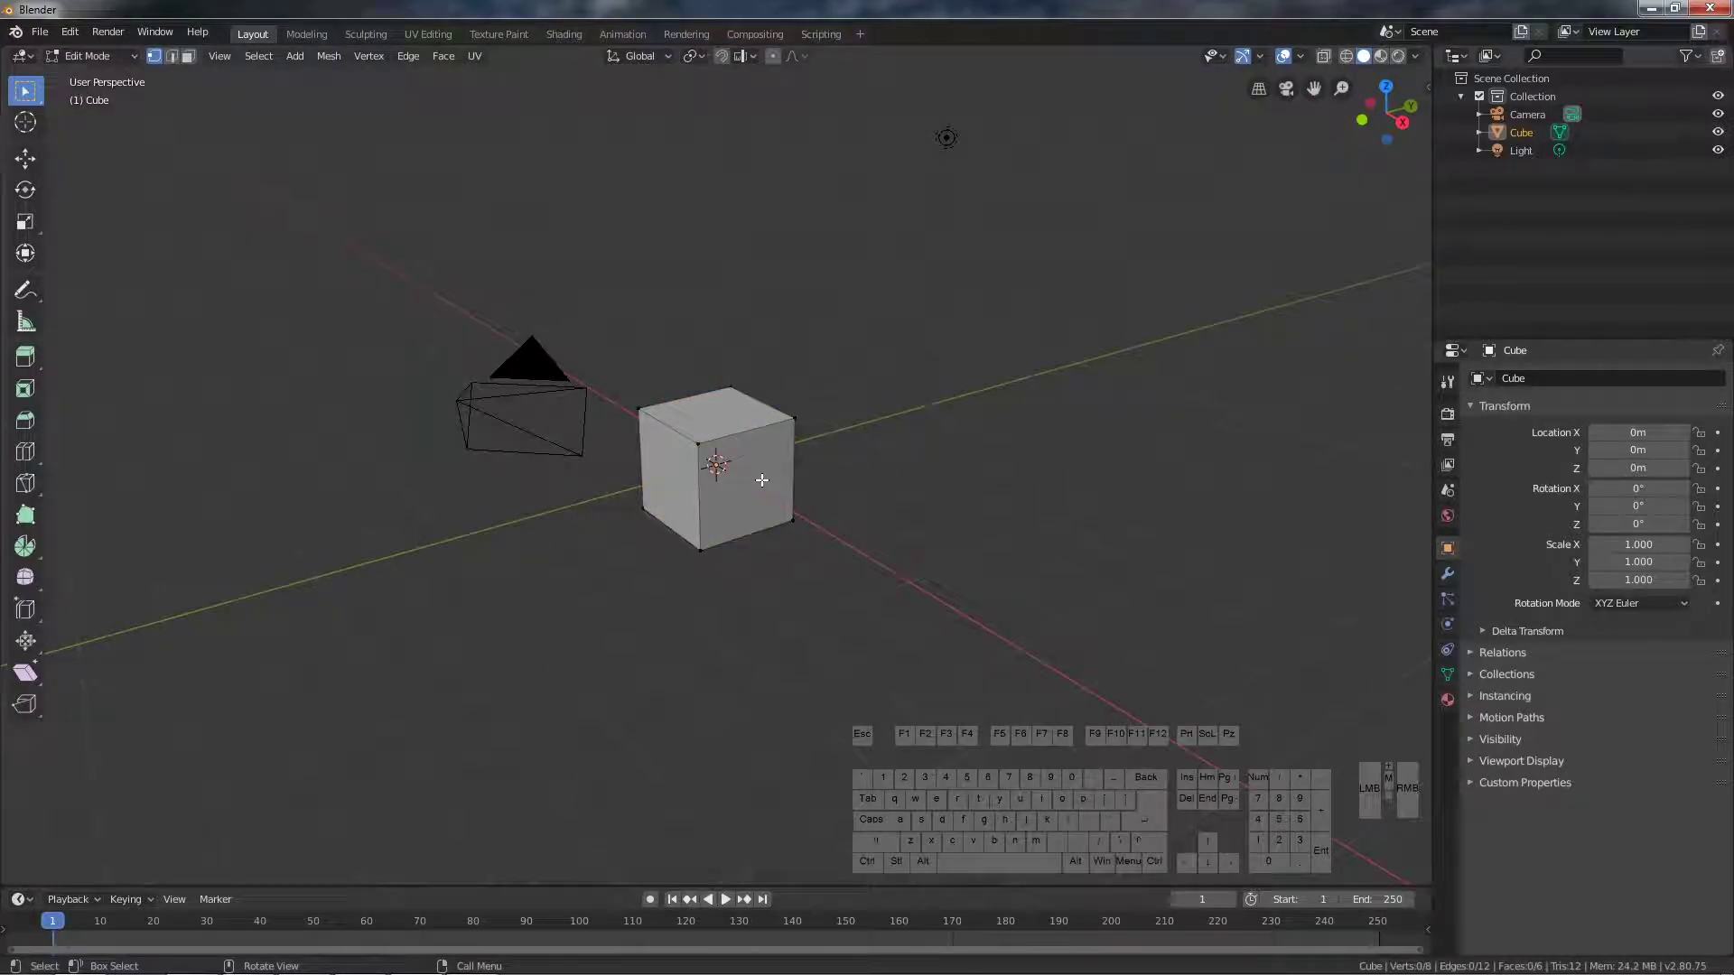
pyautogui.click(188, 56)
# Step: Extrude the cube's right front face 2 m along the X axis
pyautogui.click(763, 487)
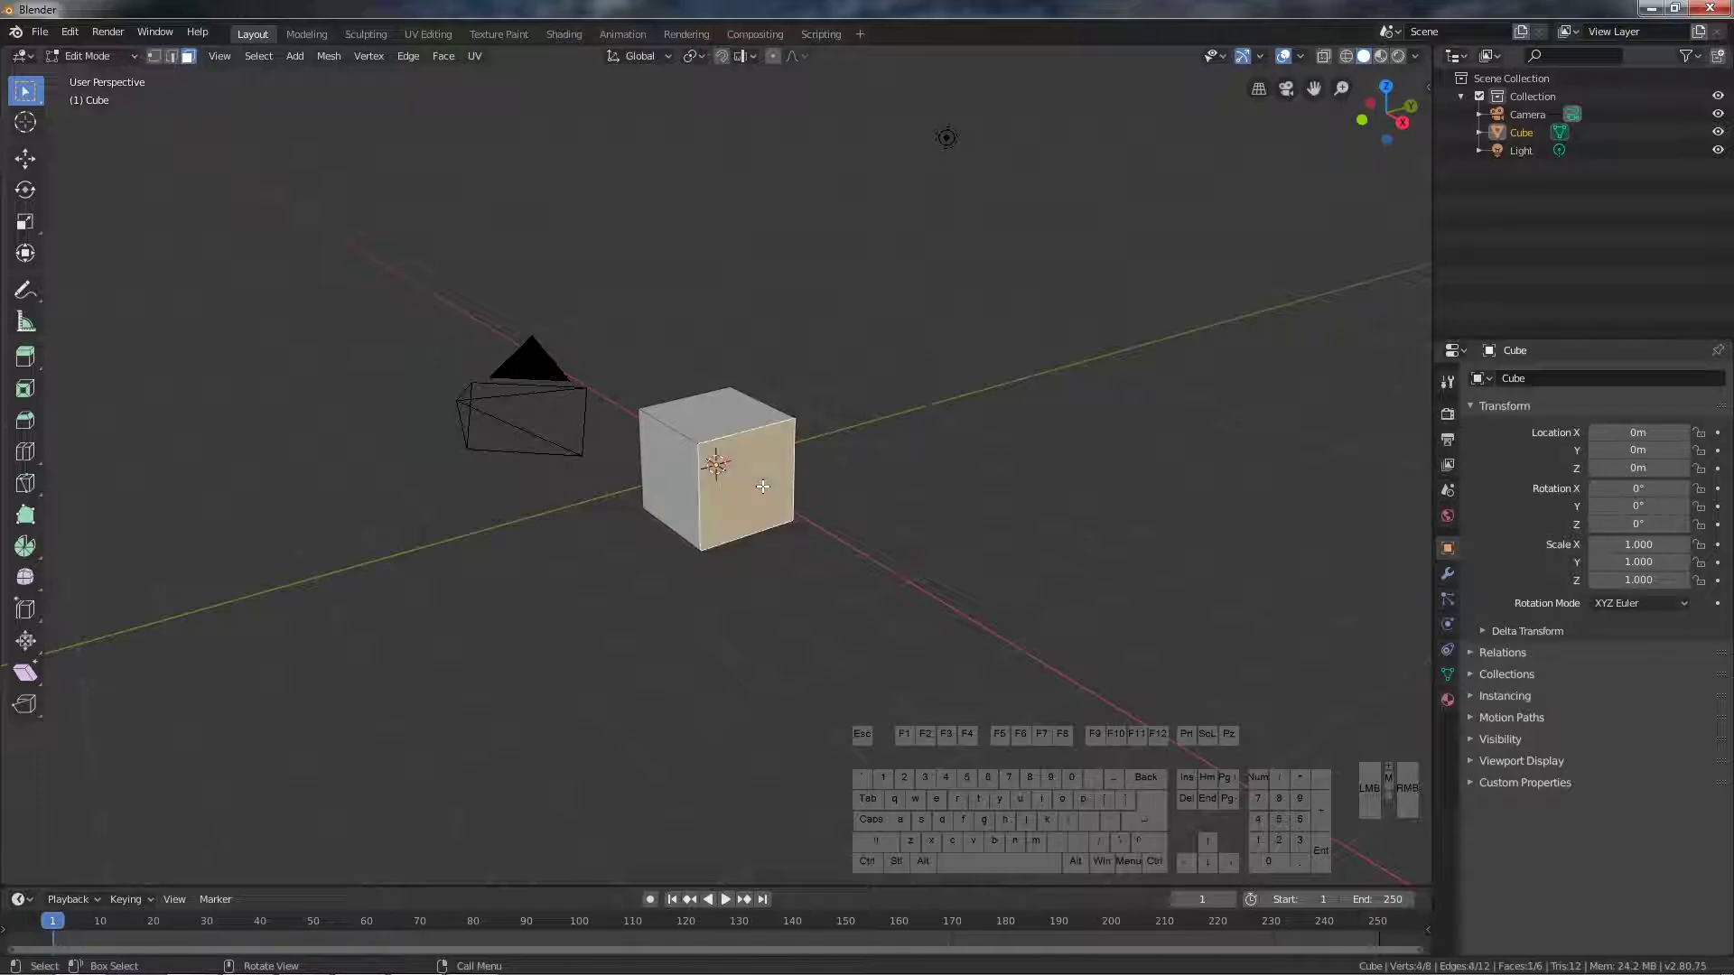
pyautogui.press('e')
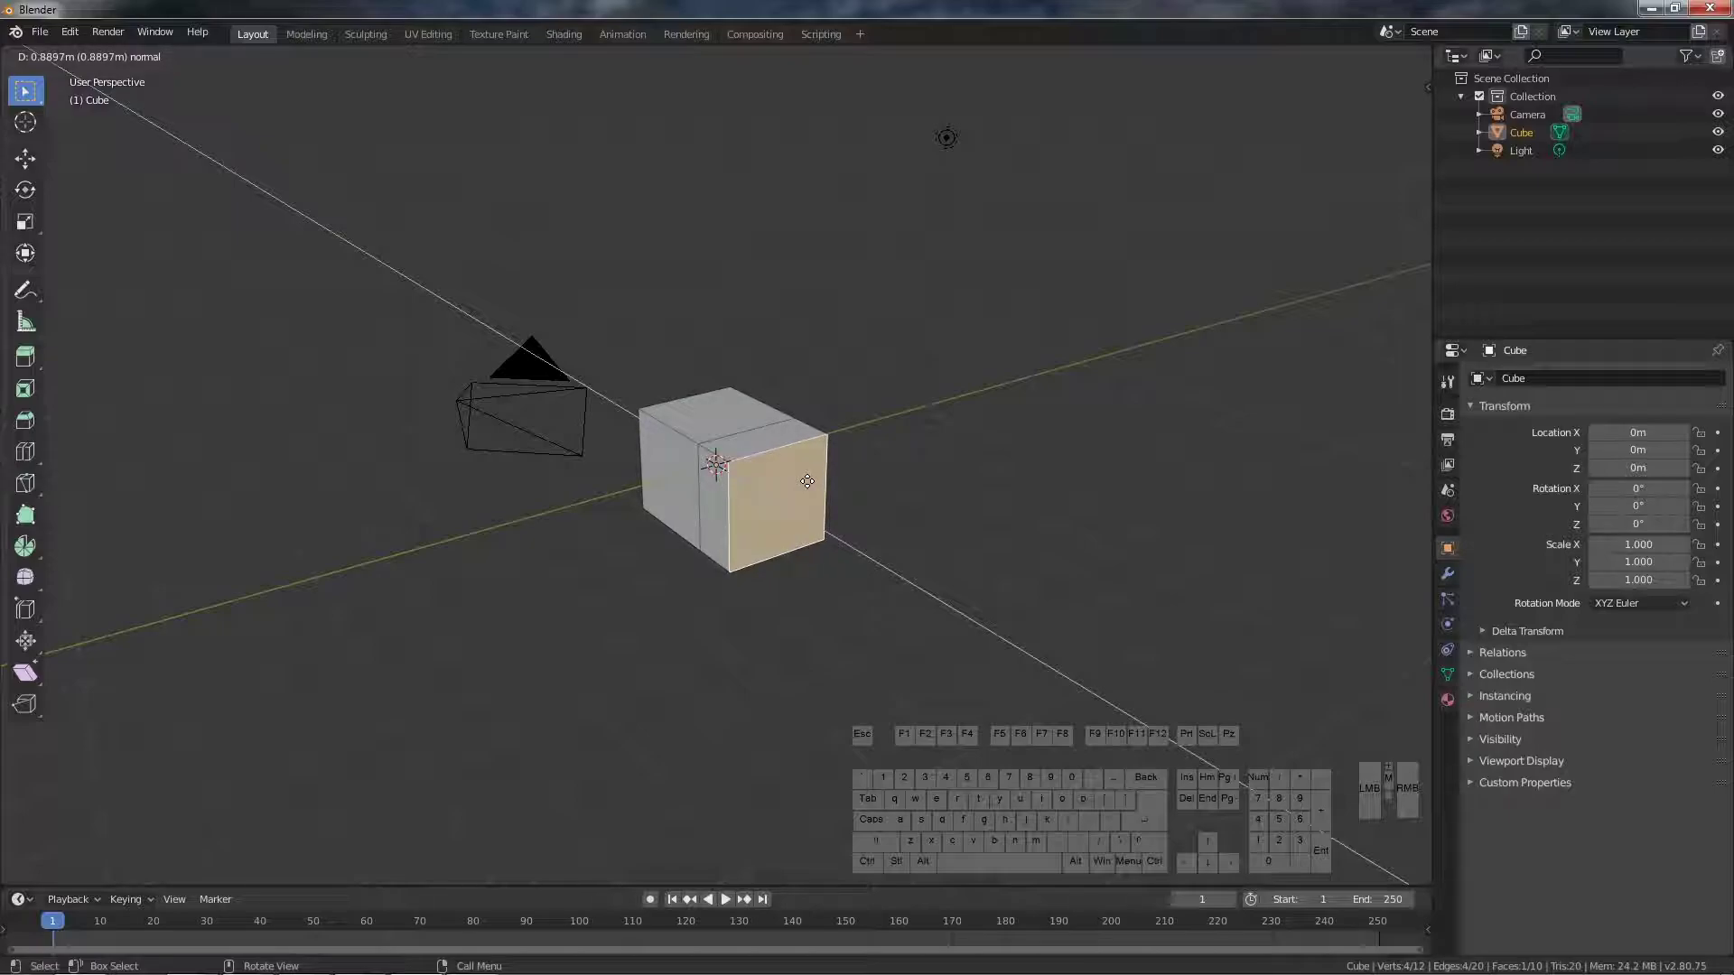
pyautogui.press('x')
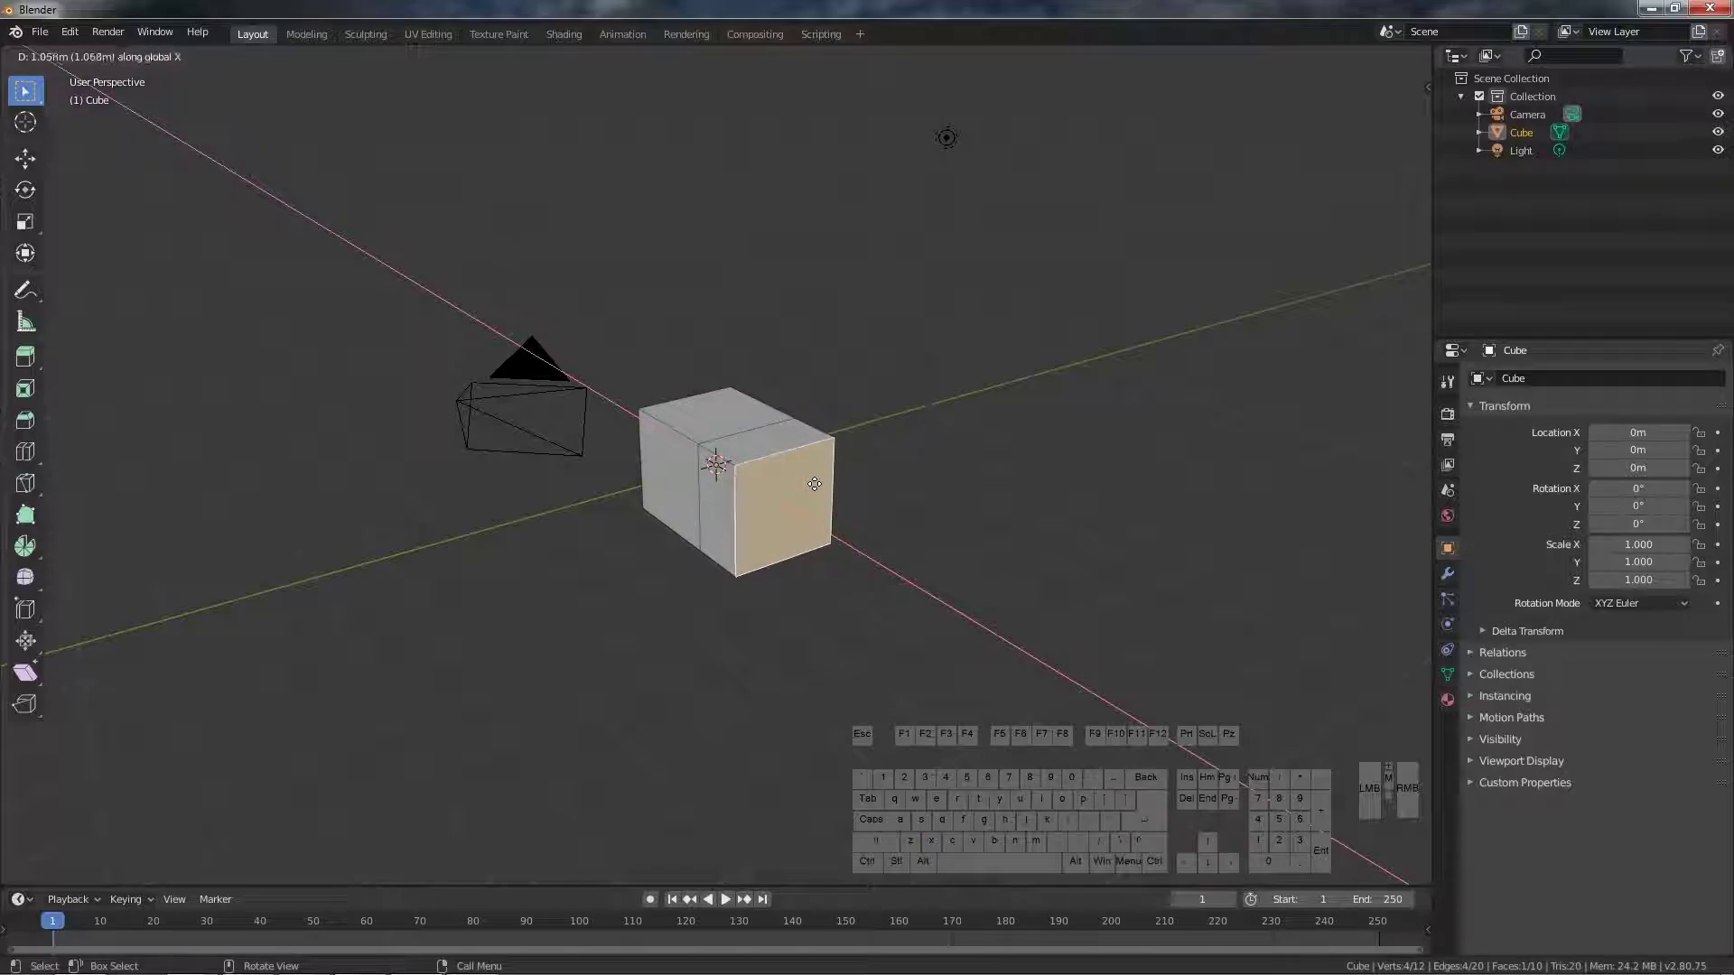
pyautogui.write('2')
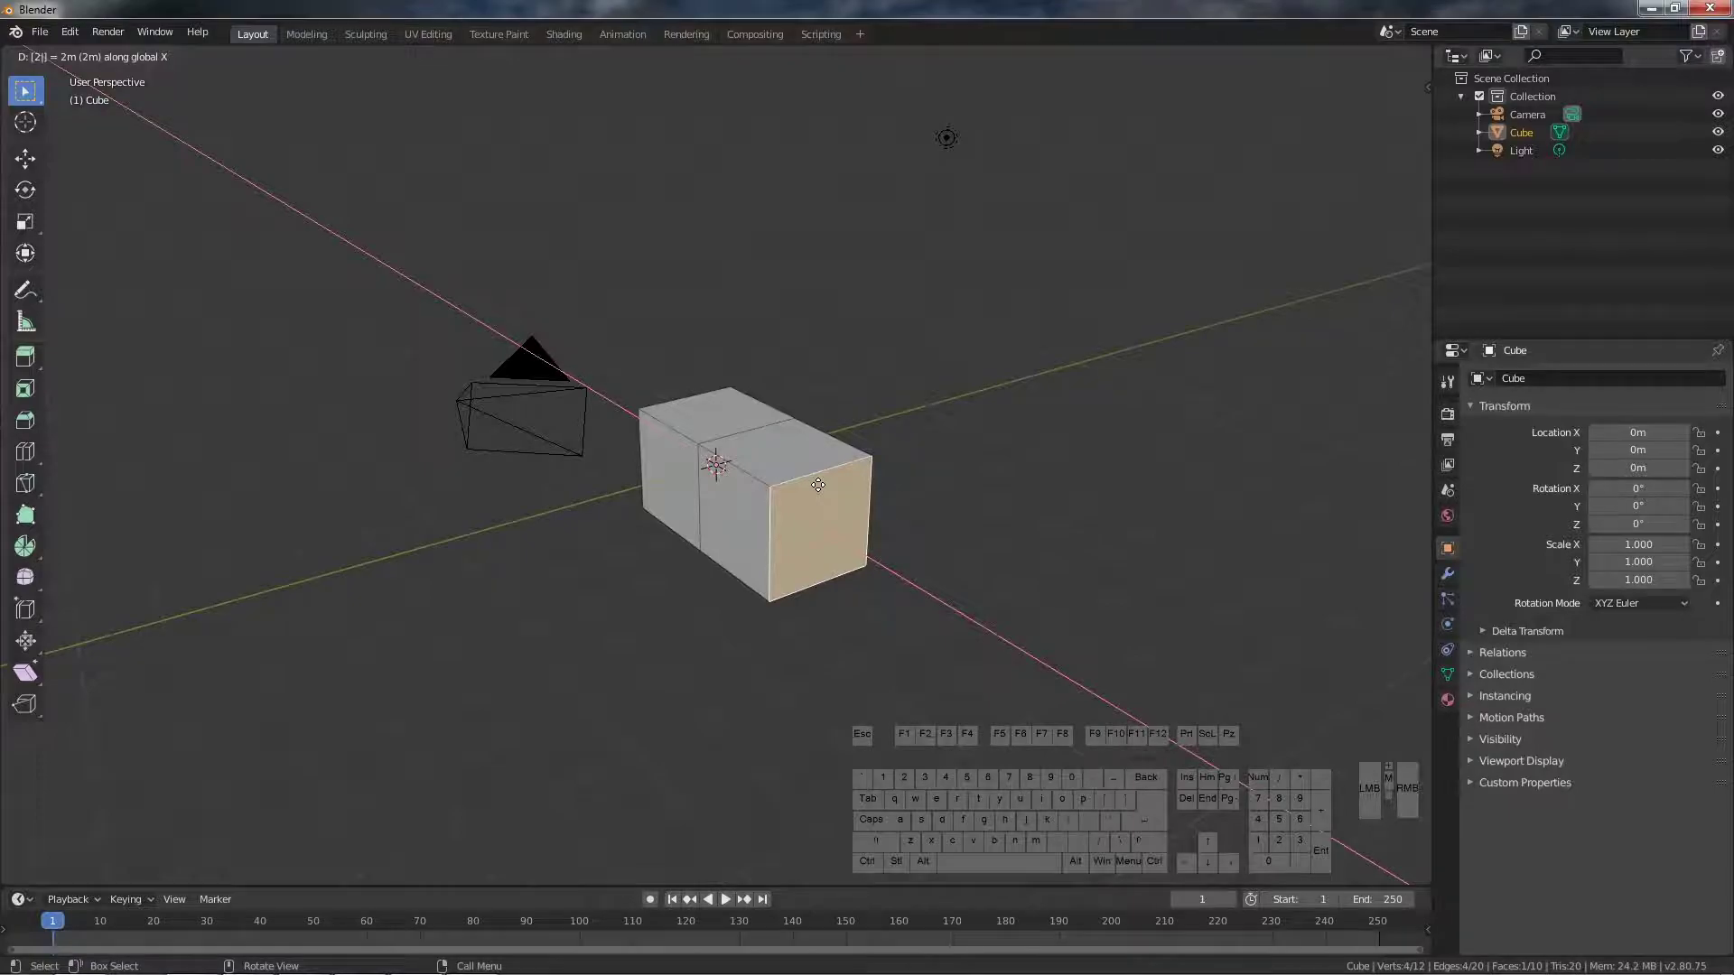
pyautogui.press('Return')
# Step: Extrude the cube's side face 2 m along the Y axis
pyautogui.moveTo(818, 486); pyautogui.dragTo(882, 496, button='middle')
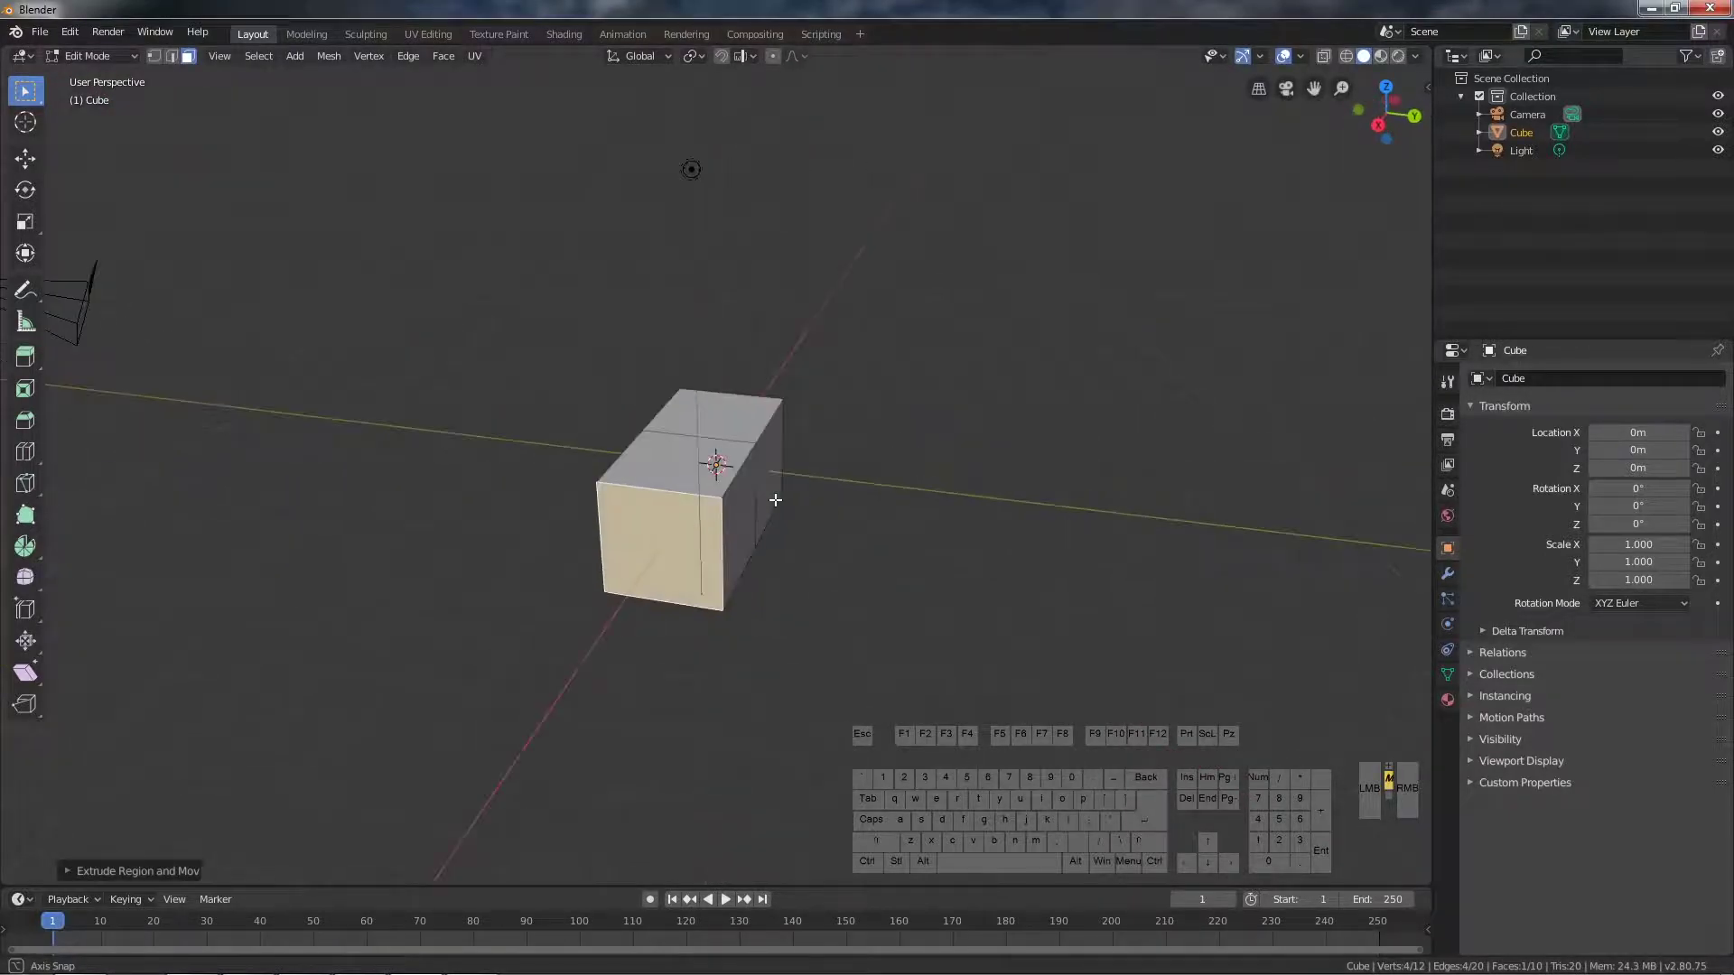
pyautogui.moveTo(776, 499); pyautogui.dragTo(764, 502, button='middle')
pyautogui.click(772, 472)
pyautogui.press('e')
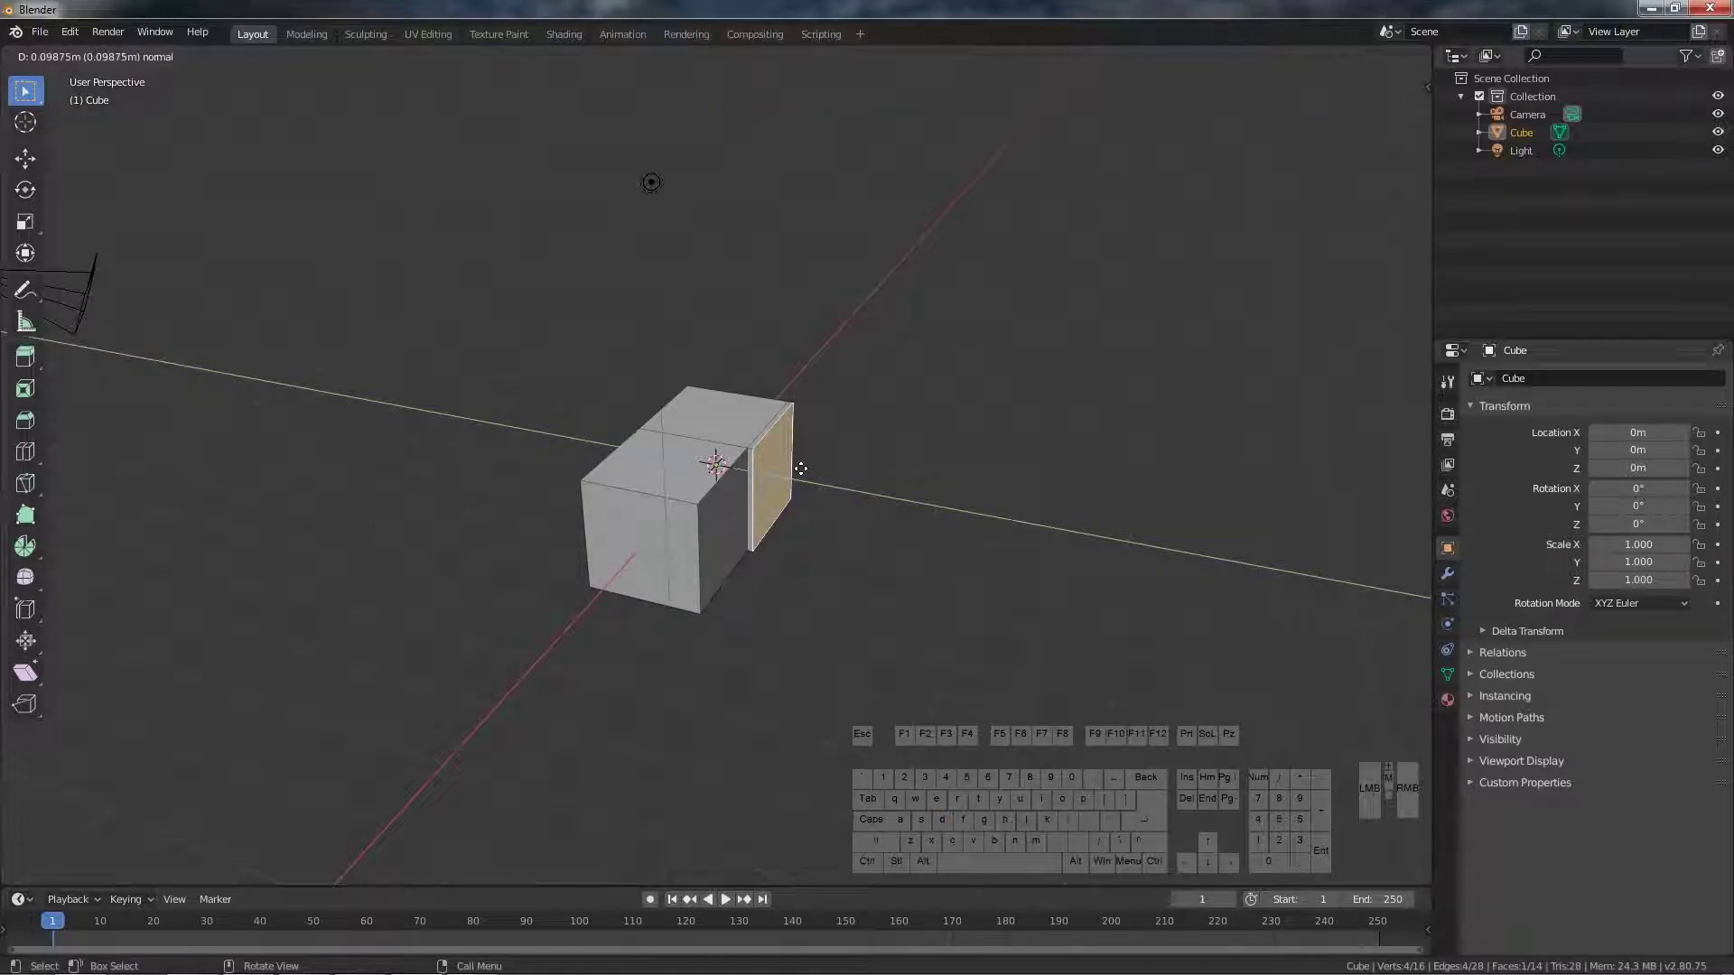
pyautogui.write('y')
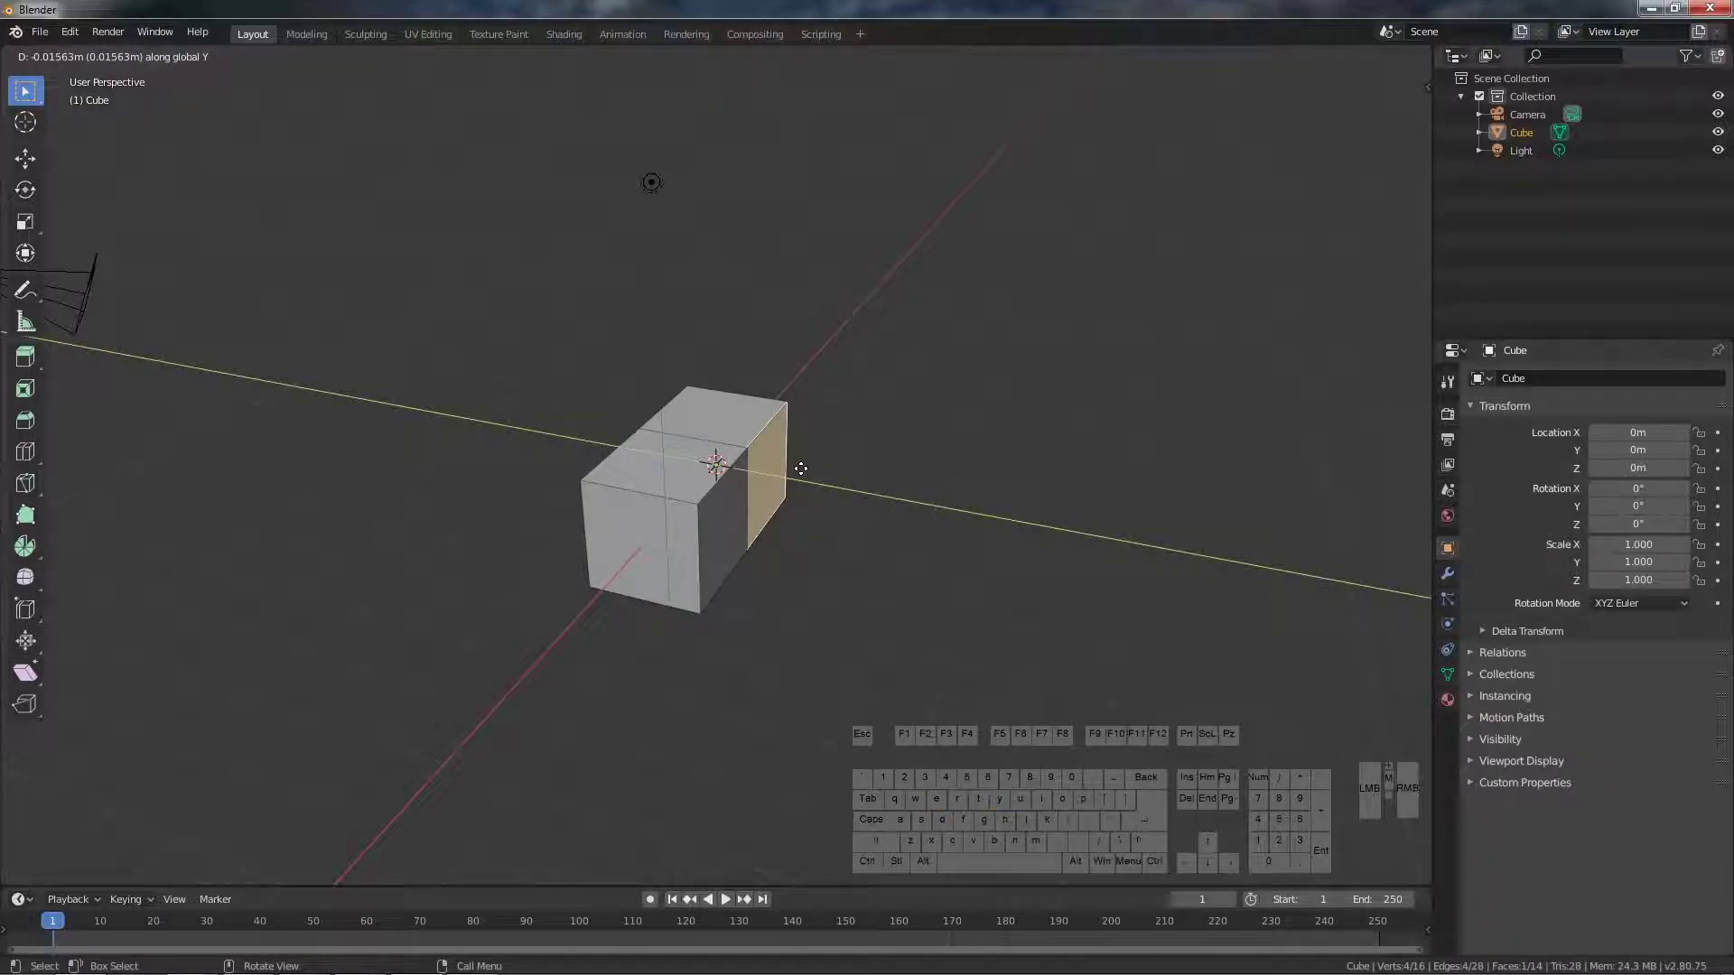
pyautogui.write('2')
pyautogui.press('Return')
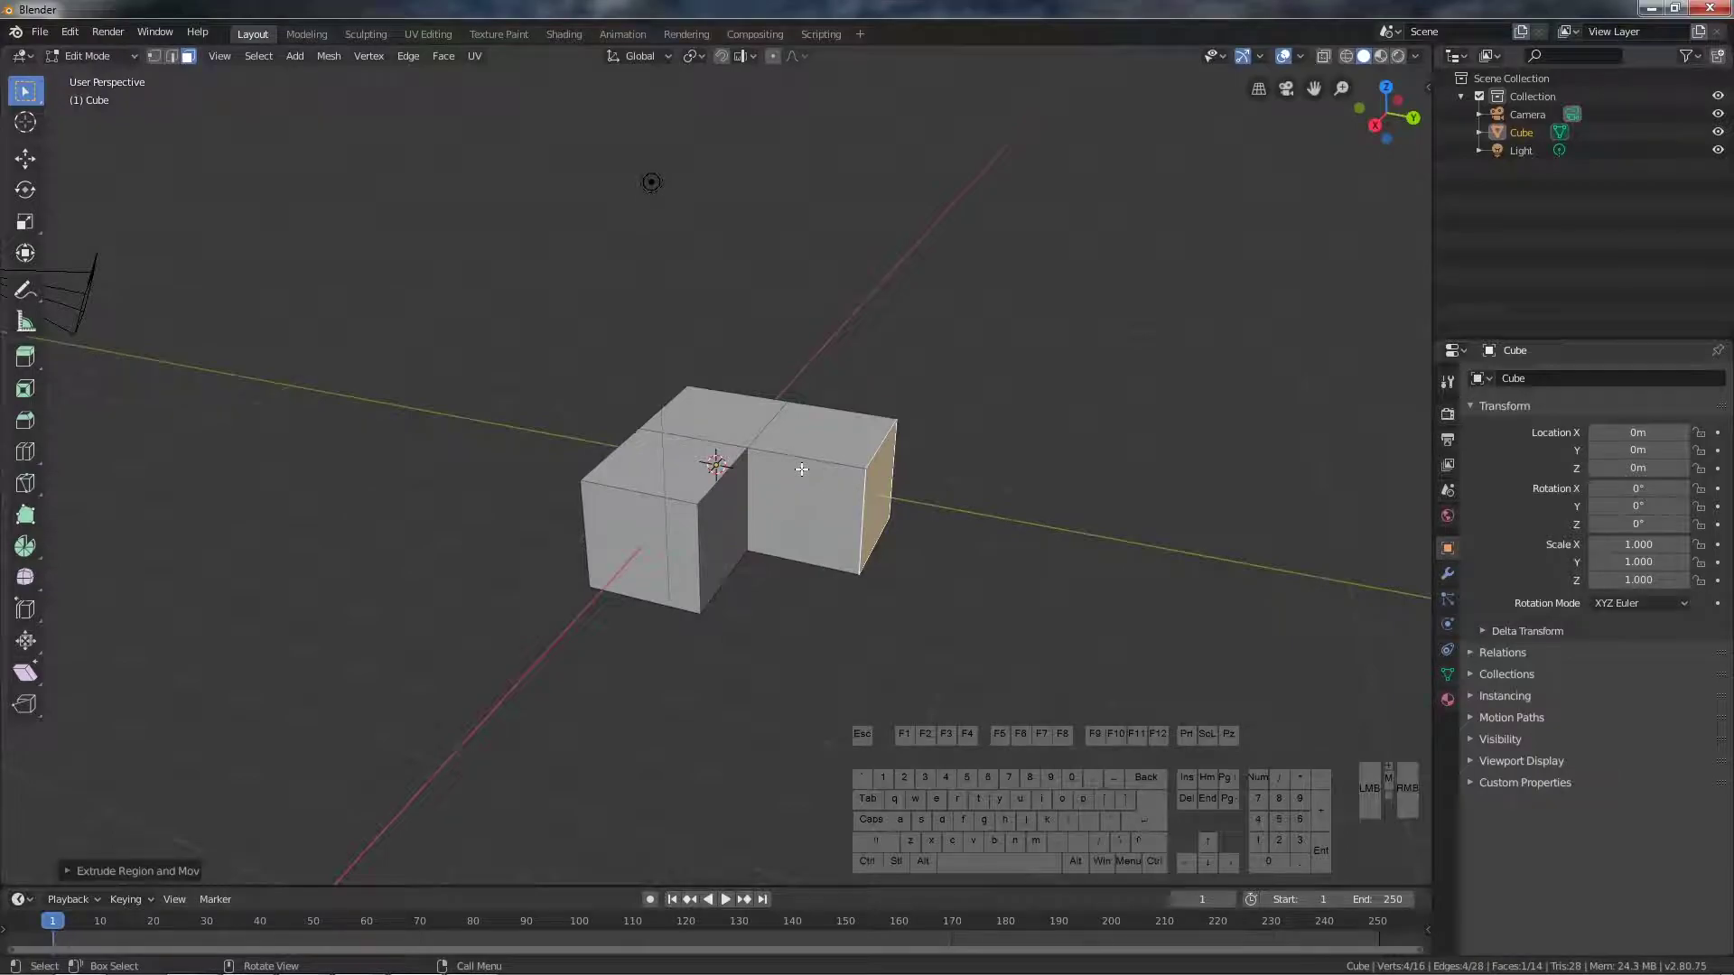
# Step: Extrude the top face 2 m straight up along Z
pyautogui.click(705, 412)
pyautogui.press('e')
pyautogui.press('z')
pyautogui.press('2')
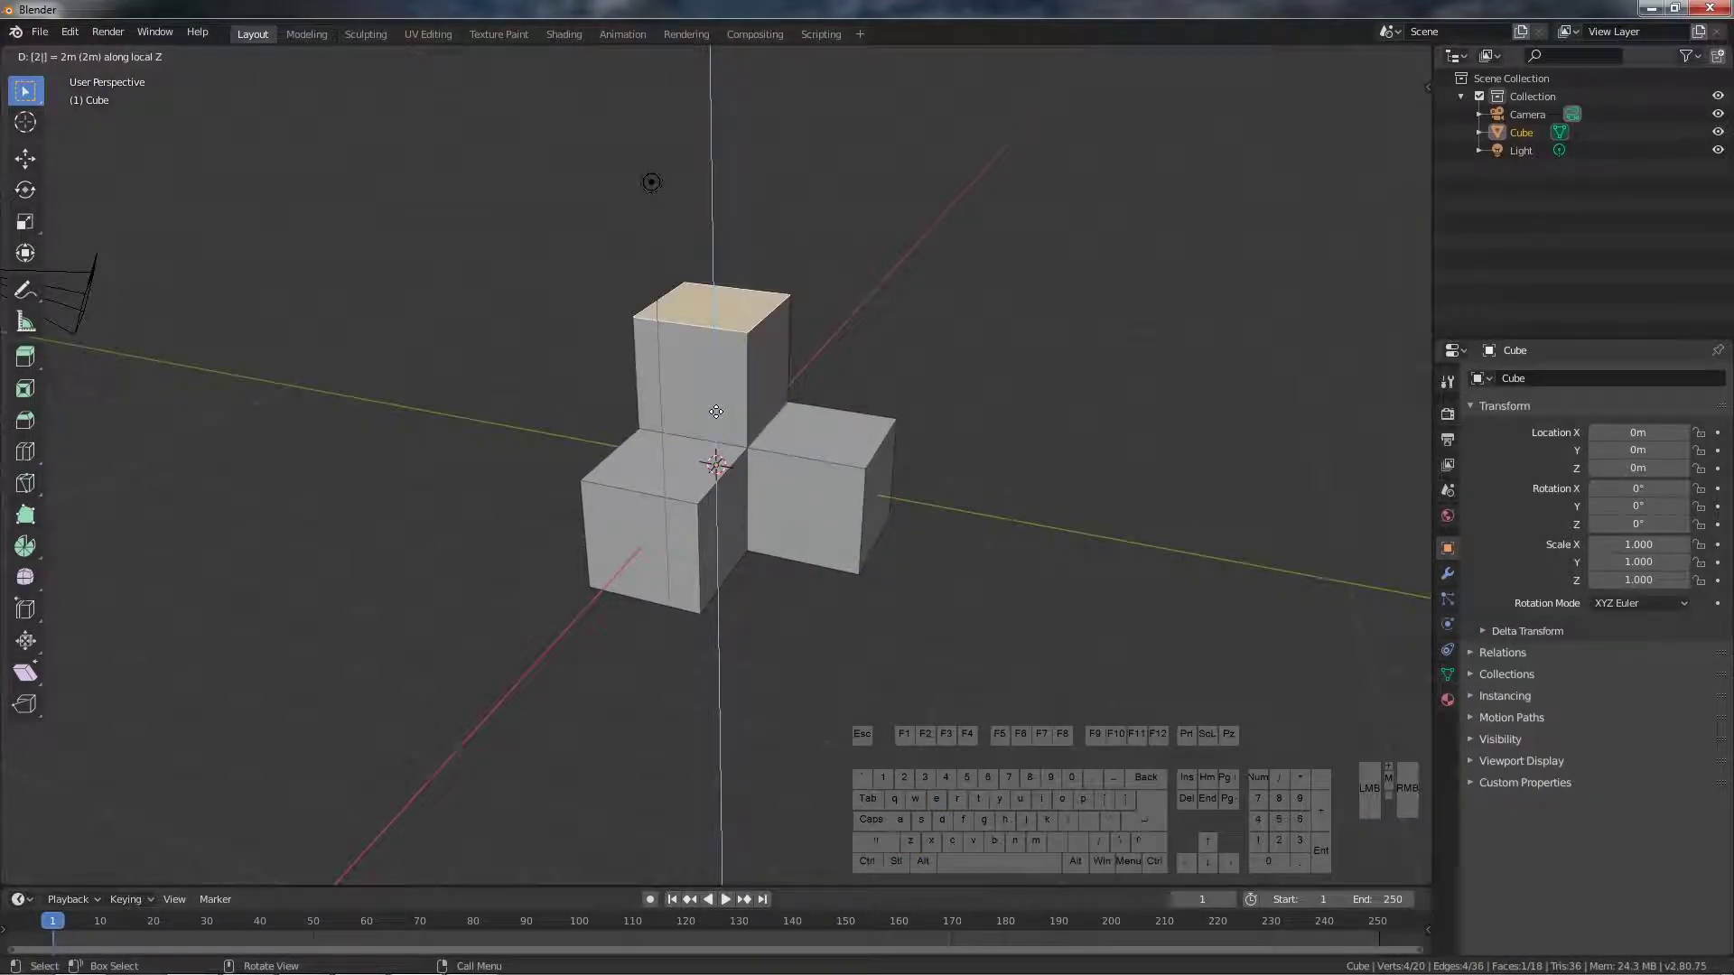
pyautogui.press('Return')
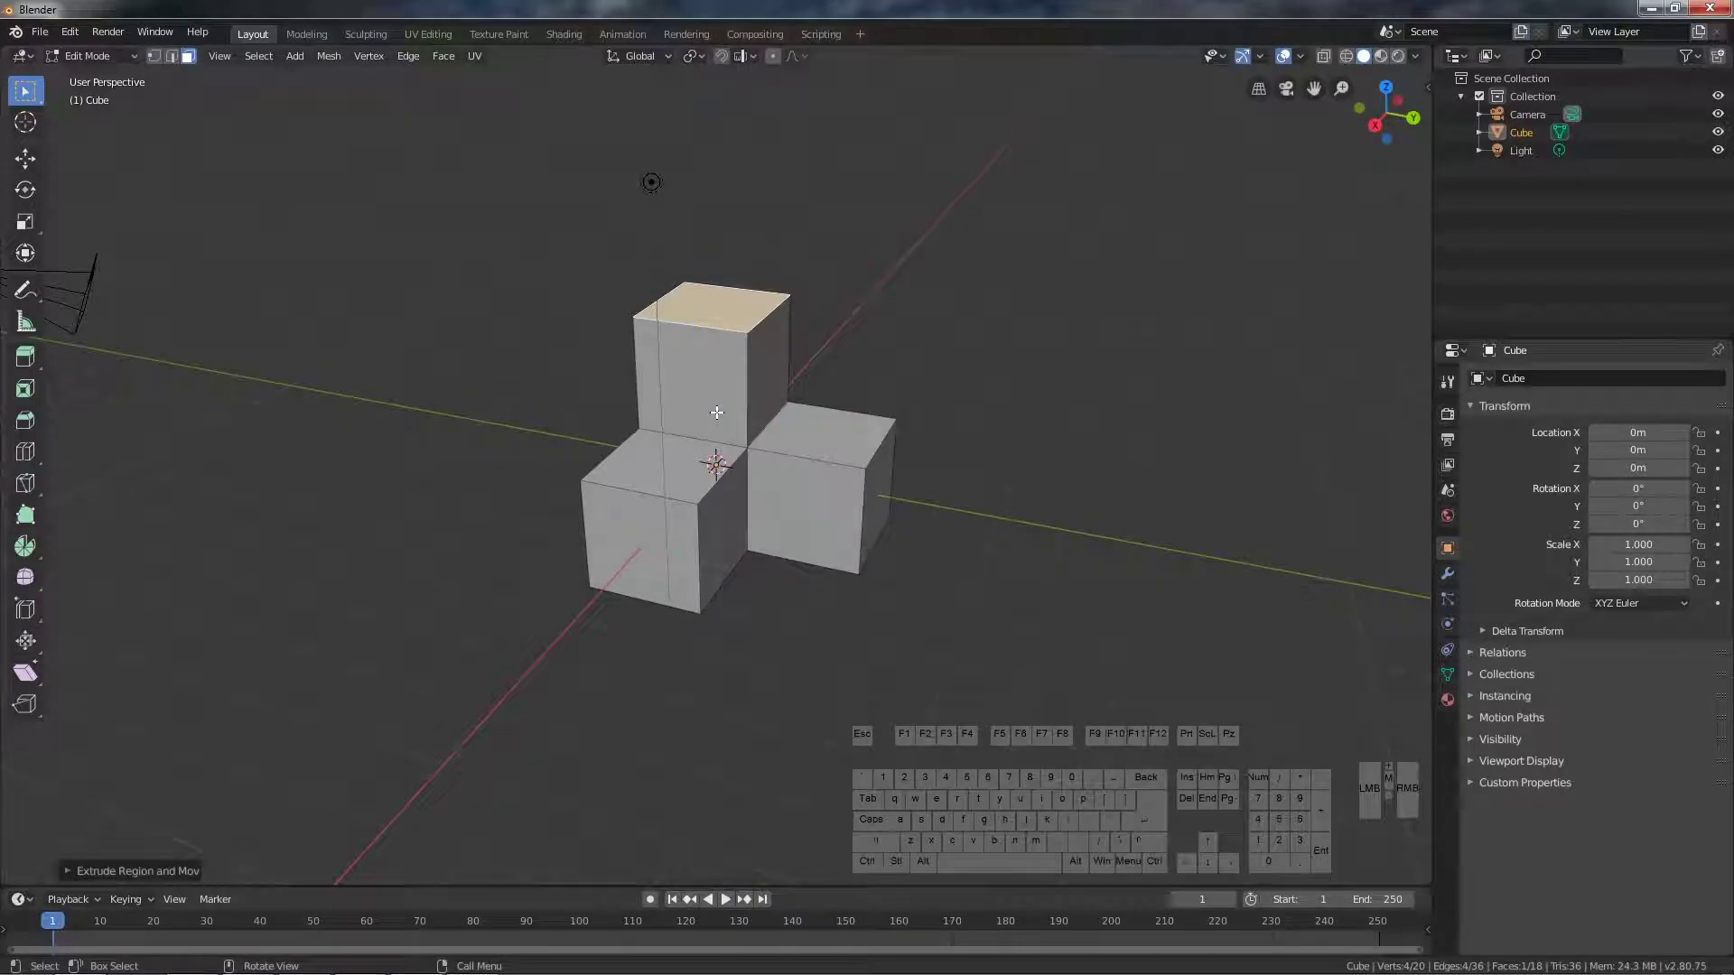
# Step: In vertex mode, merge the first arm's end-face vertices at center into a point
pyautogui.click(665, 543)
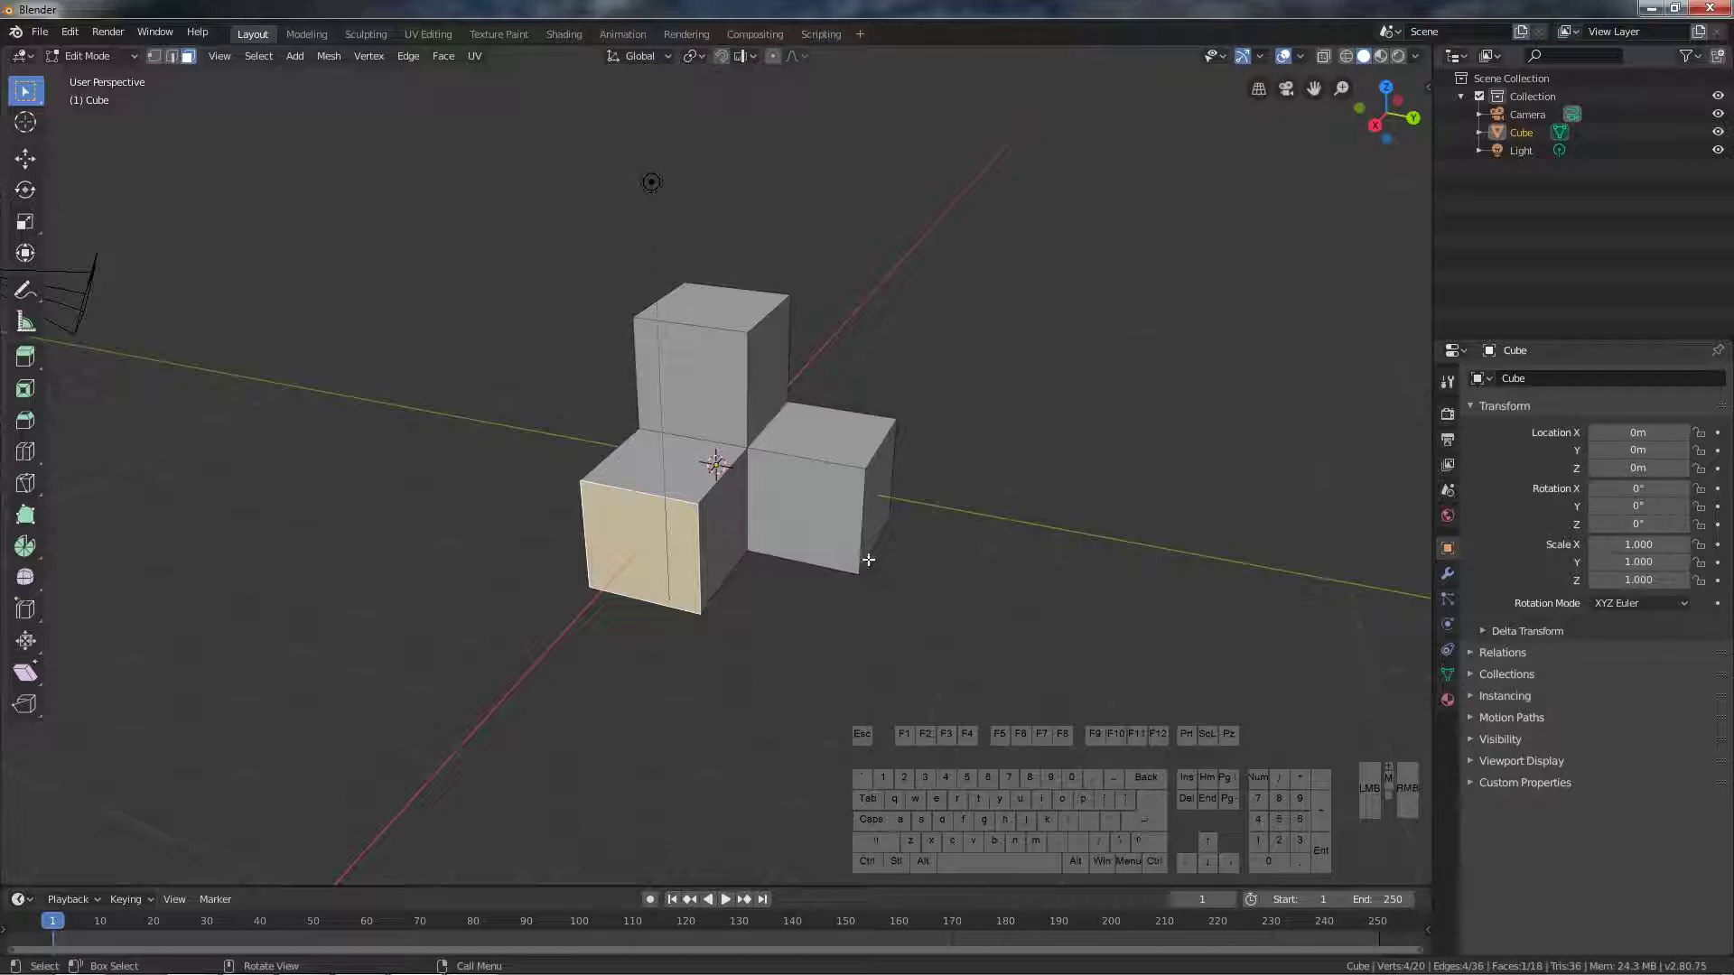
pyautogui.moveTo(876, 563); pyautogui.dragTo(581, 480, button='middle')
pyautogui.click(155, 56)
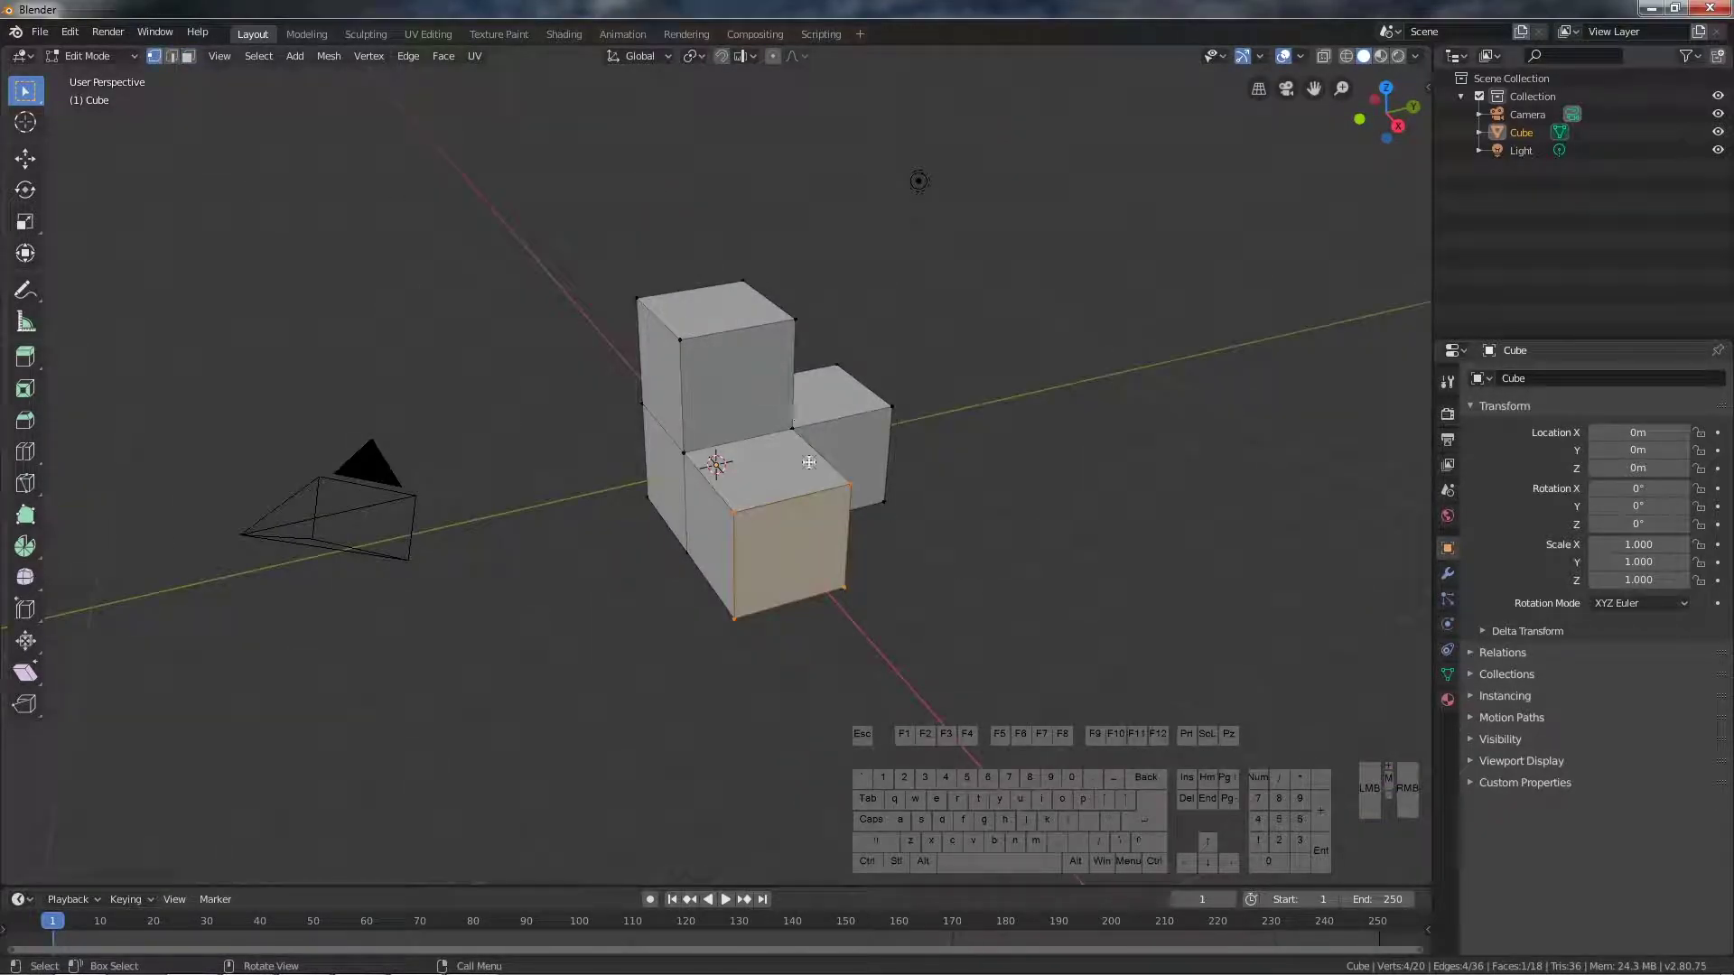
pyautogui.click(845, 484)
pyautogui.keyDown('shift'); pyautogui.click(733, 512); pyautogui.keyUp('shift')
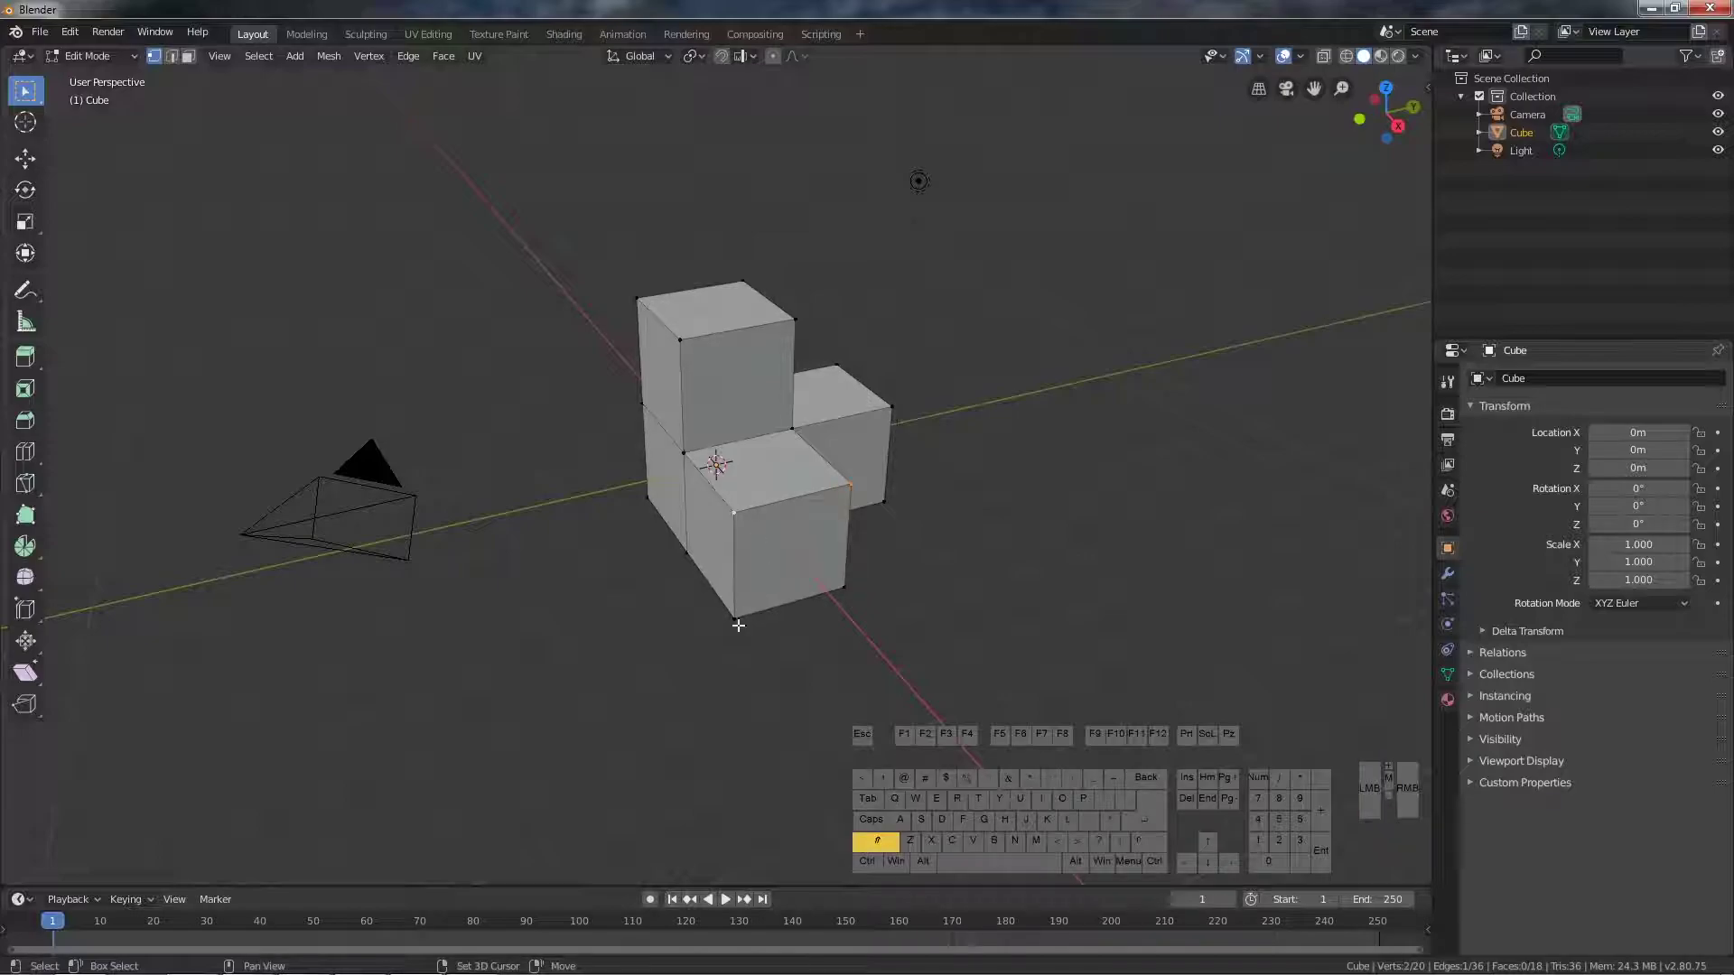
pyautogui.keyDown('shift'); pyautogui.click(845, 589); pyautogui.keyUp('shift')
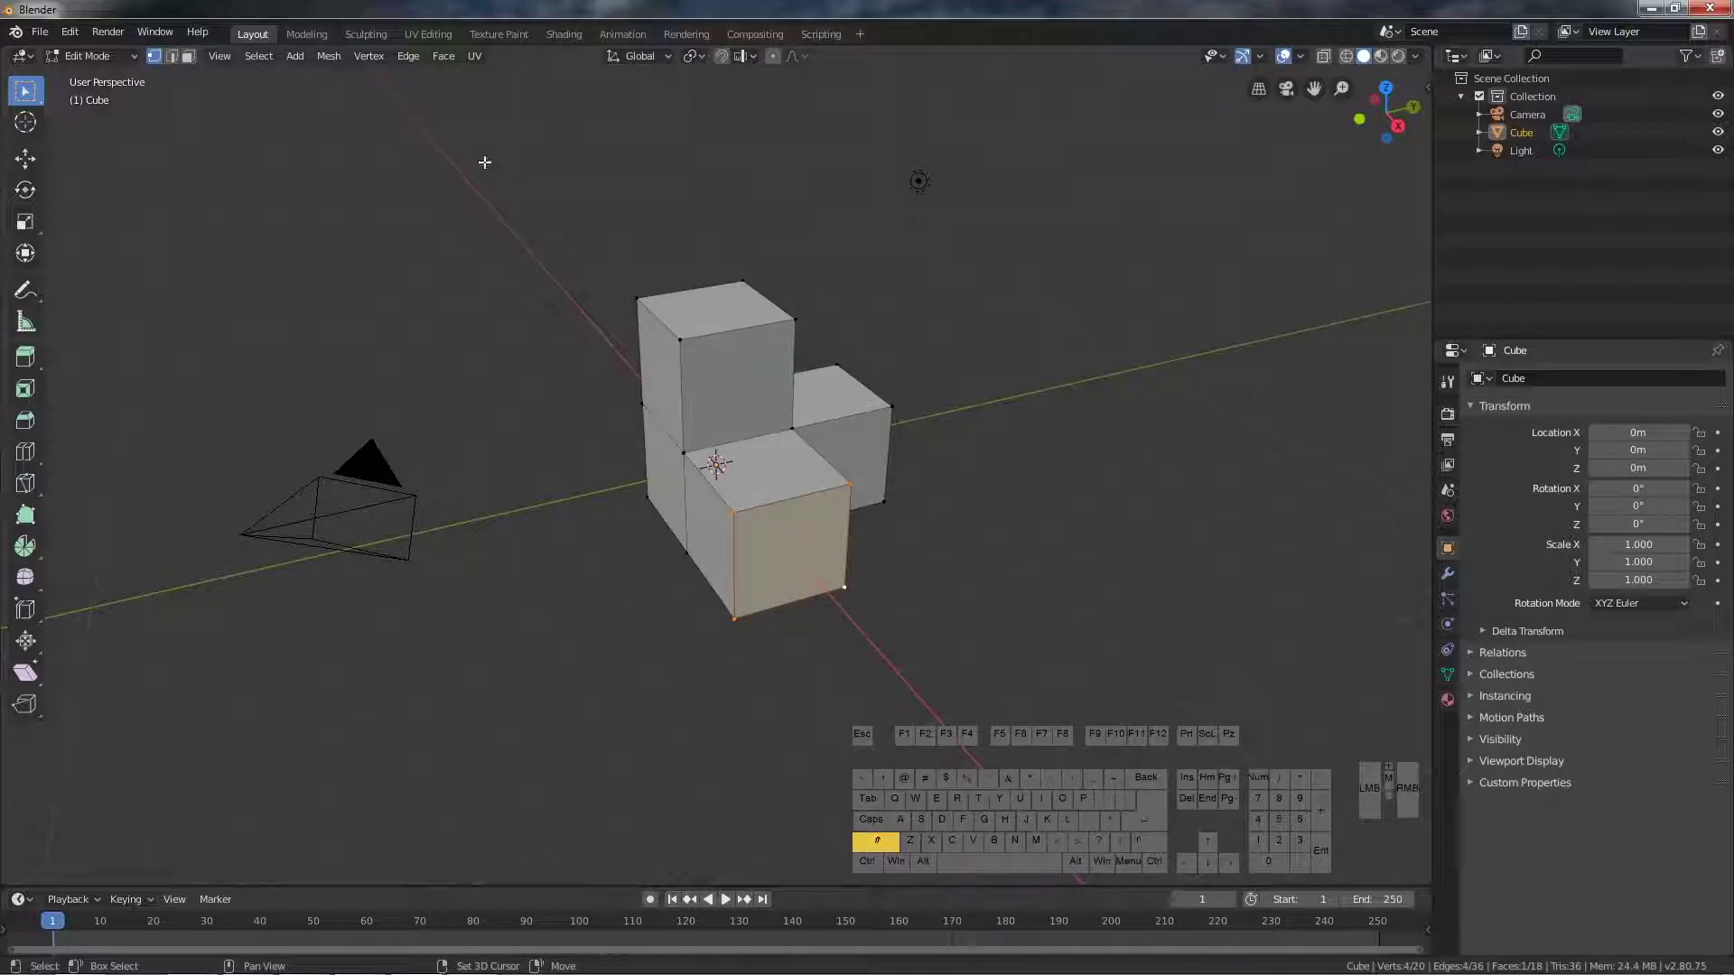
pyautogui.click(364, 58)
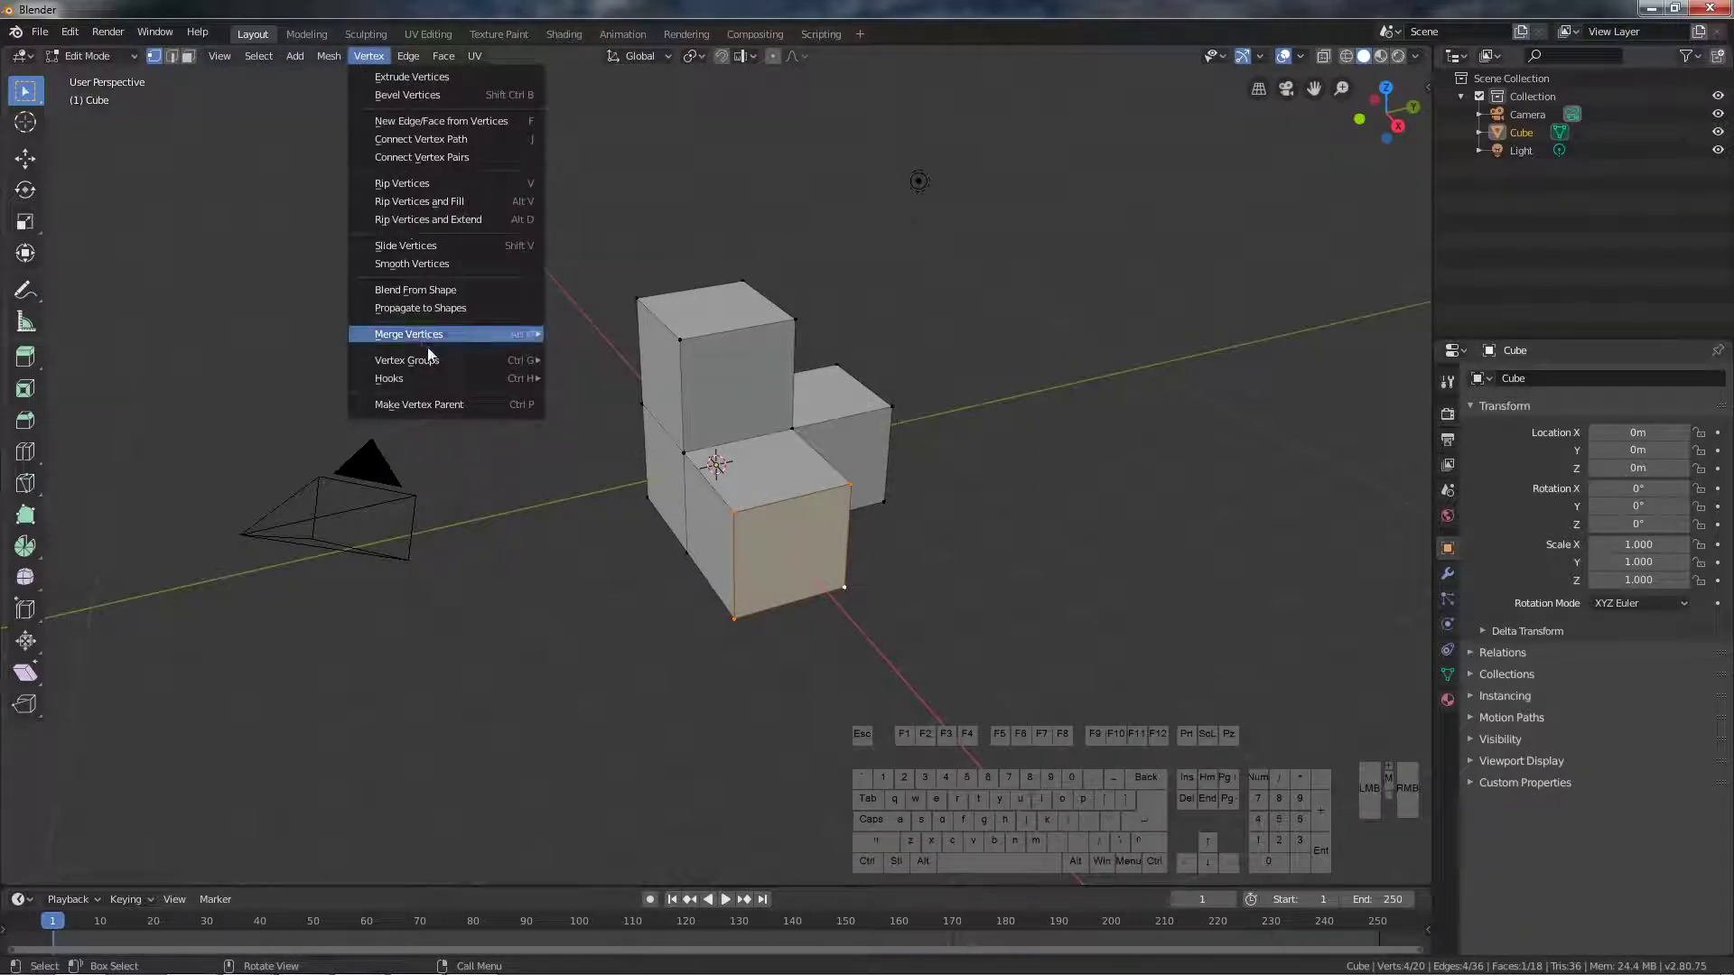
pyautogui.moveTo(407, 334)
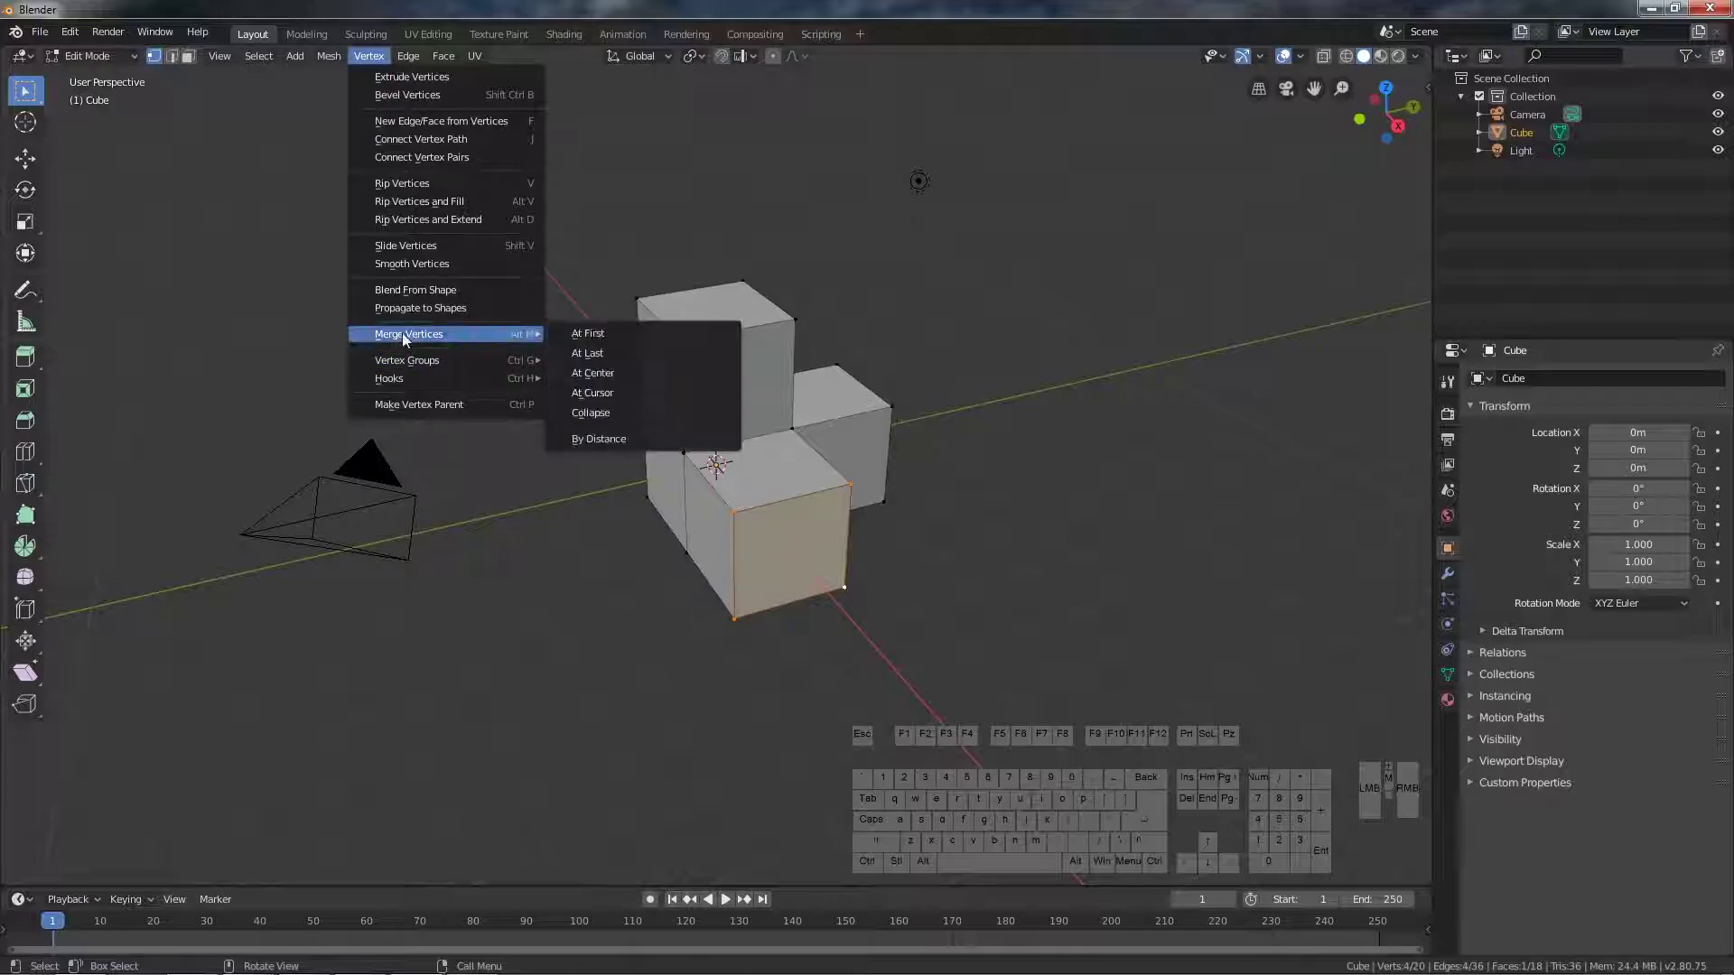
pyautogui.click(595, 372)
# Step: Merge the second arm's end-face vertices at center into a point
pyautogui.moveTo(925, 466); pyautogui.dragTo(867, 472, button='middle')
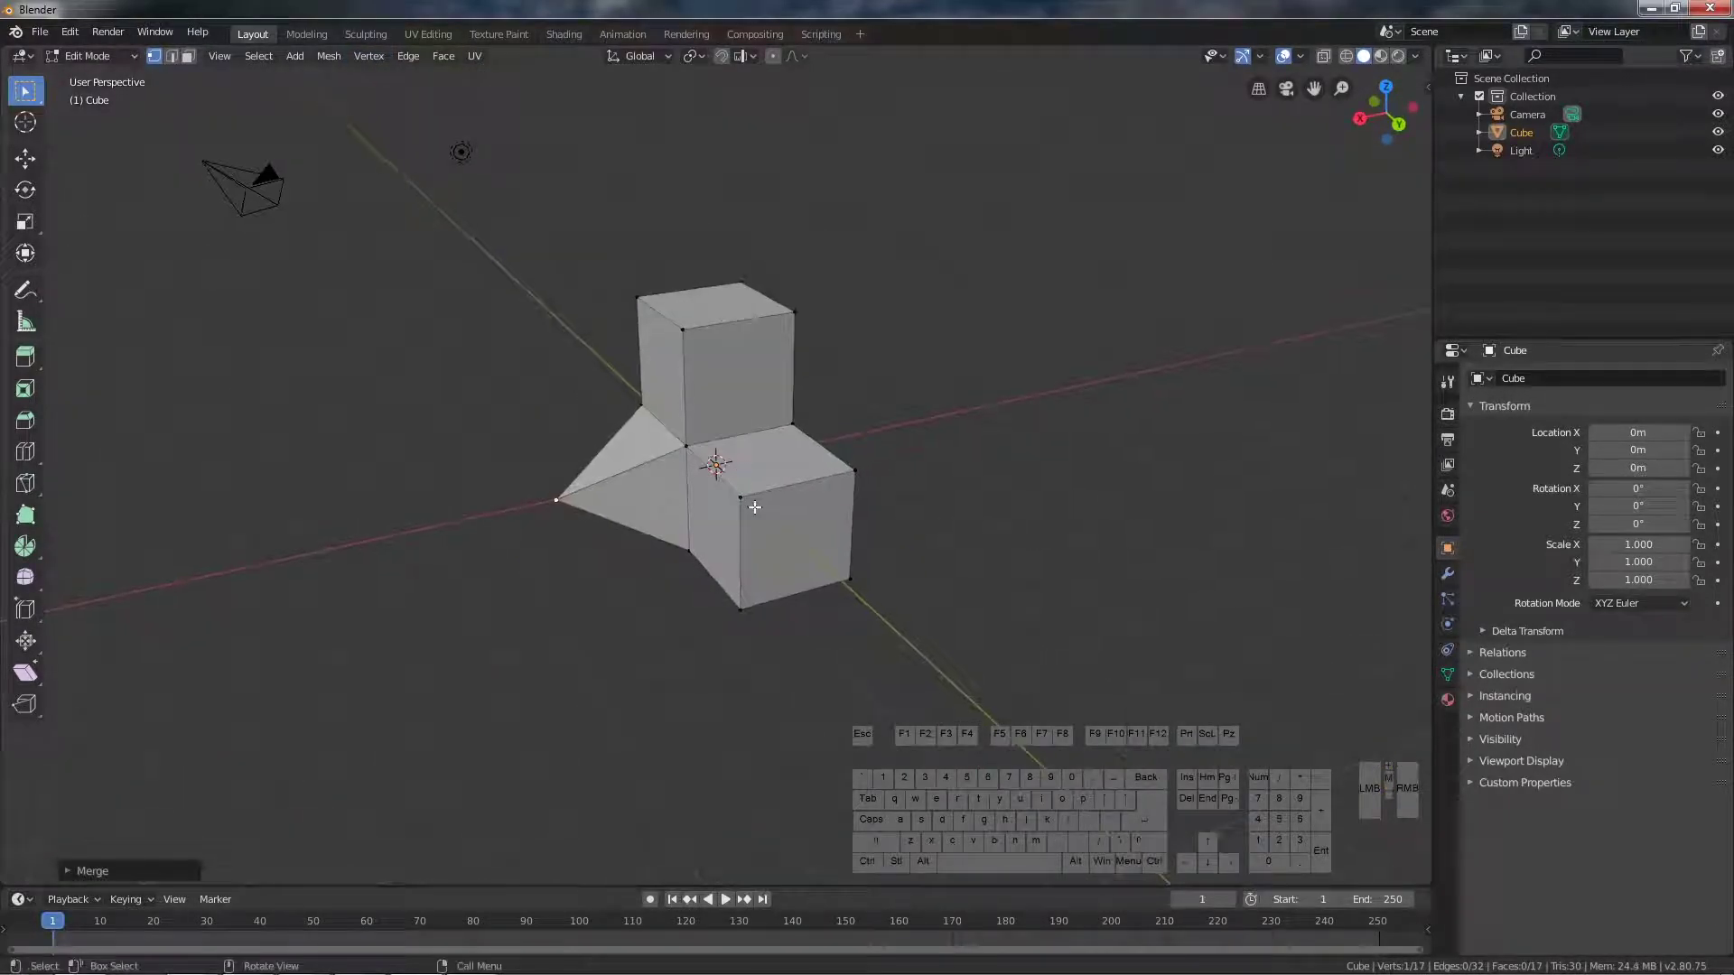
pyautogui.keyDown('shift'); pyautogui.click(856, 471); pyautogui.keyUp('shift')
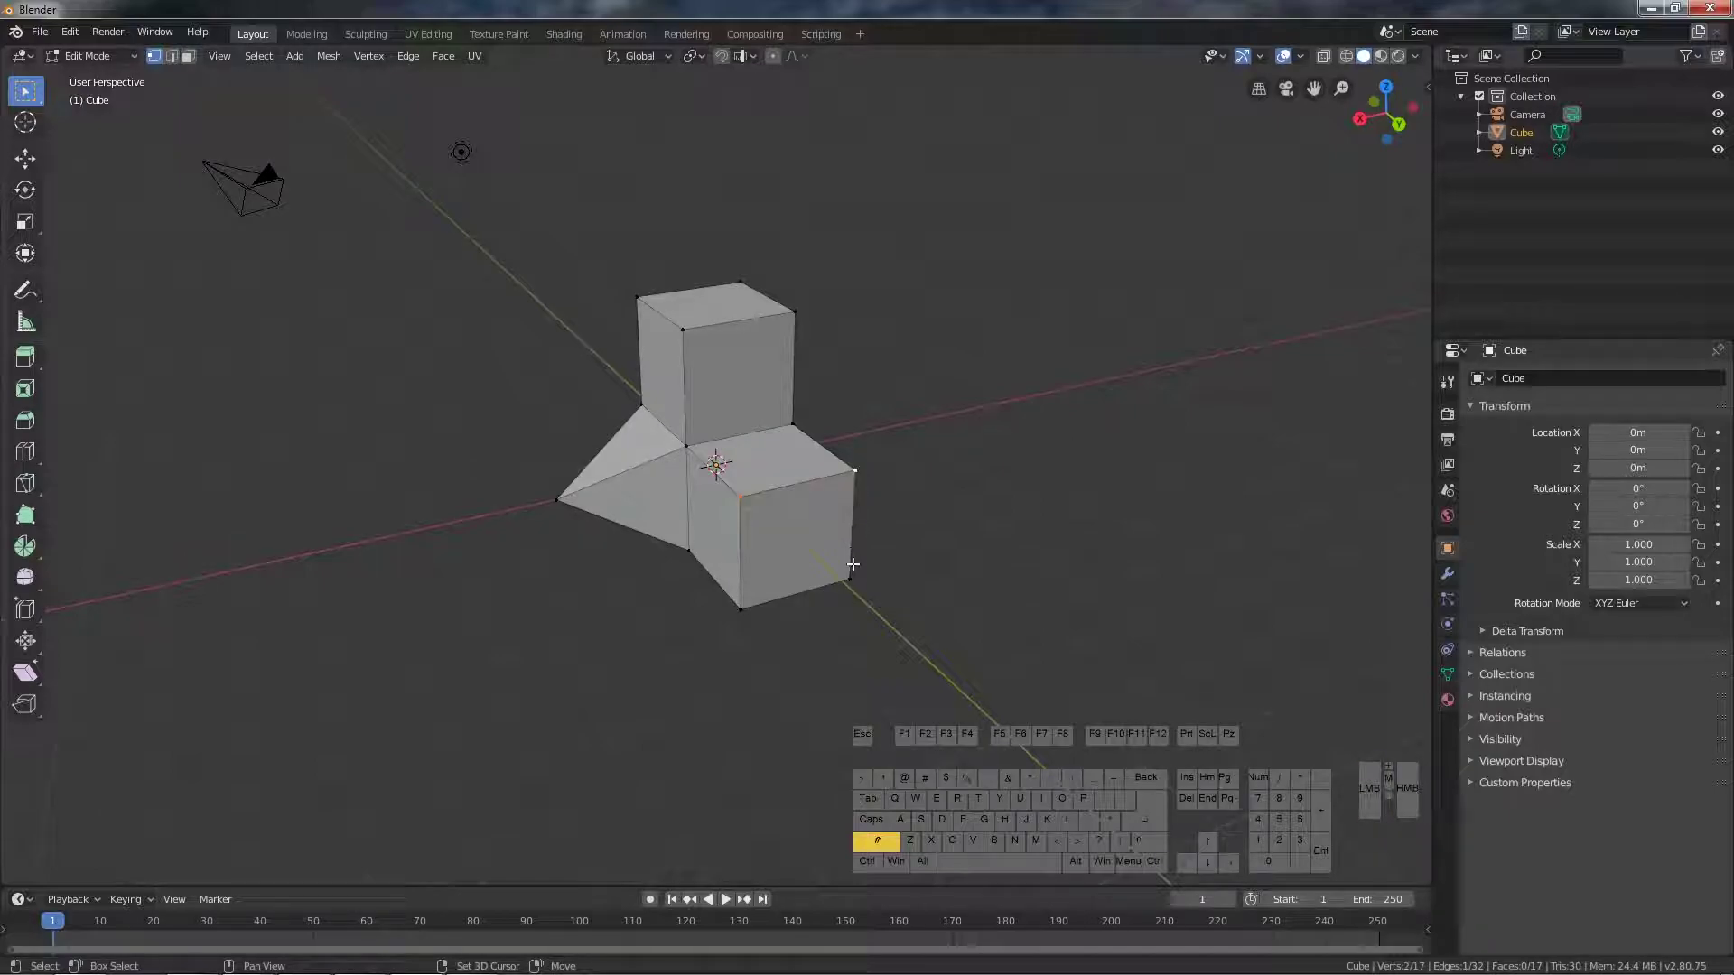
pyautogui.keyDown('shift'); pyautogui.click(757, 598); pyautogui.keyUp('shift')
pyautogui.click(368, 56)
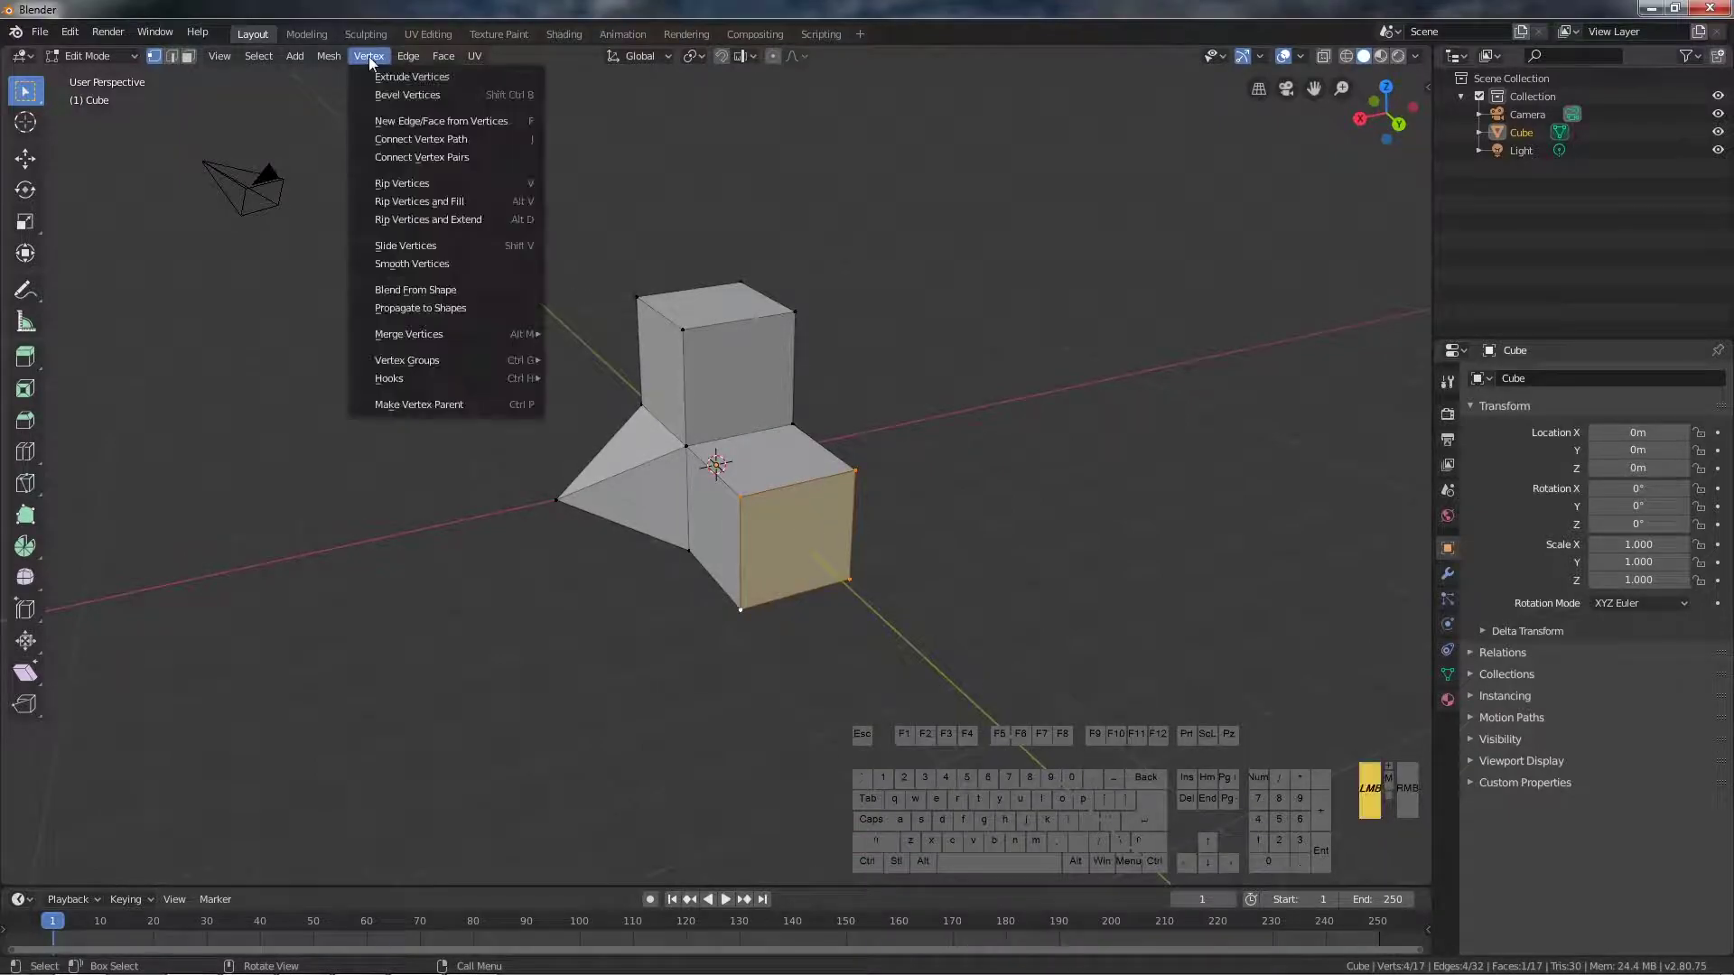
pyautogui.moveTo(409, 336)
pyautogui.click(596, 372)
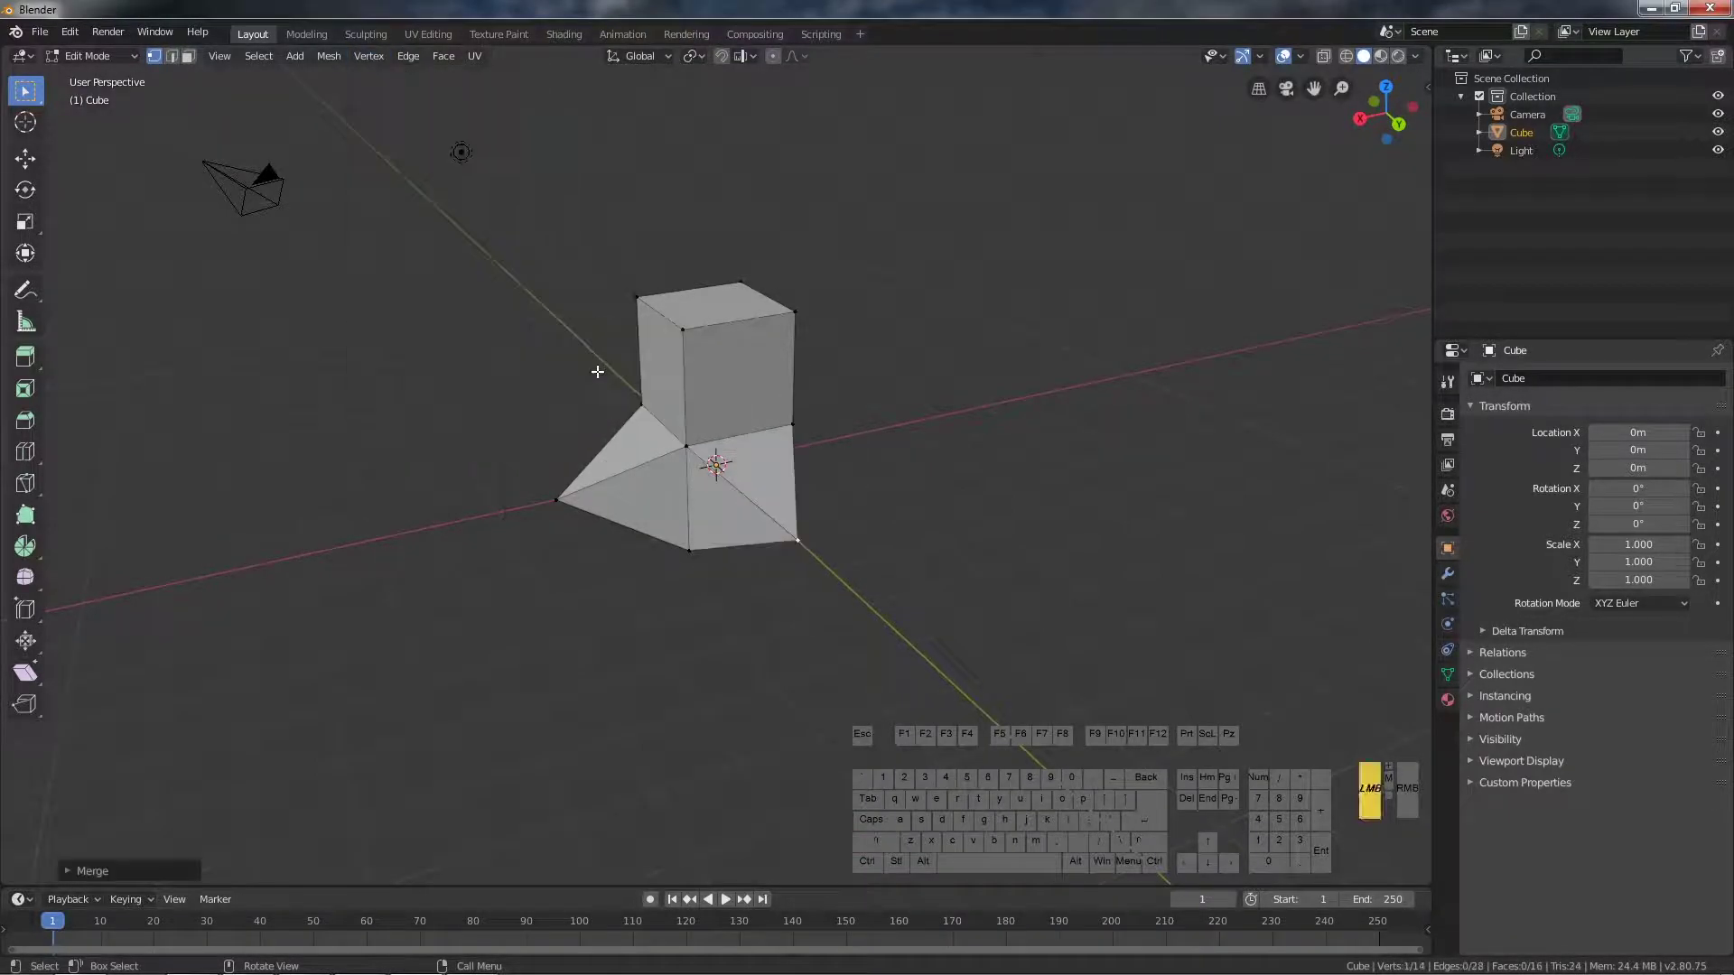
# Step: Merge the upright block's top vertices at center into an apex
pyautogui.click(639, 299)
pyautogui.keyDown('shift'); pyautogui.click(737, 280); pyautogui.keyUp('shift')
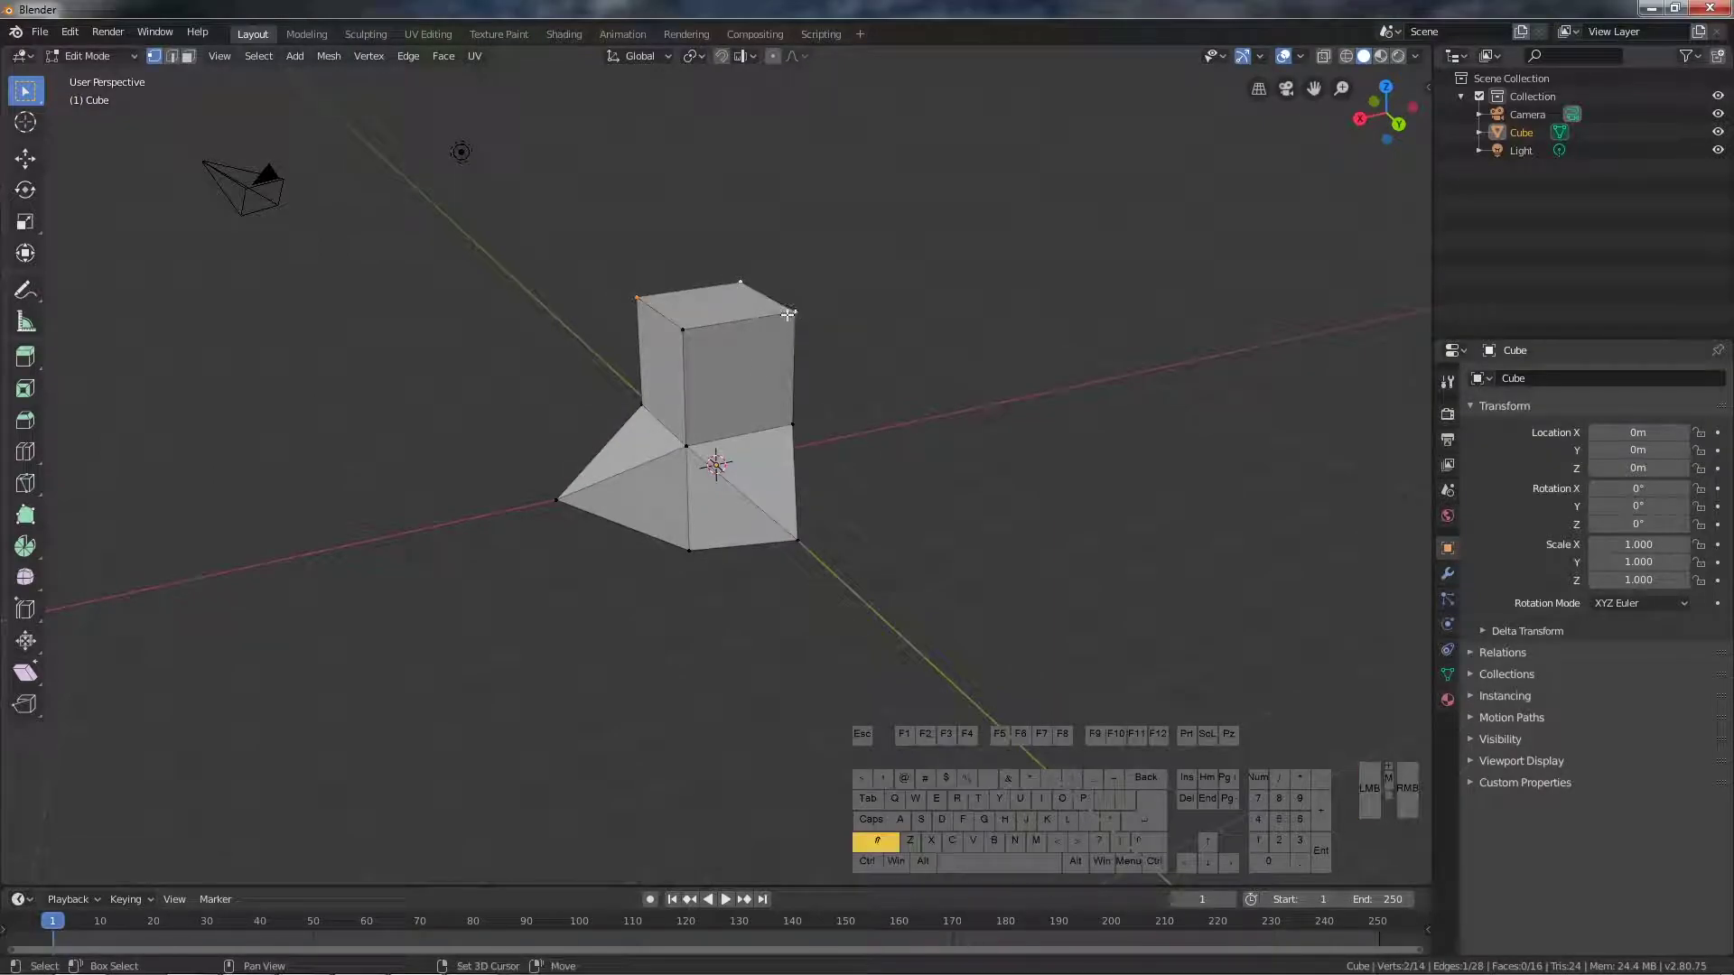
pyautogui.click(369, 56)
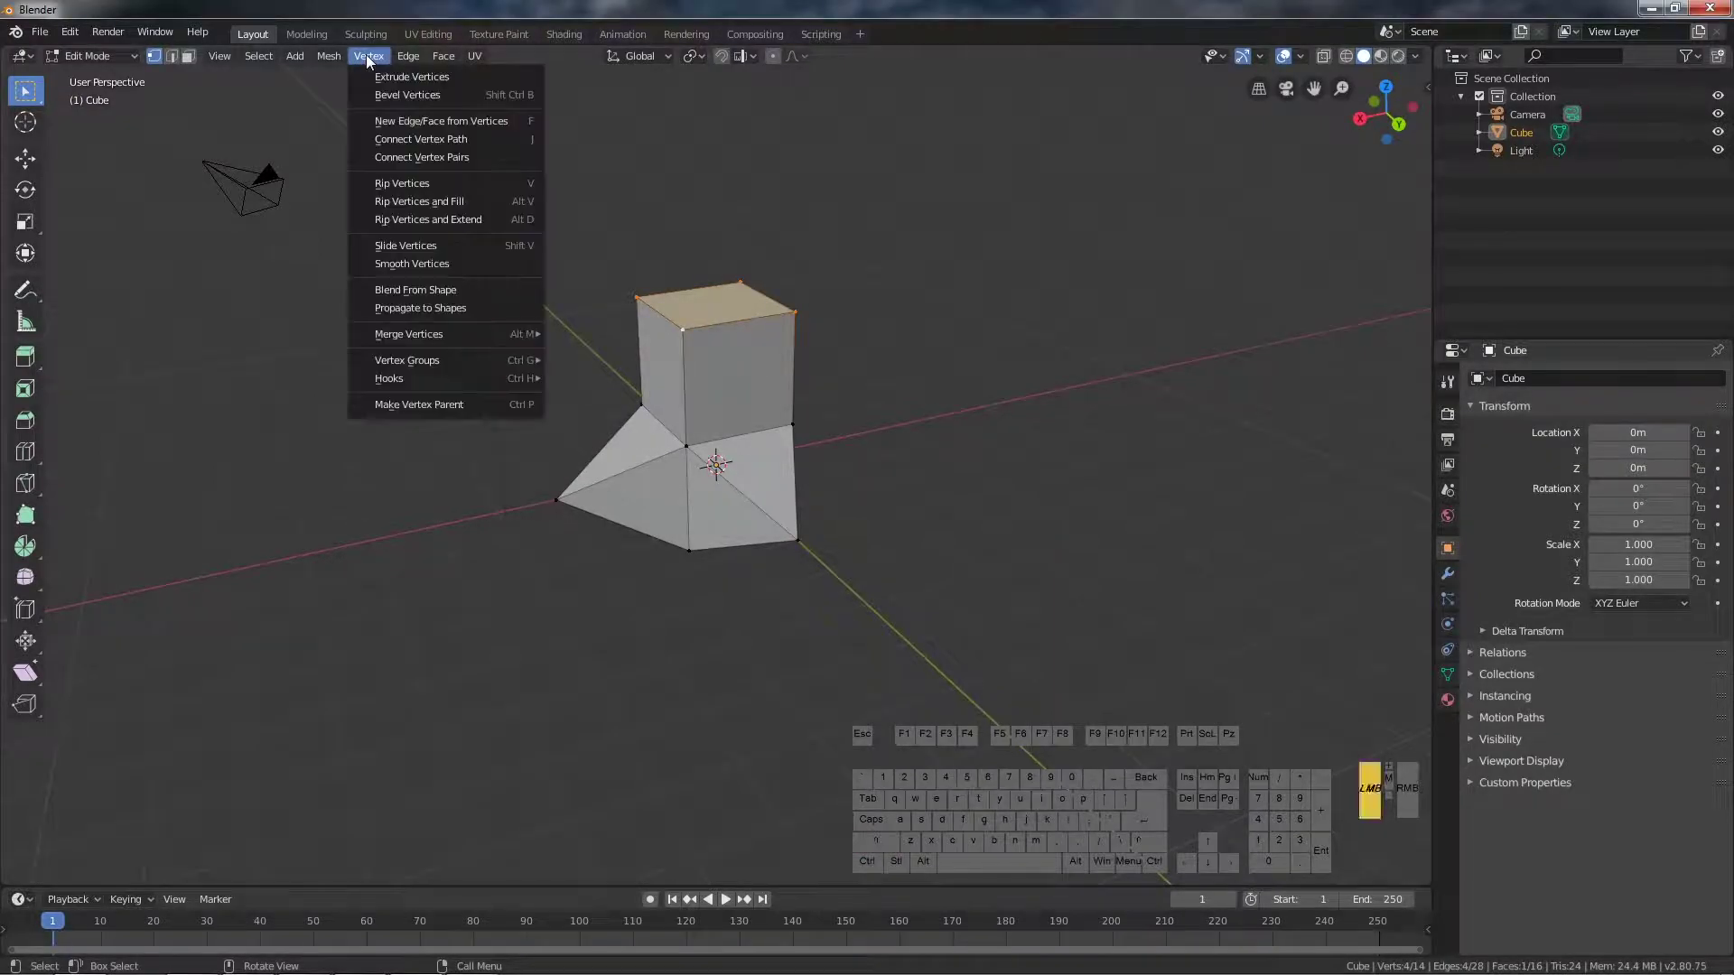
pyautogui.moveTo(426, 335)
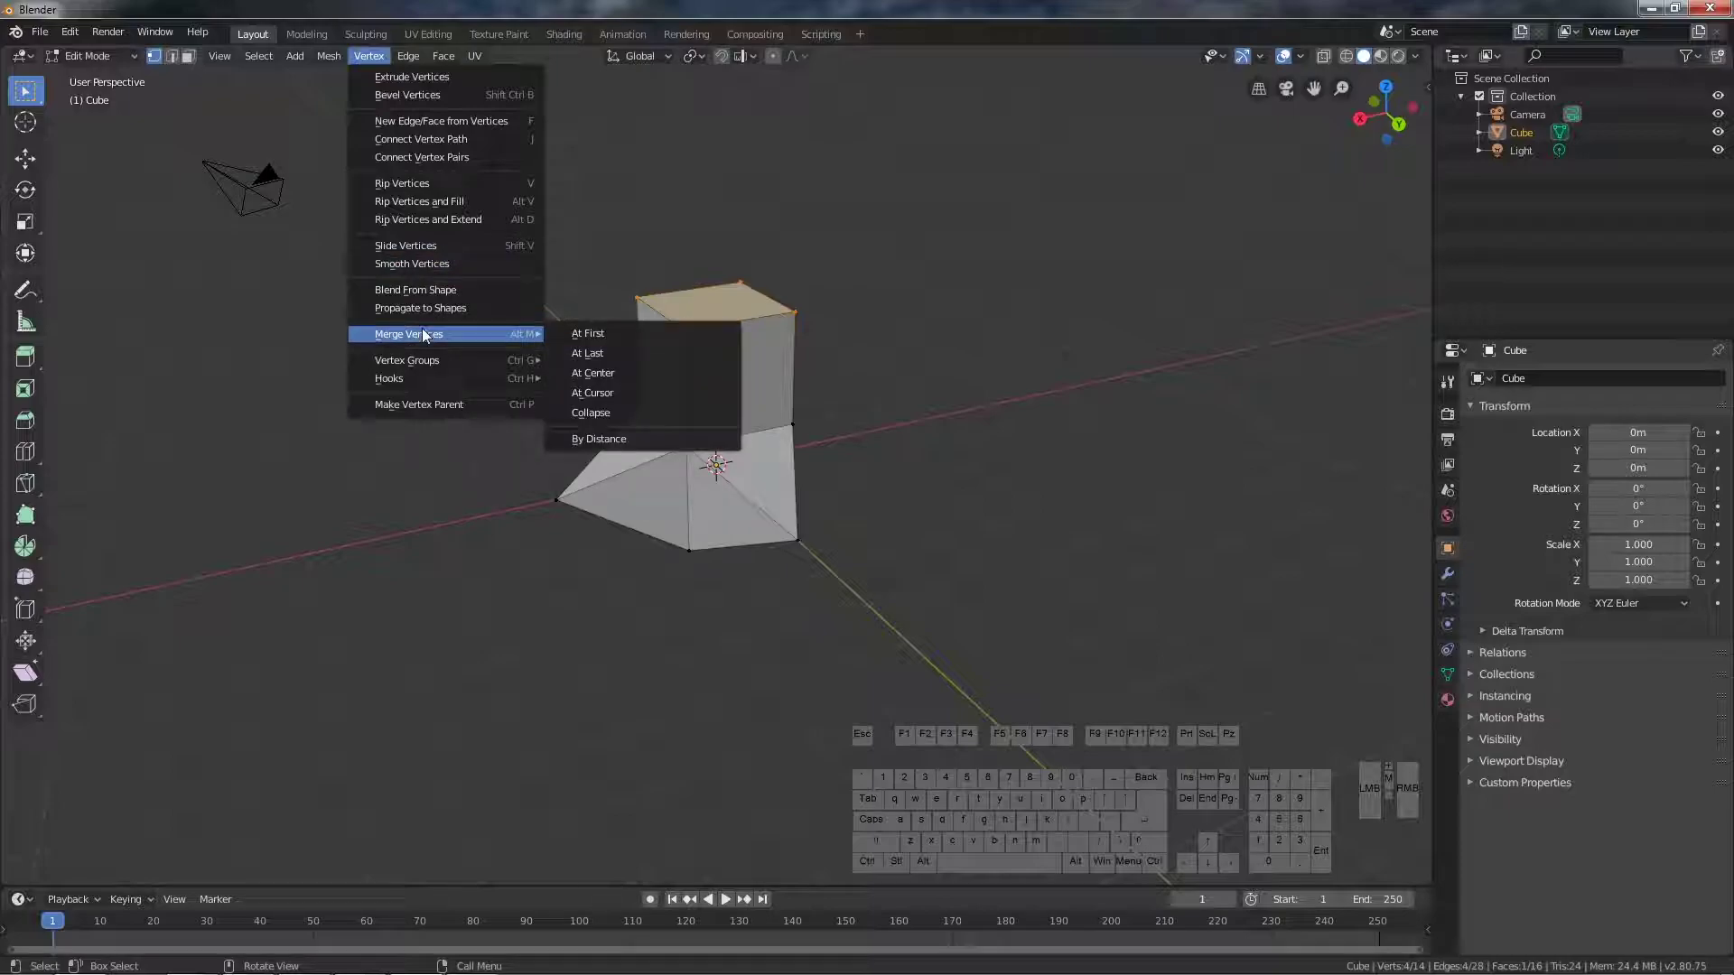
pyautogui.click(596, 377)
# Step: Rename the Cube object to XYZThingy in the Outliner
pyautogui.moveTo(675, 424); pyautogui.dragTo(962, 233, button='middle')
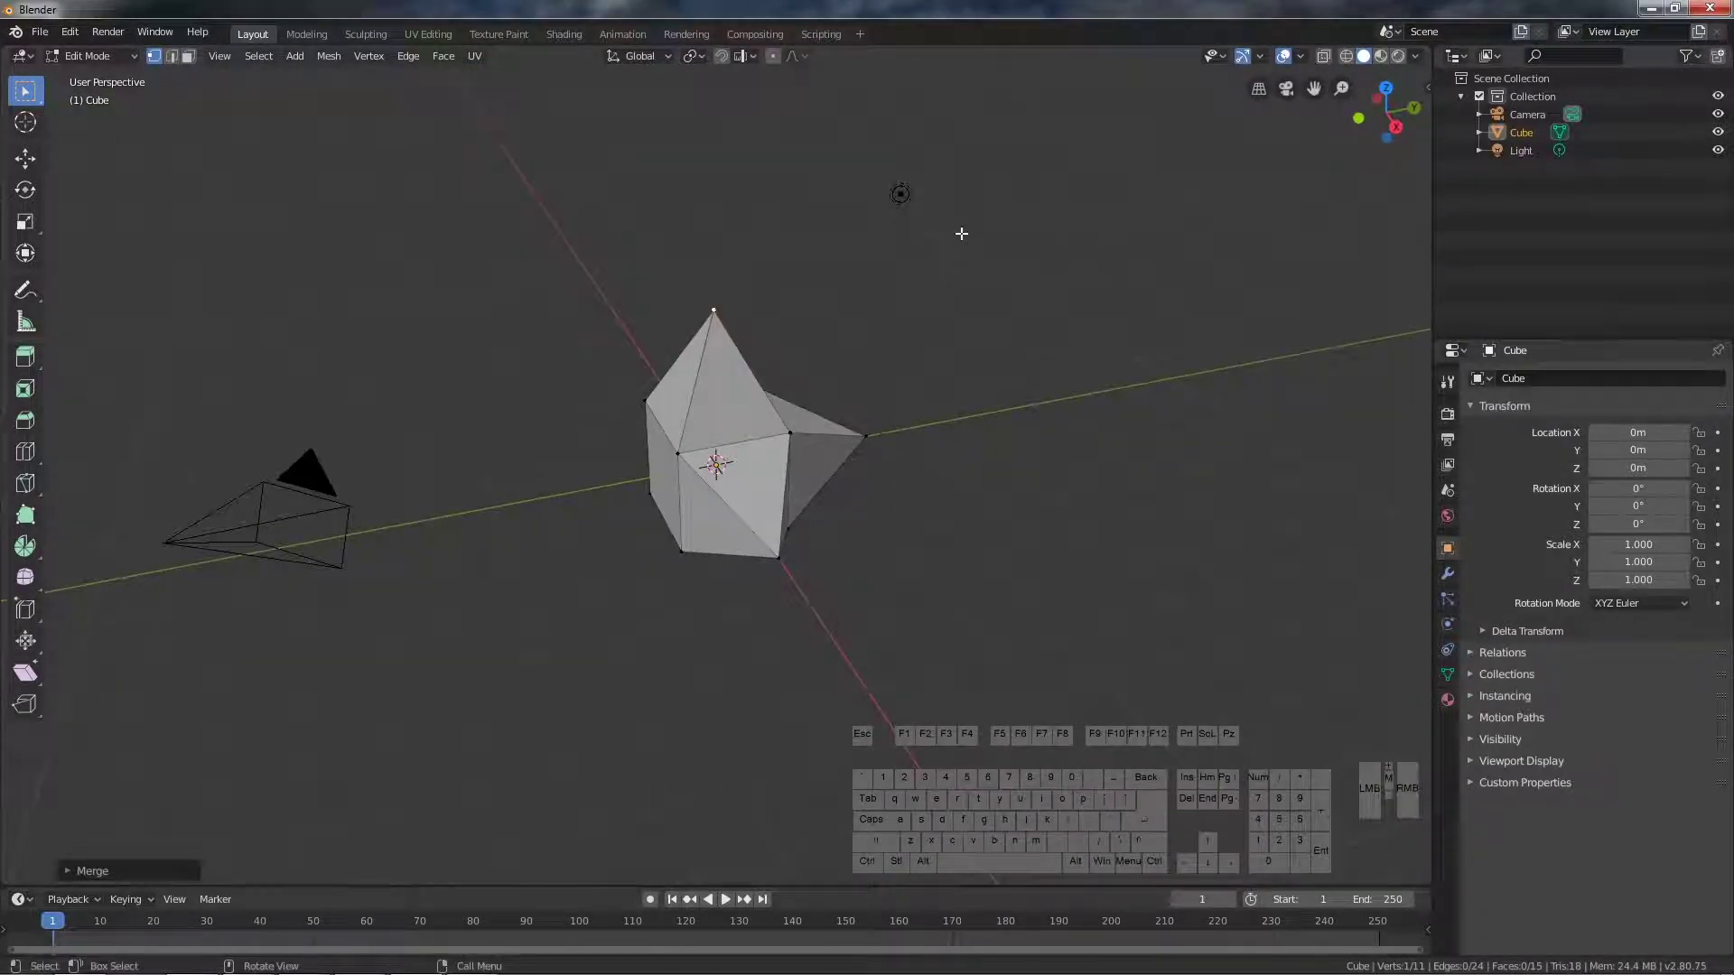
pyautogui.click(1480, 131)
pyautogui.doubleClick(1536, 131)
pyautogui.write('XYZ')
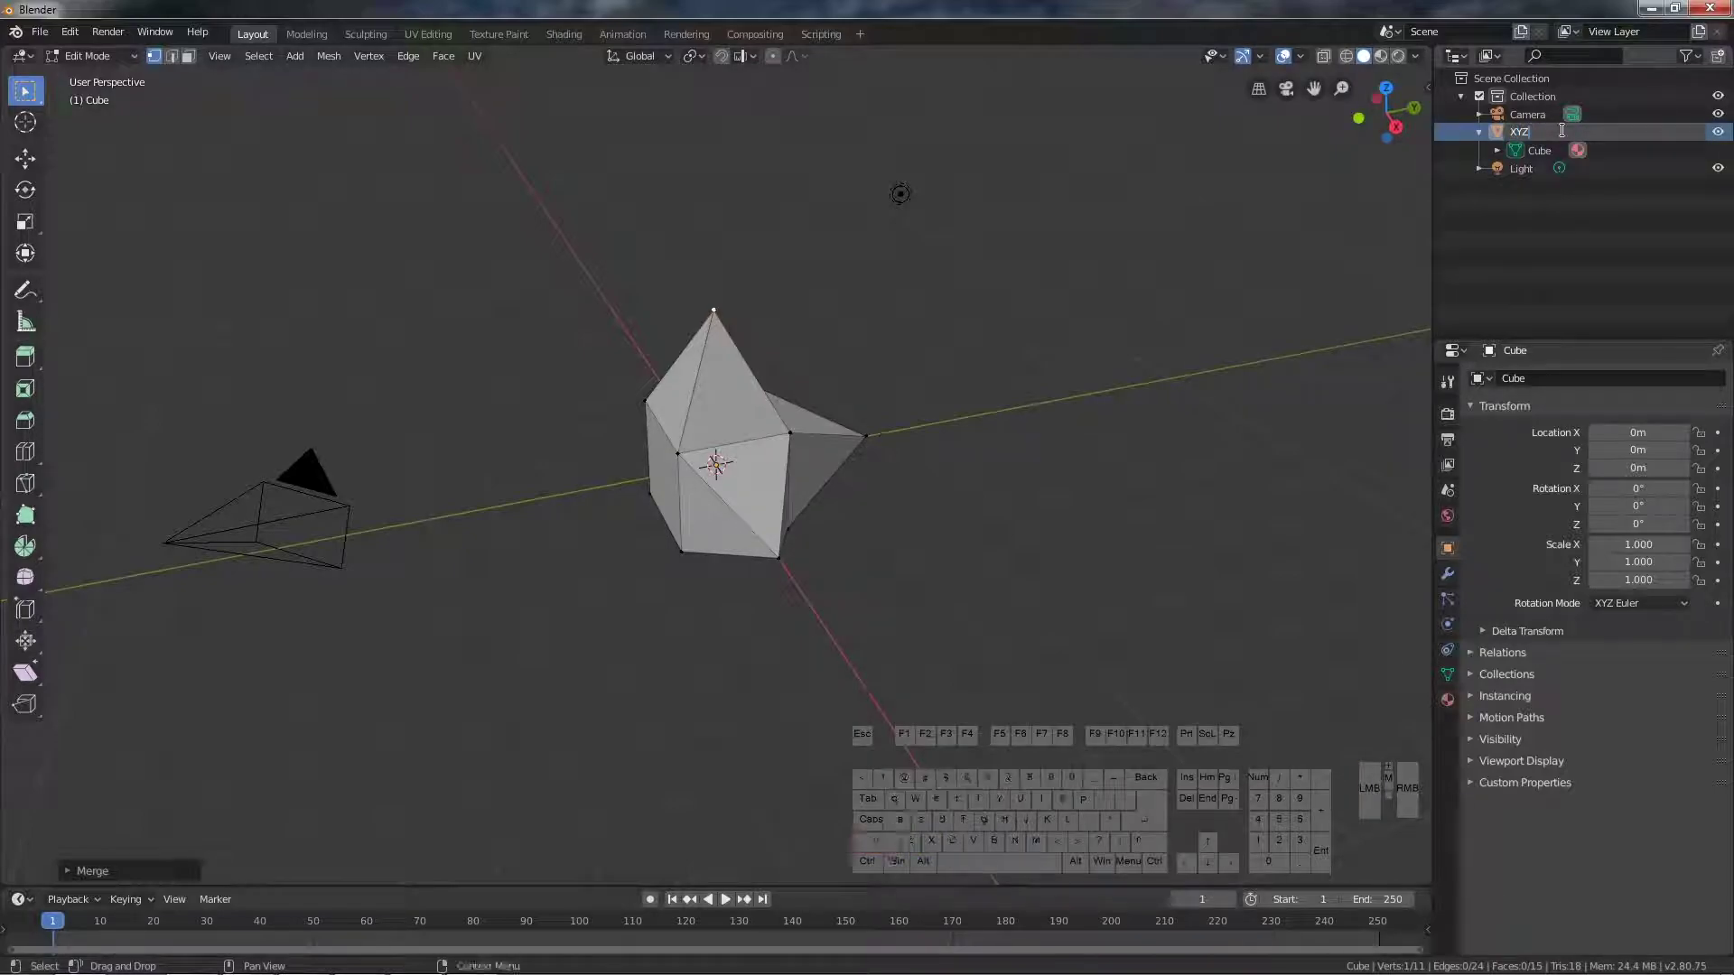
pyautogui.write('Thingy')
# Step: Confirm the XYZThingy name and rename the existing material to Material.Black
pyautogui.press('Return')
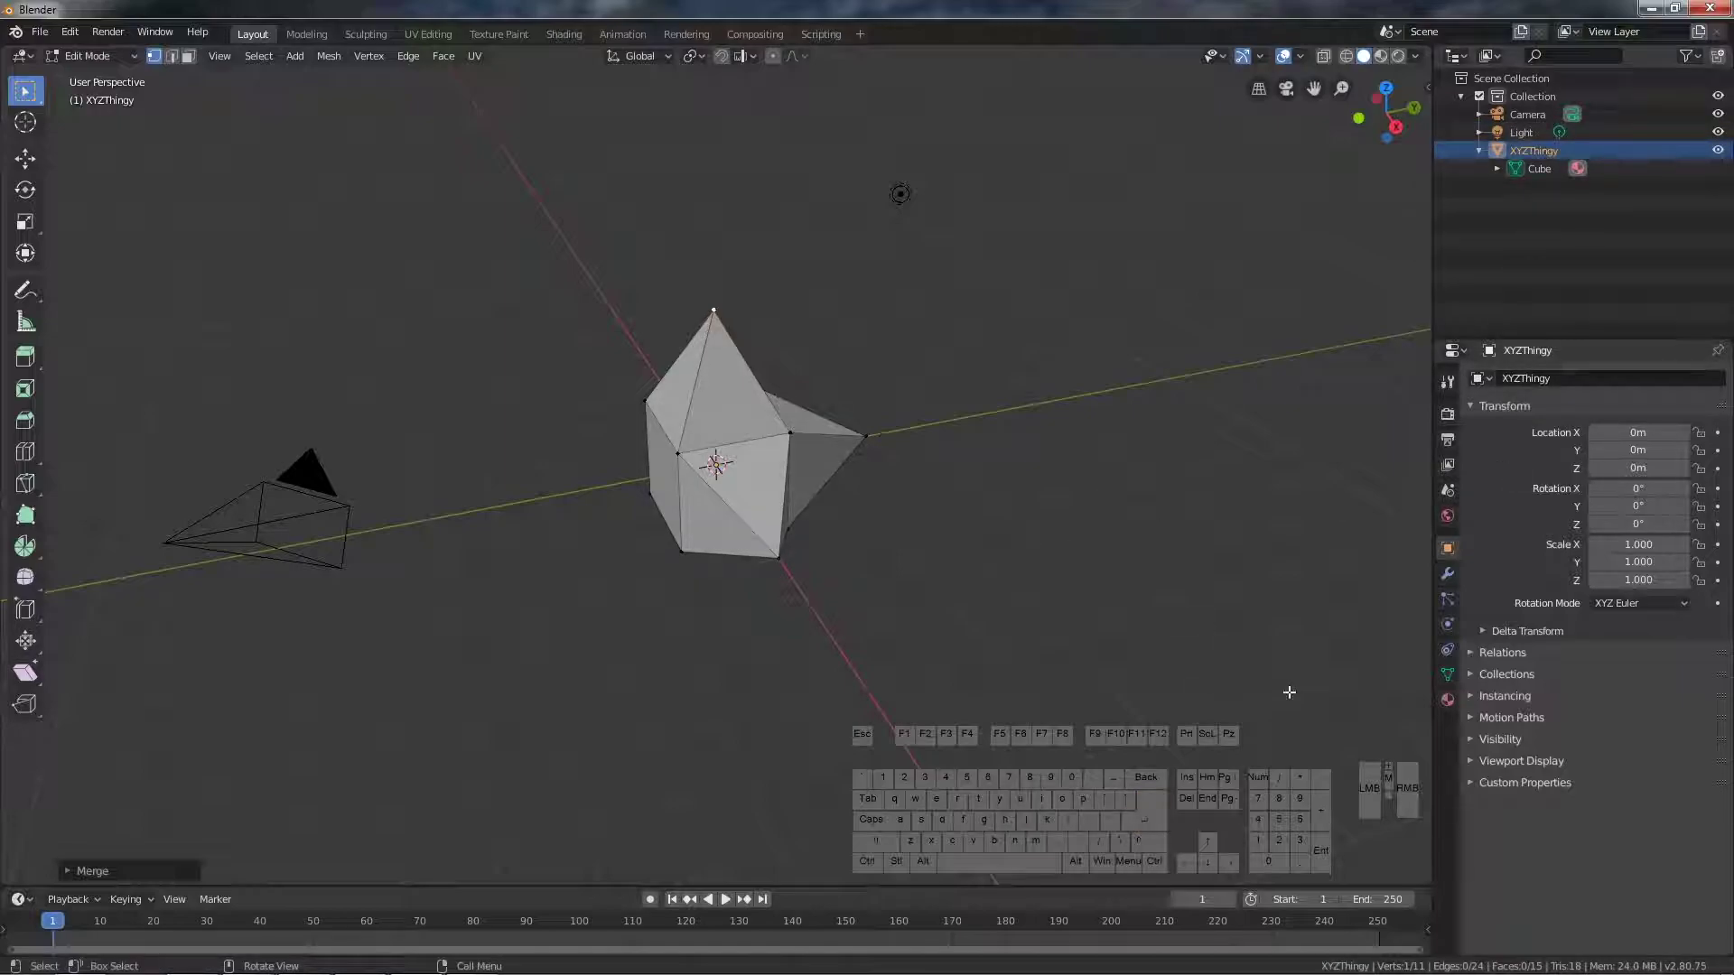
pyautogui.click(1448, 701)
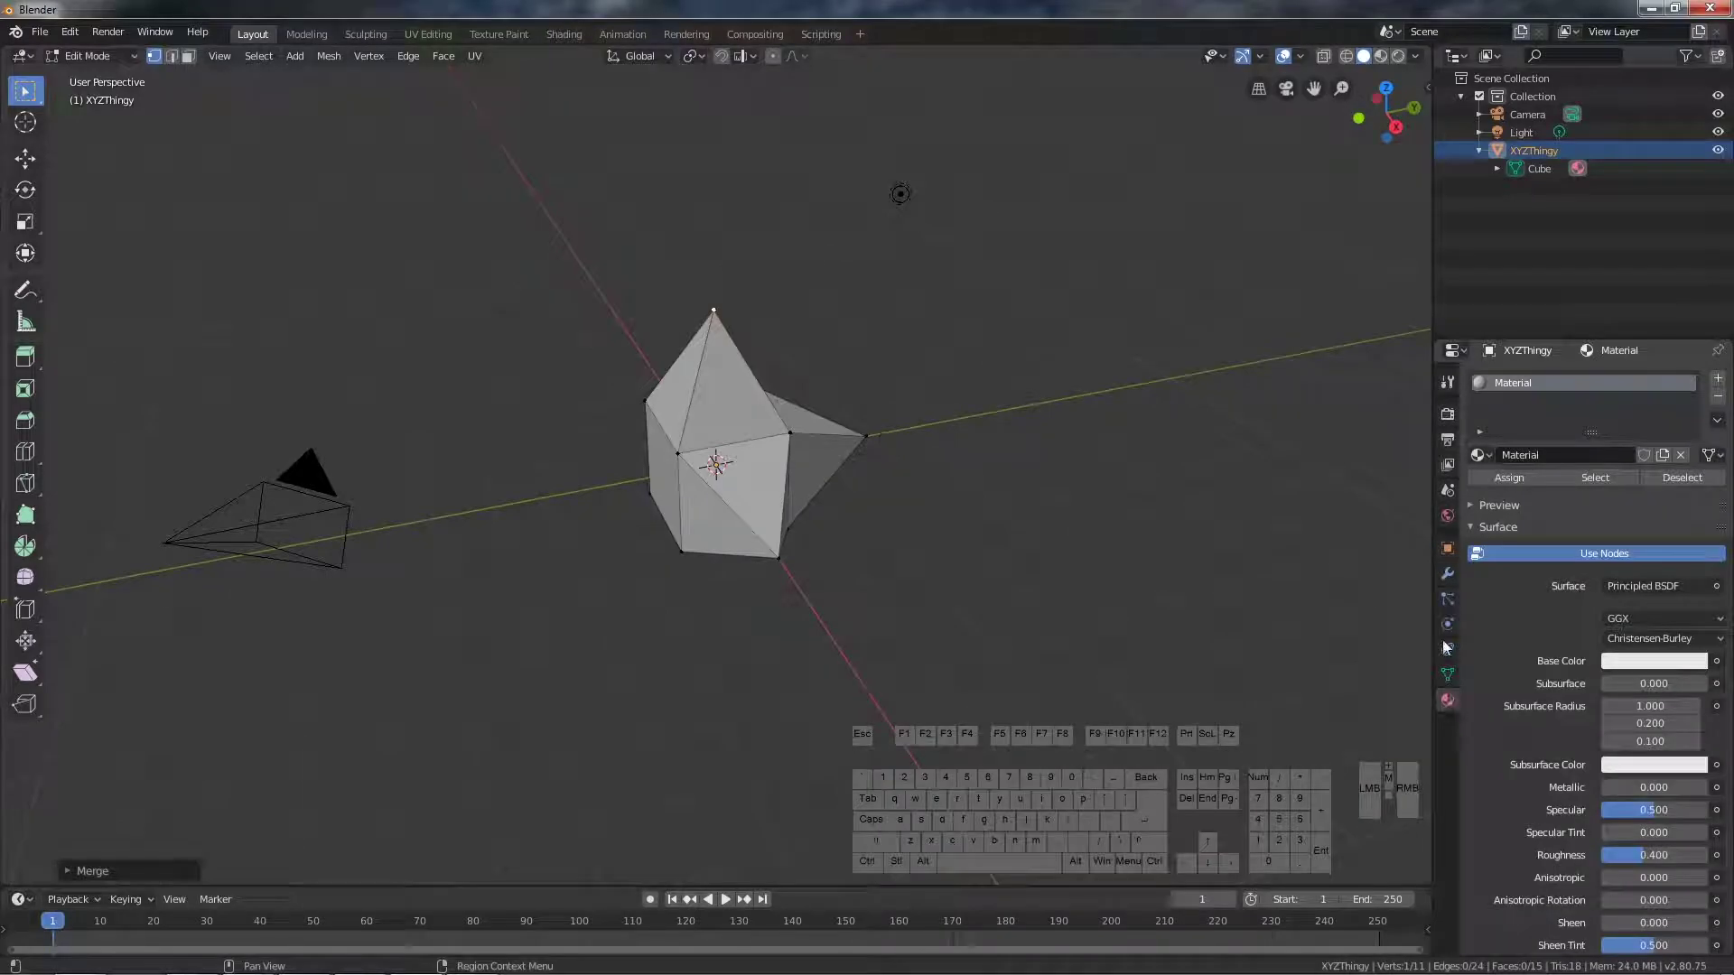
pyautogui.click(1554, 455)
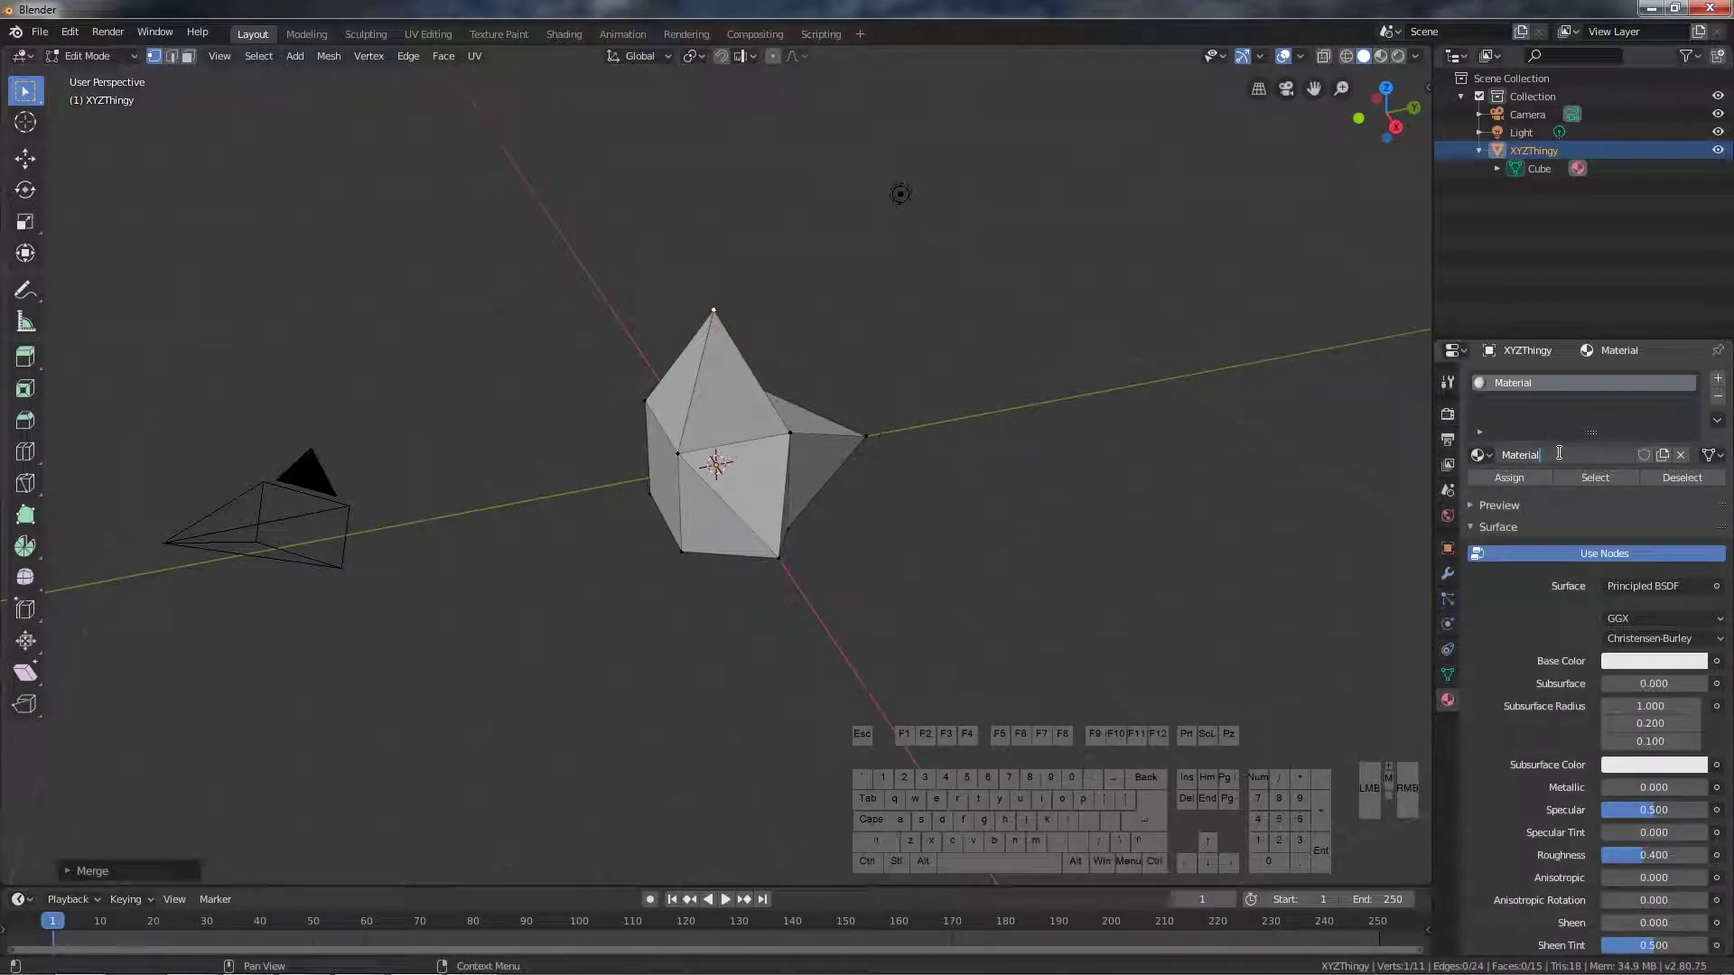
pyautogui.write('.Black')
pyautogui.press('Return')
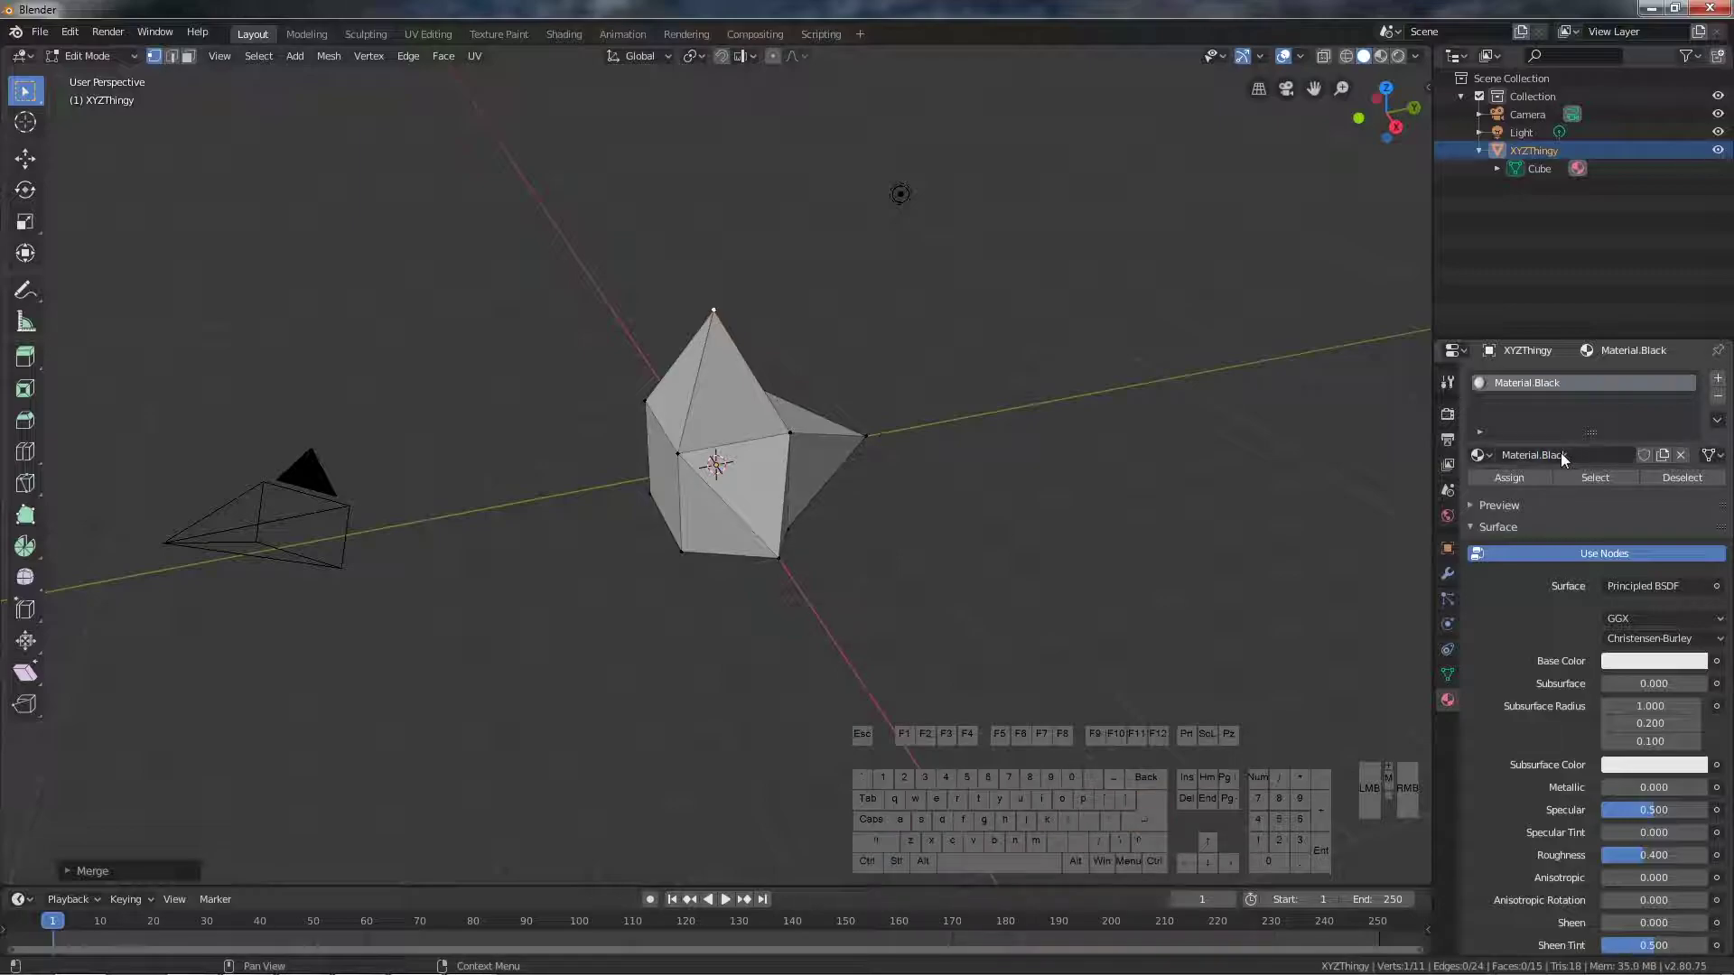
# Step: Add a second material slot with a new material named Material.Green
pyautogui.click(1718, 380)
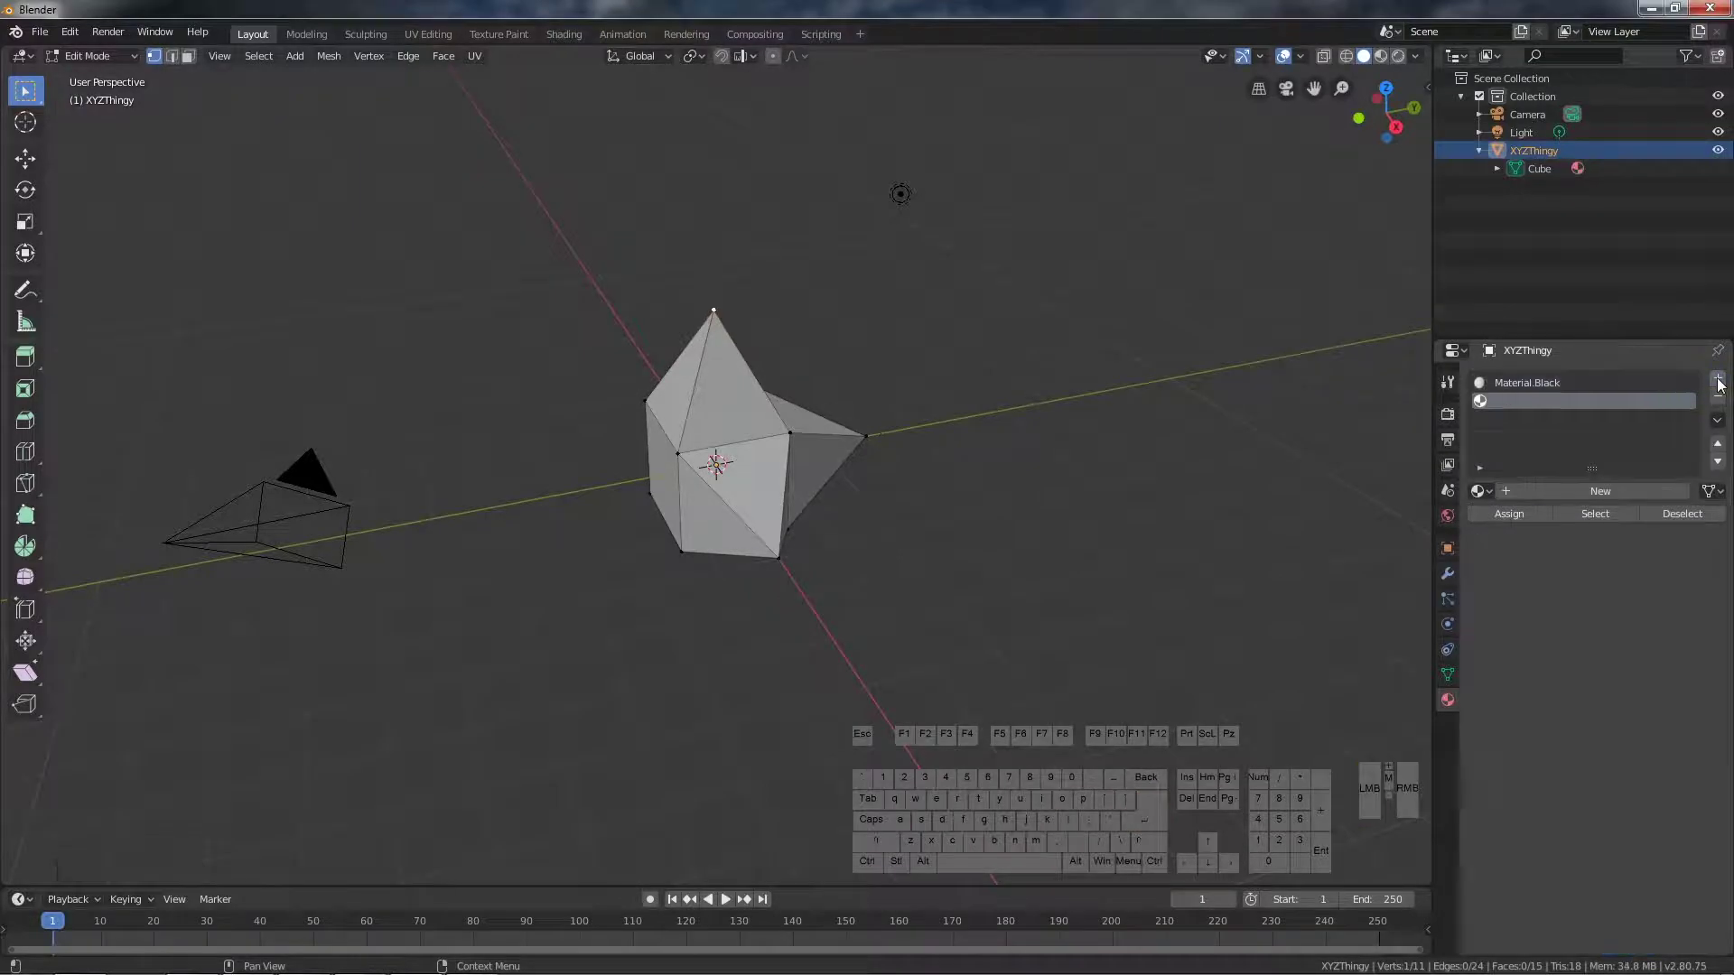
pyautogui.click(1550, 489)
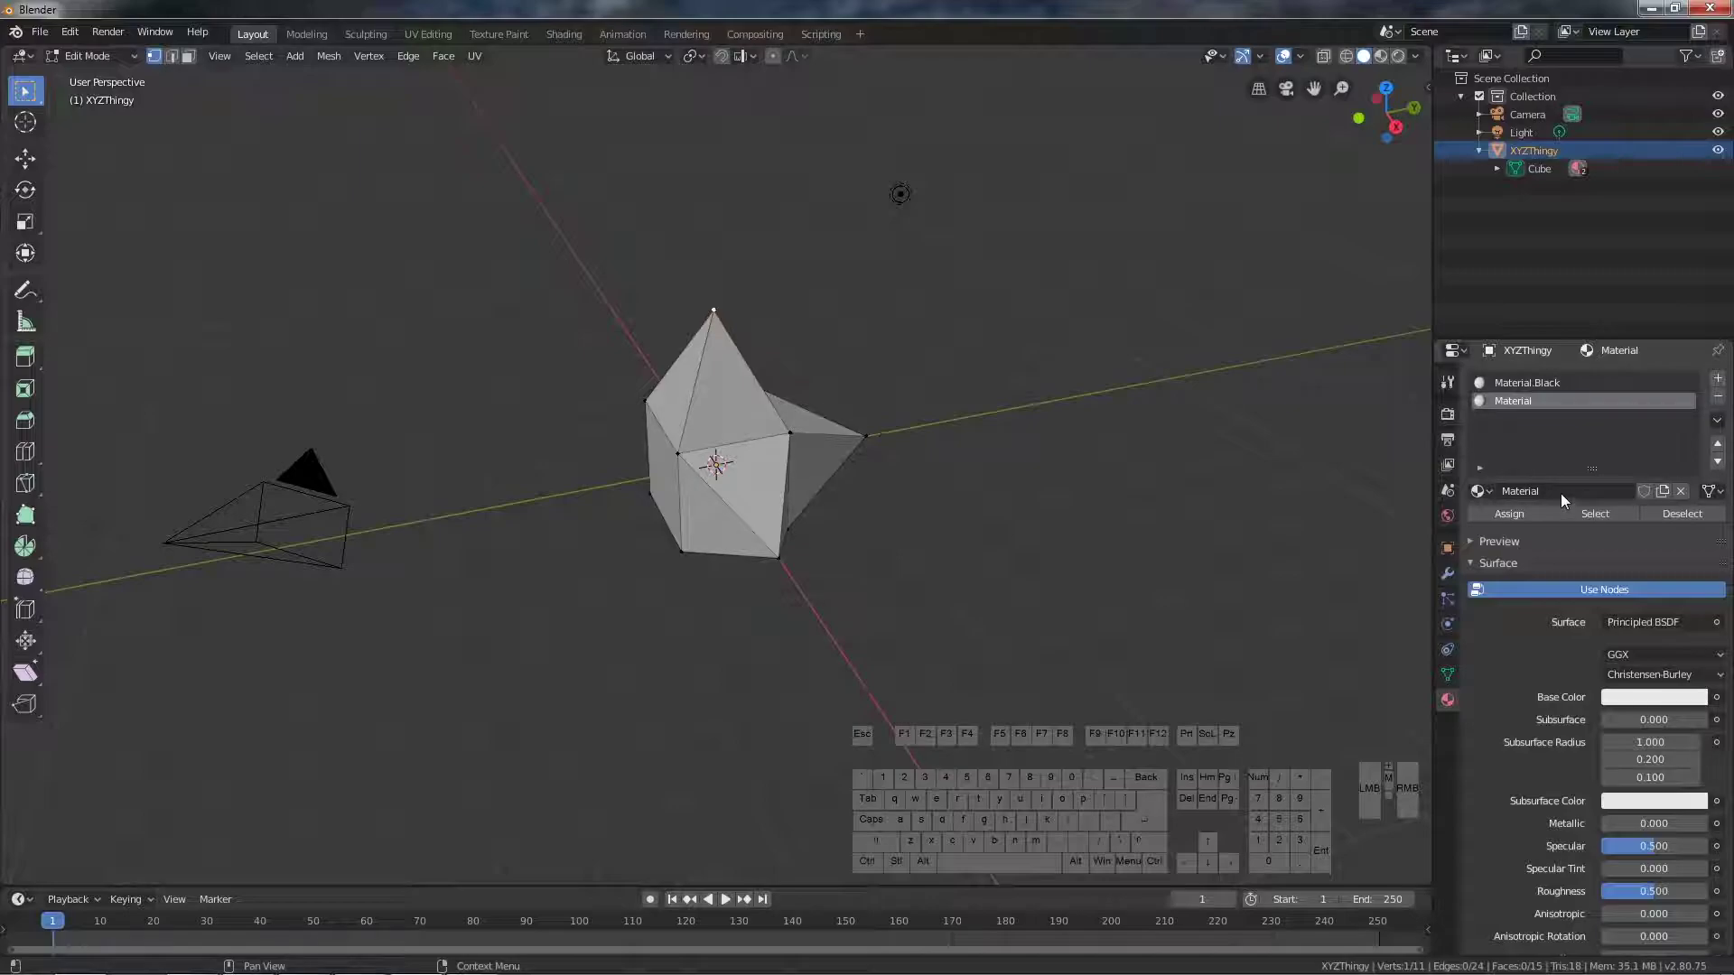
pyautogui.click(1557, 490)
pyautogui.write('.')
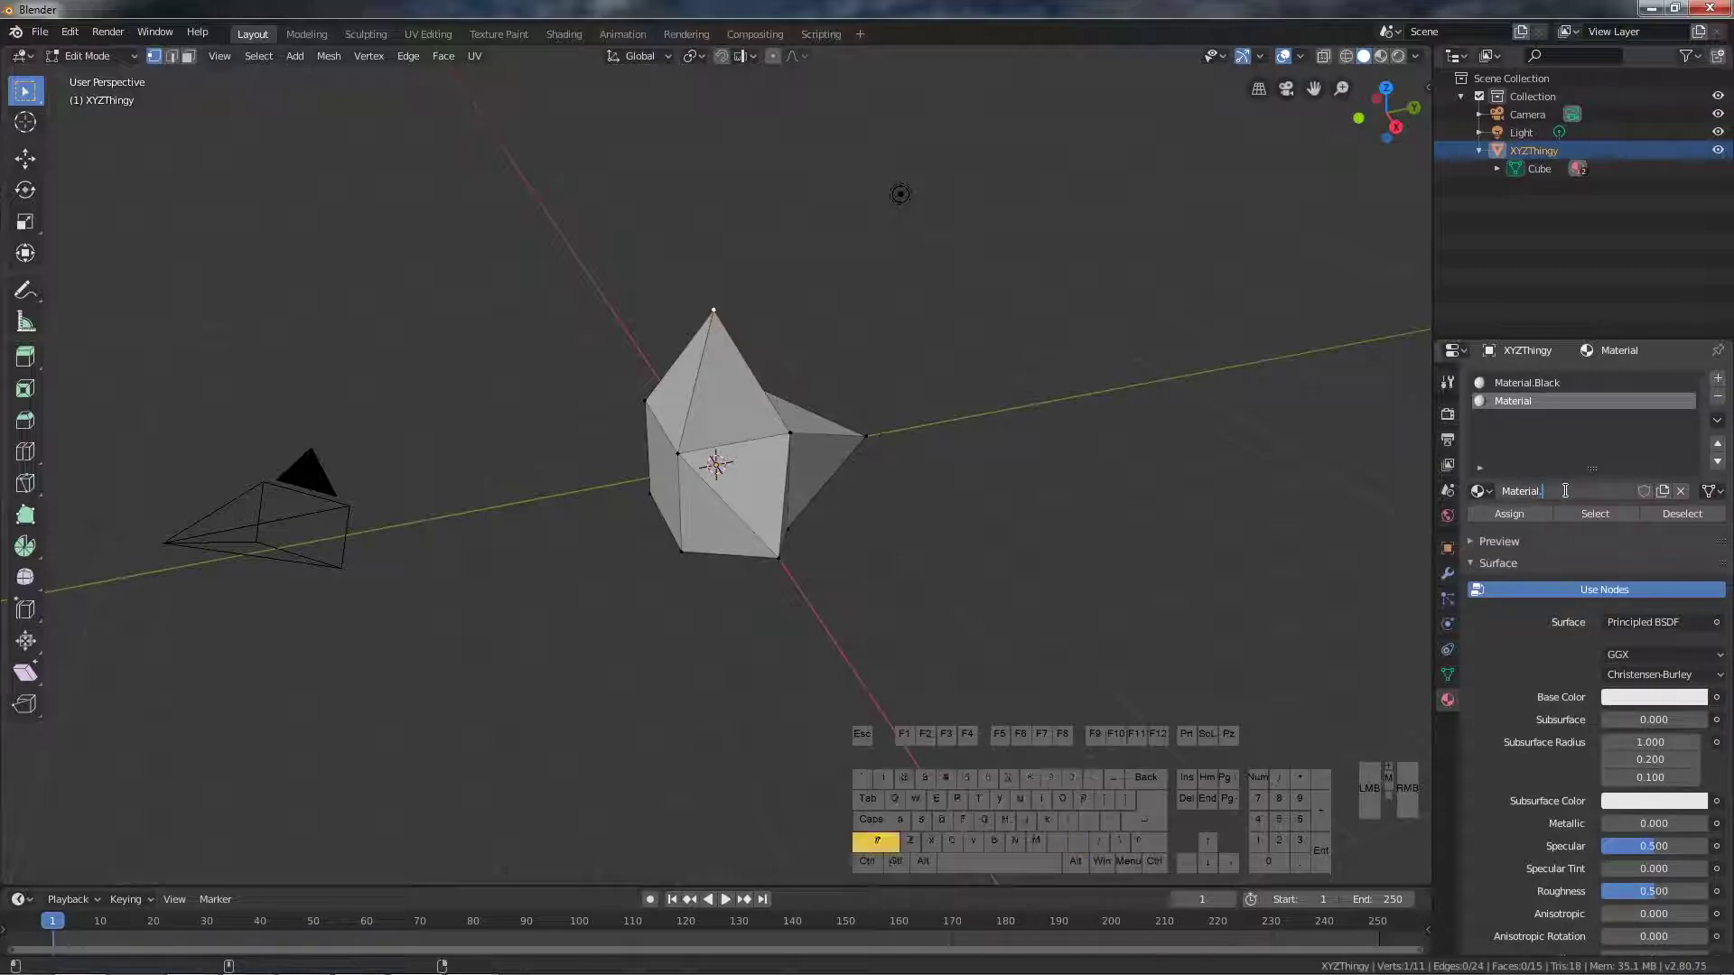
pyautogui.write('Green')
pyautogui.press('Return')
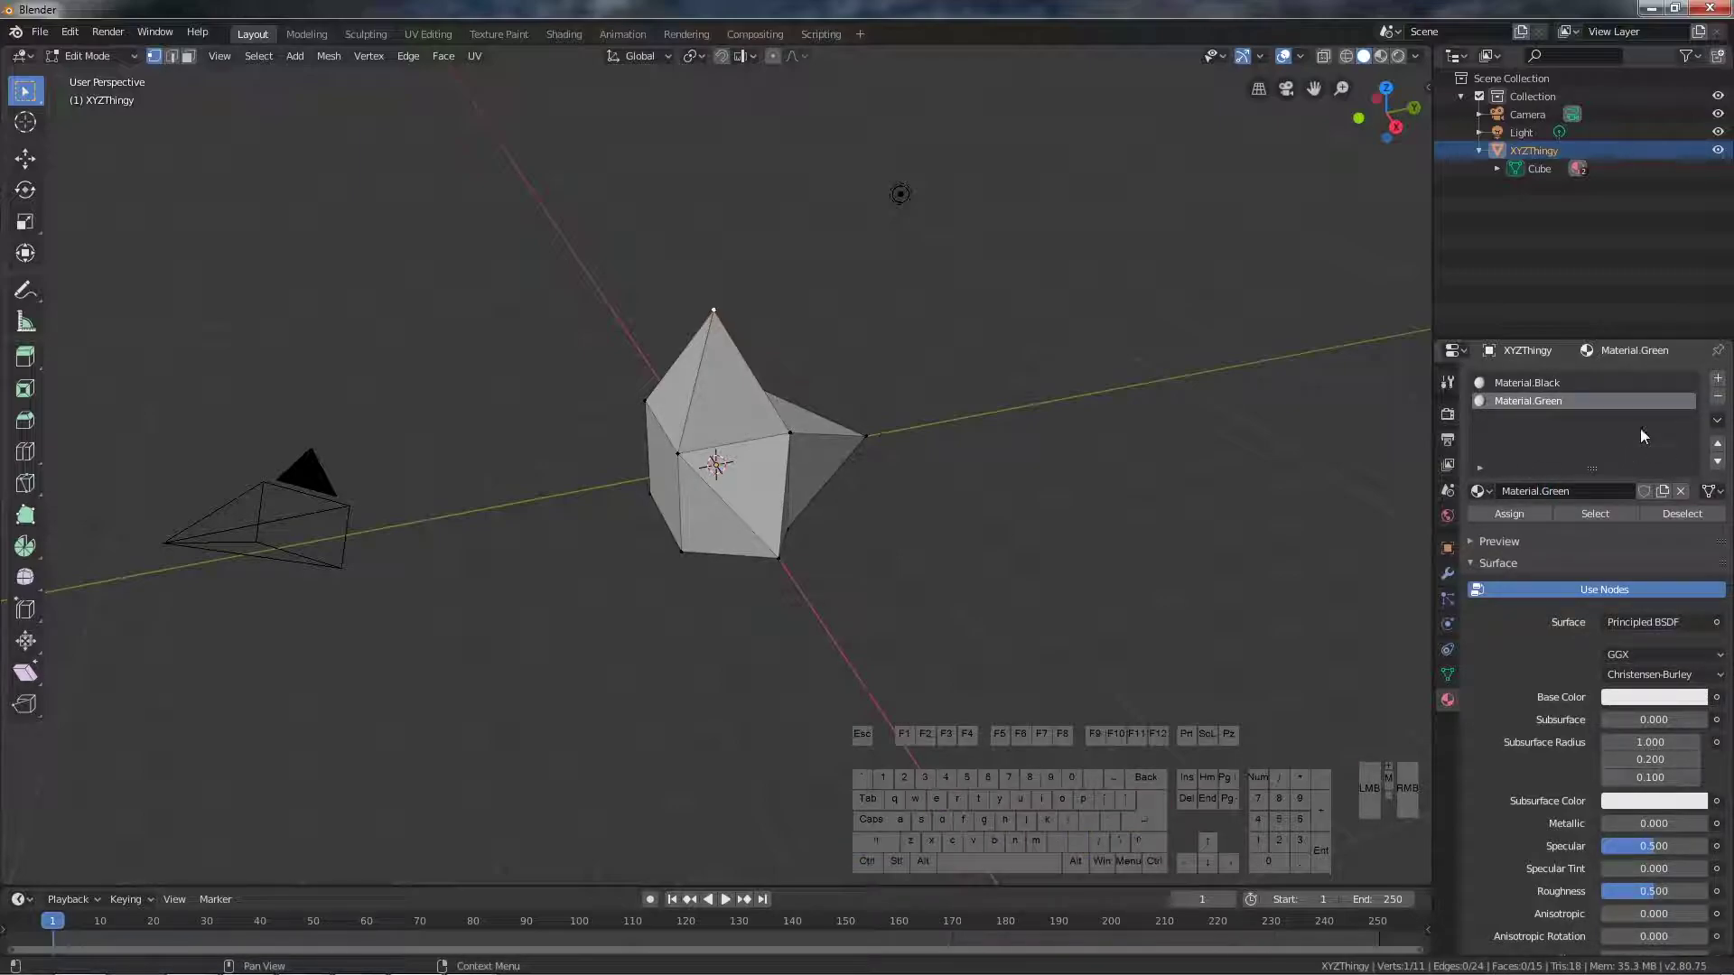
# Step: Add two more slots and create Material.Red in the third slot
pyautogui.click(1718, 380)
pyautogui.click(1719, 382)
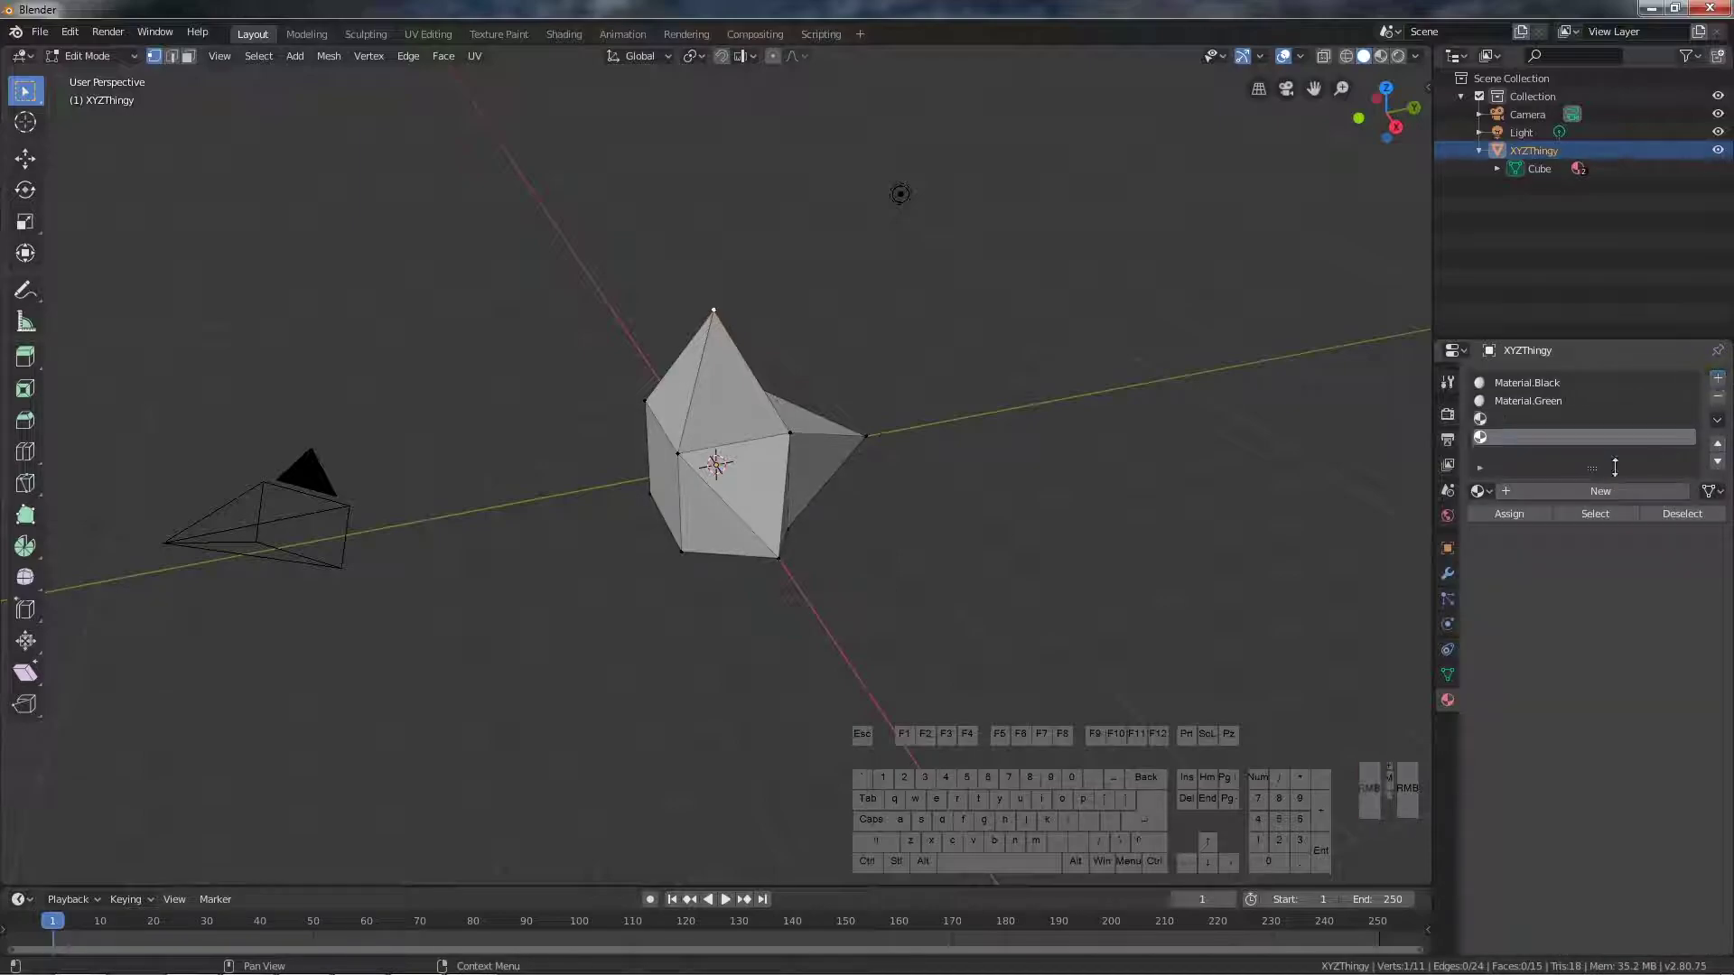
pyautogui.click(1518, 420)
pyautogui.click(1539, 489)
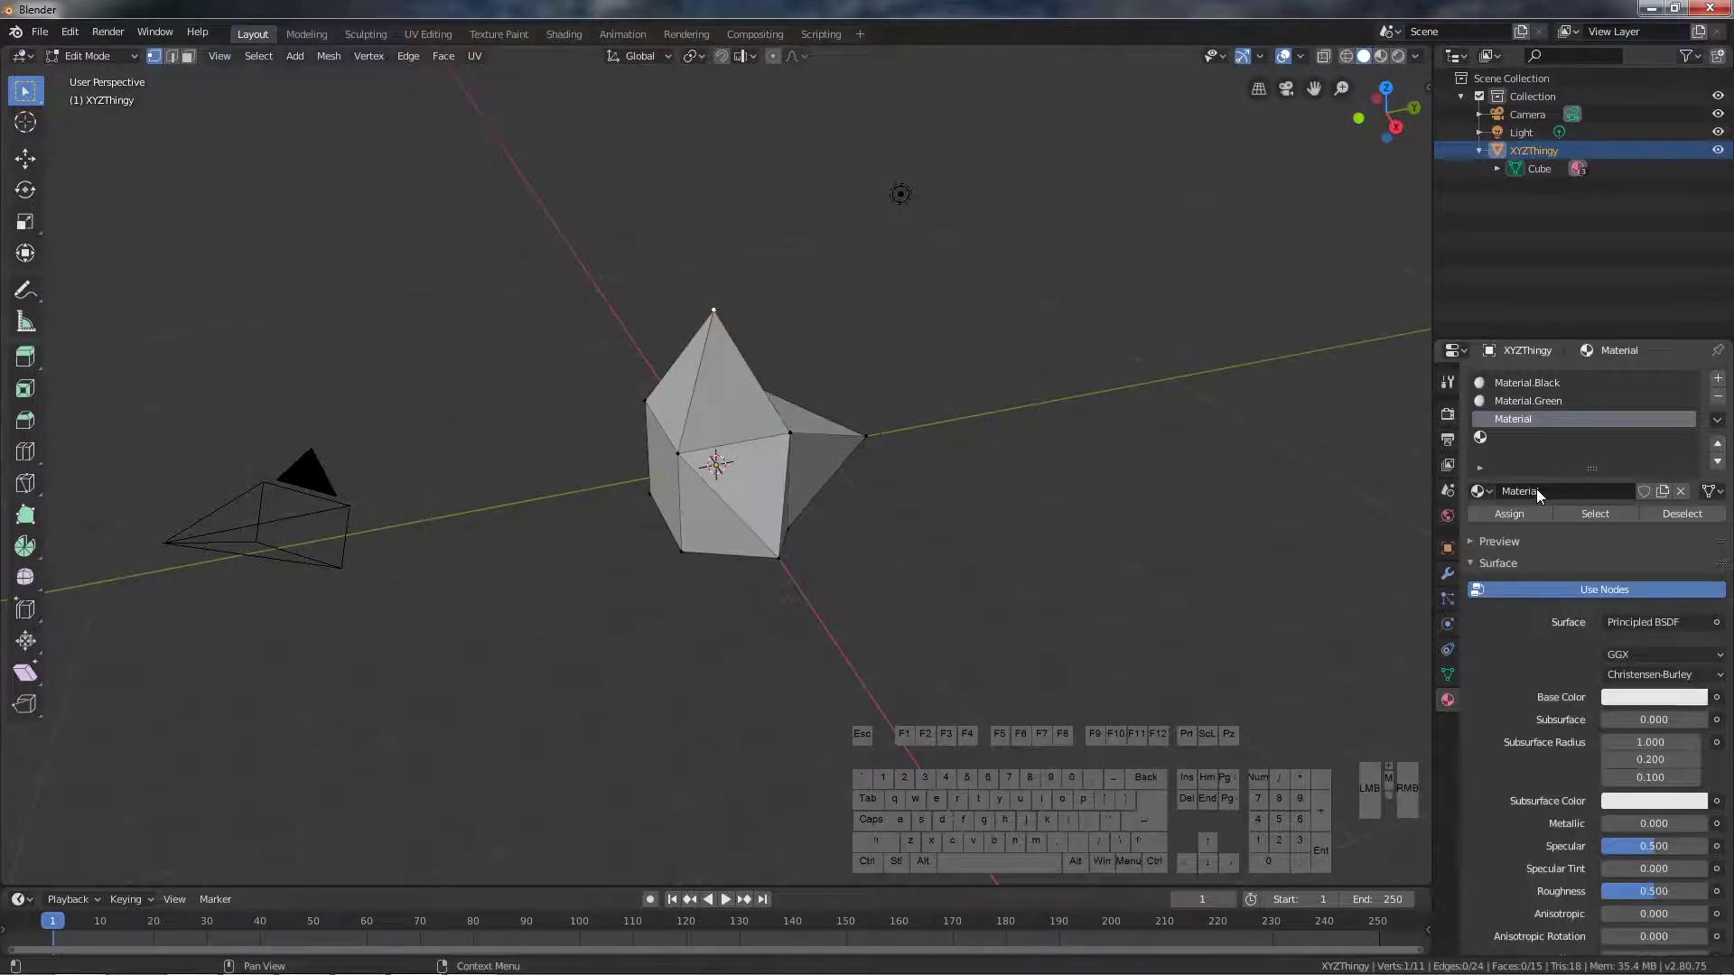
pyautogui.click(1555, 492)
pyautogui.write('.Red')
pyautogui.press('Return')
# Step: Create a new material named Material.Blue in the fourth slot
pyautogui.click(1516, 435)
pyautogui.click(1554, 491)
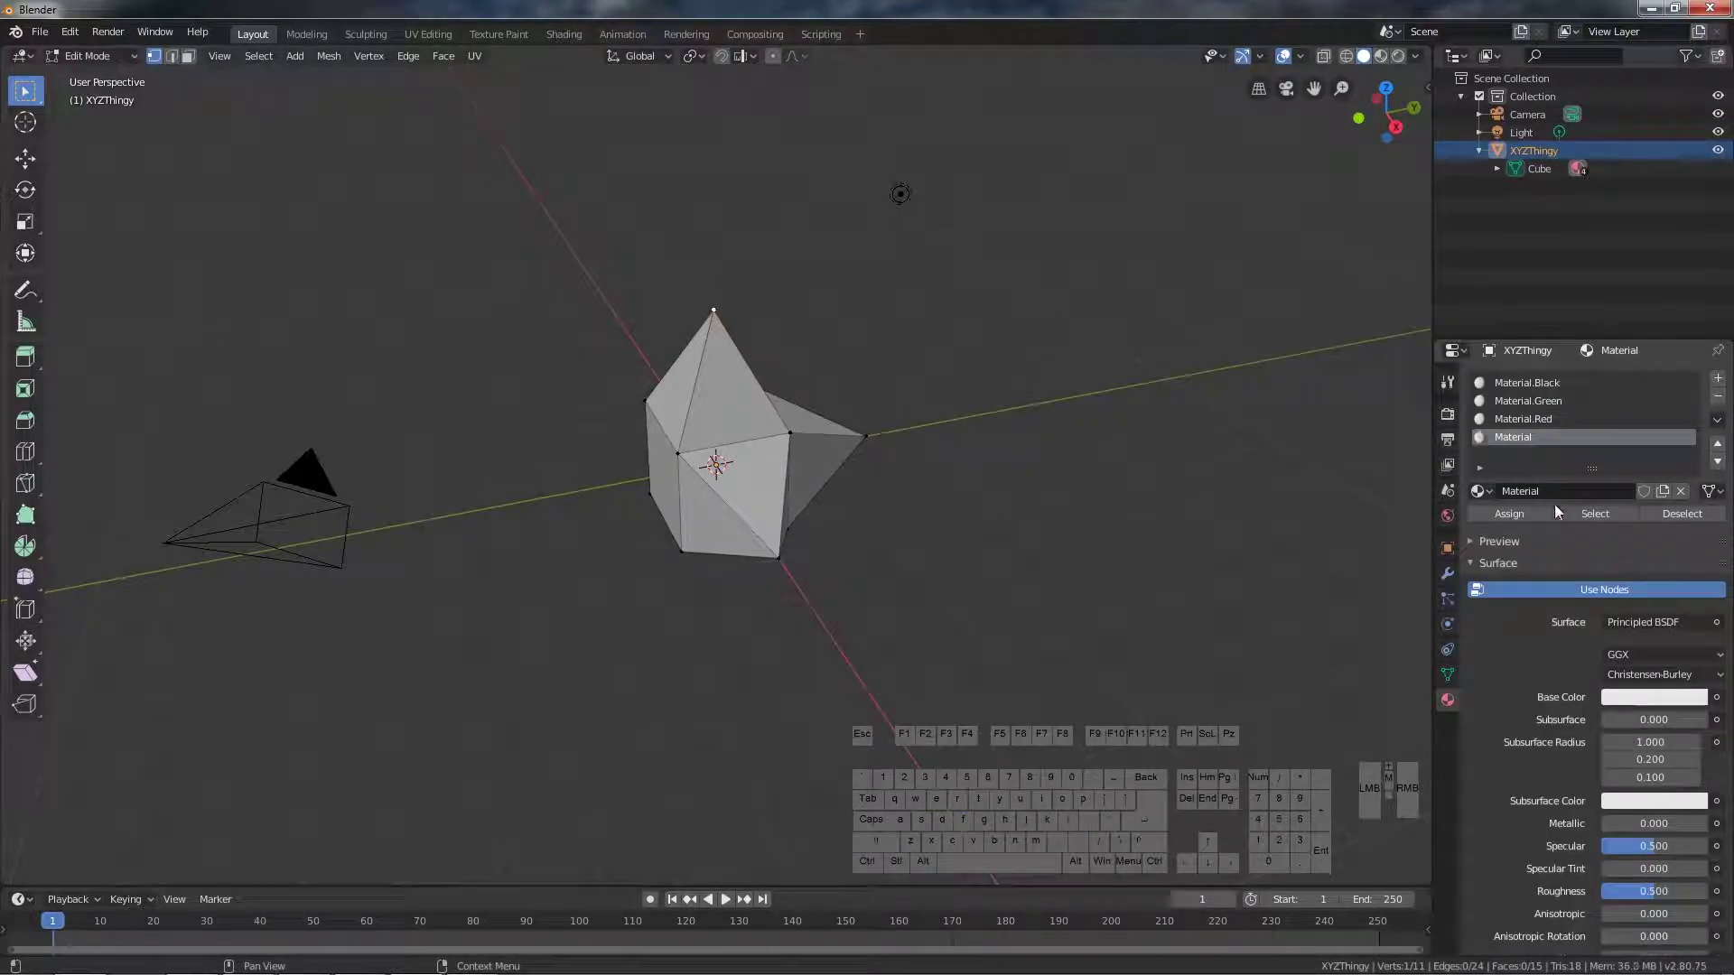
pyautogui.click(1565, 492)
pyautogui.write('.Blue')
pyautogui.press('Return')
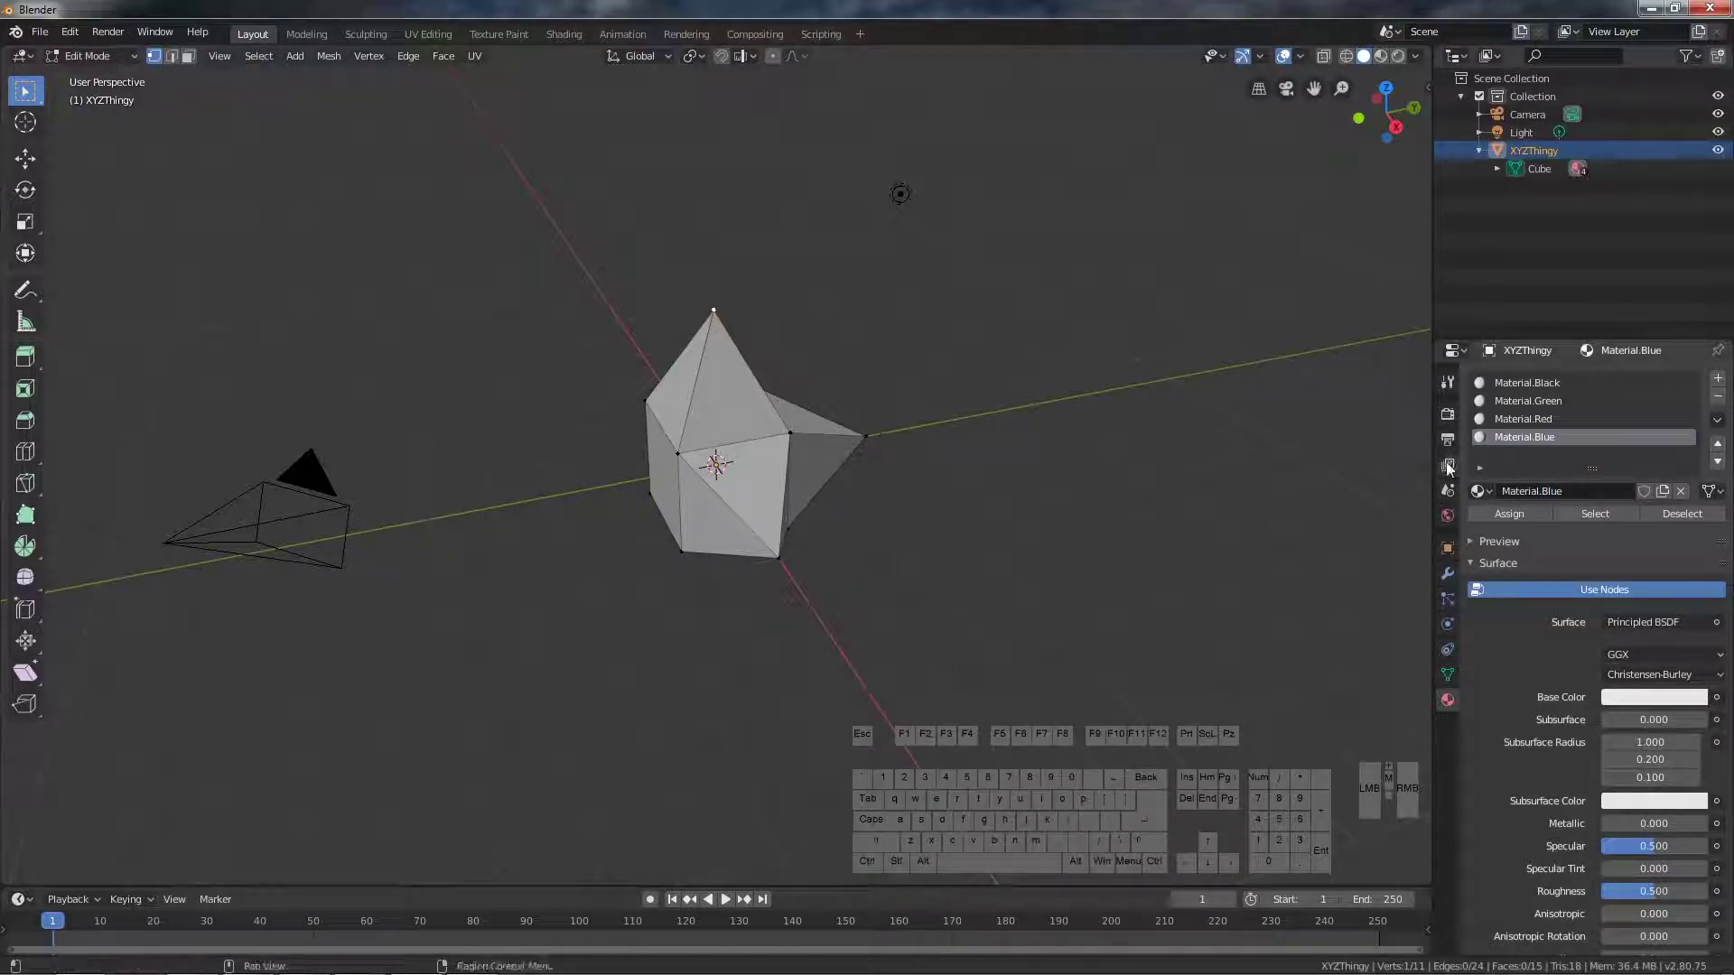
# Step: Darken Material.Black's base colour to grey
pyautogui.click(1540, 383)
pyautogui.scroll(2, 845, 390)
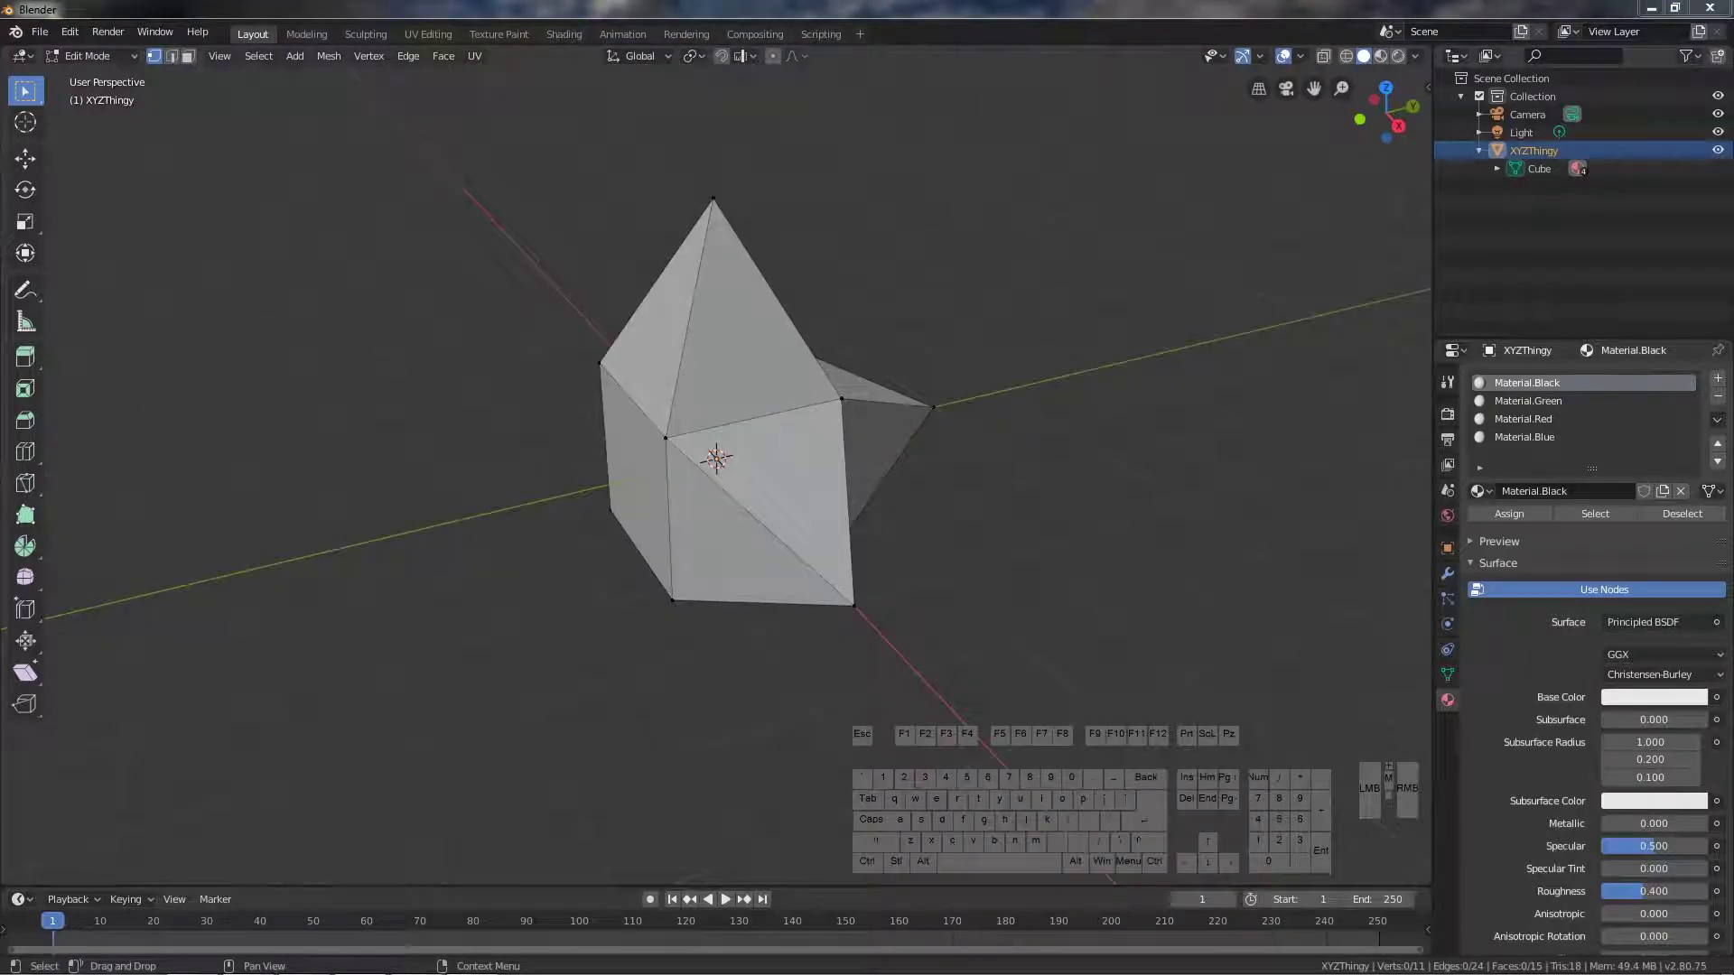
pyautogui.hotkey('alt', 'a')
pyautogui.moveTo(1139, 271); pyautogui.dragTo(999, 325, button='middle')
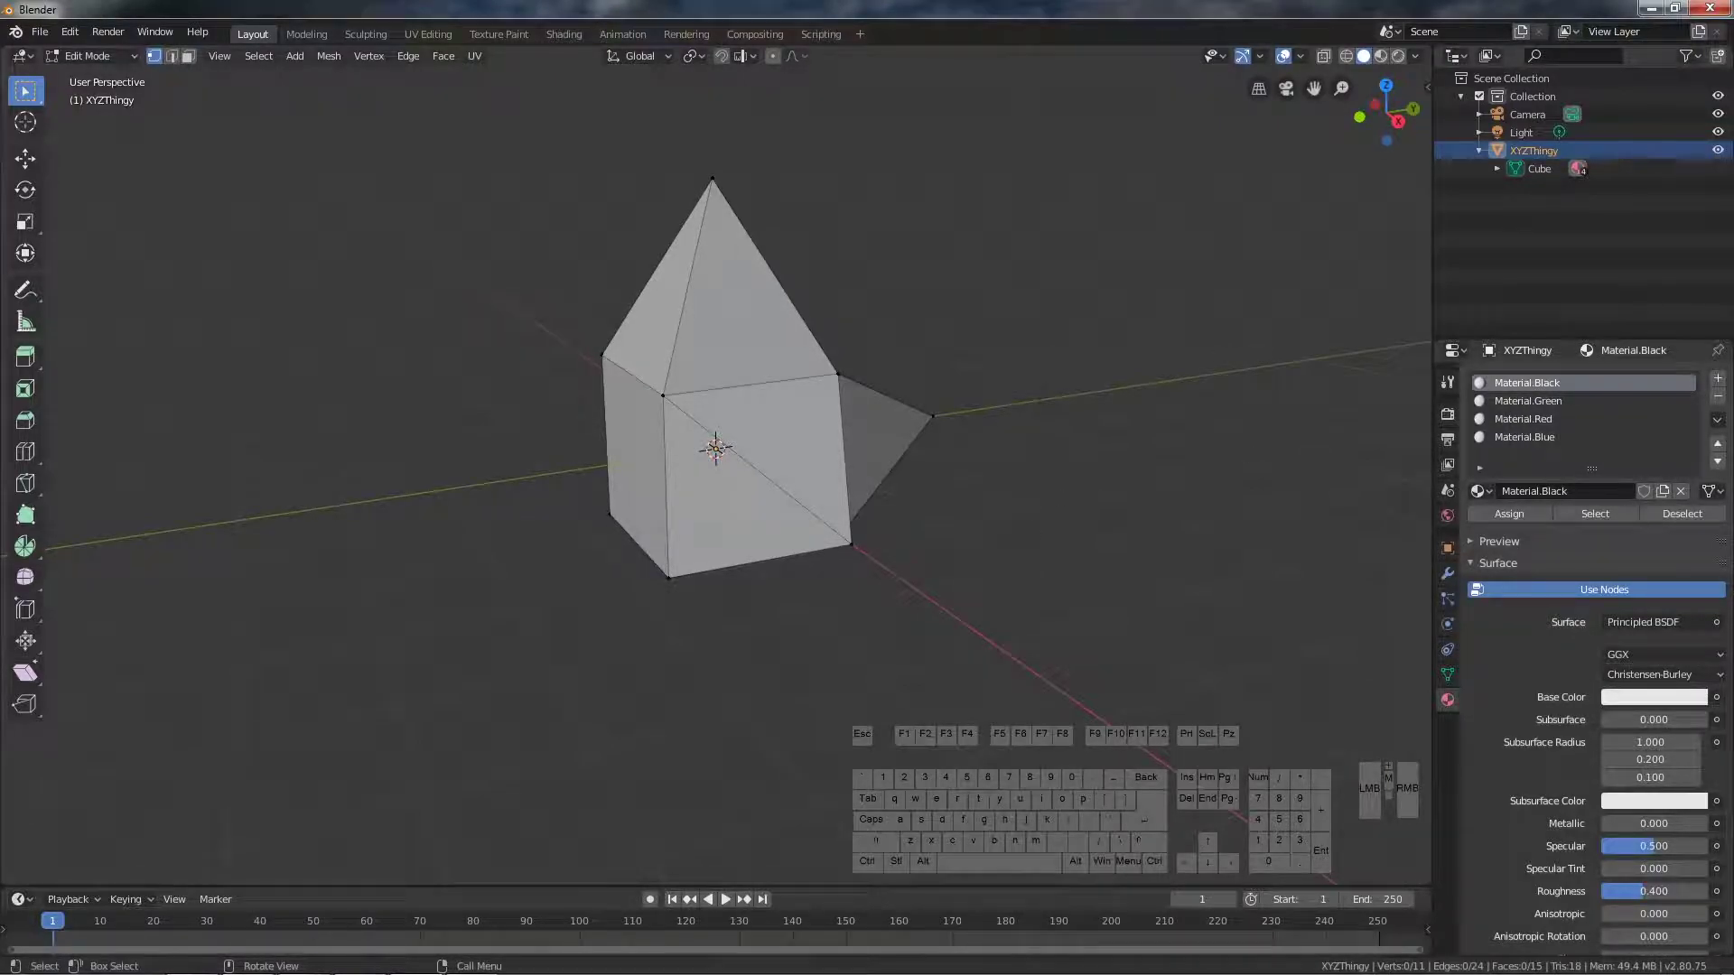
pyautogui.click(1629, 698)
pyautogui.moveTo(1678, 538); pyautogui.dragTo(1685, 564)
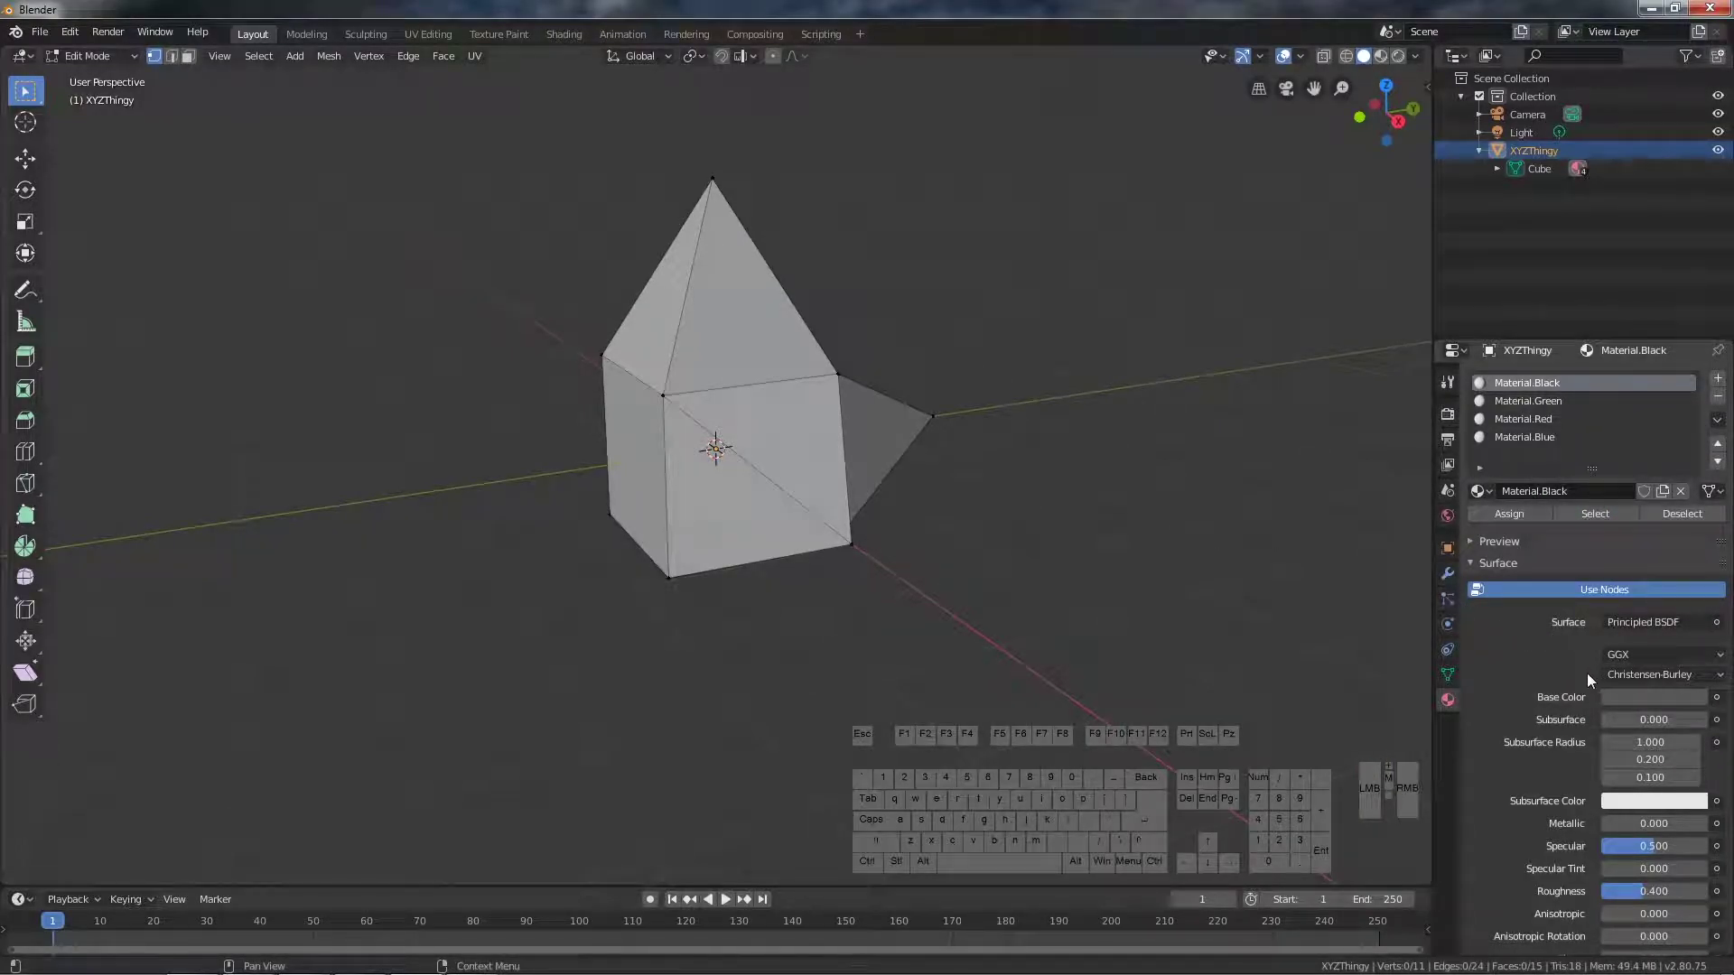
# Step: Assign Material.Black to the centre cube's left, front and bottom faces
pyautogui.moveTo(1048, 578); pyautogui.dragTo(1129, 474, button='middle')
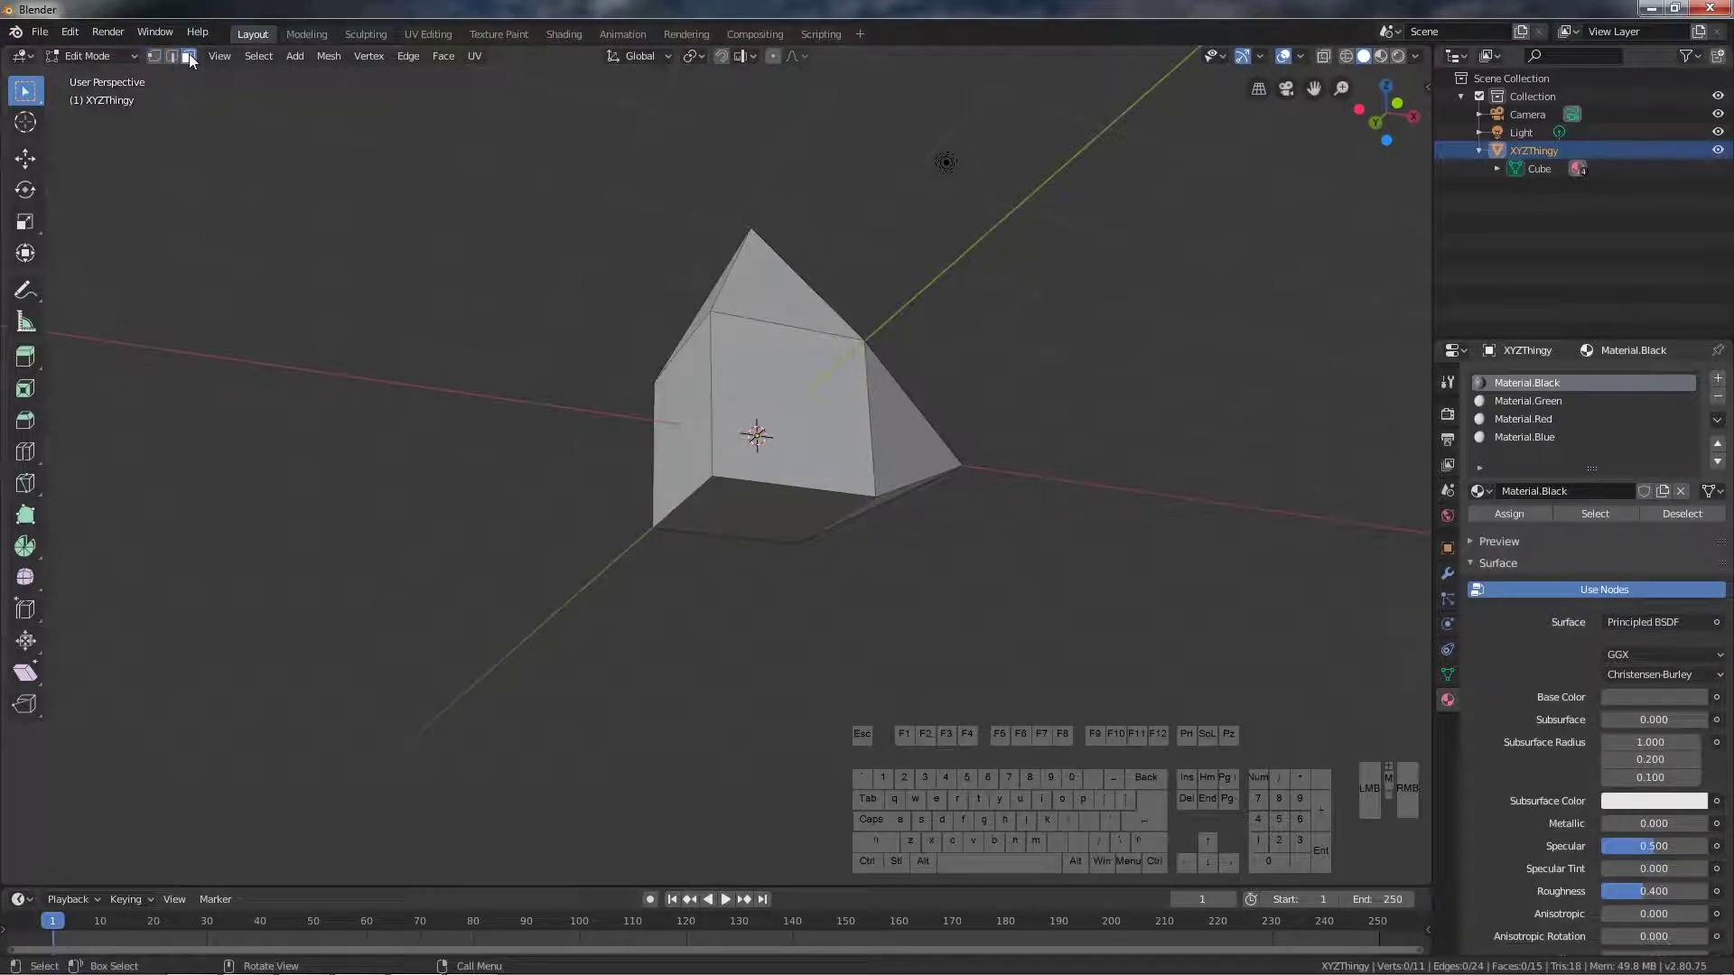
pyautogui.moveTo(675, 368); pyautogui.dragTo(708, 382, button='middle')
pyautogui.click(708, 382)
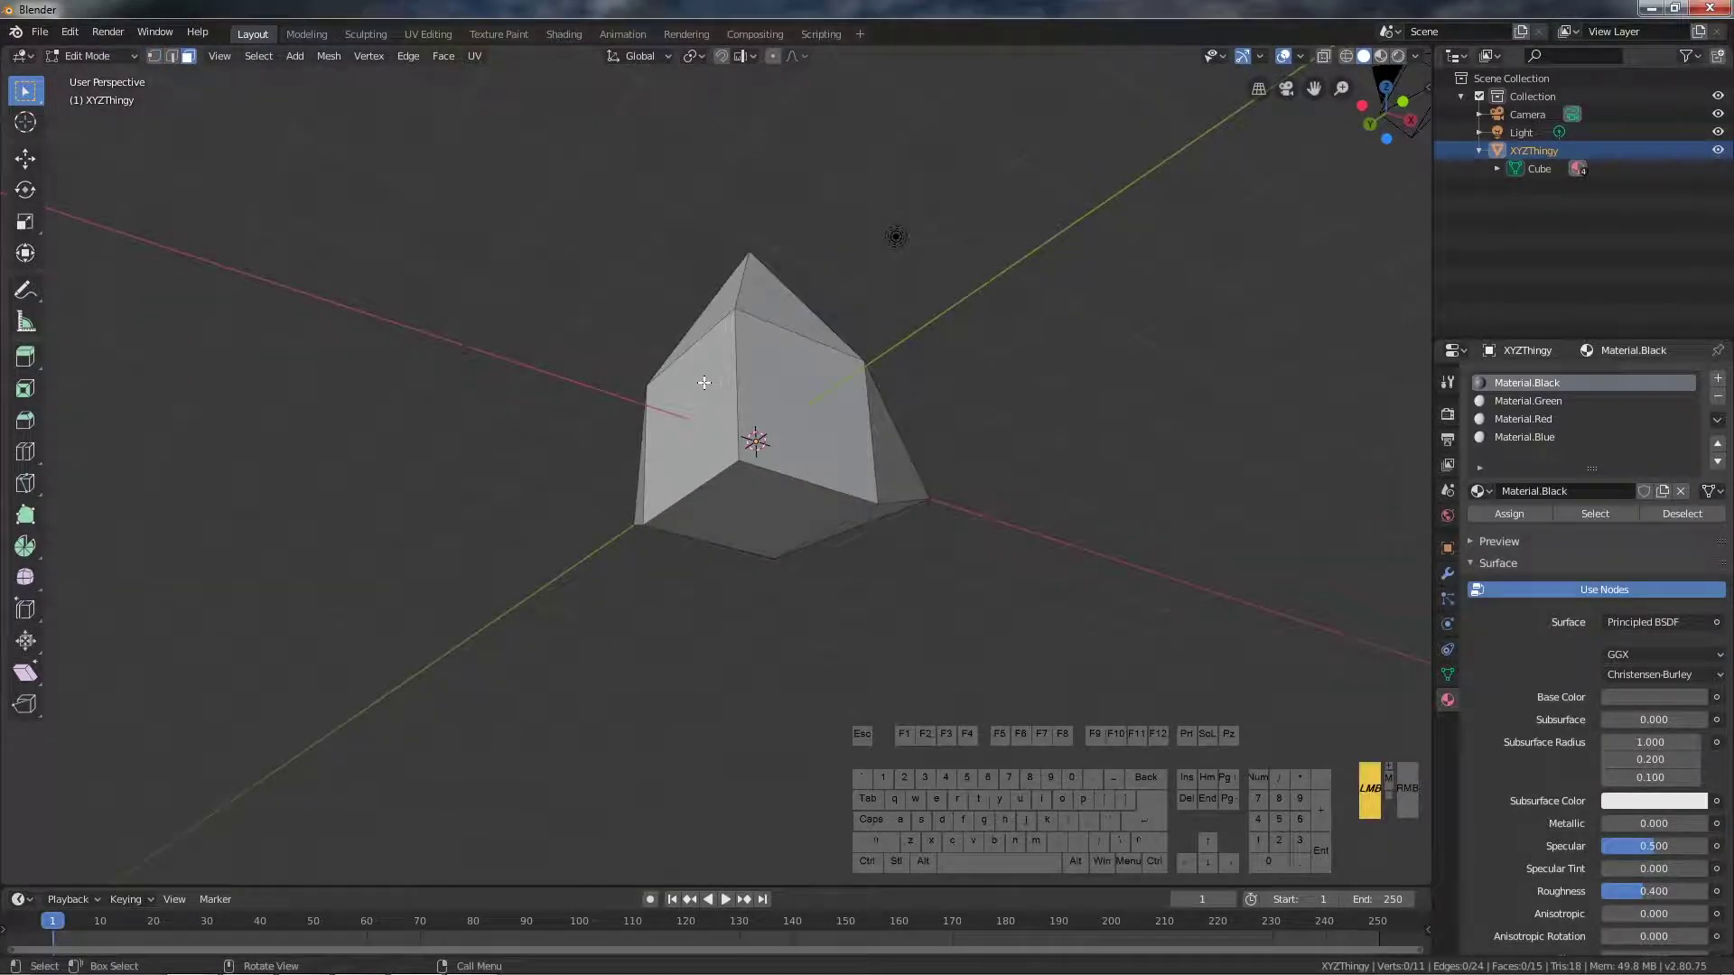
pyautogui.keyDown('shift'); pyautogui.click(794, 380); pyautogui.keyUp('shift')
pyautogui.keyDown('shift'); pyautogui.click(764, 498); pyautogui.keyUp('shift')
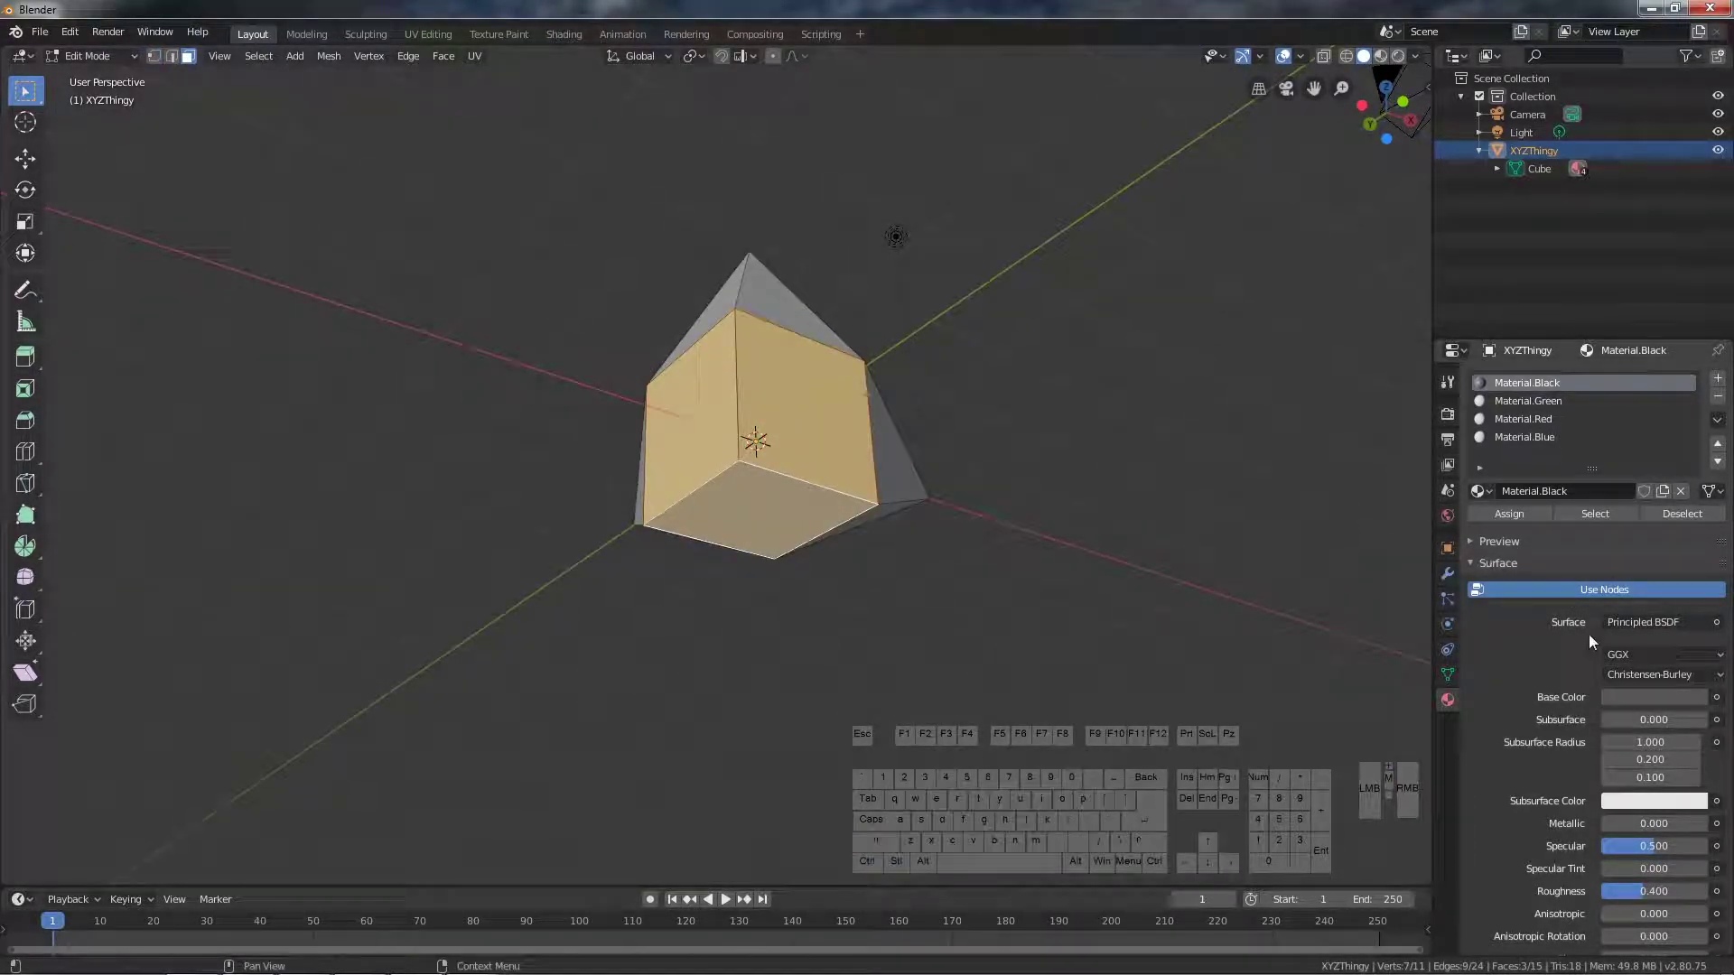
pyautogui.click(1503, 513)
pyautogui.moveTo(963, 470)
pyautogui.mouseDown(button='middle')
pyautogui.moveTo(918, 515)
pyautogui.moveTo(974, 472)
pyautogui.mouseUp(button='middle')
pyautogui.hotkey('alt', 'a')
# Step: In Material Preview, give Material.Red a red base colour and assign it to four arm faces
pyautogui.click(1382, 57)
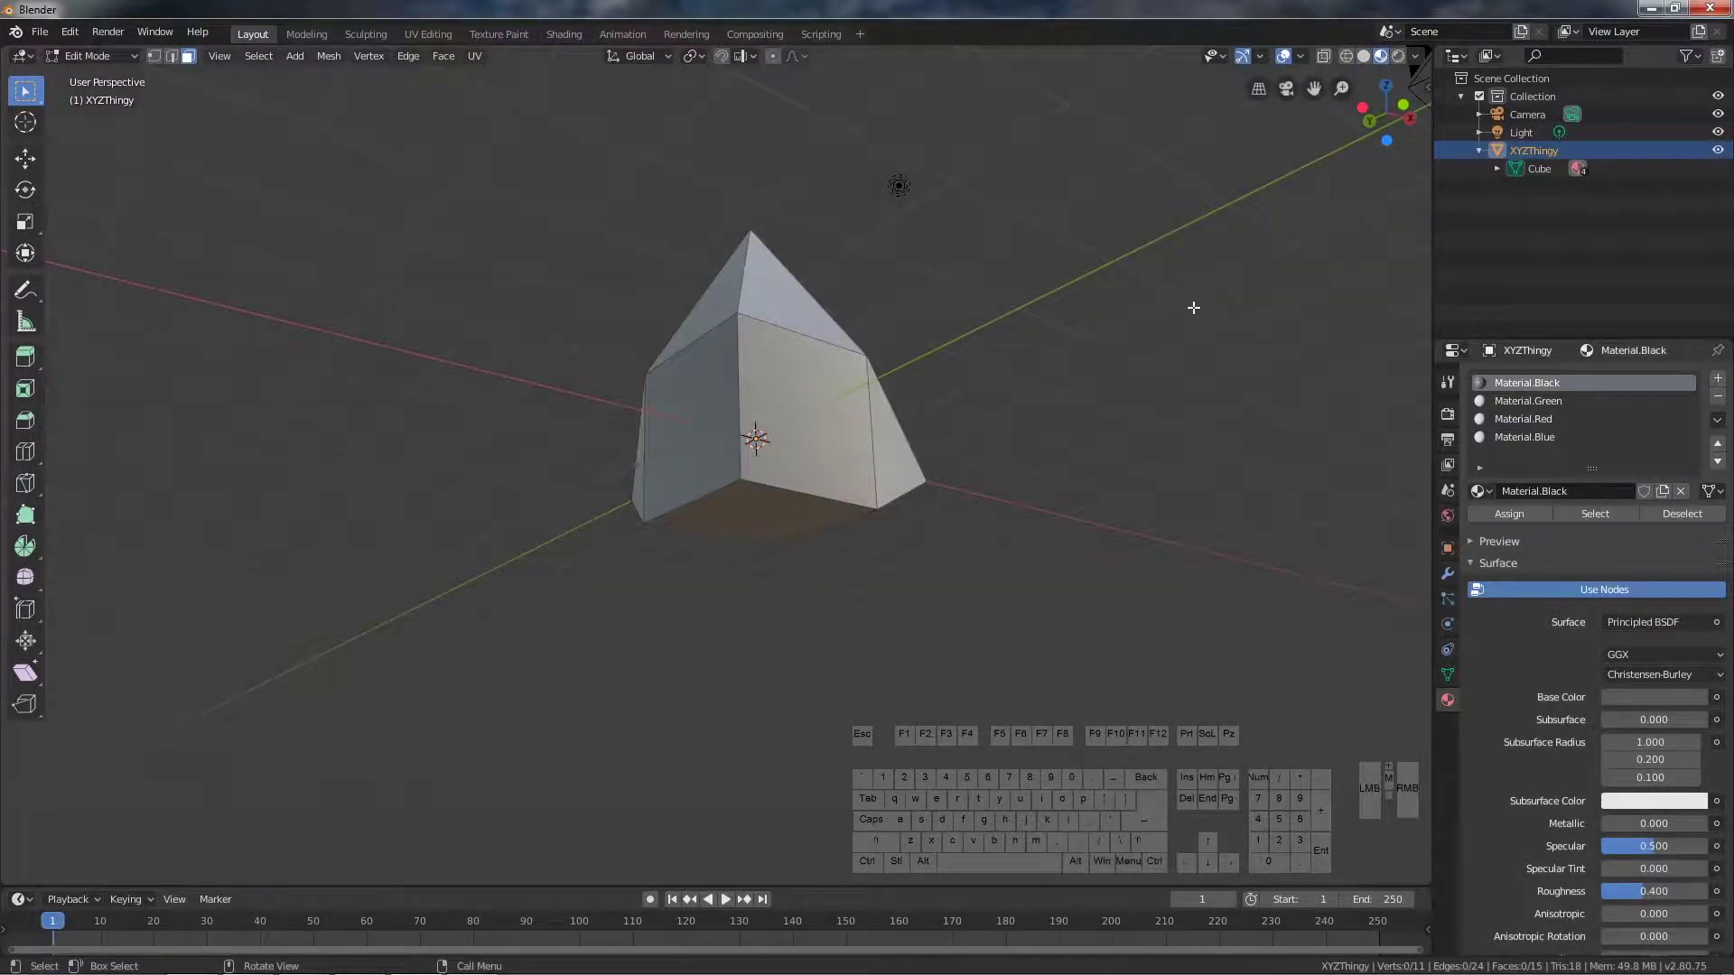
pyautogui.moveTo(1193, 307); pyautogui.dragTo(891, 404, button='middle')
pyautogui.click(735, 410)
pyautogui.keyDown('shift'); pyautogui.click(686, 472); pyautogui.keyUp('shift')
pyautogui.keyDown('shift'); pyautogui.click(778, 515); pyautogui.keyUp('shift')
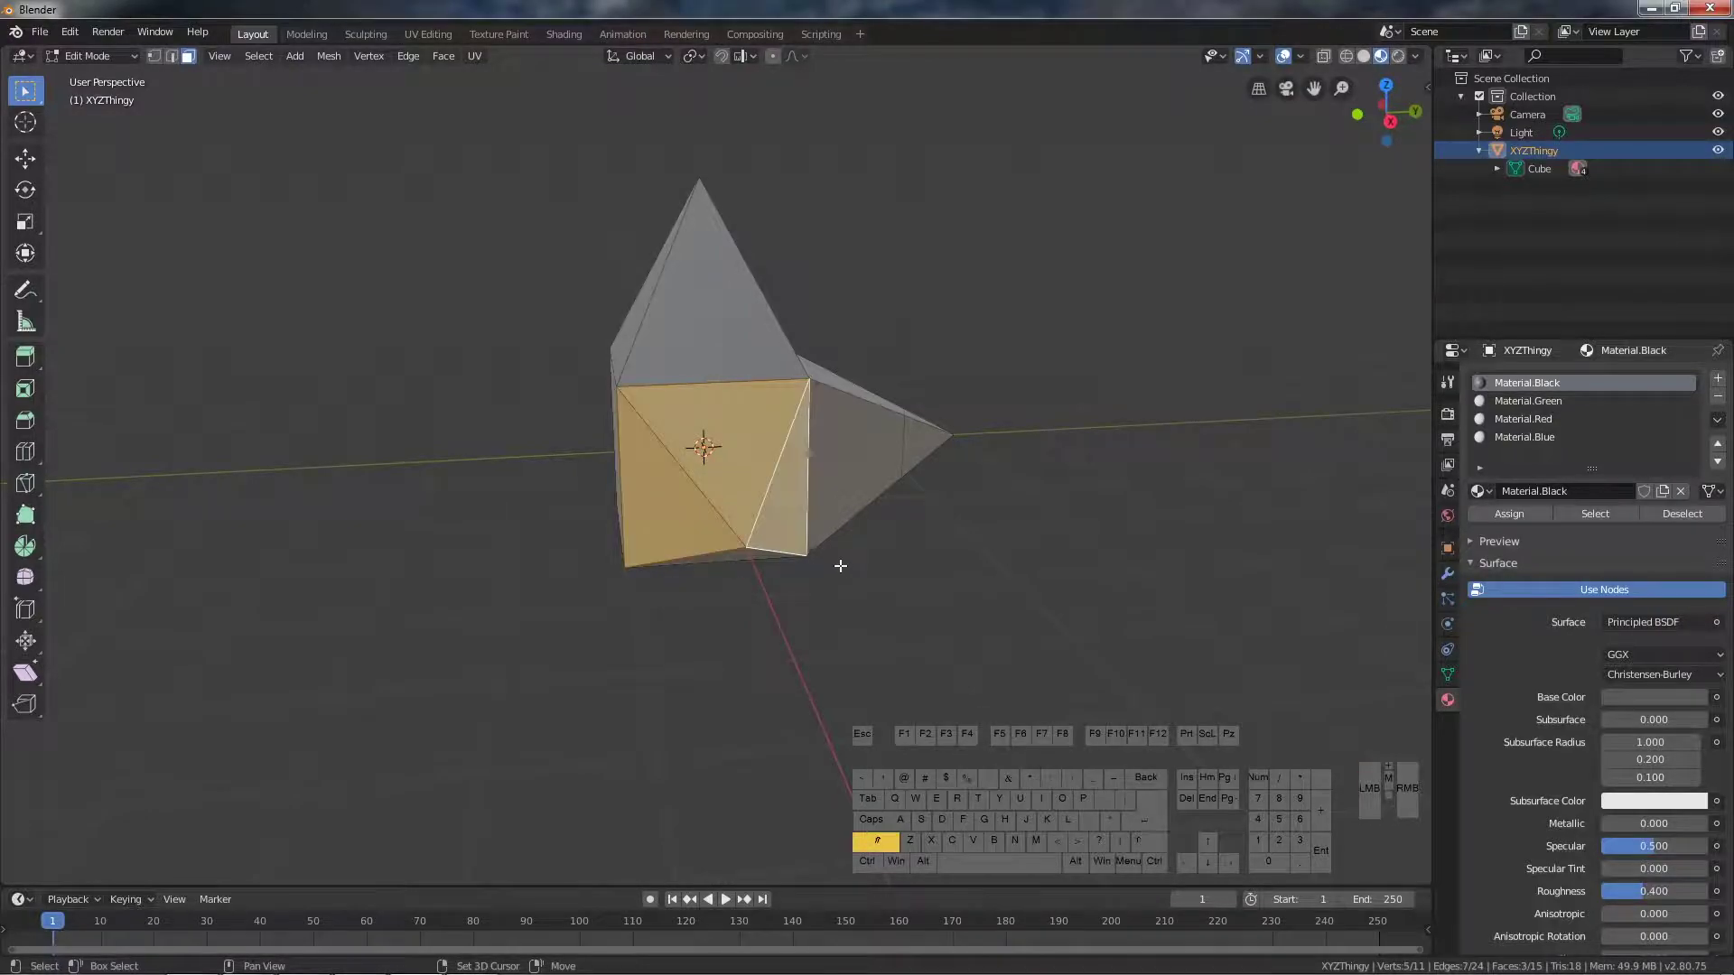
pyautogui.moveTo(841, 565); pyautogui.dragTo(778, 499, button='middle')
pyautogui.keyDown('shift'); pyautogui.click(764, 478); pyautogui.keyUp('shift')
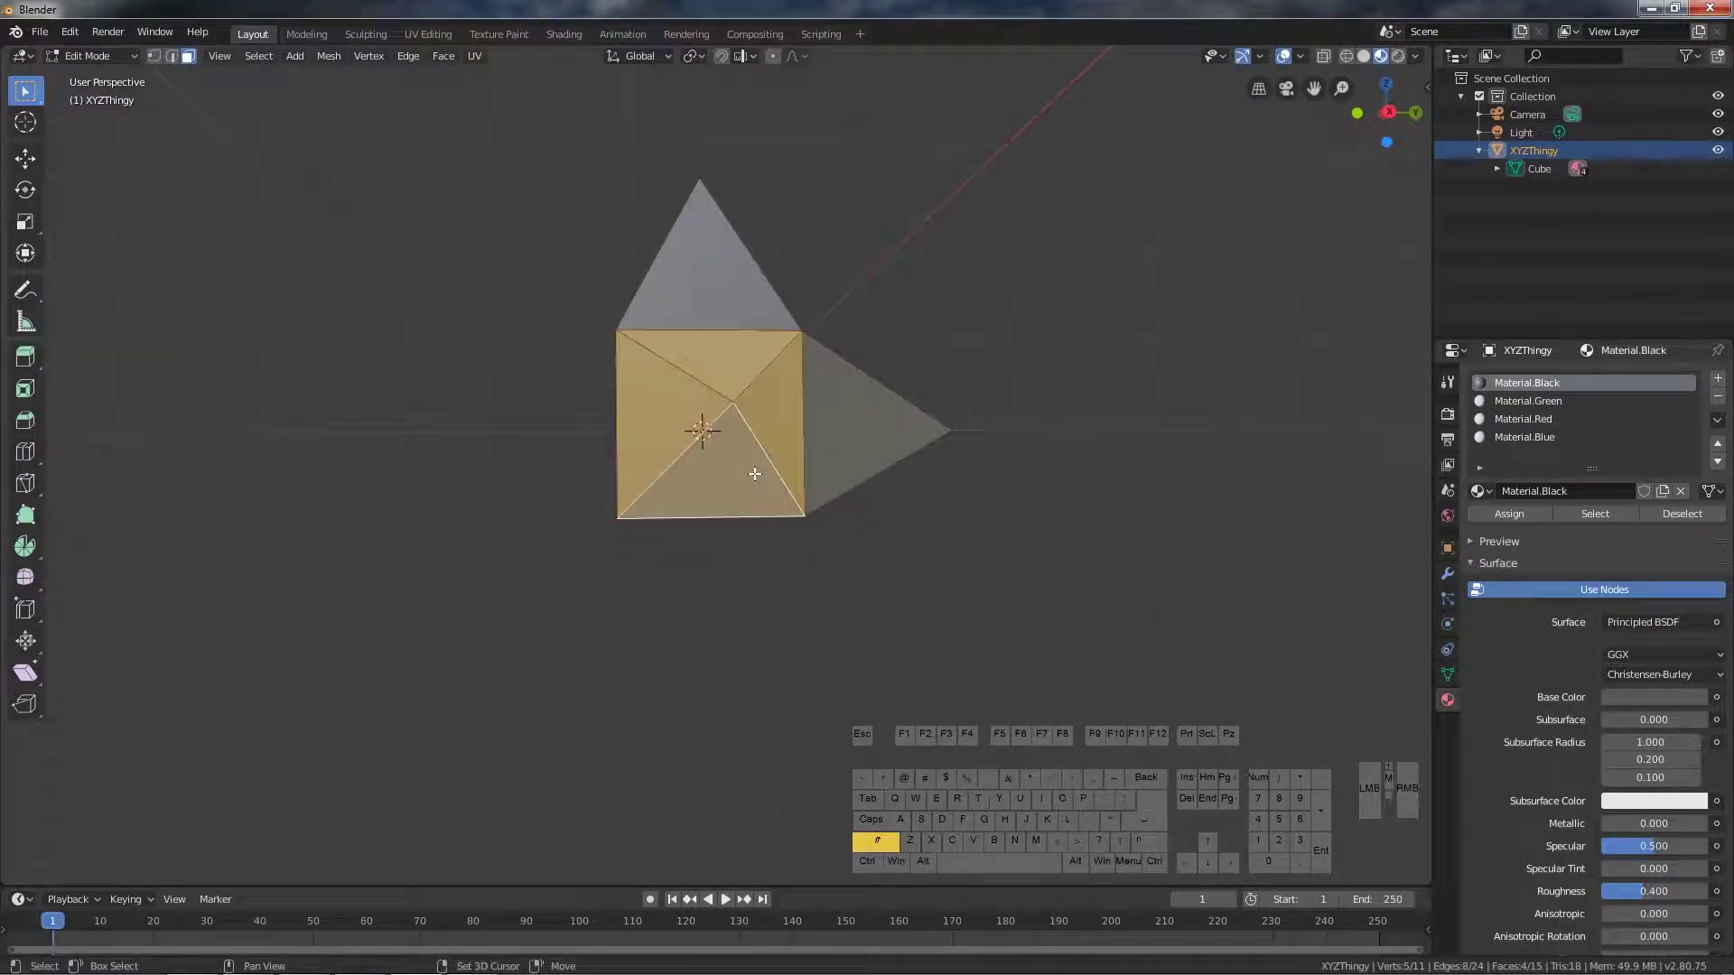
pyautogui.click(1535, 421)
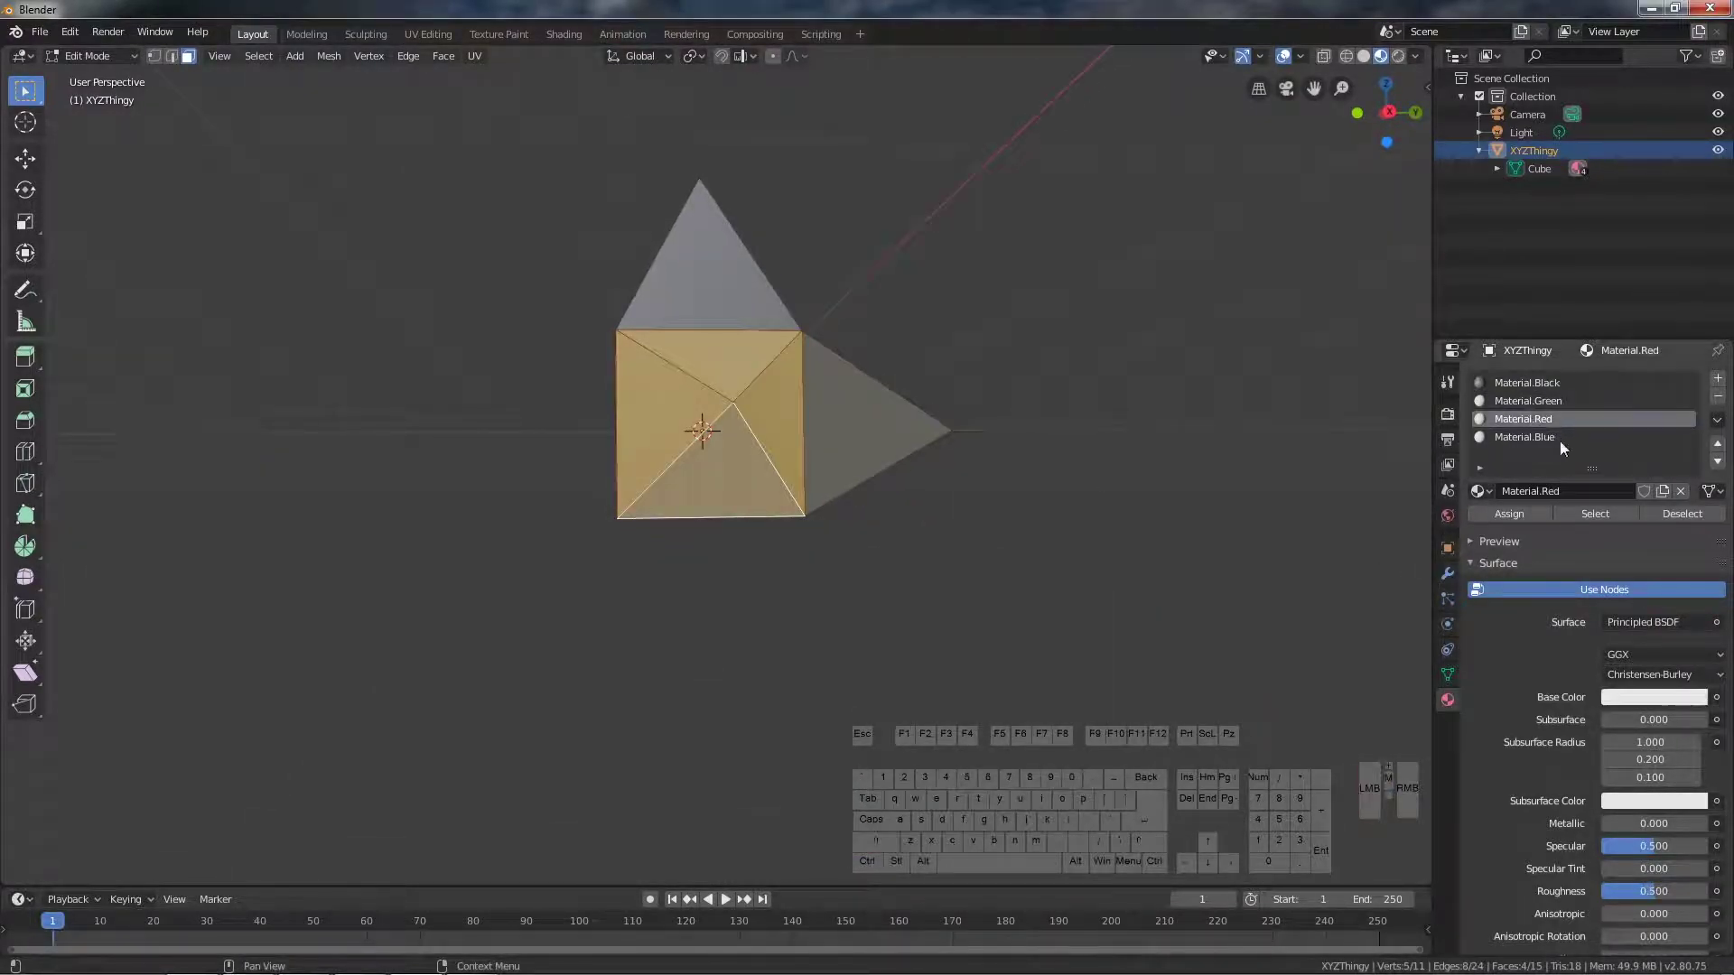
pyautogui.click(1625, 701)
pyautogui.click(1615, 562)
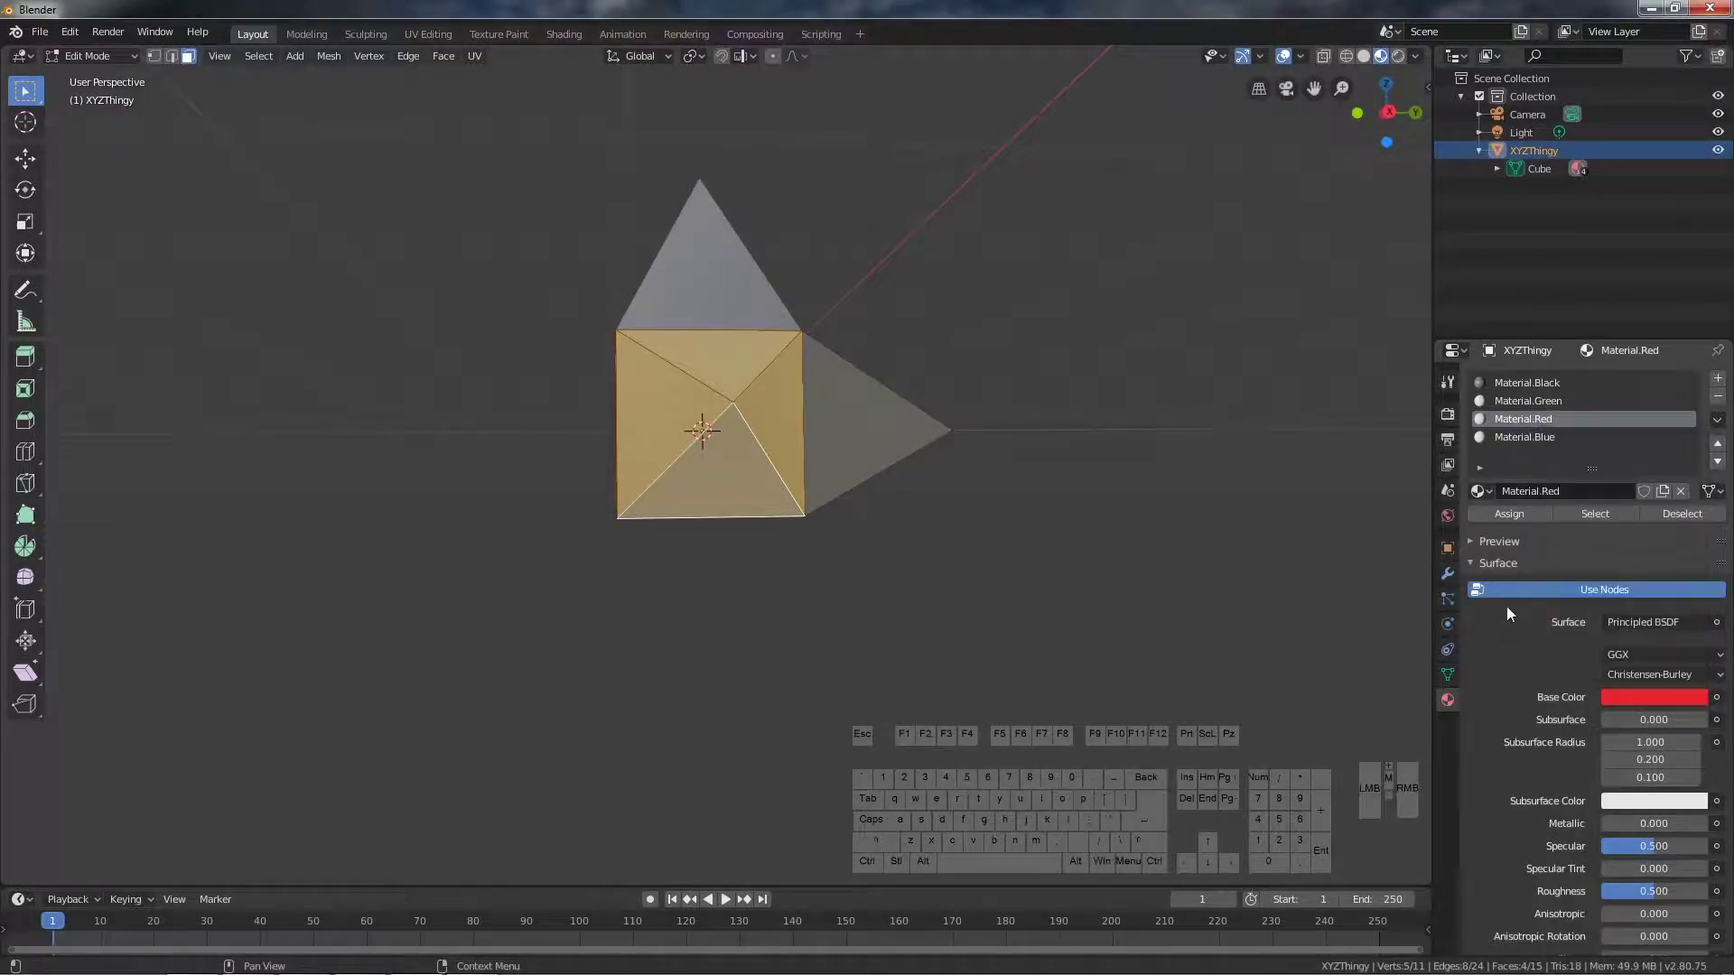
pyautogui.click(1520, 517)
# Step: Select four faces on another arrow tip
pyautogui.moveTo(1079, 535); pyautogui.dragTo(1179, 612, button='middle')
pyautogui.click(820, 379)
pyautogui.moveTo(820, 380); pyautogui.dragTo(697, 426, button='middle')
pyautogui.keyDown('shift'); pyautogui.click(667, 398); pyautogui.keyUp('shift')
pyautogui.keyDown('shift'); pyautogui.click(637, 394); pyautogui.keyUp('shift')
pyautogui.keyDown('shift'); pyautogui.click(762, 442); pyautogui.keyUp('shift')
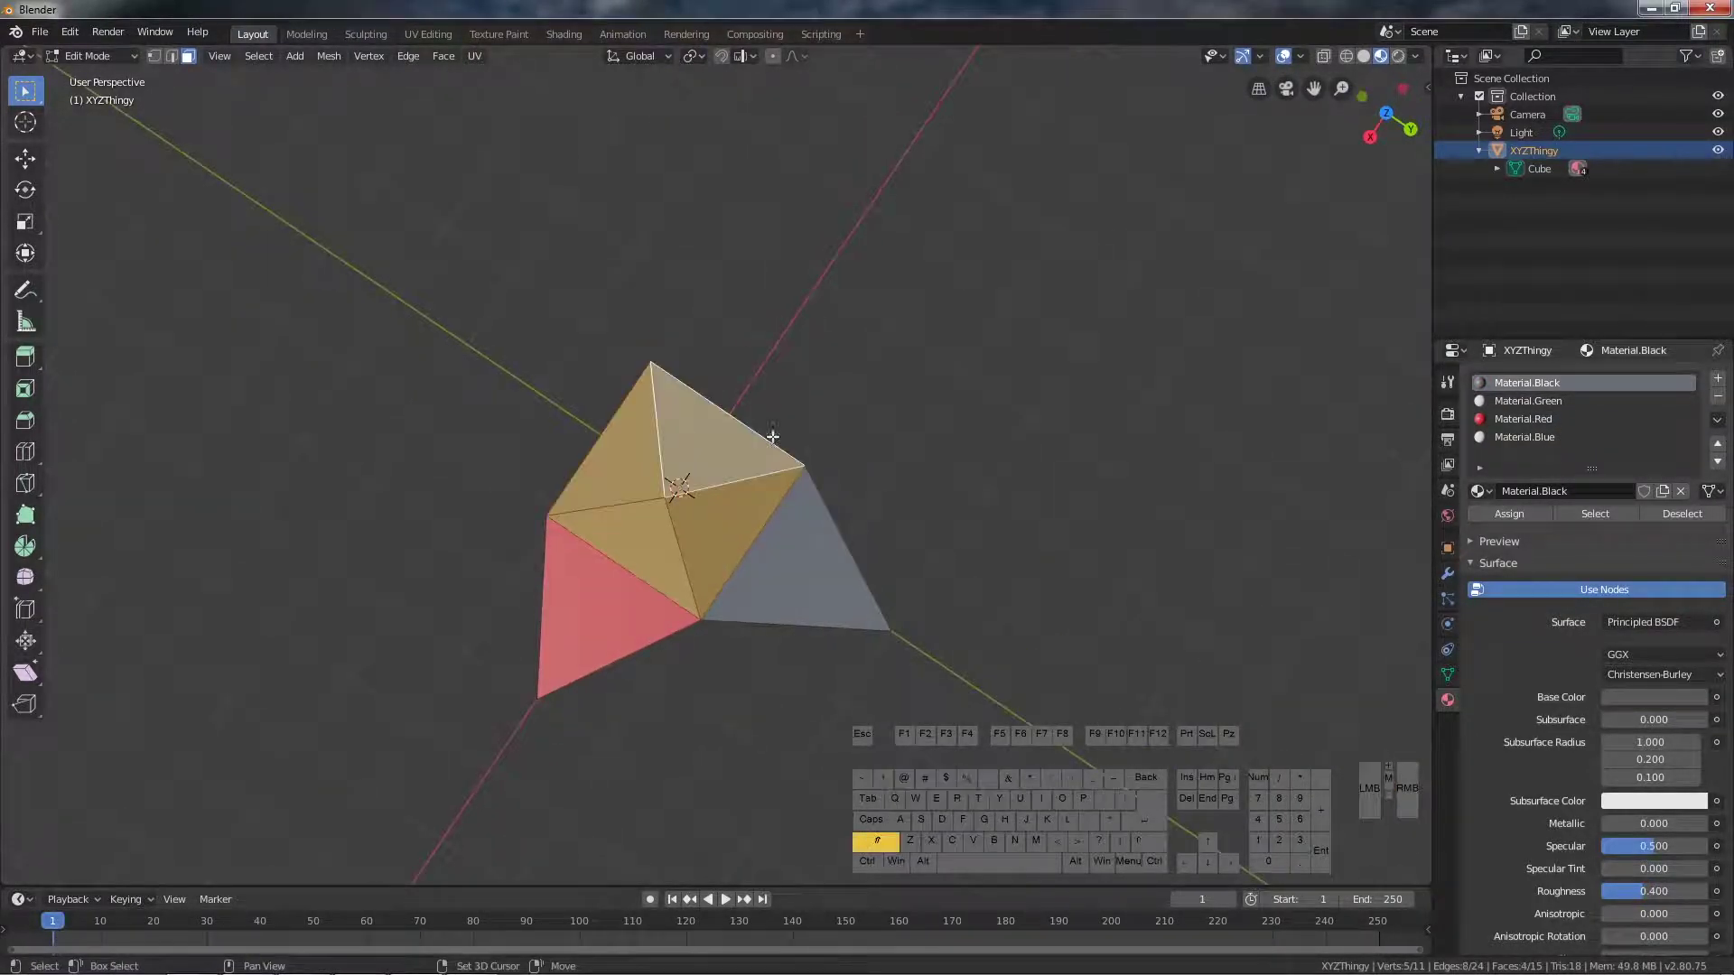
# Step: Set Material.Blue's base colour to blue
pyautogui.click(1537, 436)
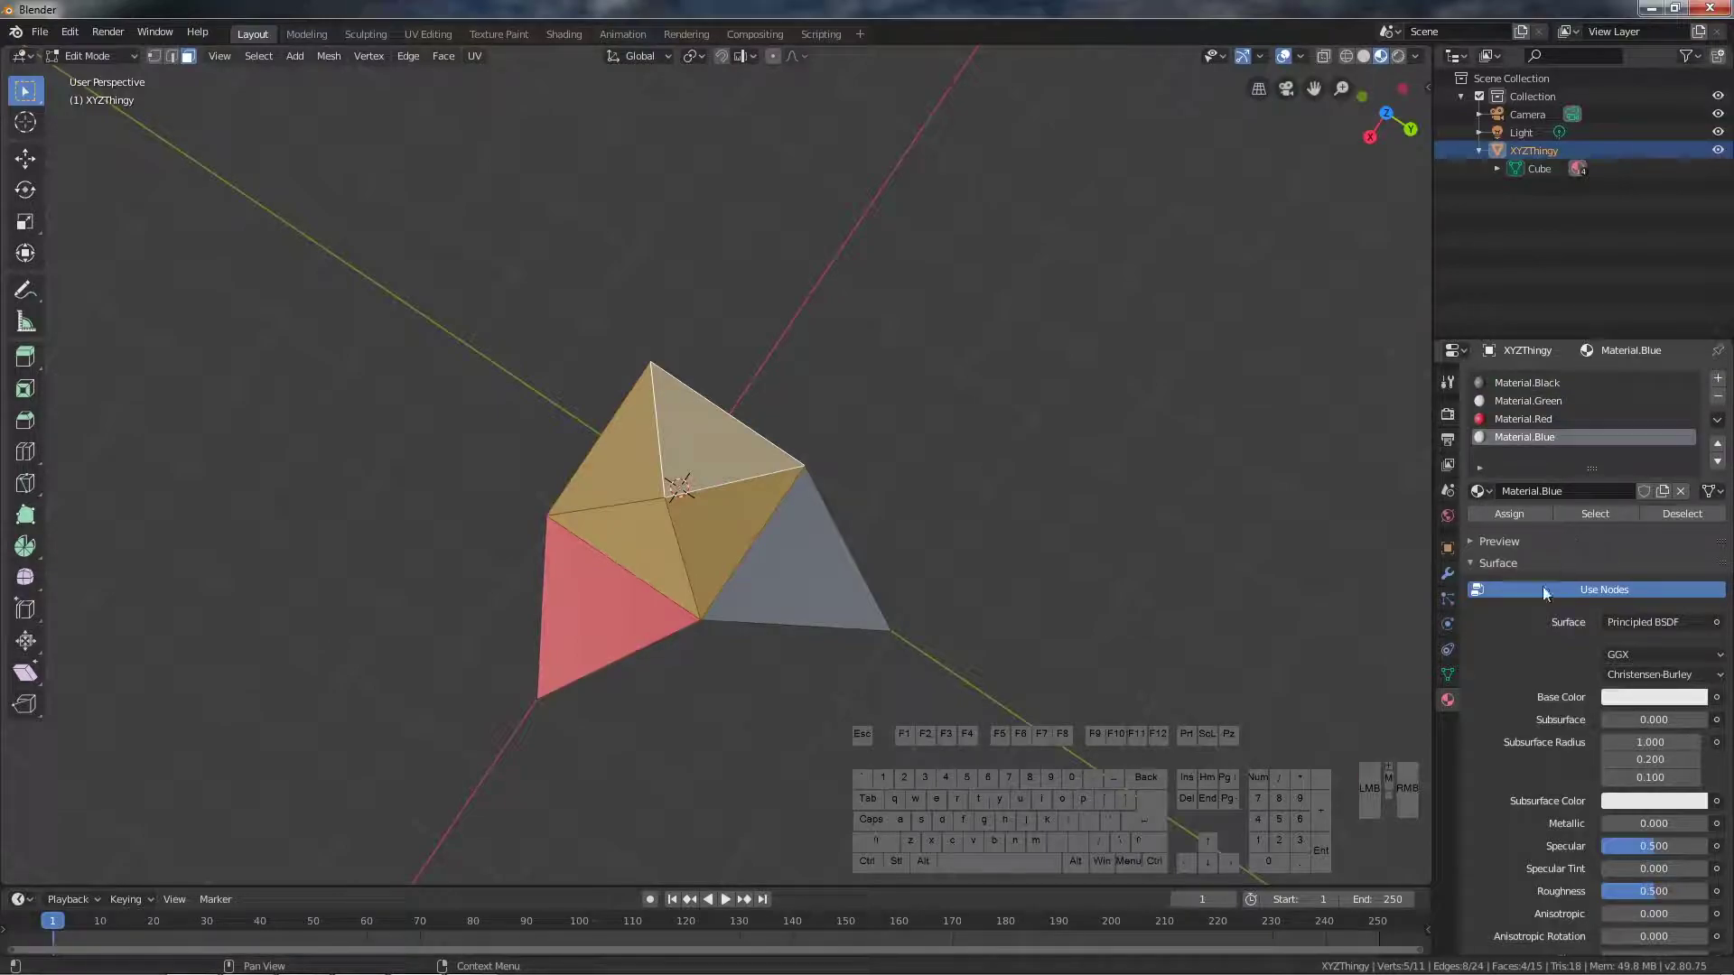
pyautogui.click(1635, 698)
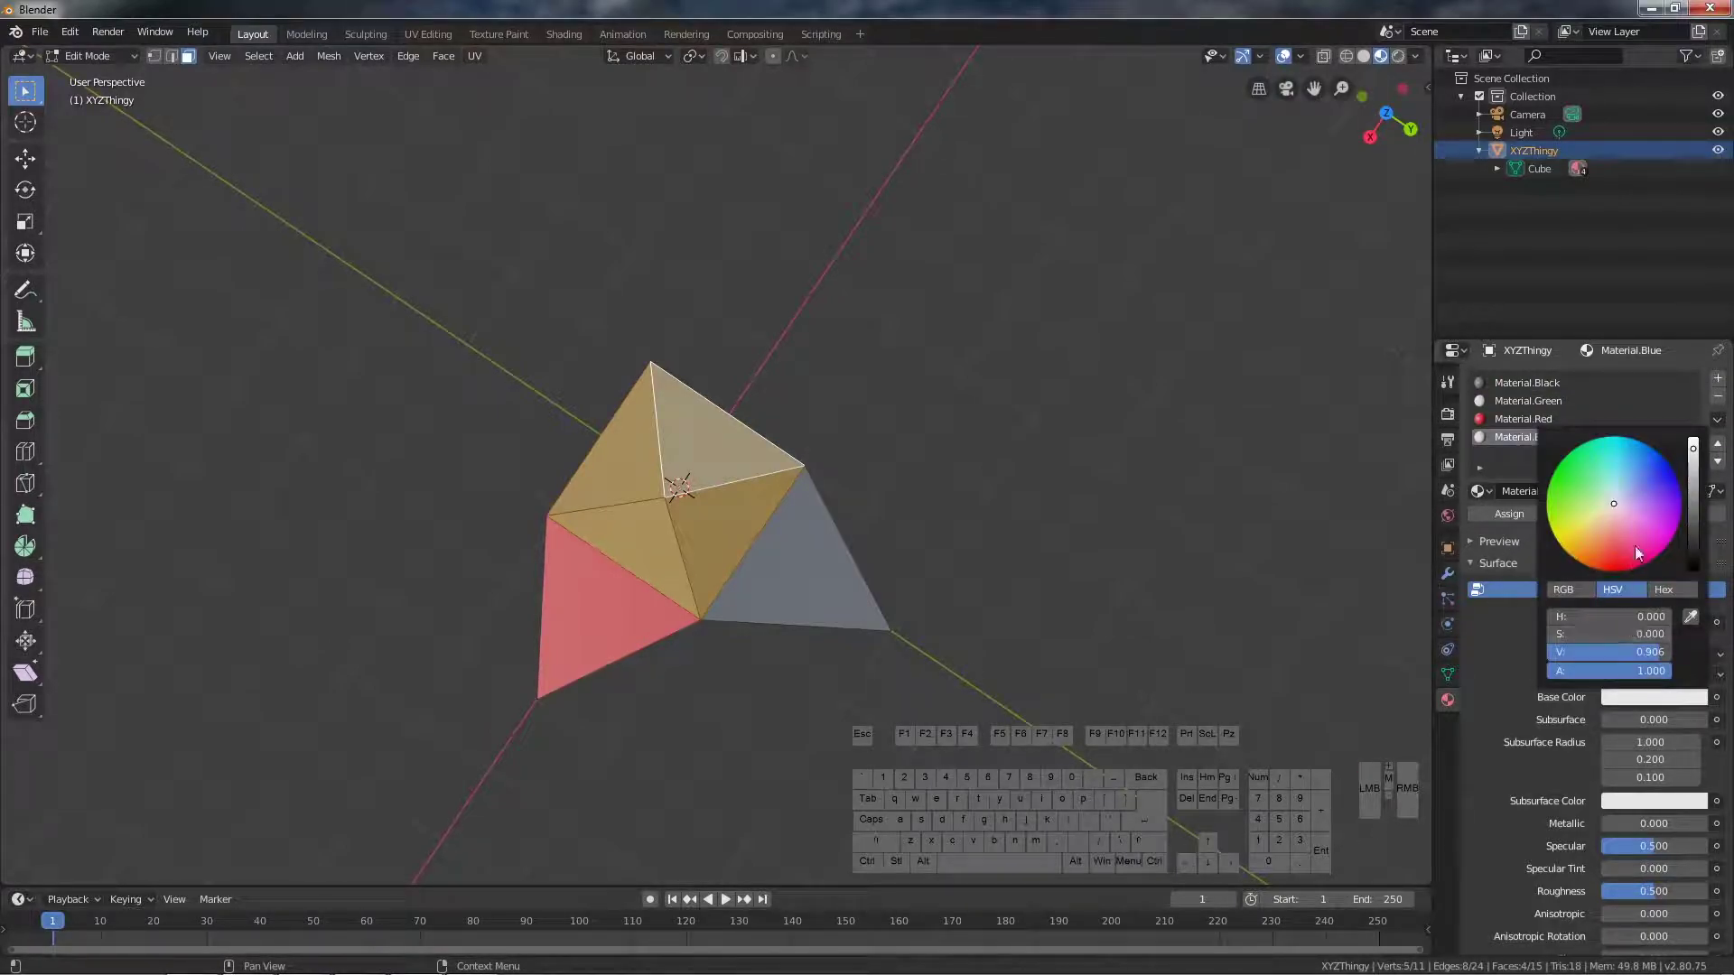
pyautogui.click(1659, 480)
# Step: Colour the remaining arrow tip's faces with a green Material.Green and show the transform sidebar
pyautogui.moveTo(1042, 608); pyautogui.dragTo(1053, 410, button='middle')
pyautogui.click(763, 424)
pyautogui.keyDown('shift'); pyautogui.click(811, 470); pyautogui.keyUp('shift')
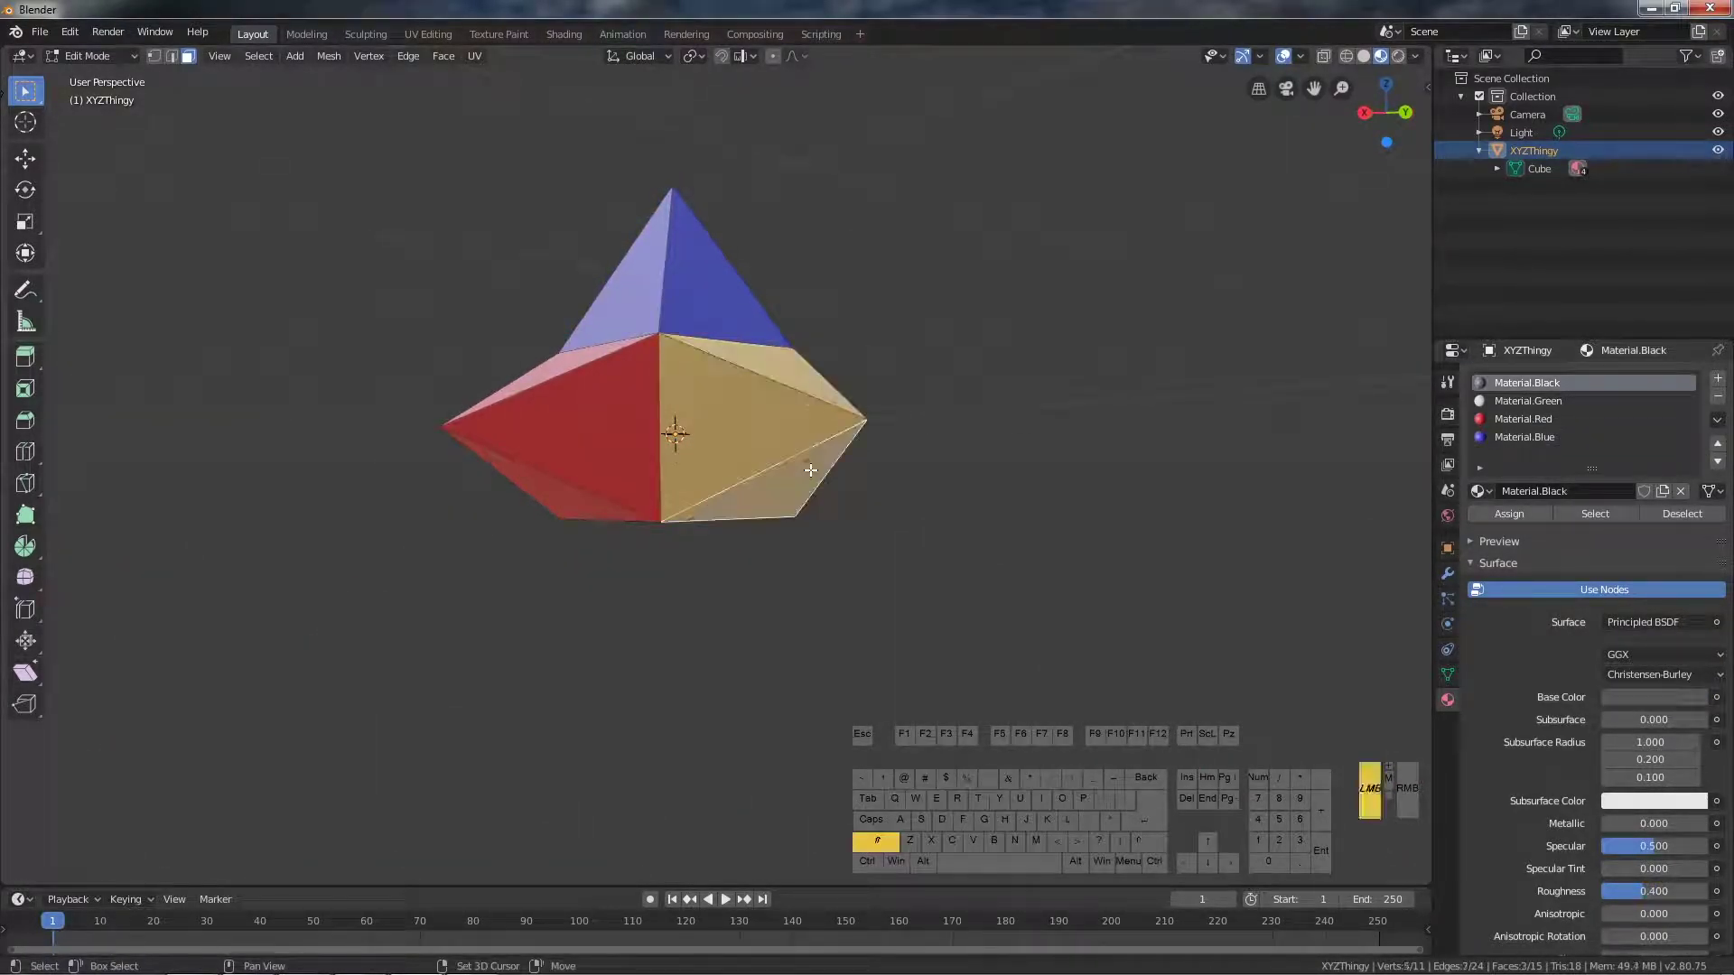
pyautogui.moveTo(810, 470); pyautogui.dragTo(836, 472, button='middle')
pyautogui.keyDown('shift'); pyautogui.click(750, 423); pyautogui.keyUp('shift')
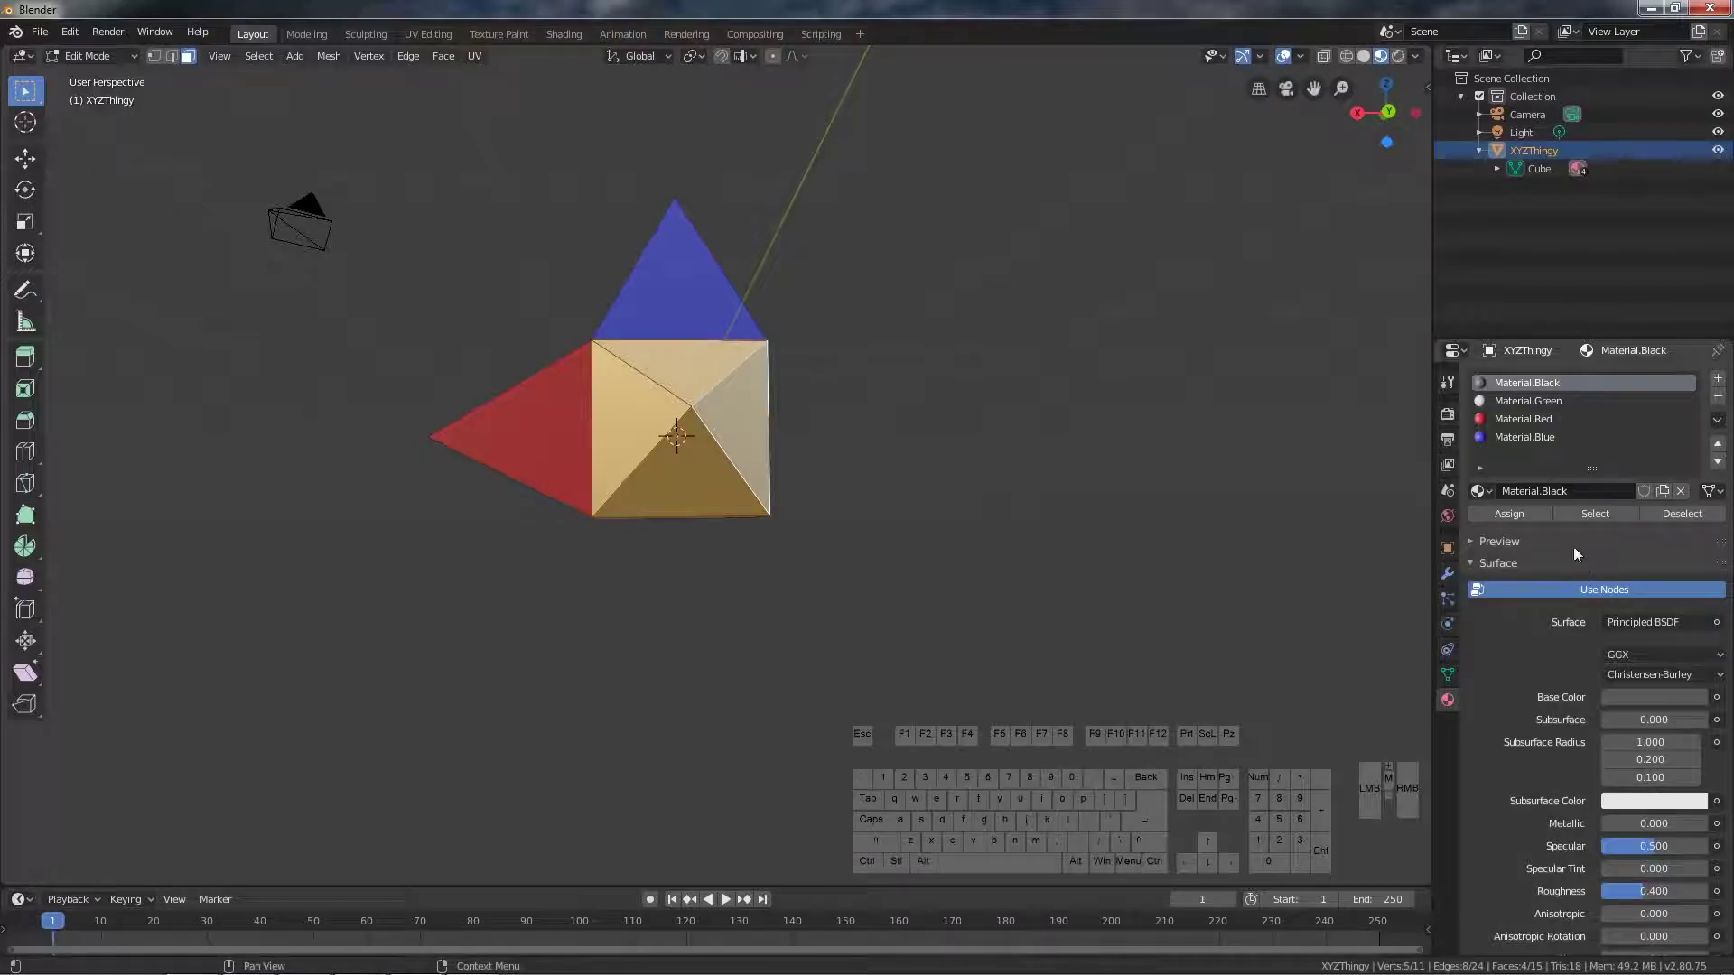
pyautogui.click(1536, 403)
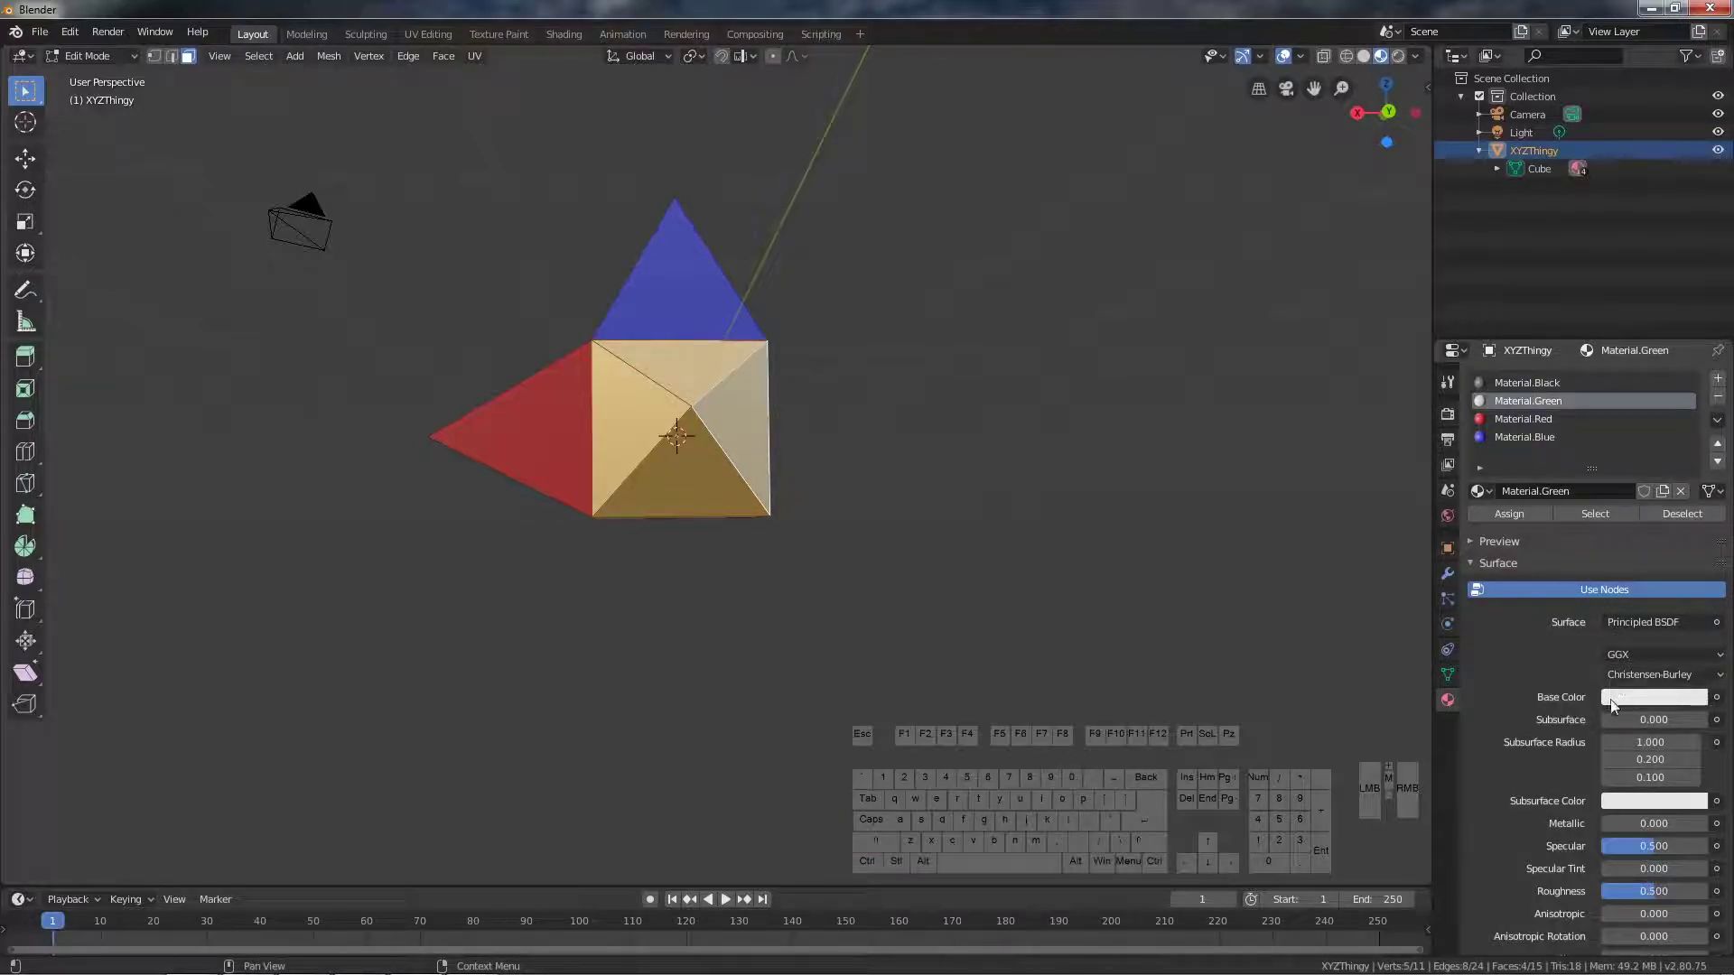
pyautogui.click(1617, 697)
pyautogui.moveTo(1565, 503); pyautogui.dragTo(1559, 496)
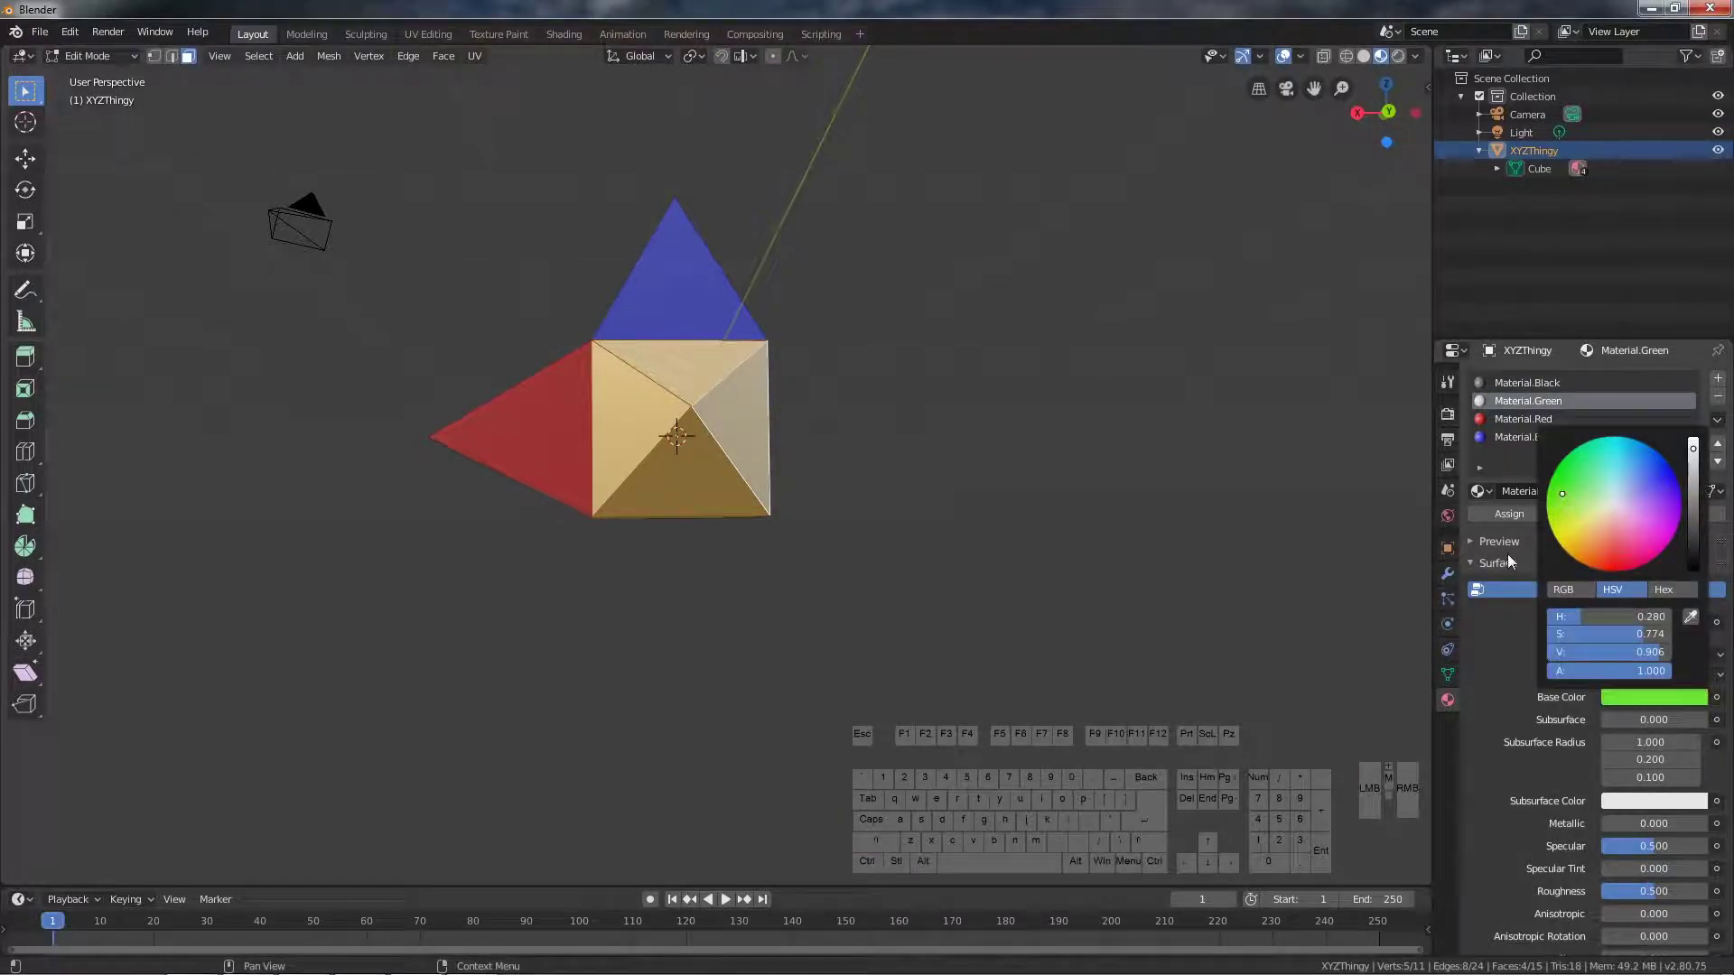
pyautogui.click(1508, 514)
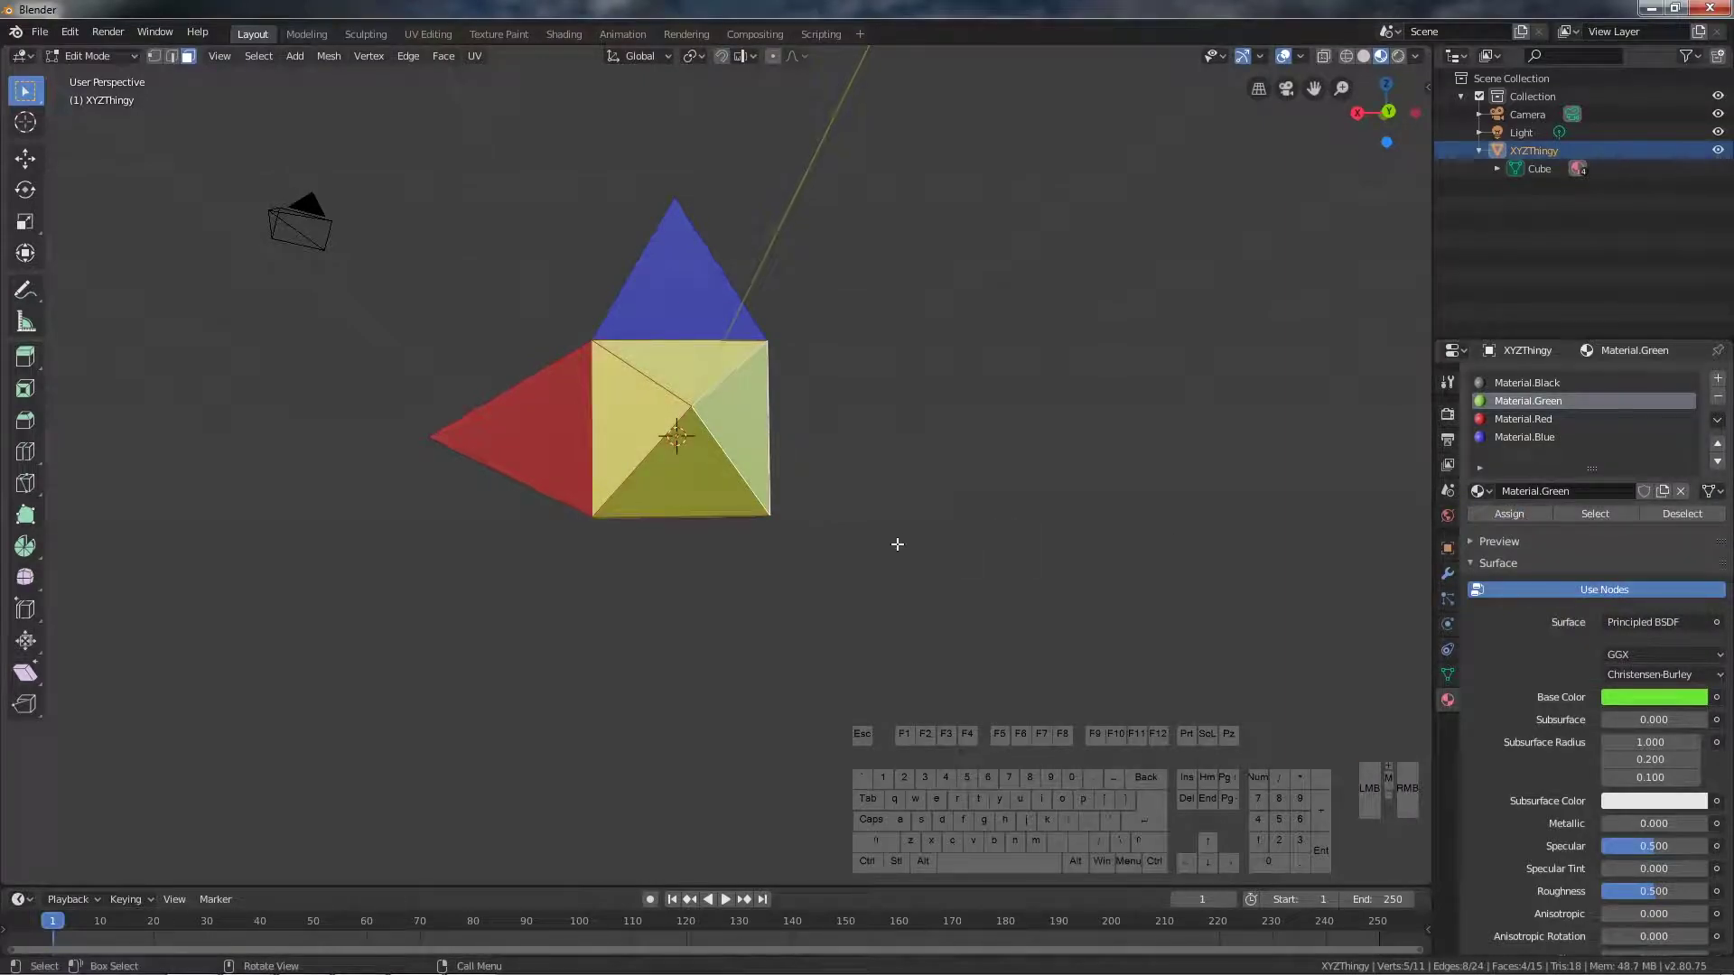
pyautogui.moveTo(898, 542); pyautogui.dragTo(1114, 617, button='middle')
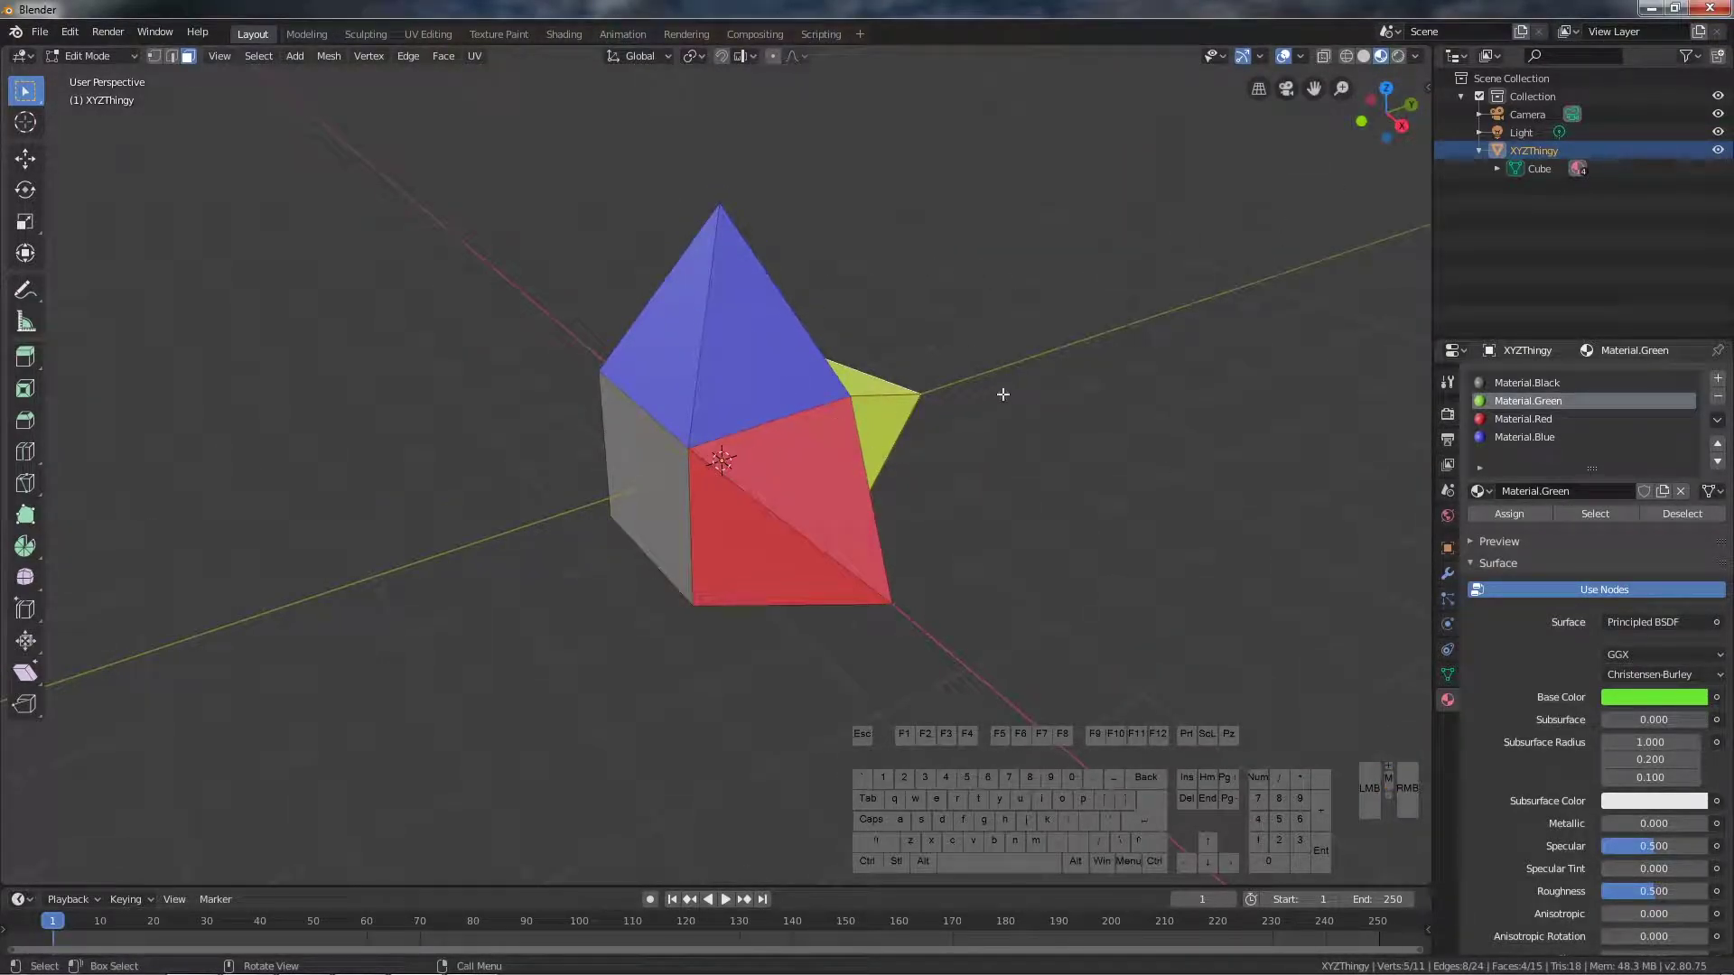
pyautogui.click(1427, 88)
# Step: Save As, replacing 'untitled' with XYZThingy to write XYZThingy.blend to Documents
pyautogui.click(41, 32)
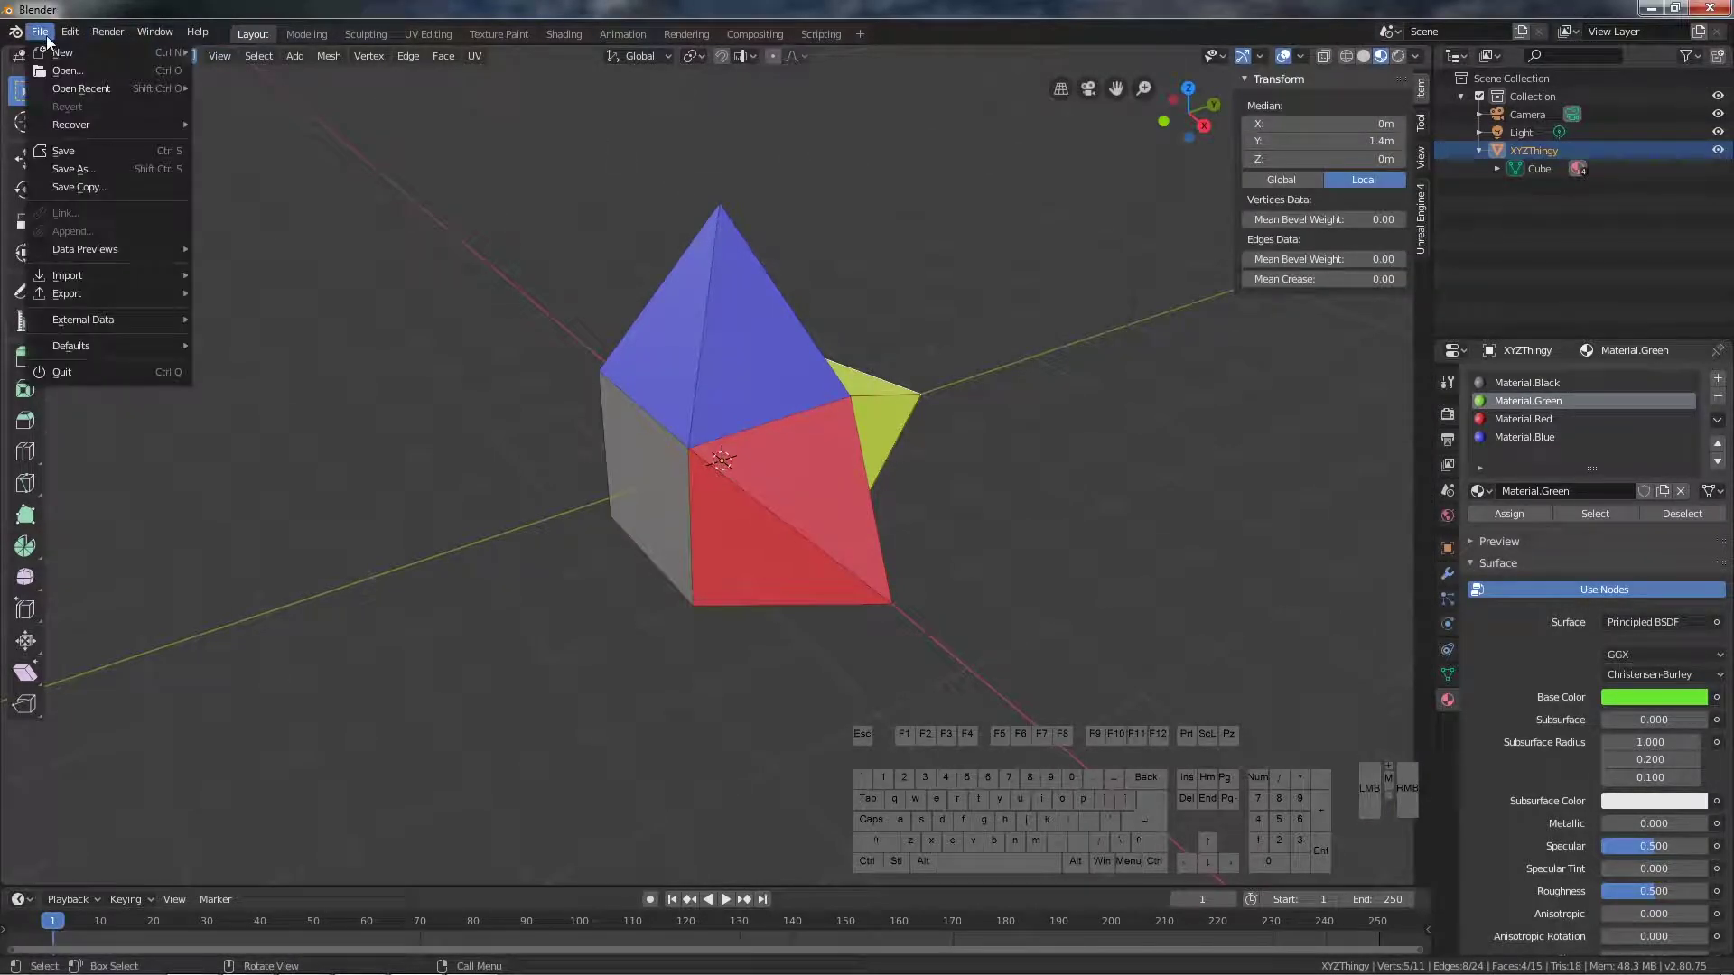
pyautogui.click(70, 170)
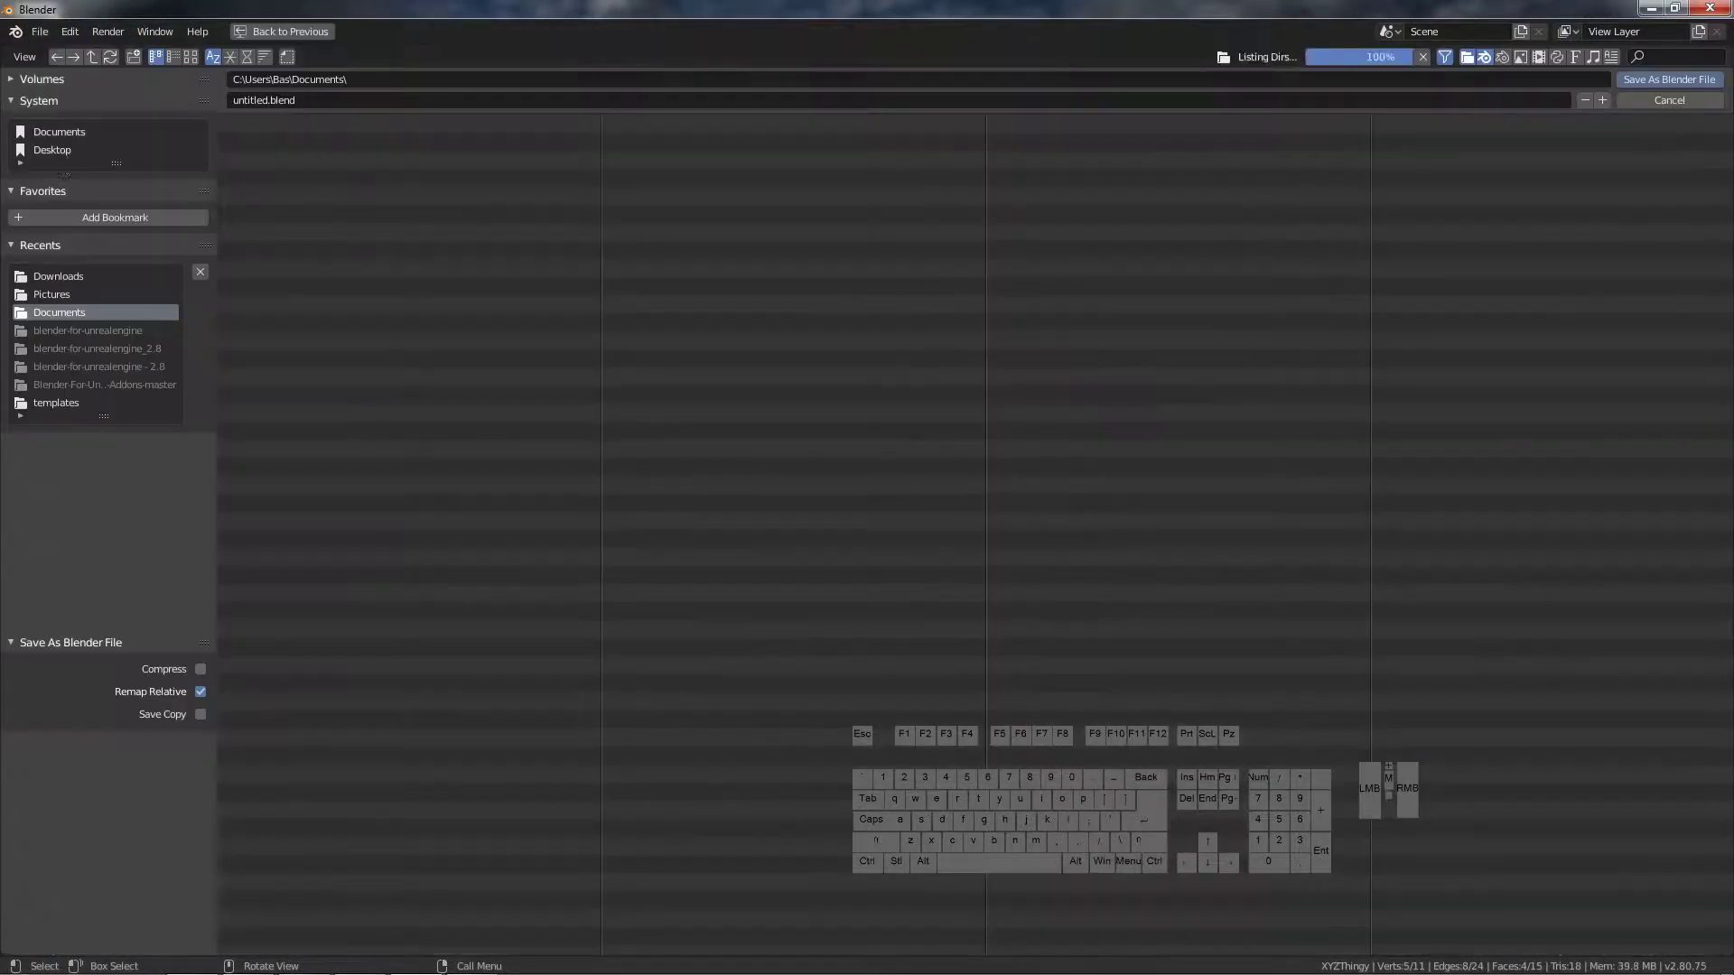
pyautogui.click(261, 79)
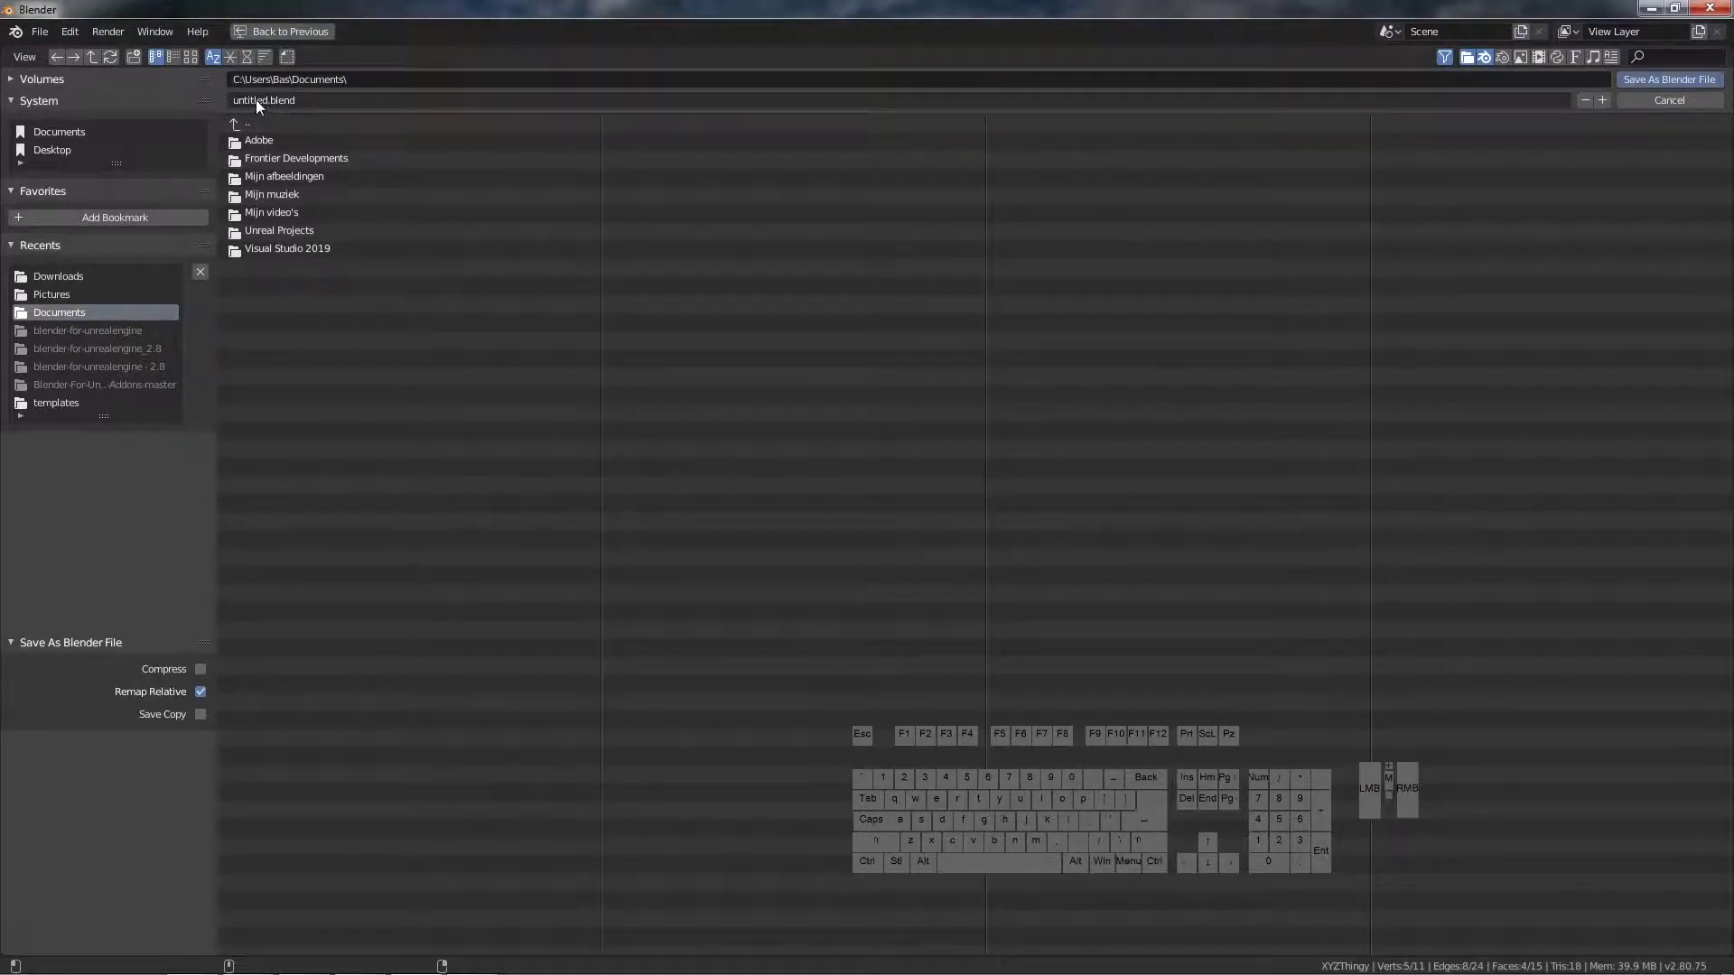
pyautogui.click(257, 99)
pyautogui.moveTo(268, 100); pyautogui.dragTo(199, 101)
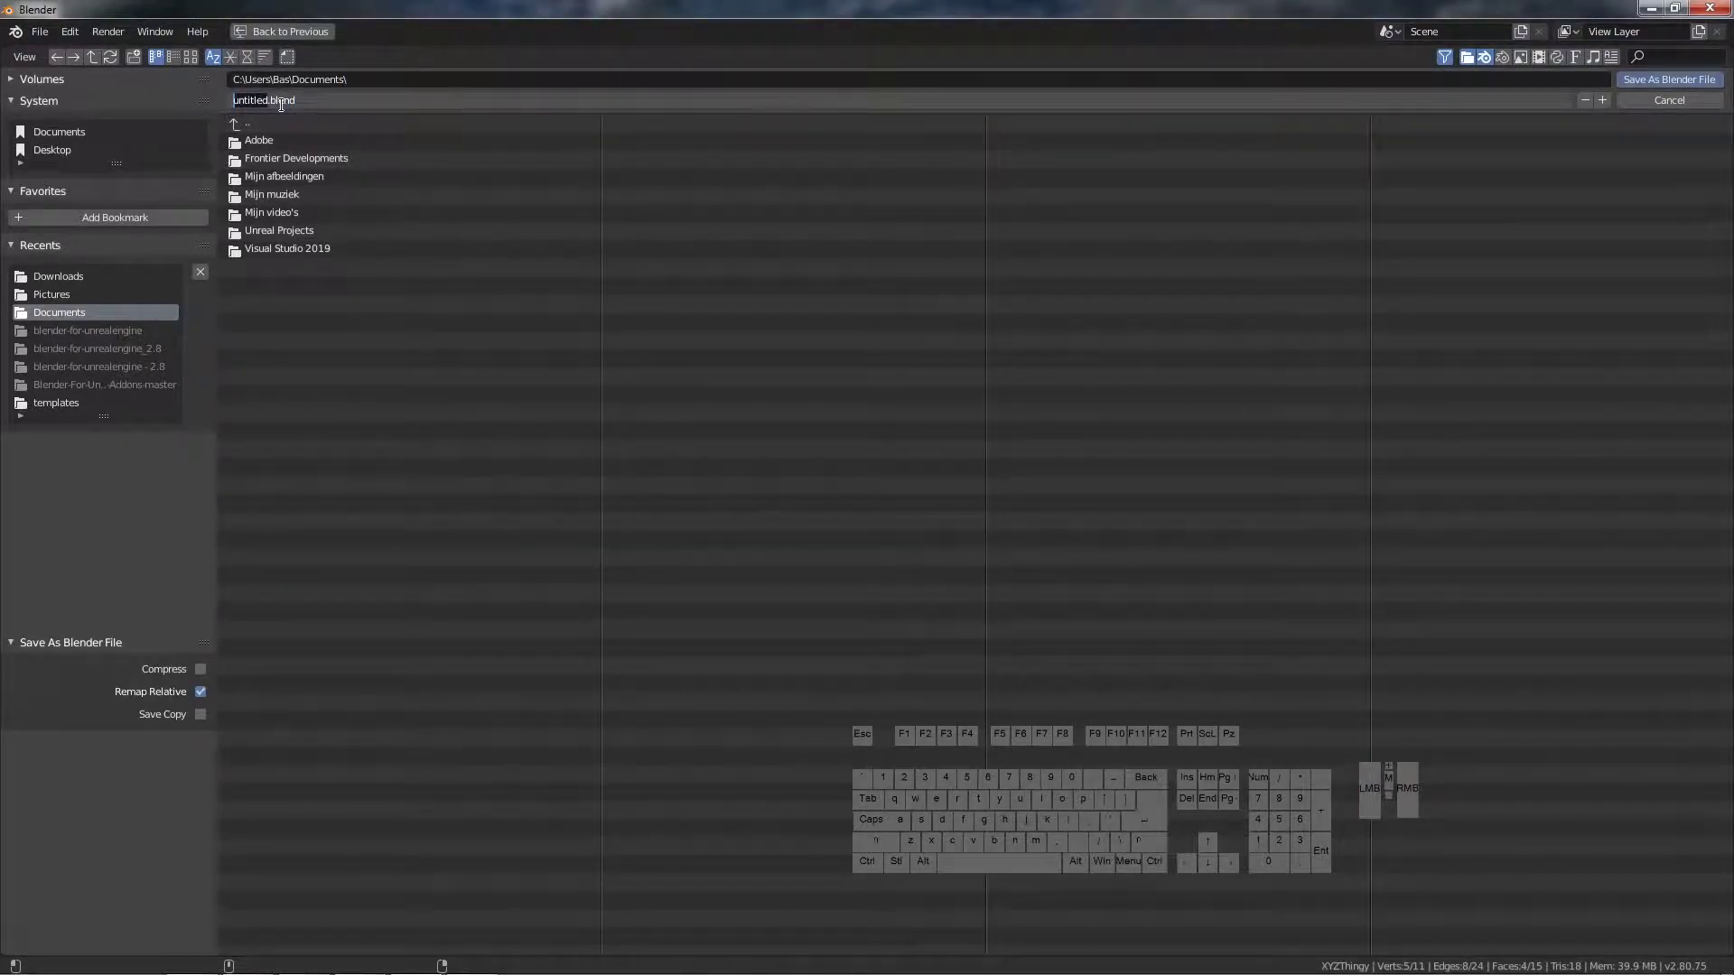
pyautogui.press('BackSpace')
pyautogui.write('XYZThingy')
pyautogui.click(1653, 79)
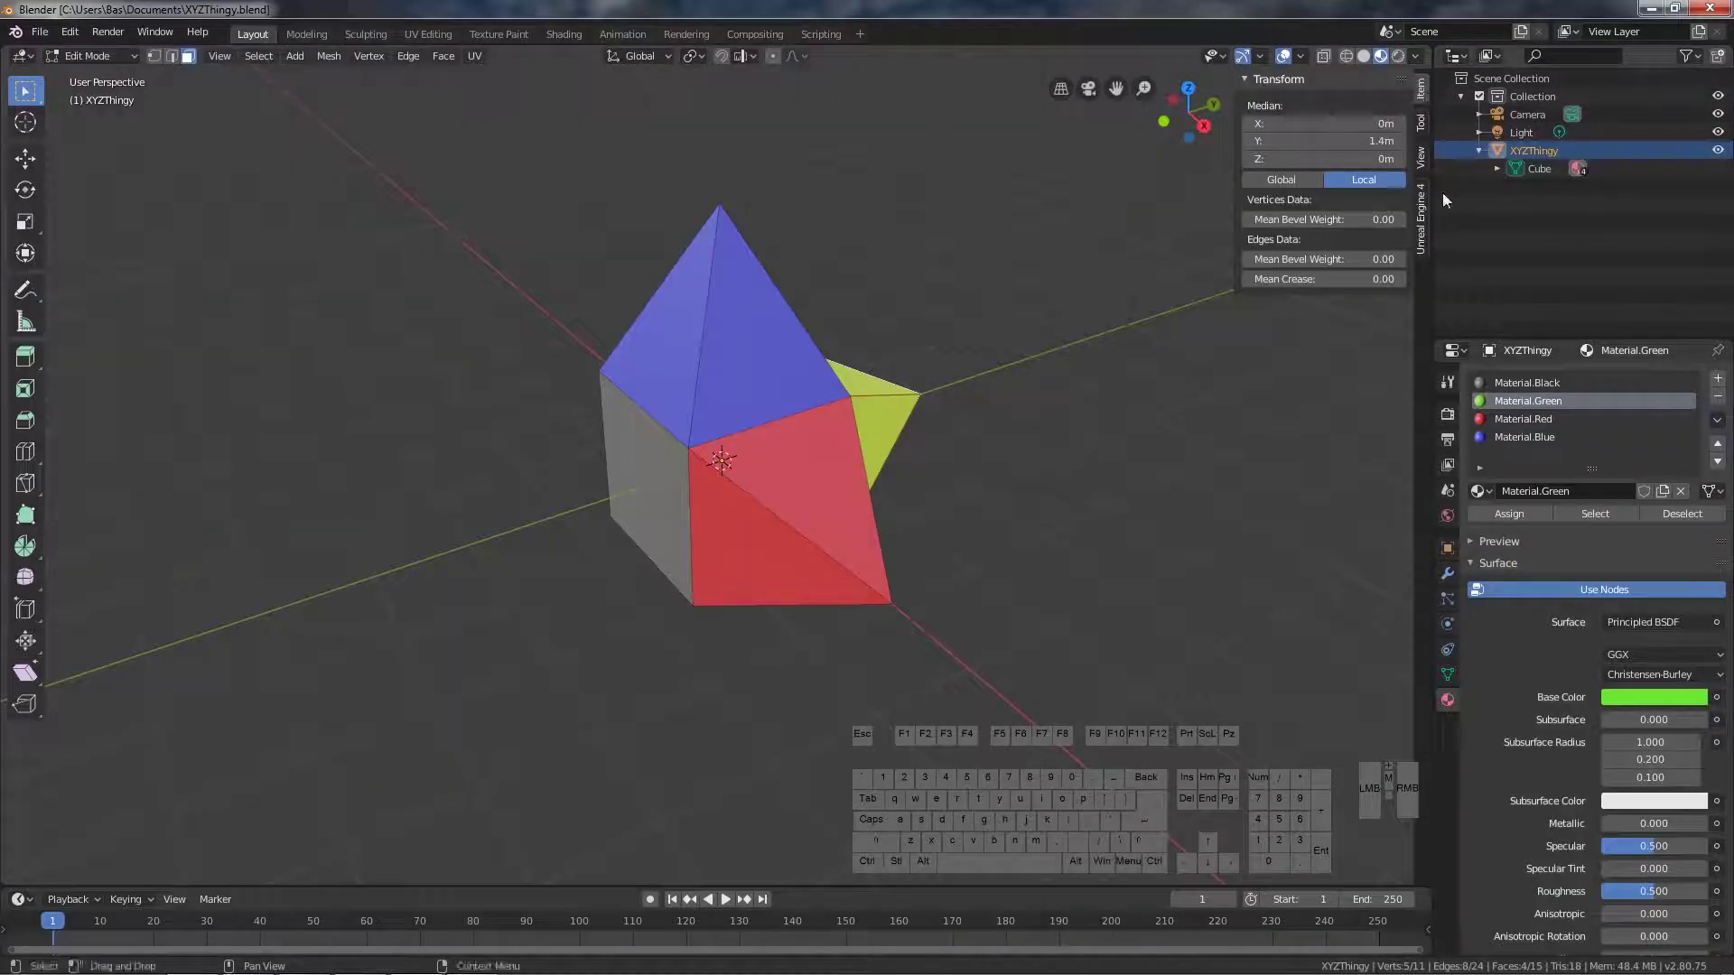
# Step: Set XYZThingy's Unreal export type to Export recursive with Z Up and X Forward axes
pyautogui.click(1422, 214)
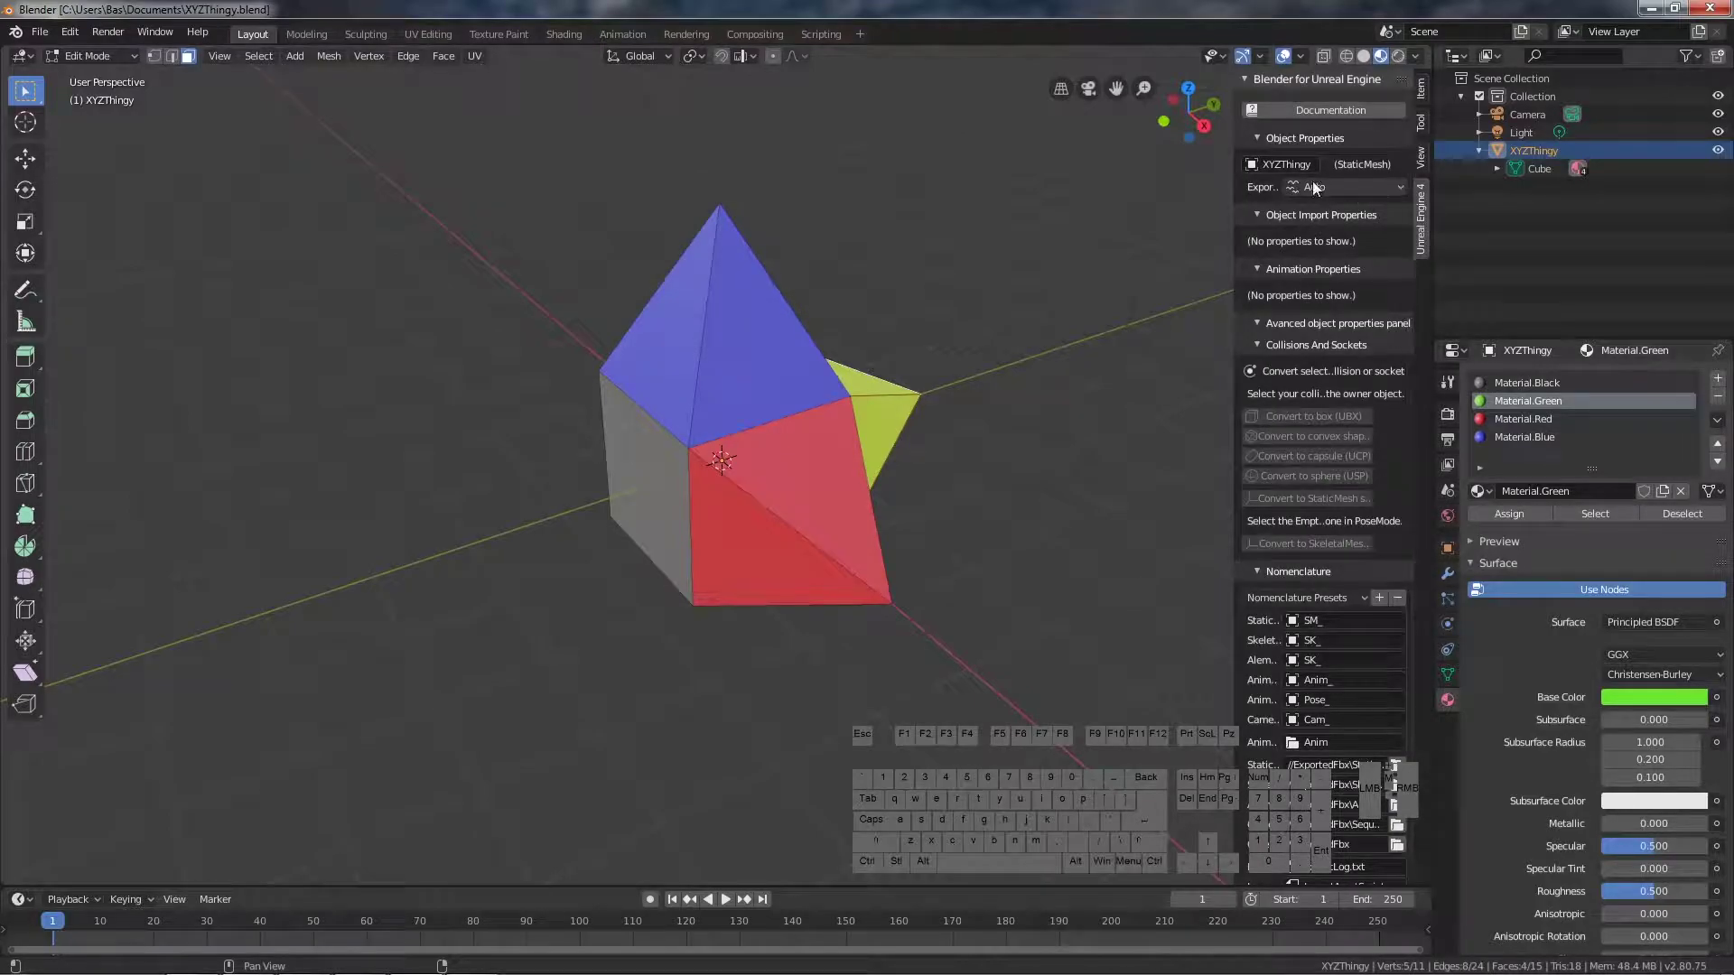
pyautogui.moveTo(1234, 195); pyautogui.dragTo(1093, 195)
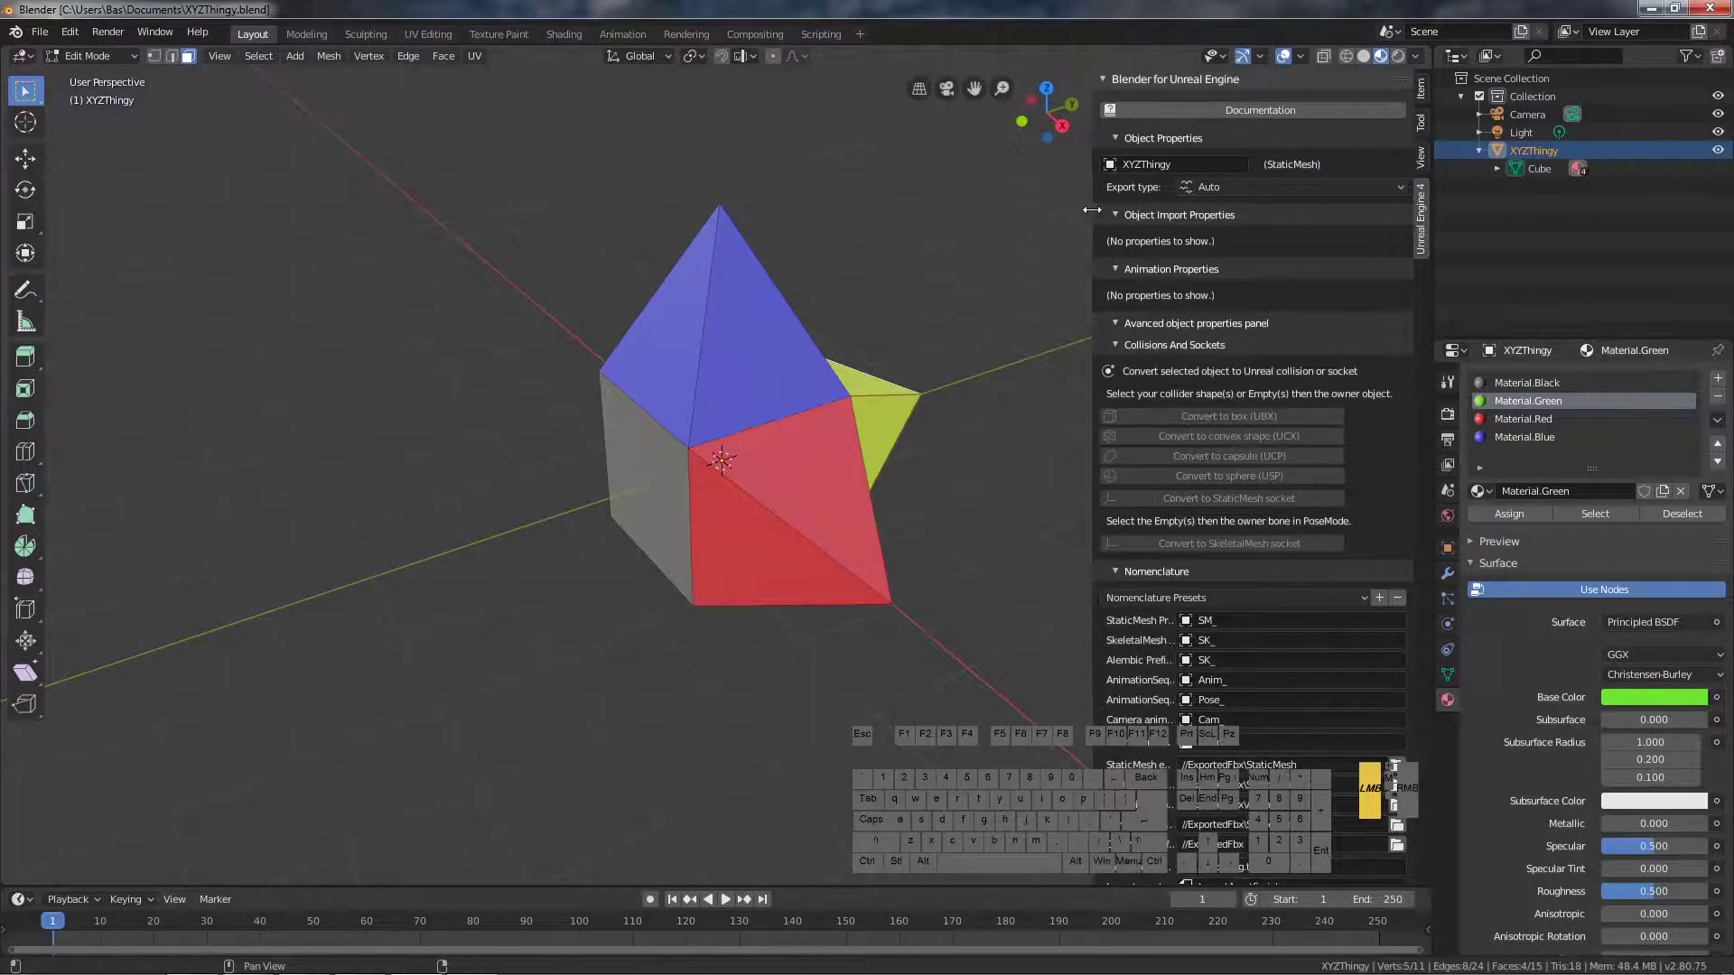
pyautogui.click(1234, 186)
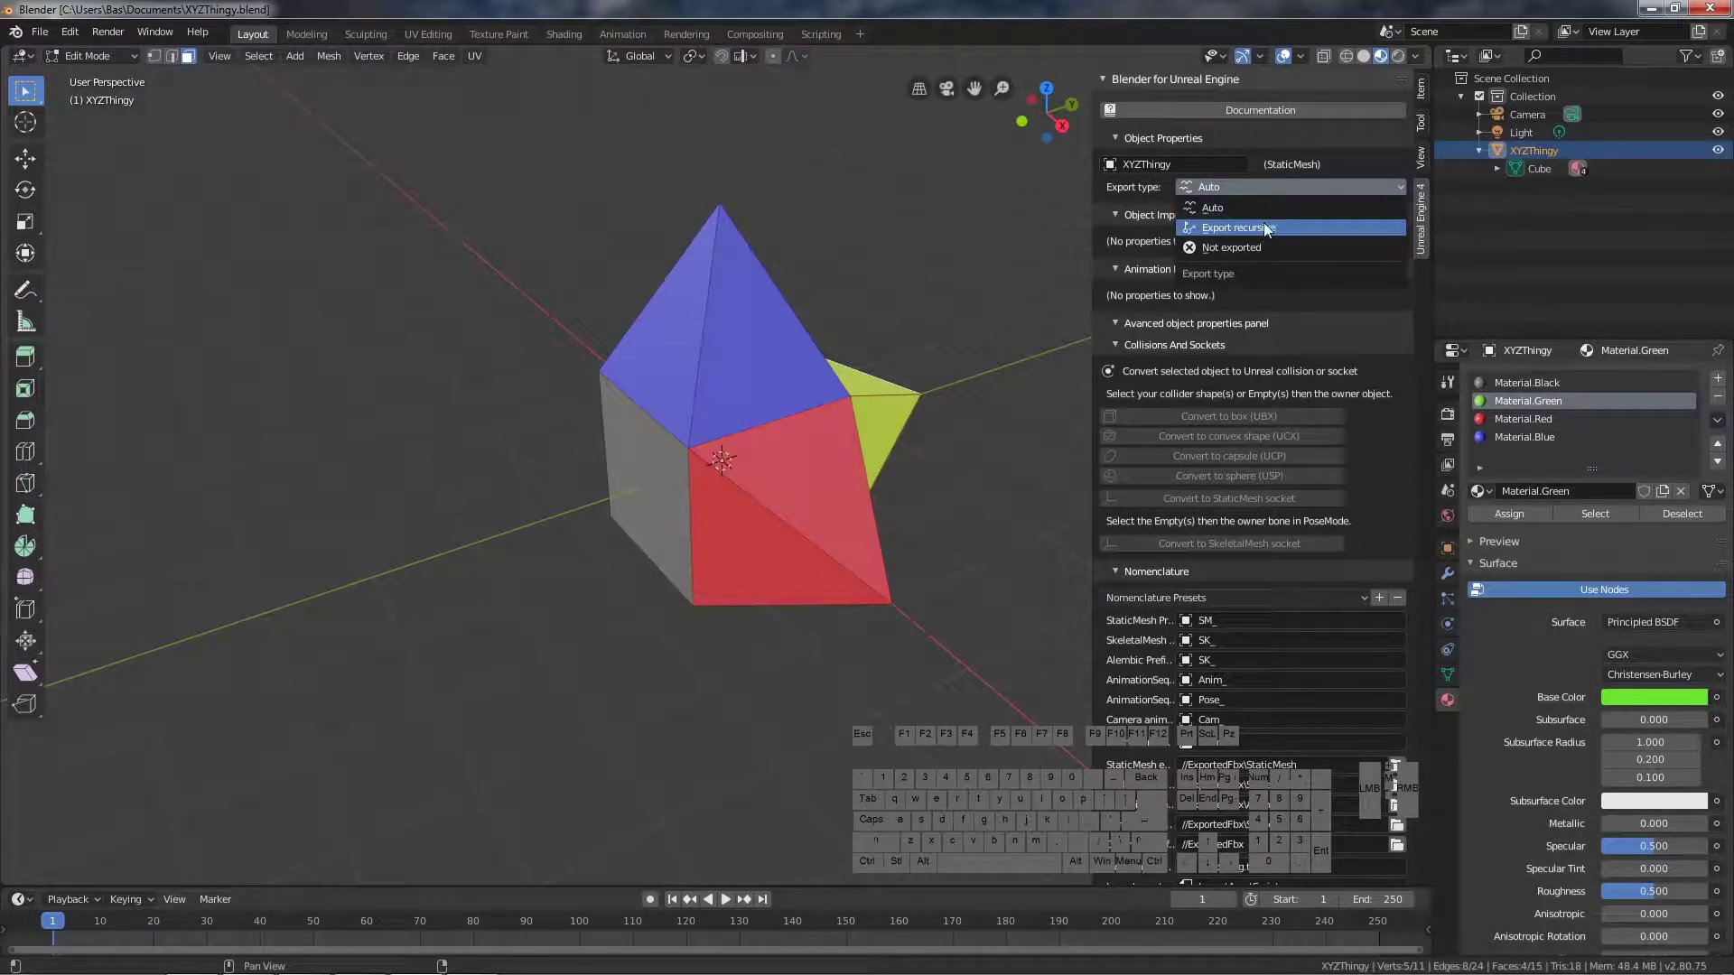
pyautogui.click(1254, 226)
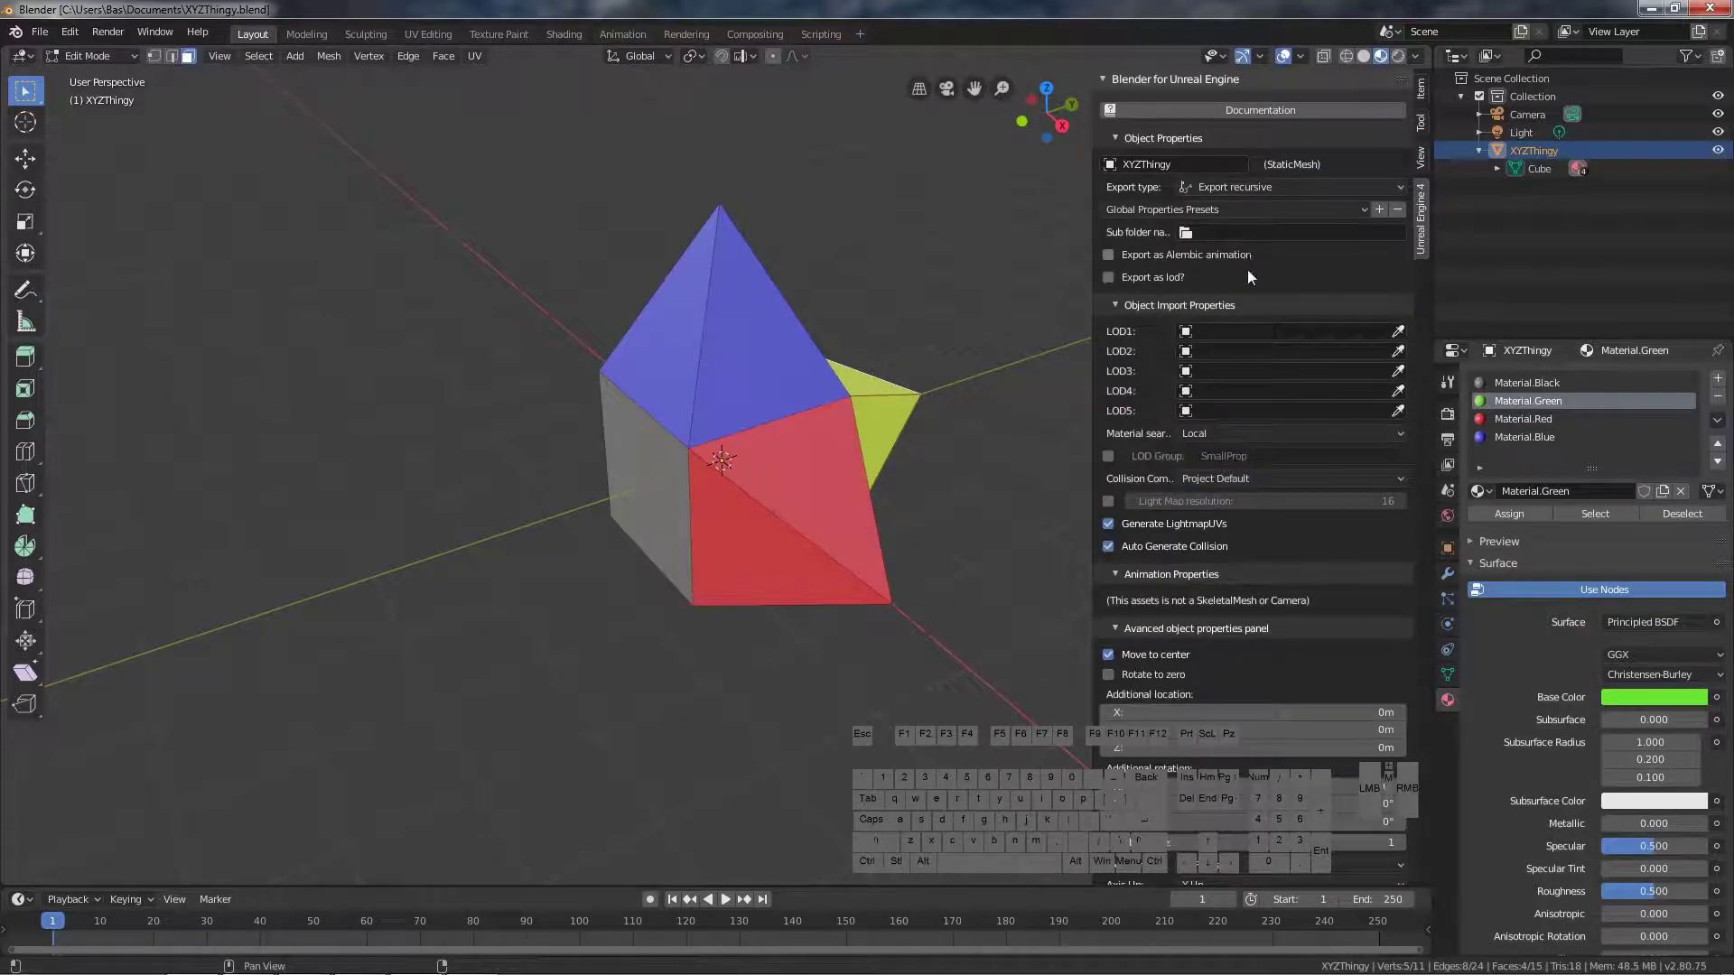
pyautogui.scroll(-8, 1244, 287)
pyautogui.scroll(-1, 1219, 437)
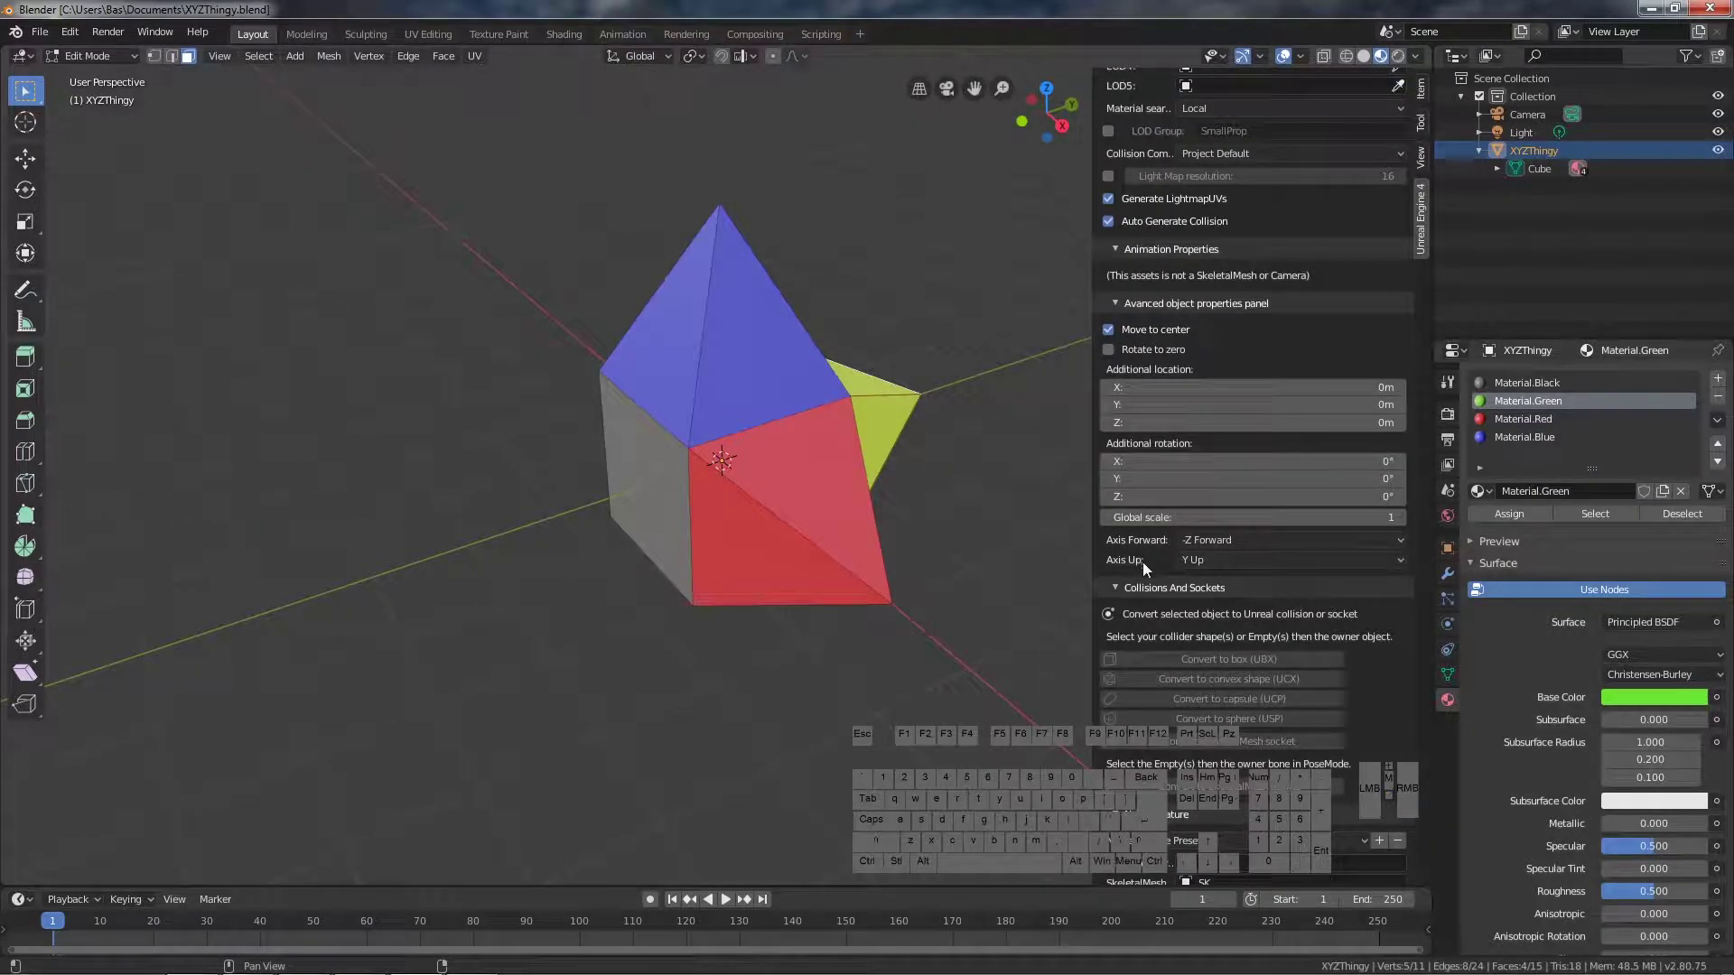
pyautogui.click(1201, 560)
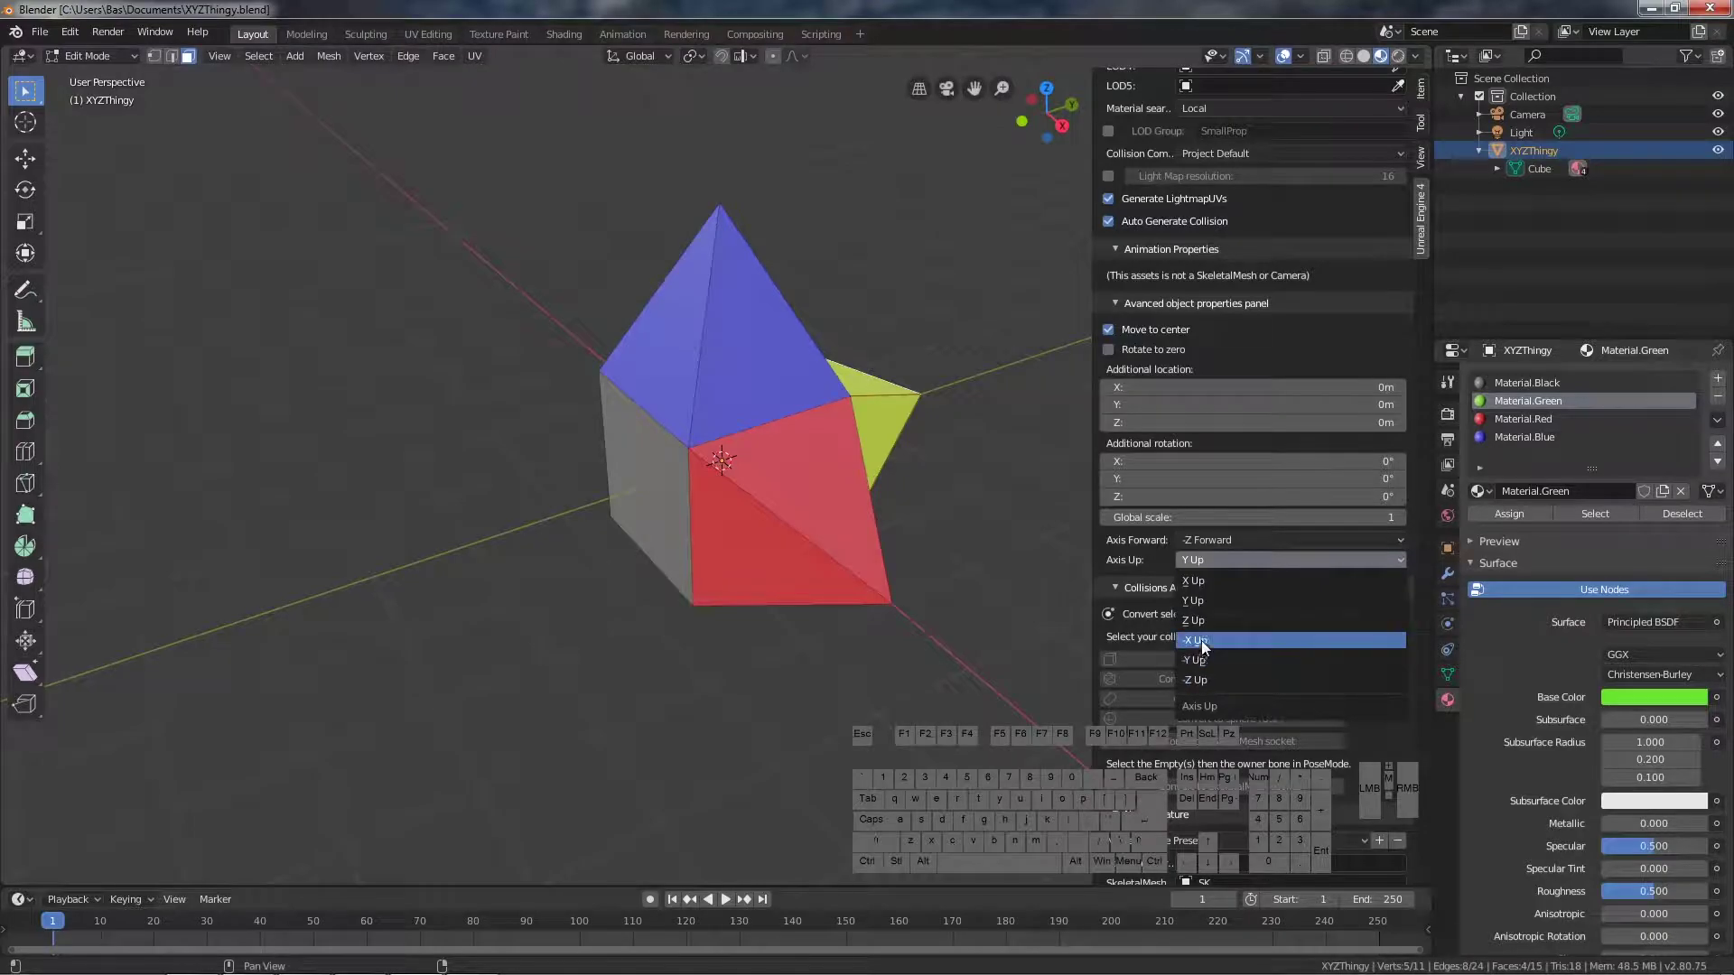
pyautogui.click(1201, 560)
pyautogui.click(1202, 560)
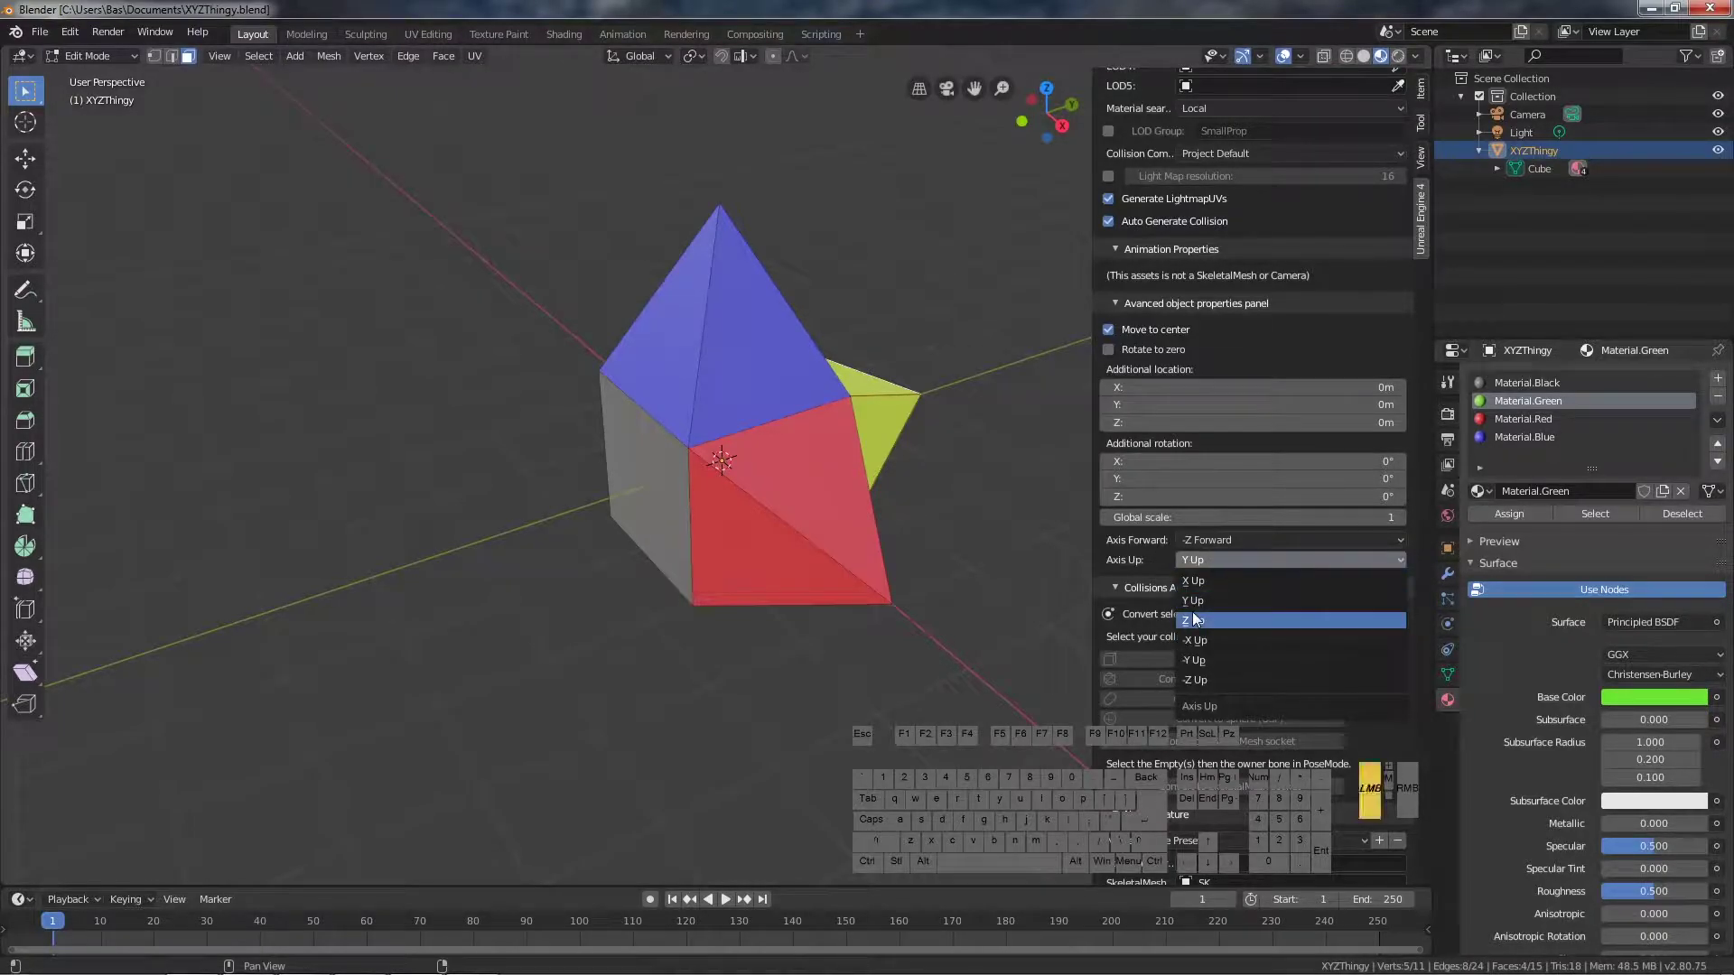
pyautogui.click(1194, 620)
pyautogui.click(1218, 542)
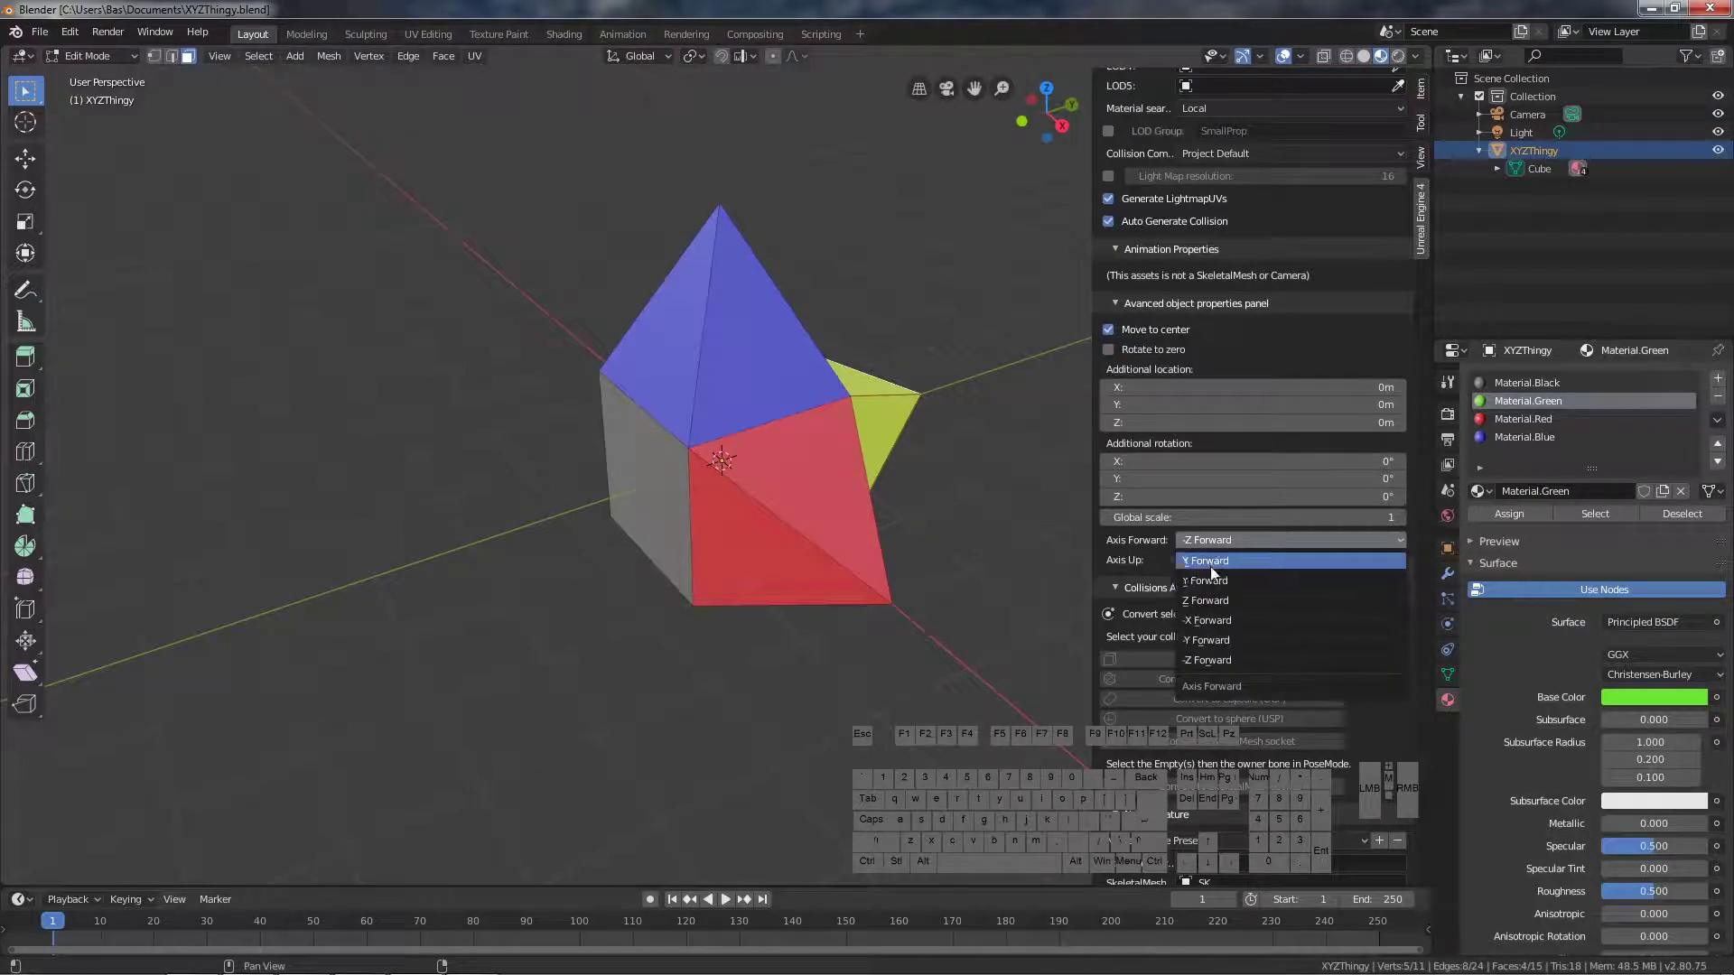
pyautogui.click(1211, 567)
# Step: Copy the StaticMesh export path //ExportedFbx\StaticMesh to the clipboard
pyautogui.scroll(-1, 849, 601)
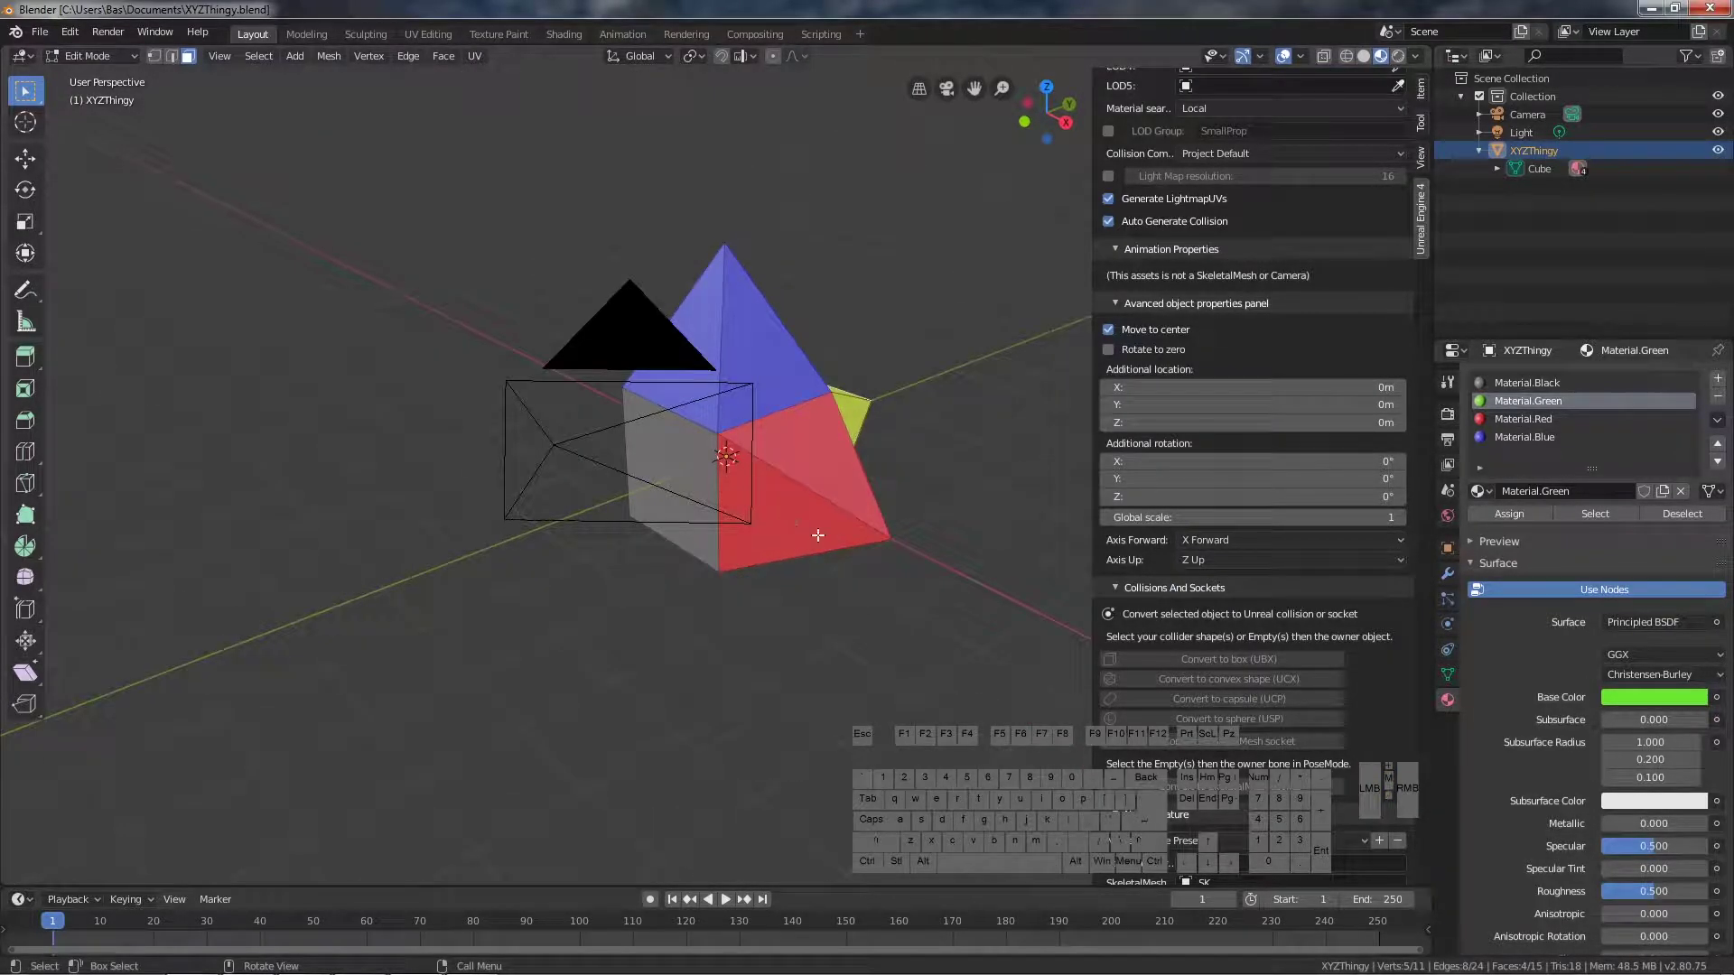
pyautogui.moveTo(763, 274); pyautogui.dragTo(939, 433, button='middle')
pyautogui.scroll(-3, 1315, 621)
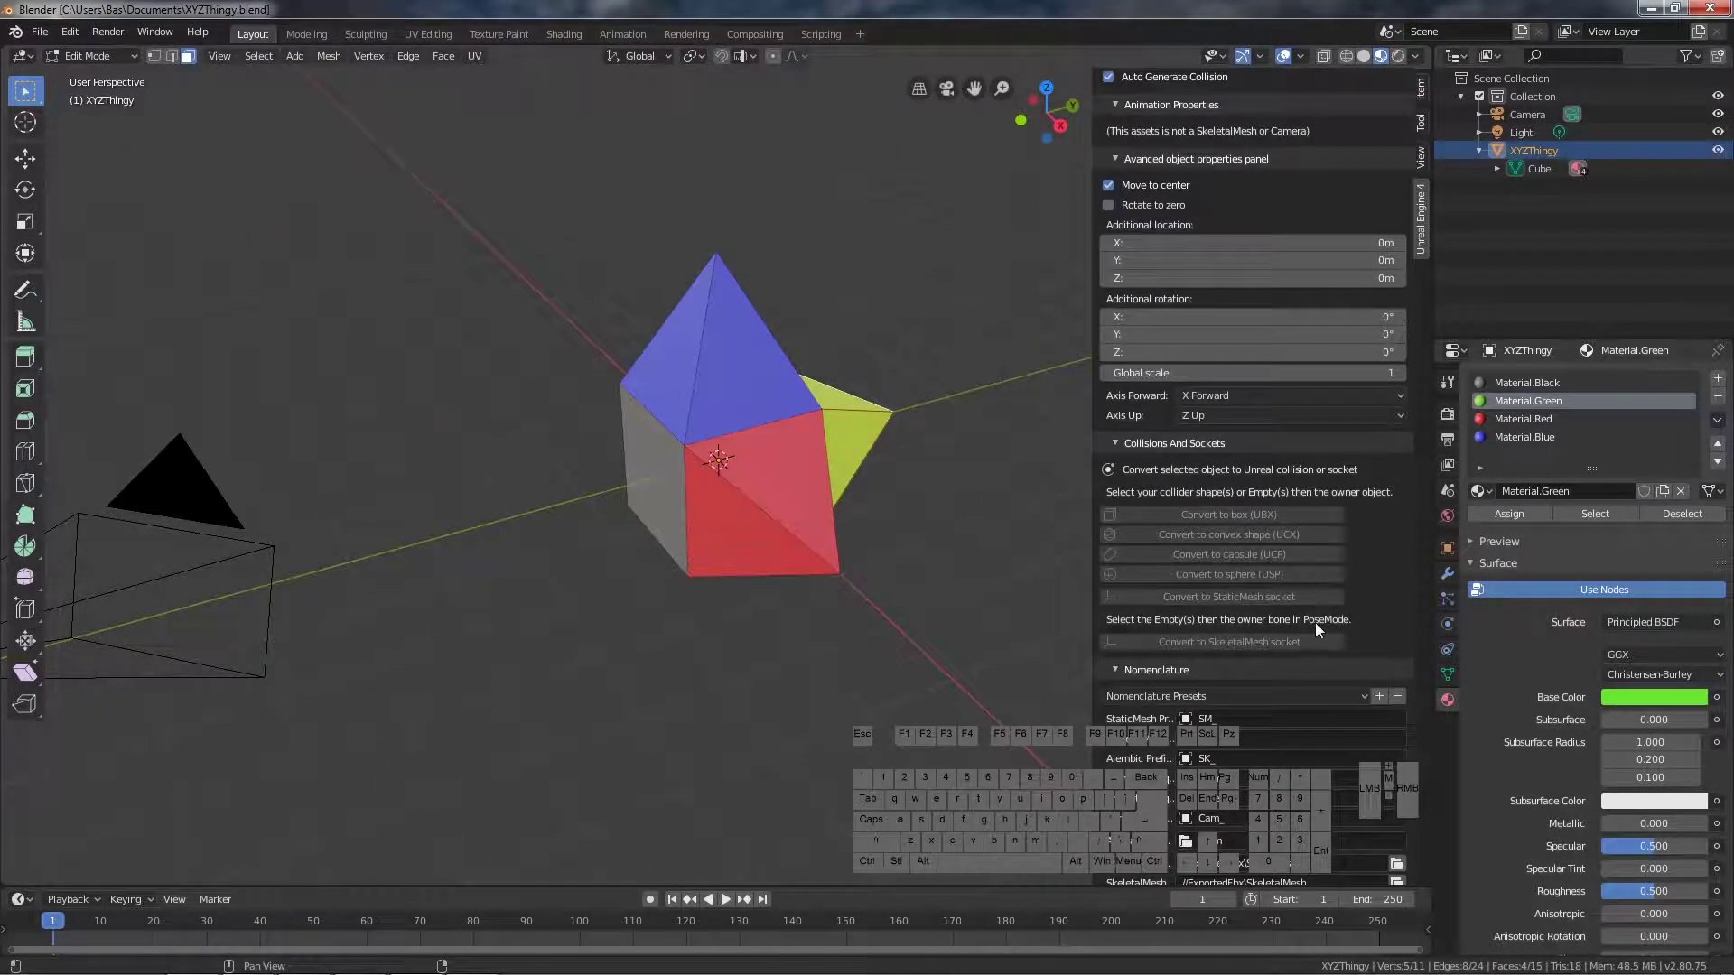
pyautogui.scroll(6, 1333, 533)
pyautogui.scroll(3, 1330, 524)
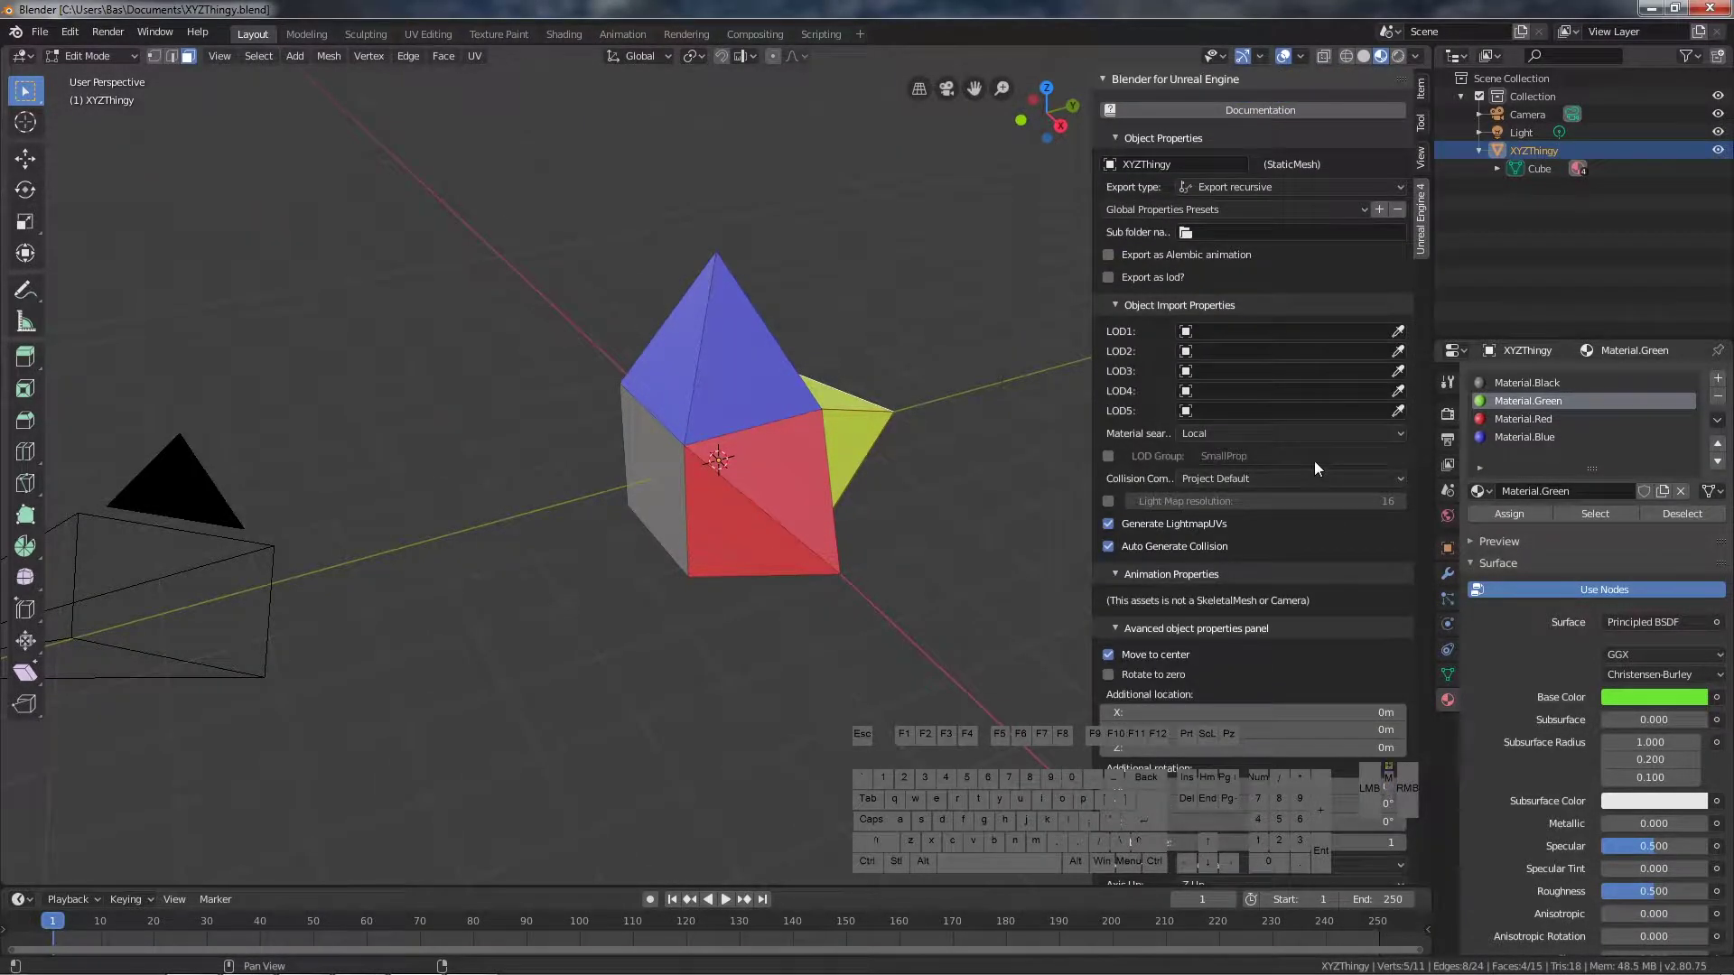
pyautogui.scroll(-8, 1316, 462)
pyautogui.scroll(-10, 1318, 470)
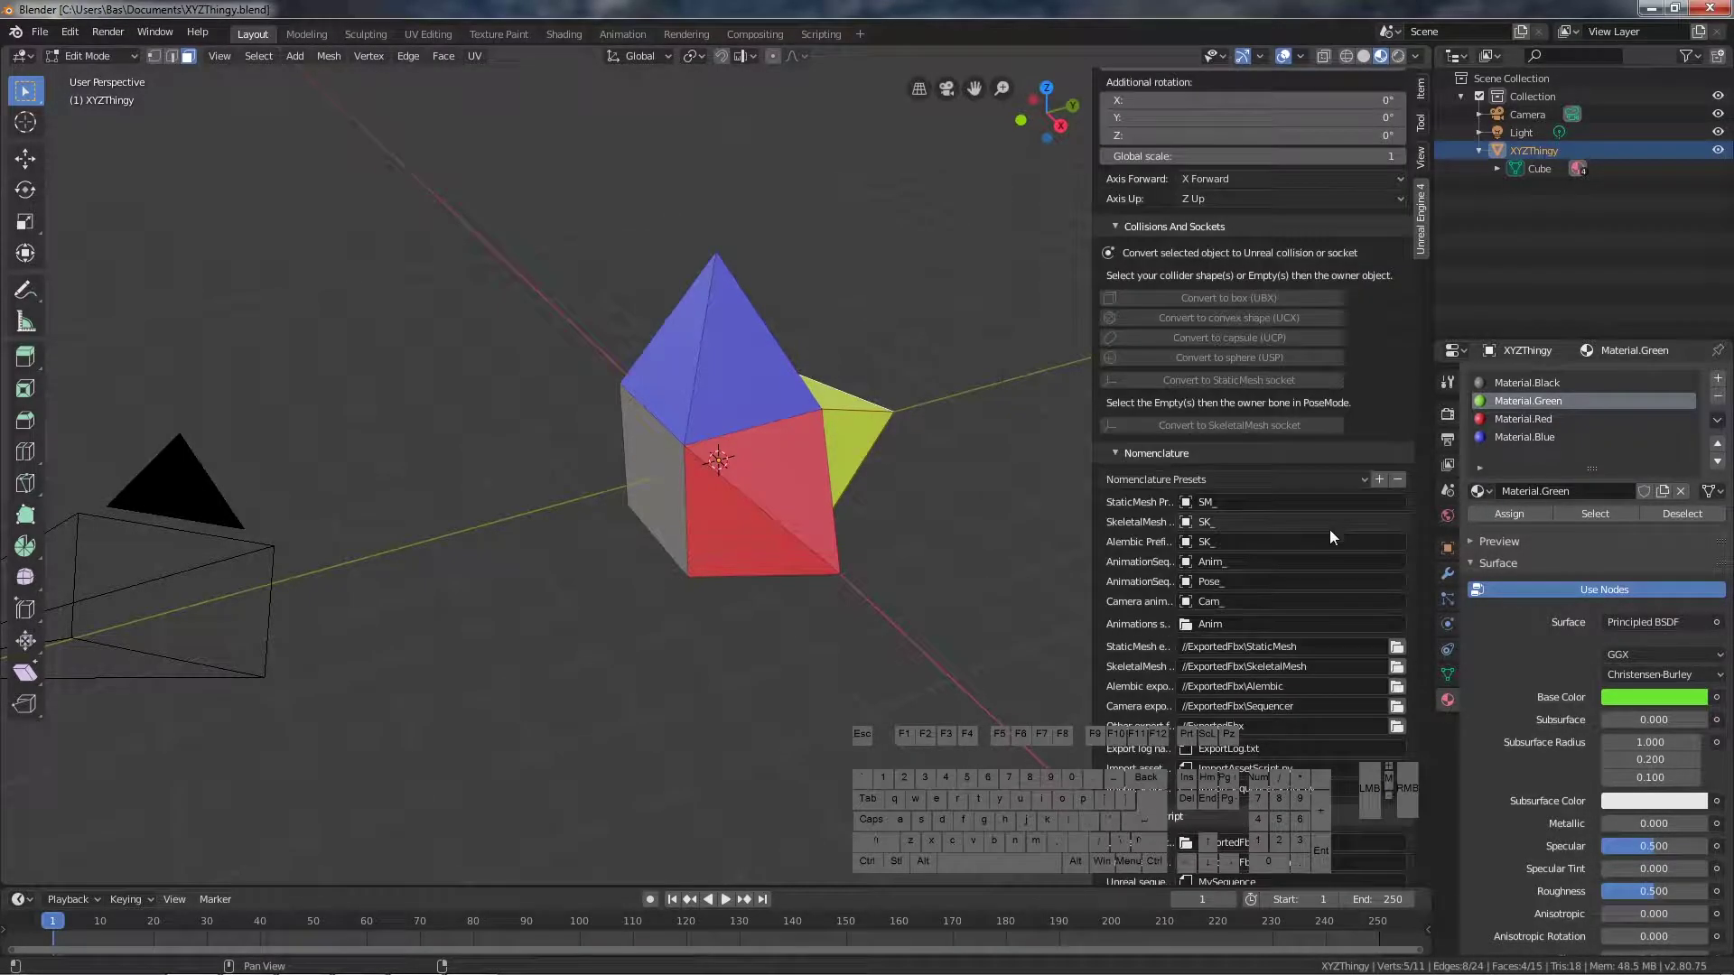
pyautogui.click(1312, 466)
pyautogui.hotkey('ctrl', 'c')
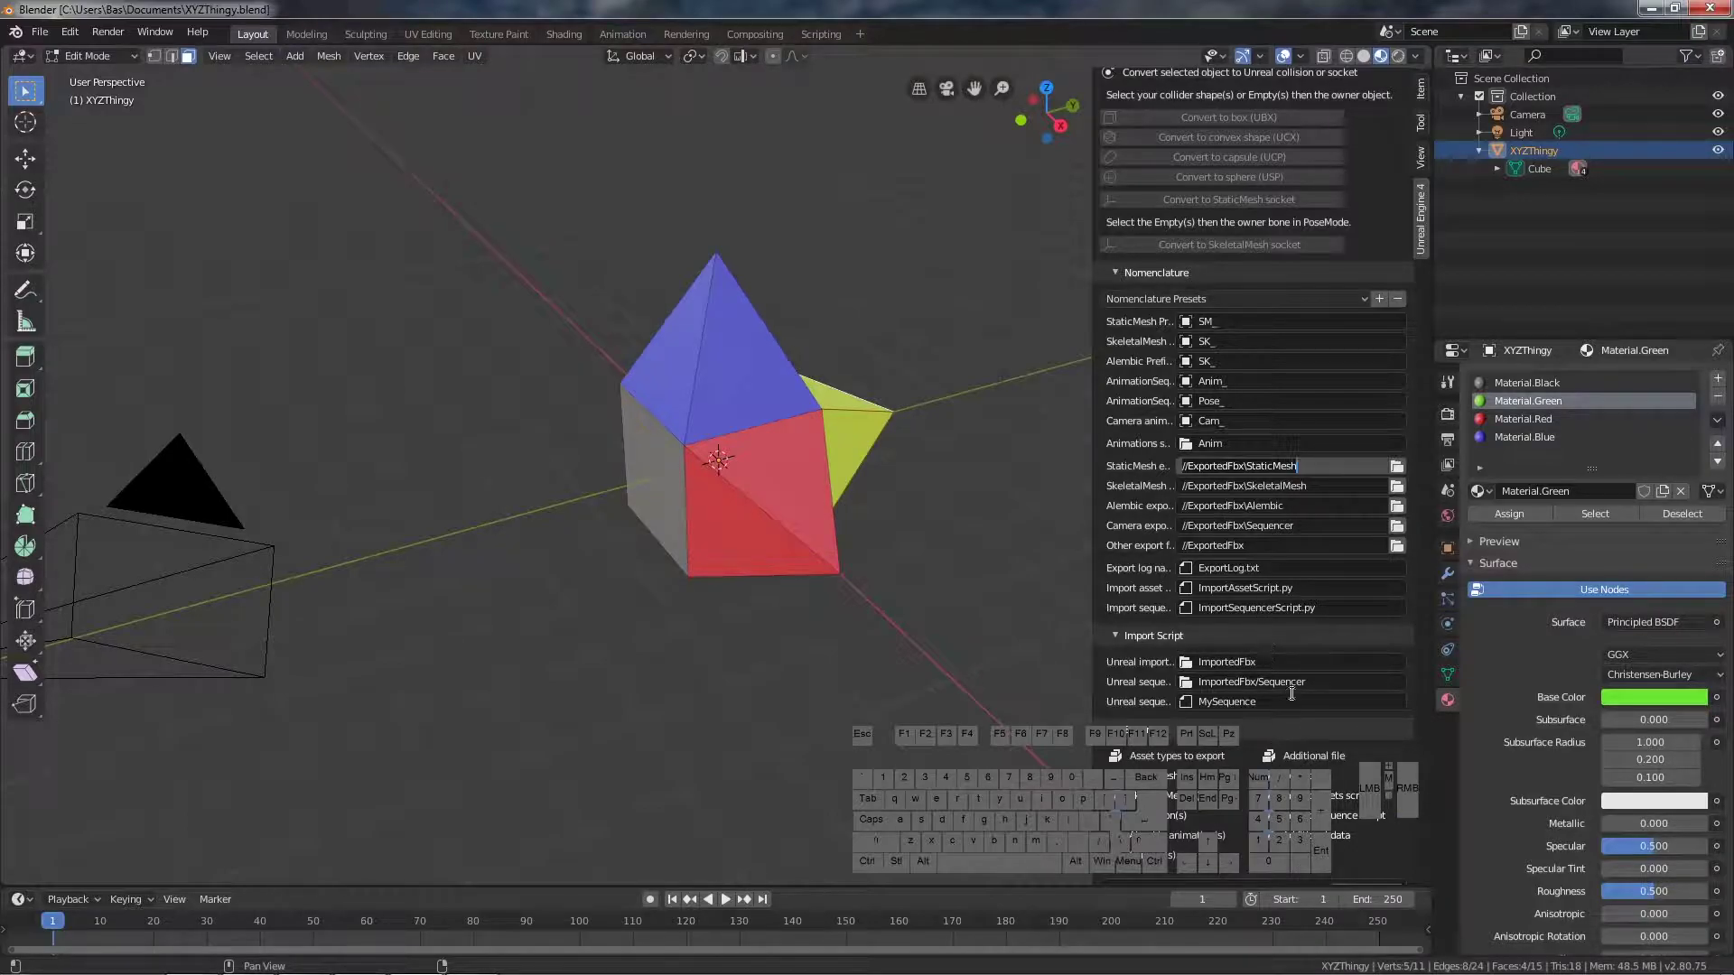
# Step: List the assets, run the error check, and export XYZThingy as a StaticMesh for Unreal Engine 4
pyautogui.press('Escape')
pyautogui.scroll(-6, 1342, 404)
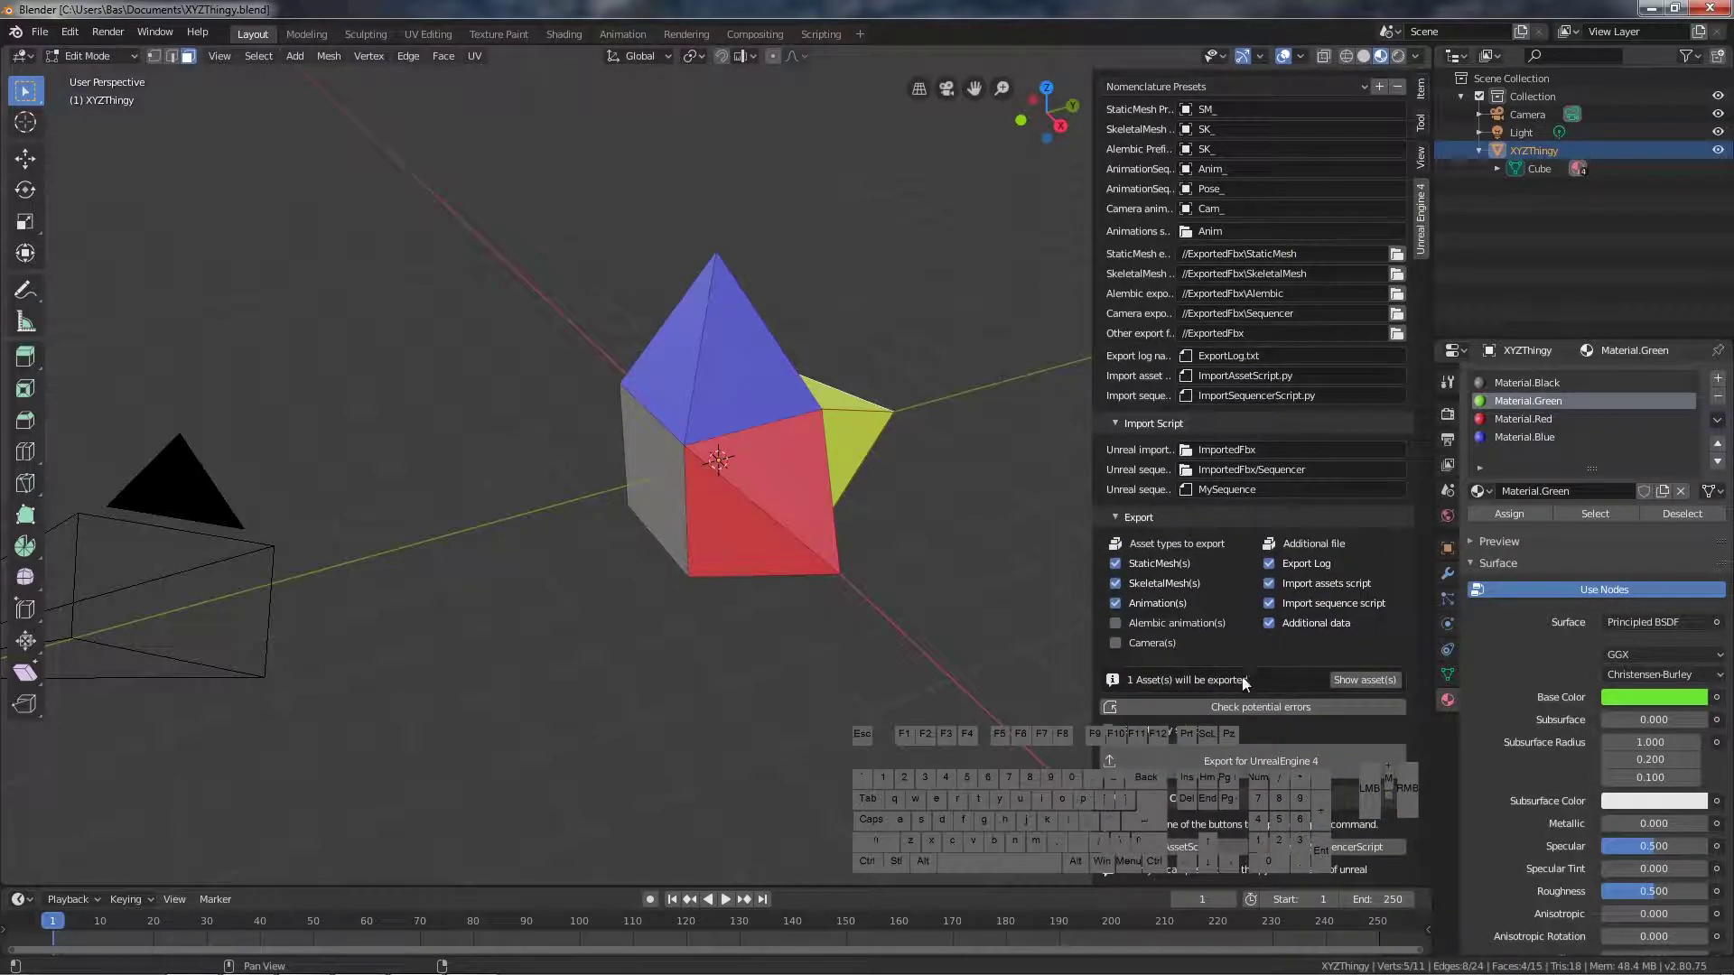
pyautogui.click(1340, 680)
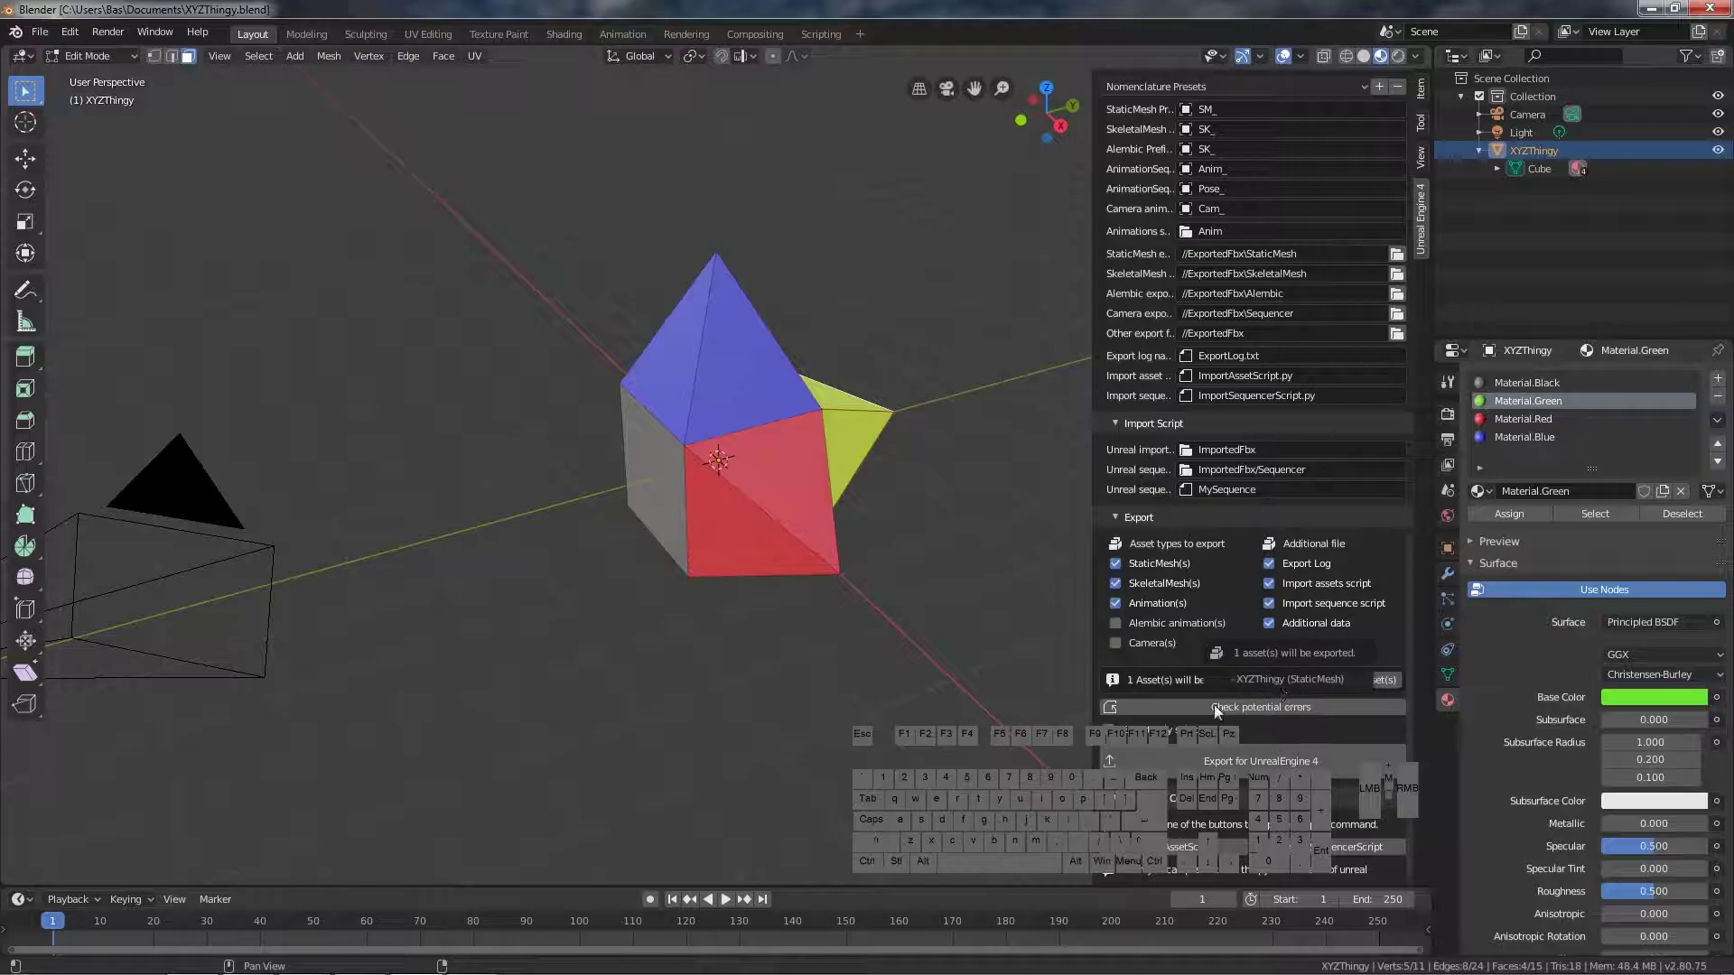
pyautogui.click(1217, 706)
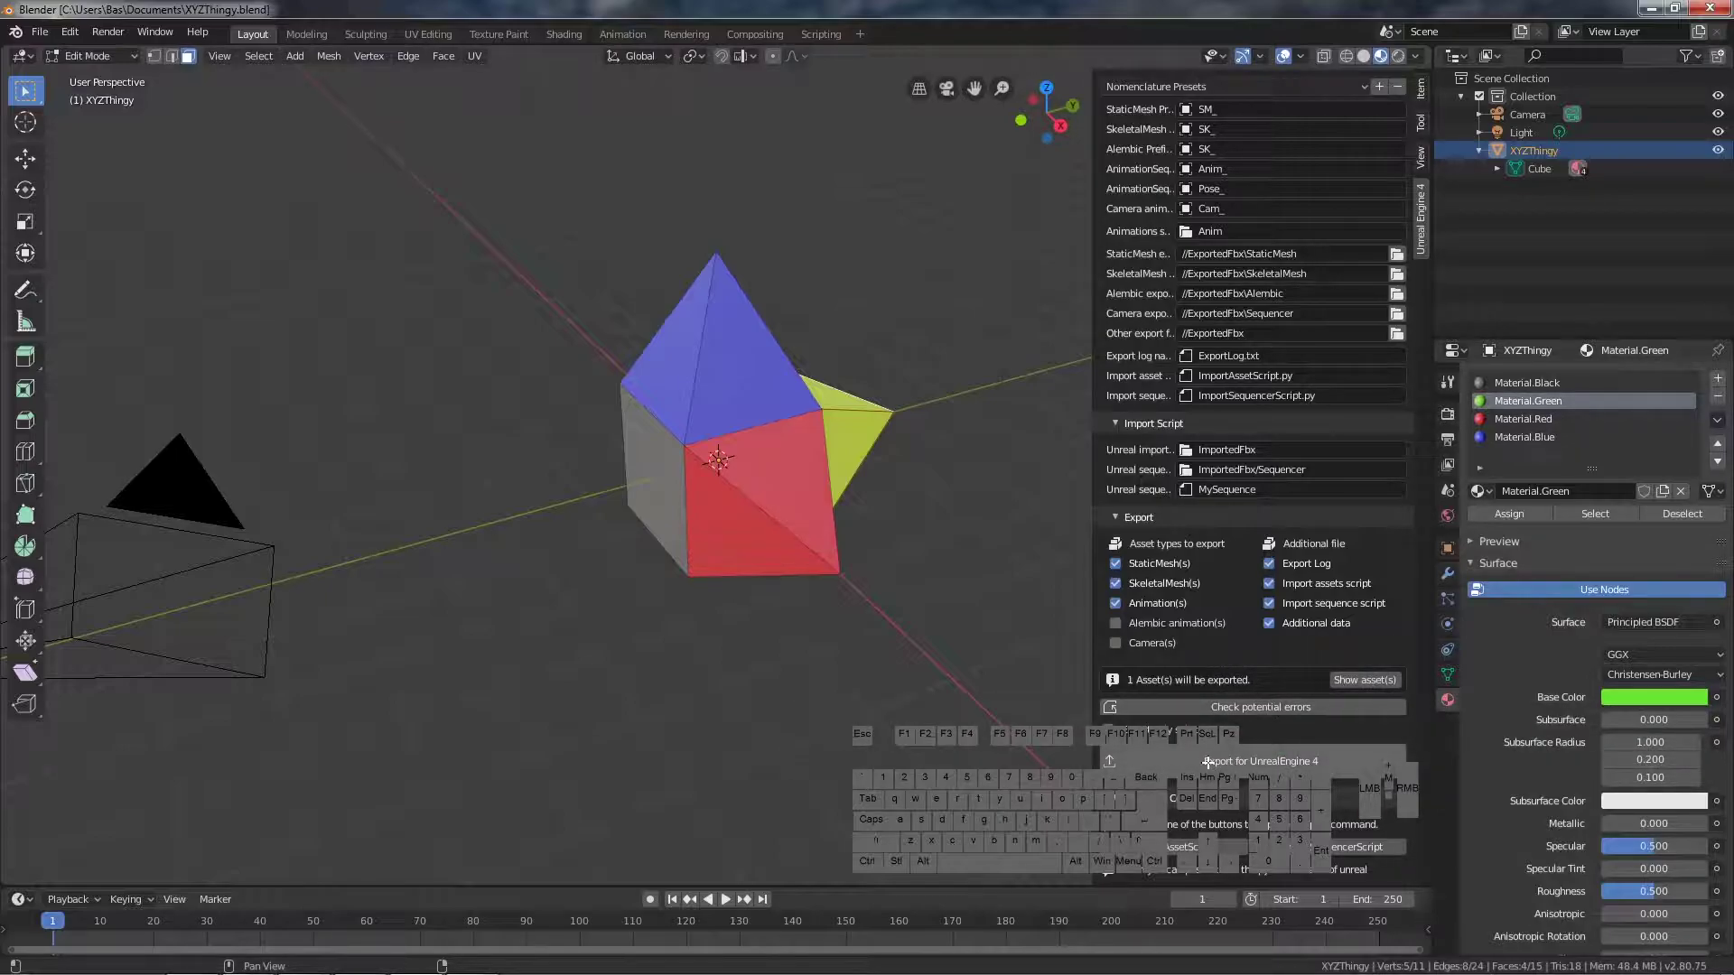
pyautogui.click(1223, 764)
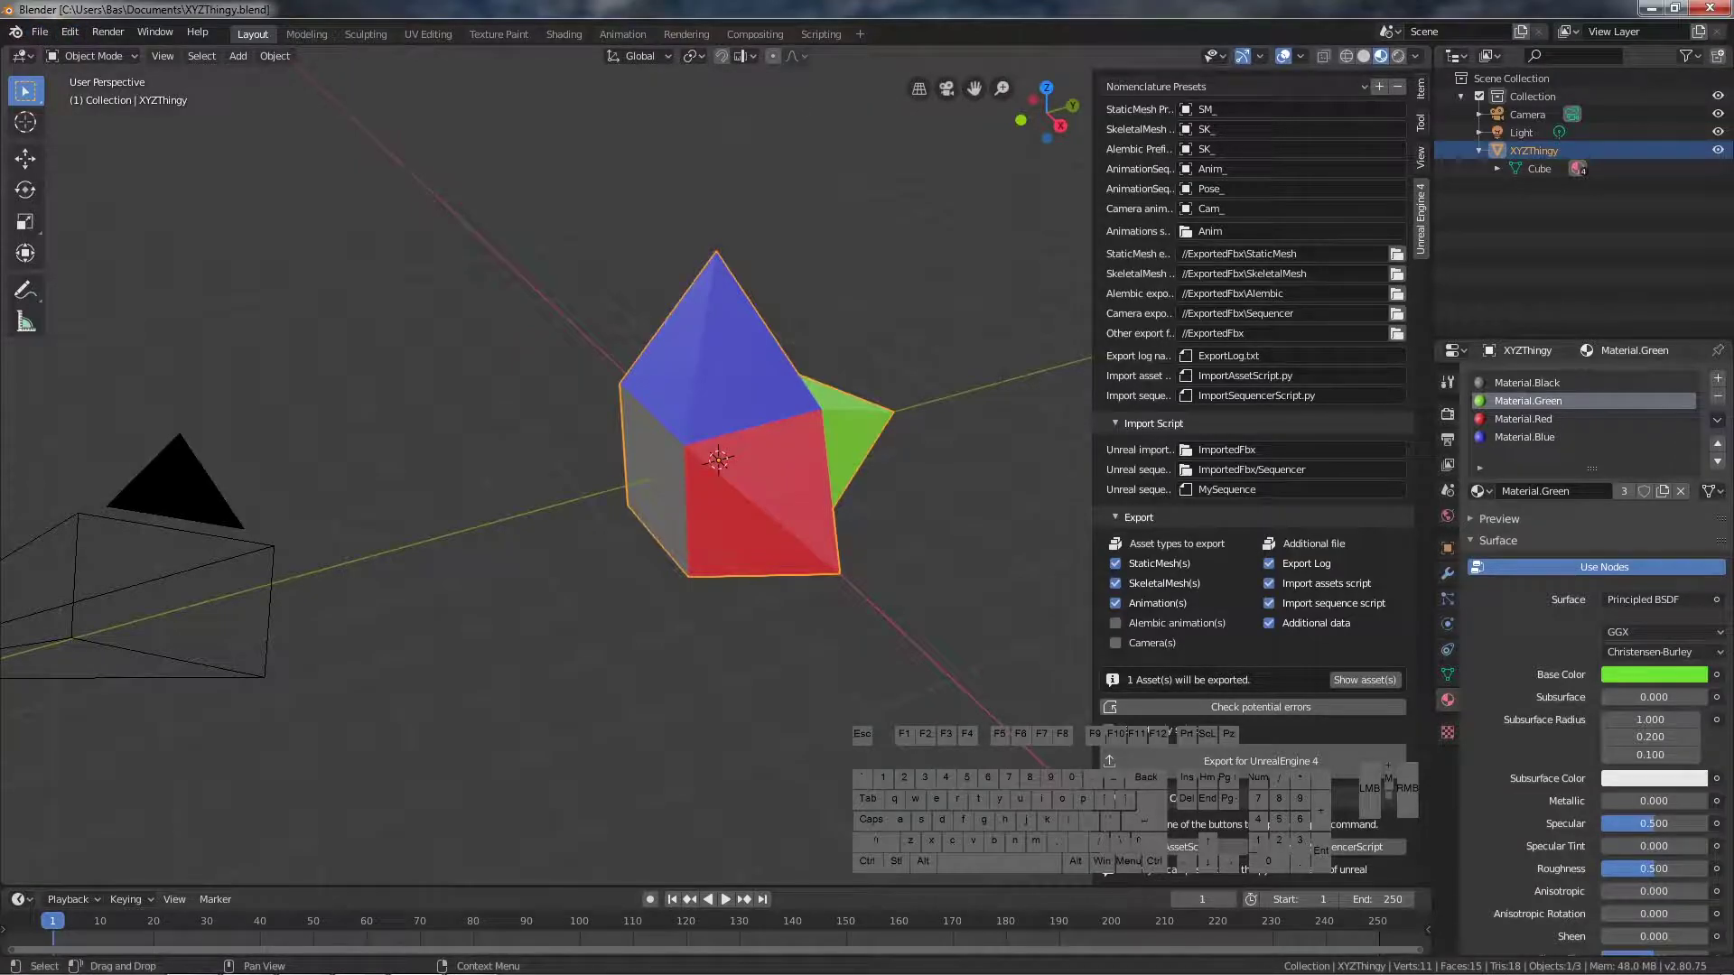
# Step: Quit Blender and launch Unreal Engine 4.23.1 from its desktop shortcut
pyautogui.click(39, 31)
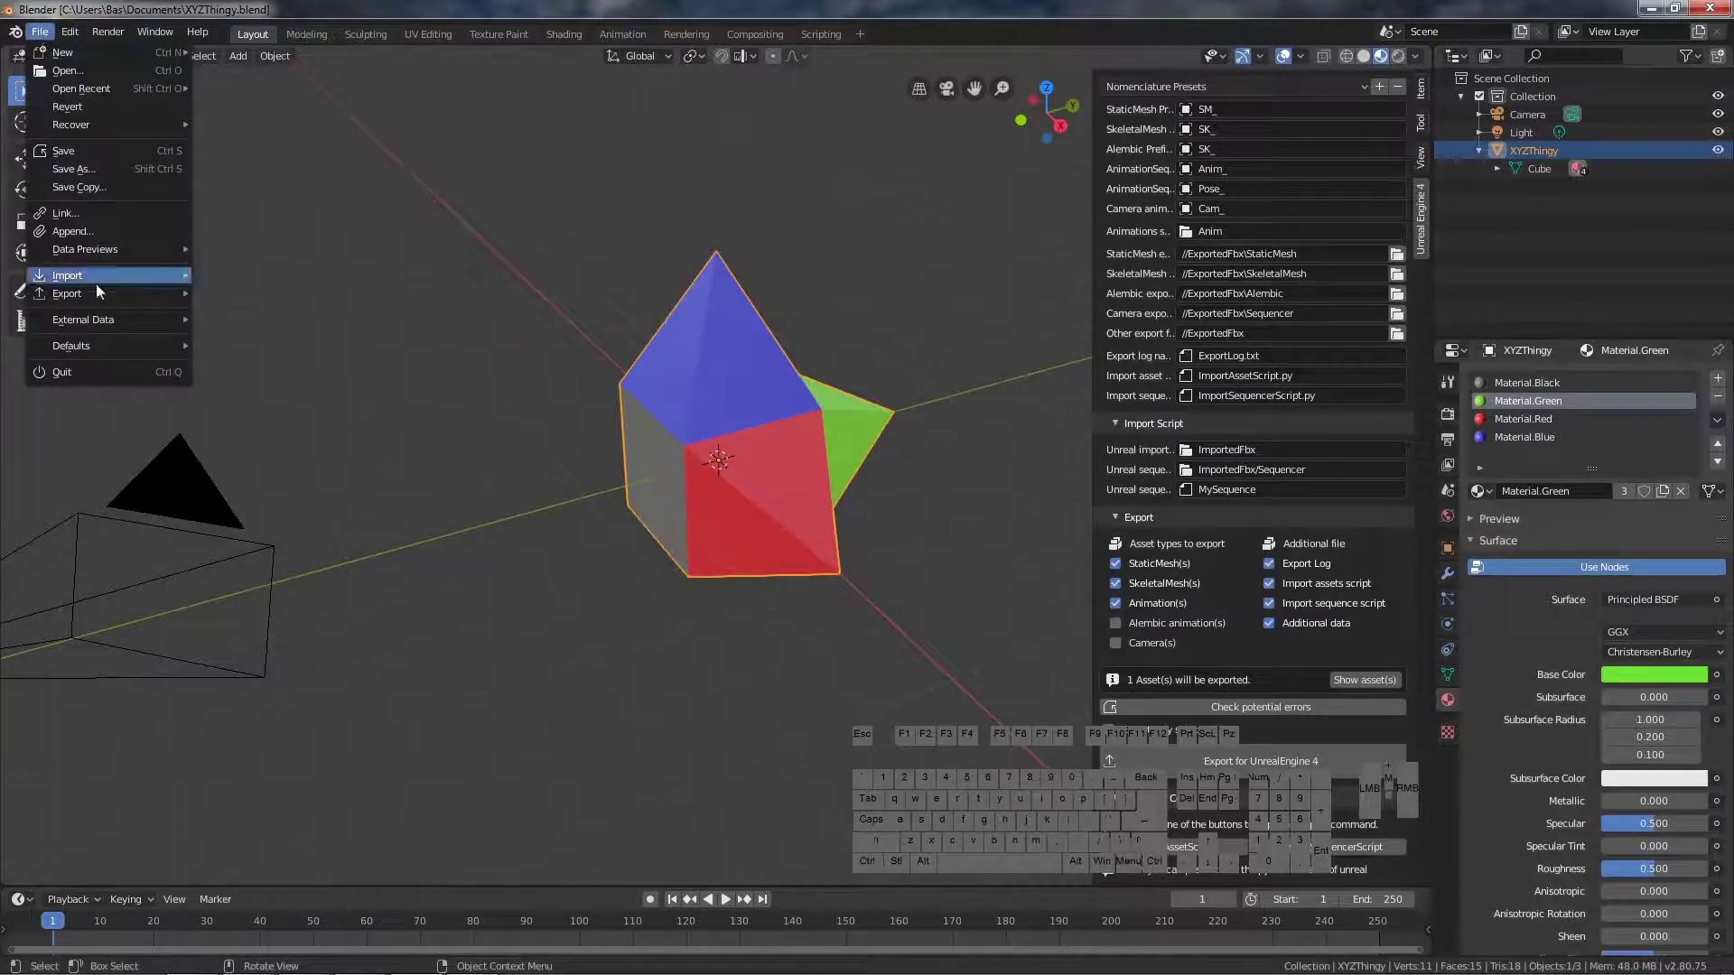
pyautogui.click(79, 372)
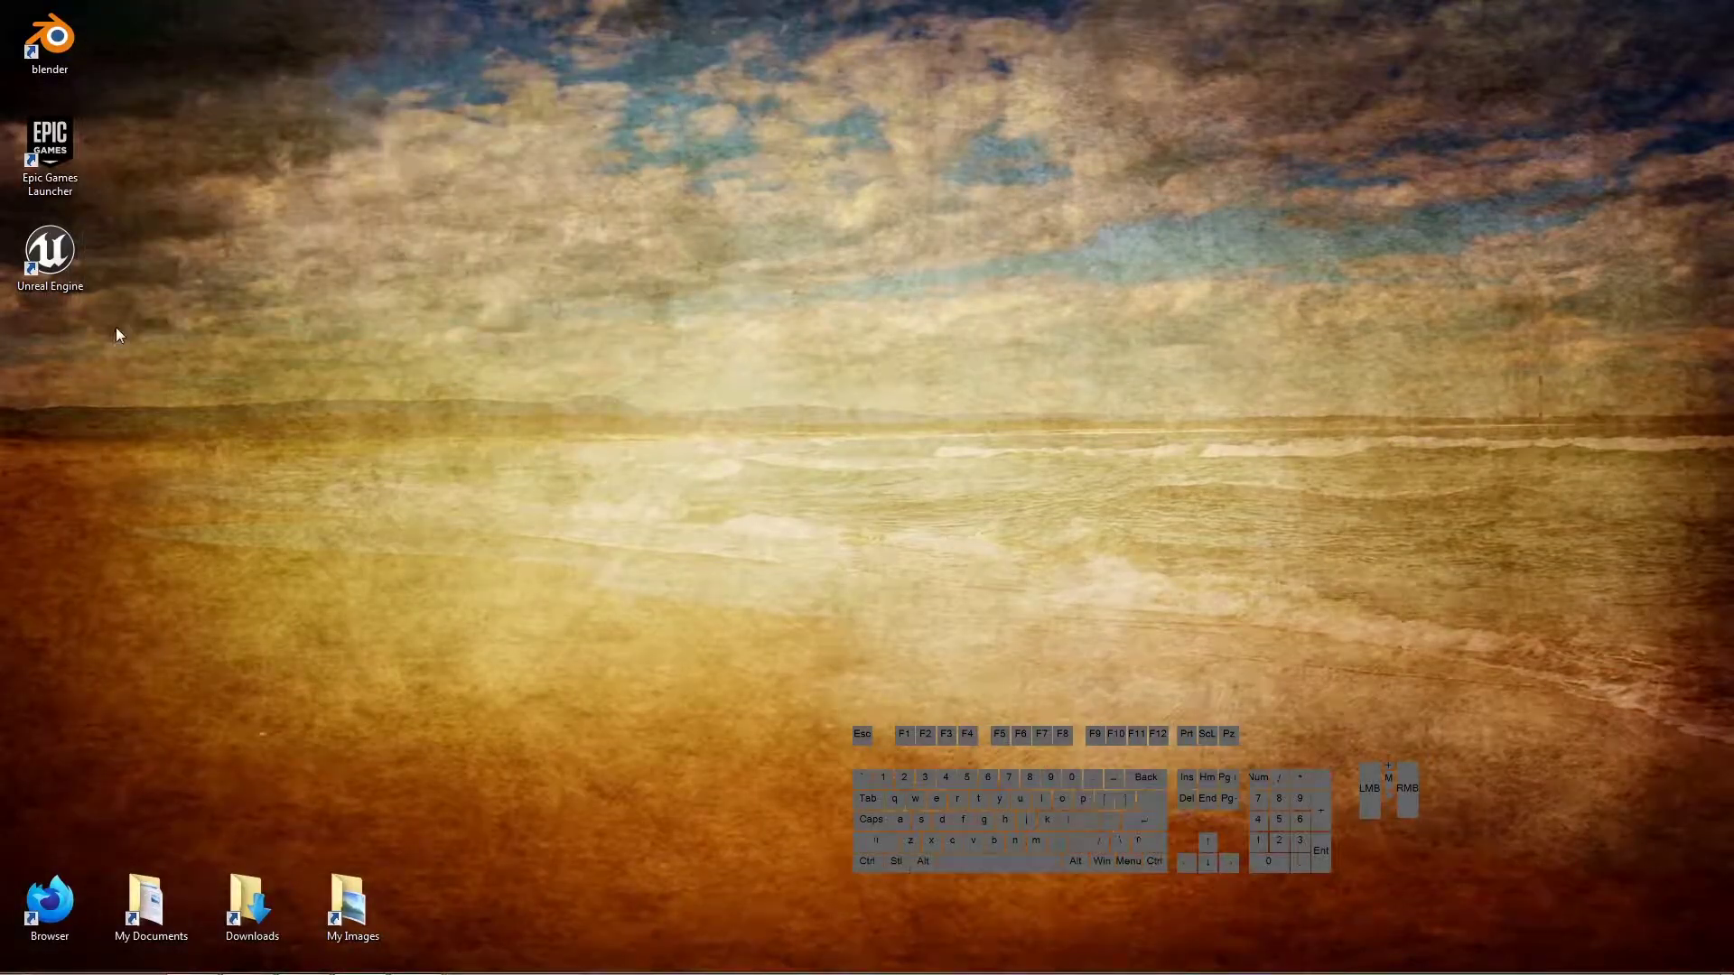
pyautogui.doubleClick(50, 253)
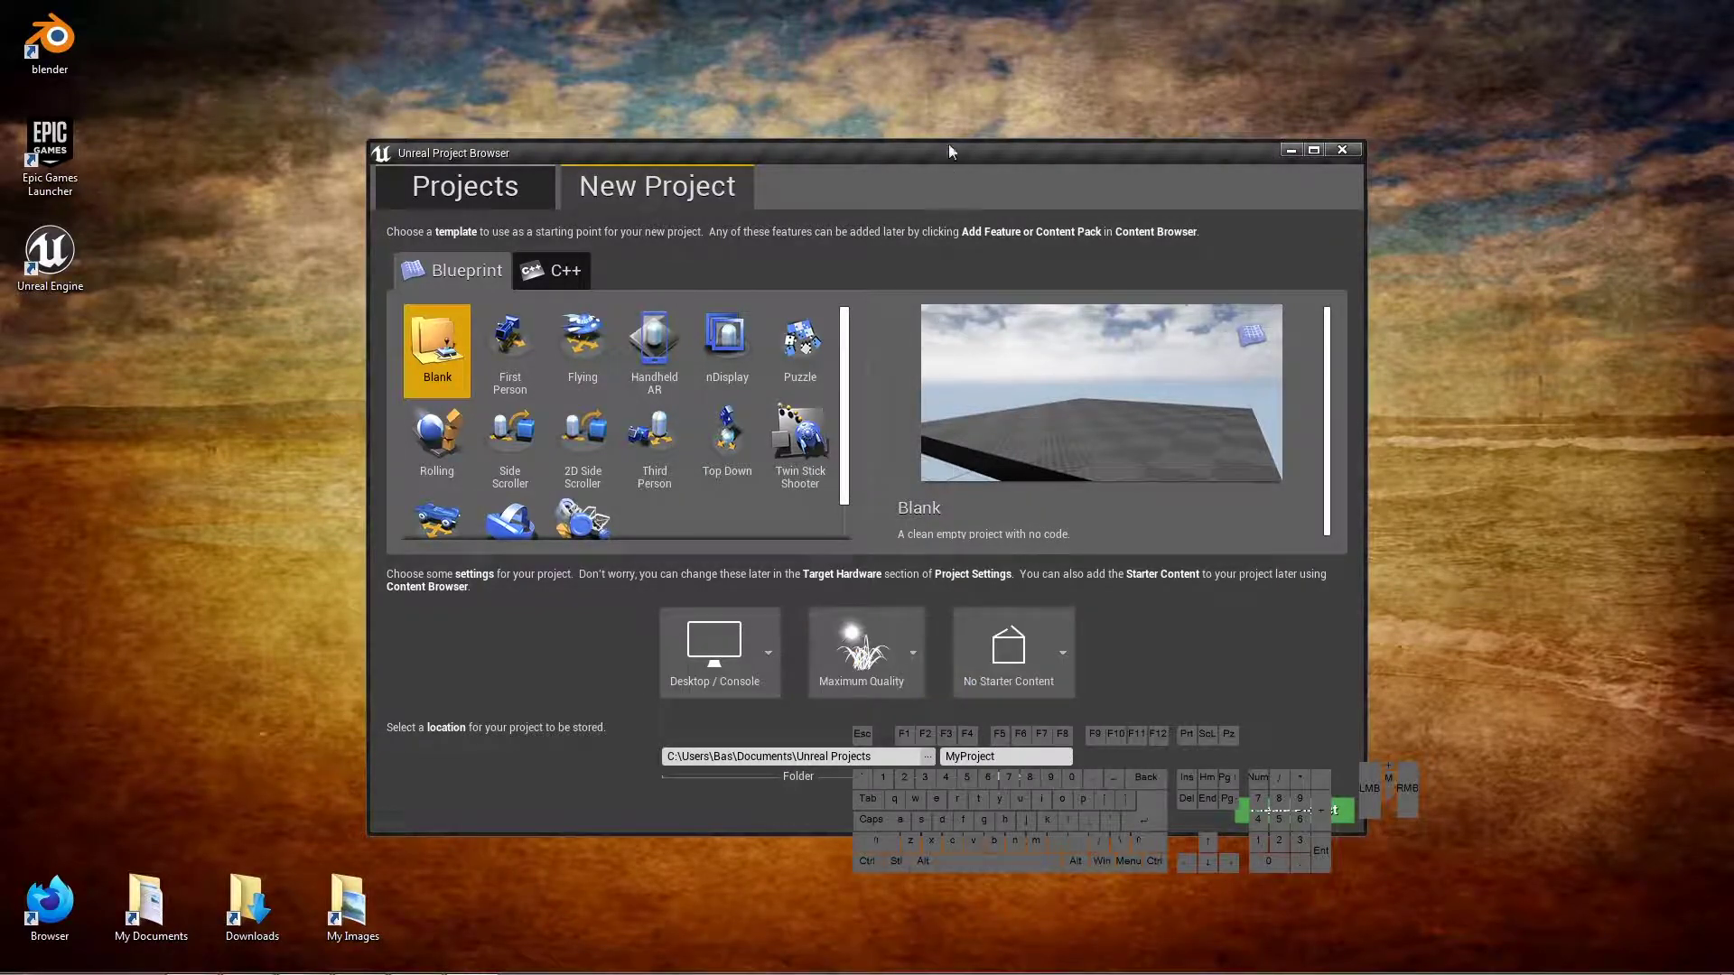
# Step: Create a new First Person template project named XYZThingy
pyautogui.moveTo(938, 157); pyautogui.dragTo(829, 85)
pyautogui.click(862, 685)
pyautogui.write('XYZThingy')
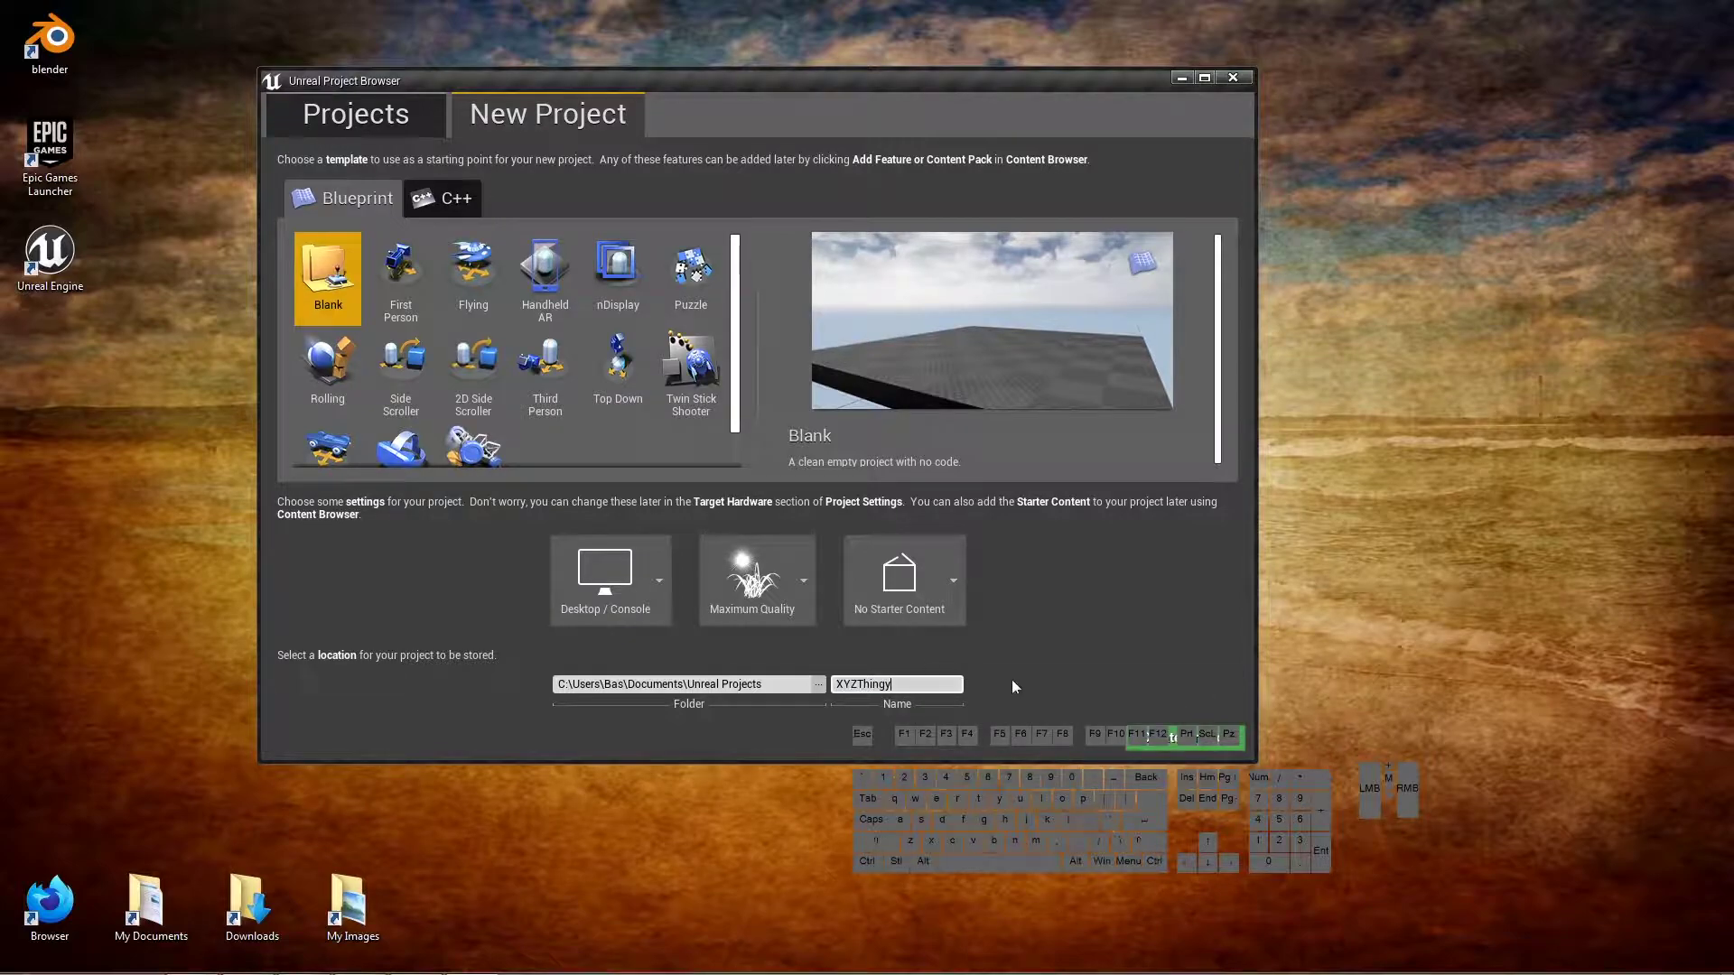
pyautogui.click(401, 273)
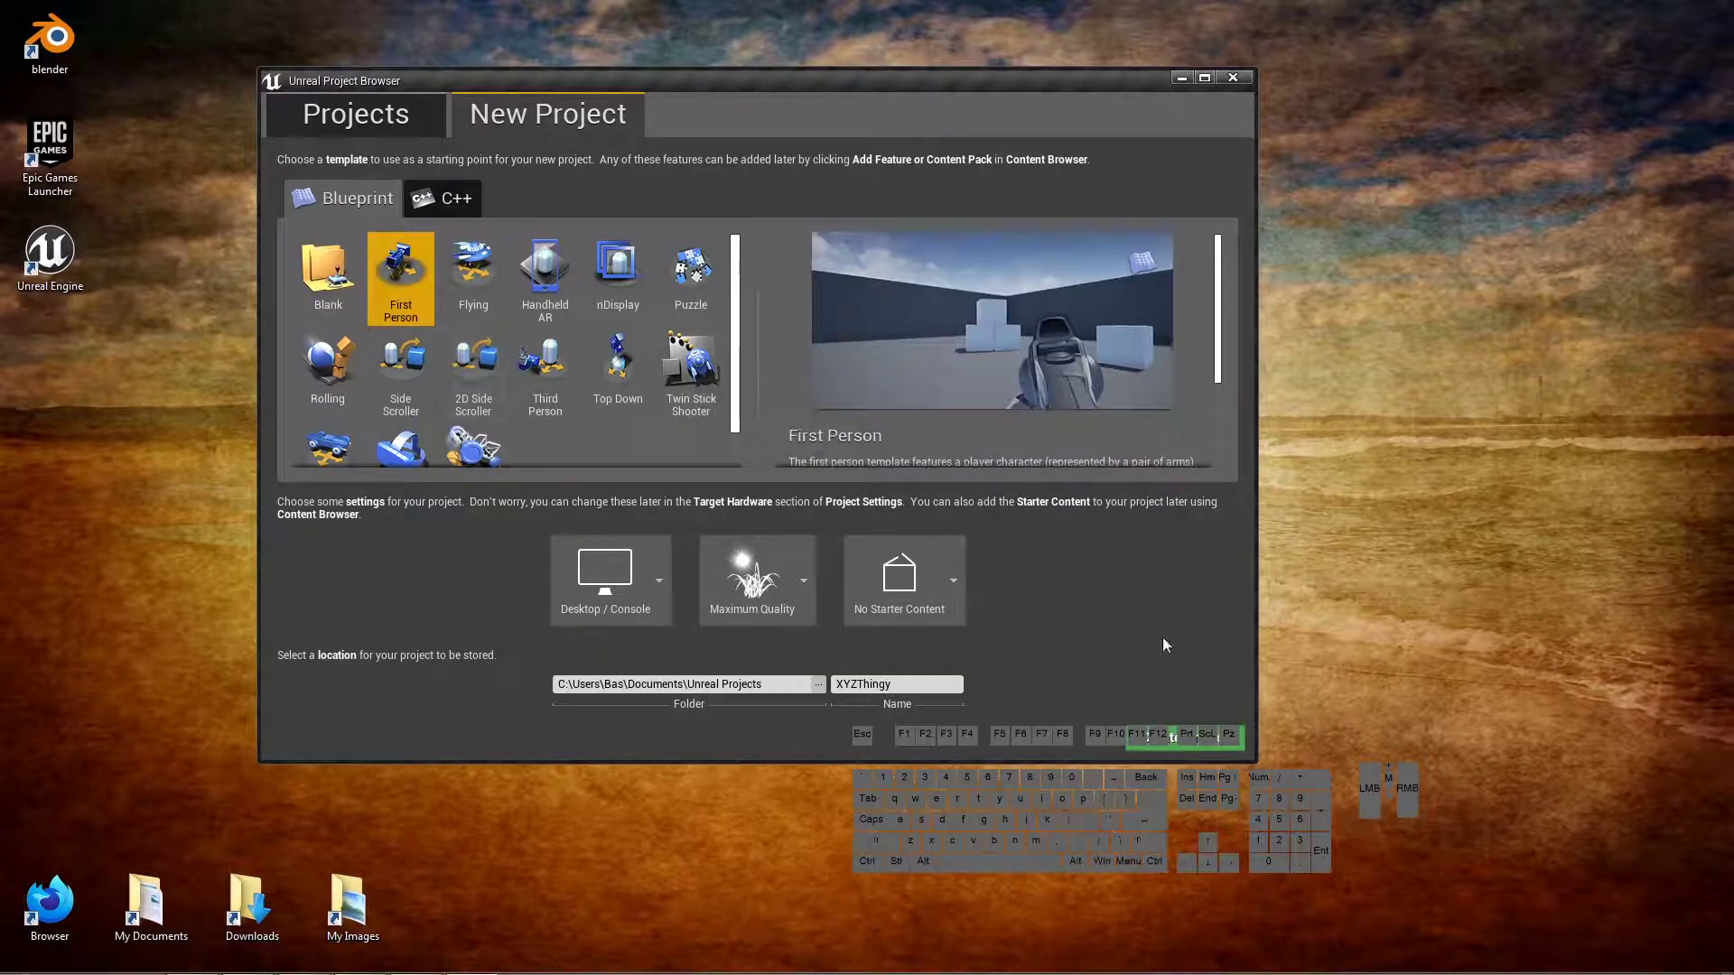
pyautogui.click(1171, 740)
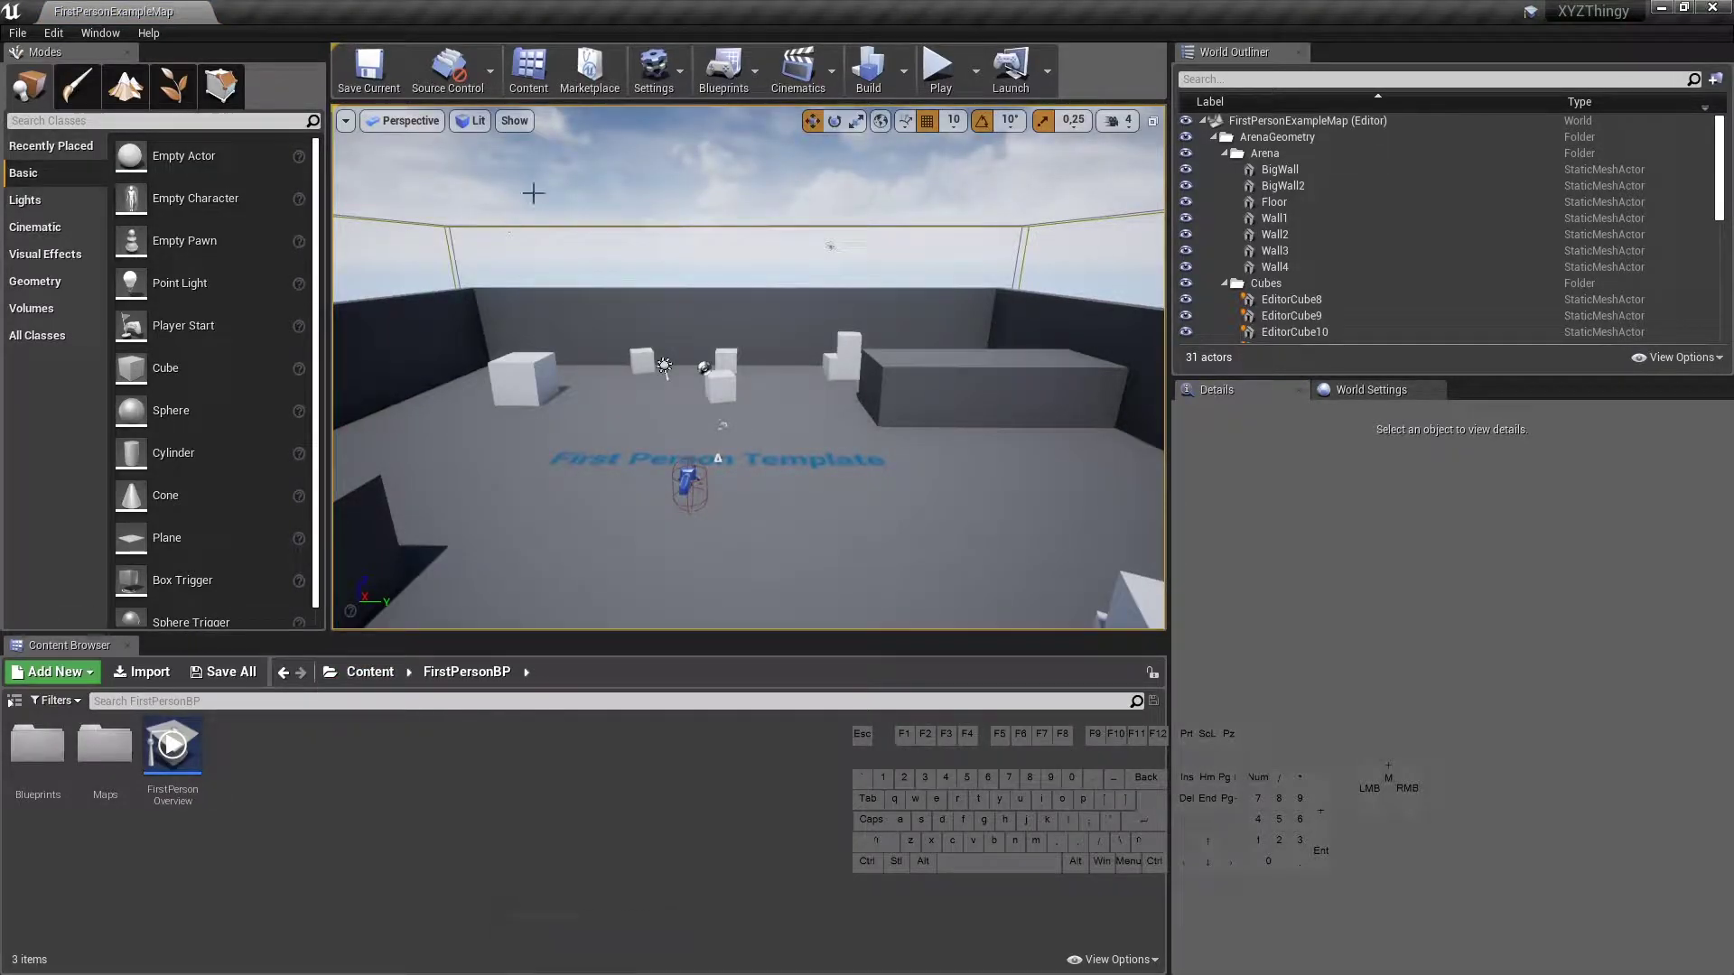
# Step: Import into FirstPersonBP, browsing from Mij documenten to ExportedFbx\StaticMesh\SM_XYZThingy.fbx
pyautogui.click(513, 120)
pyautogui.click(465, 271)
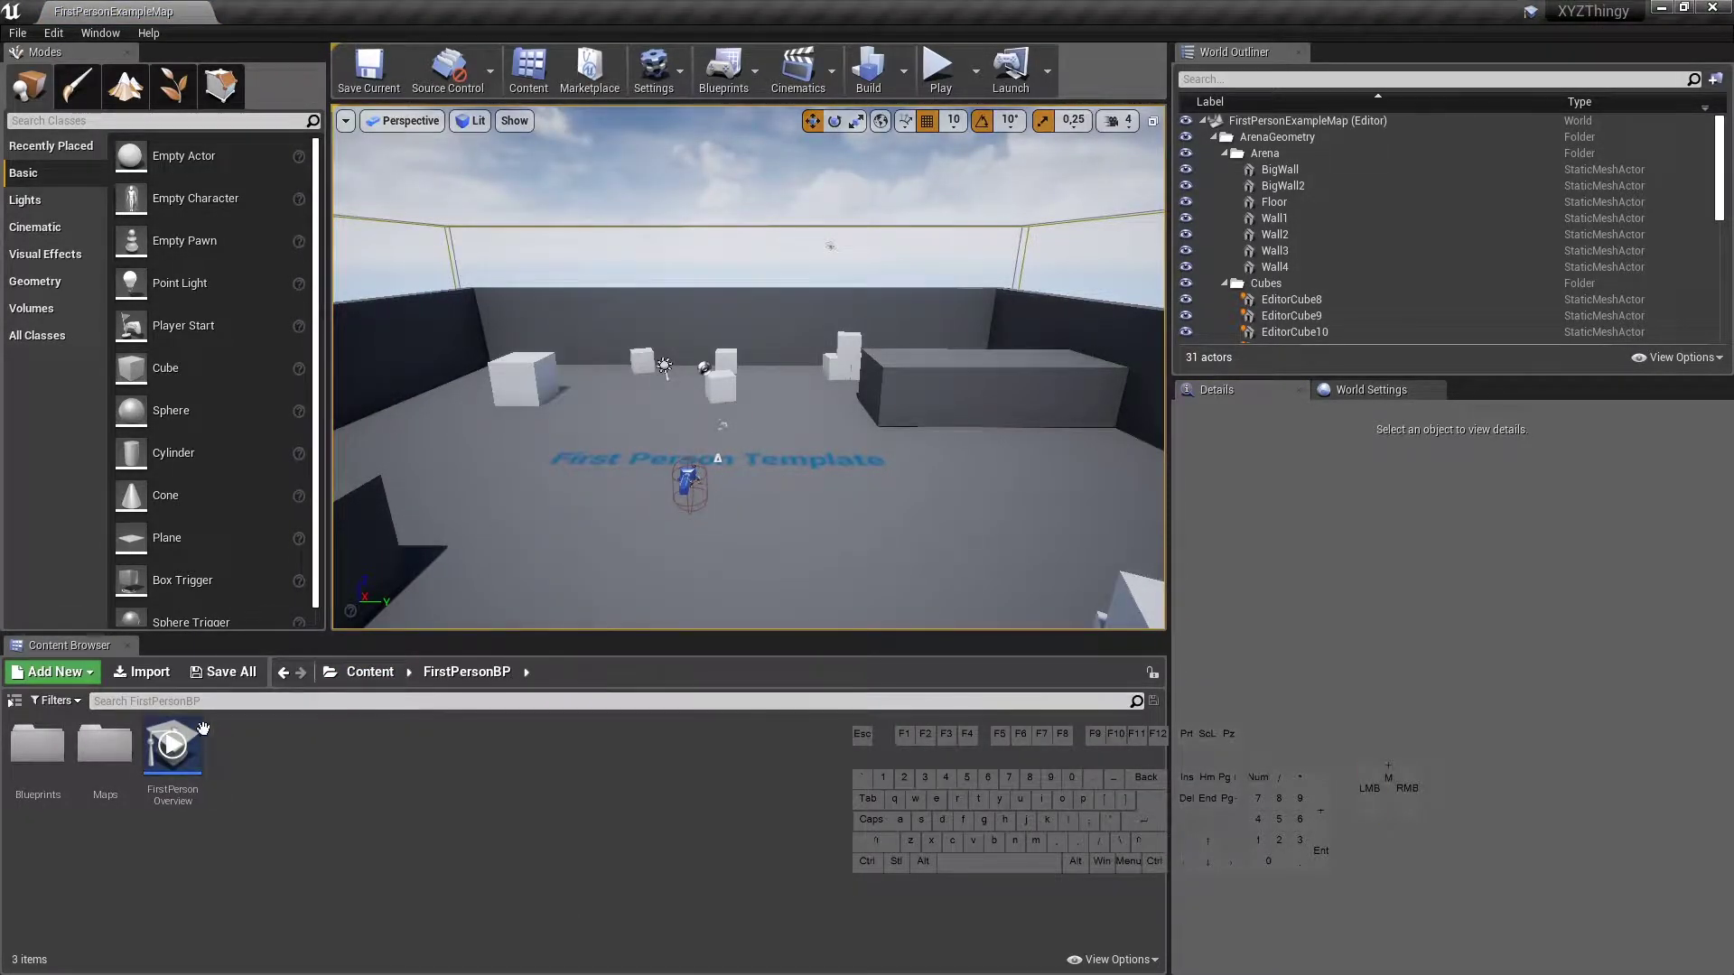
pyautogui.click(140, 680)
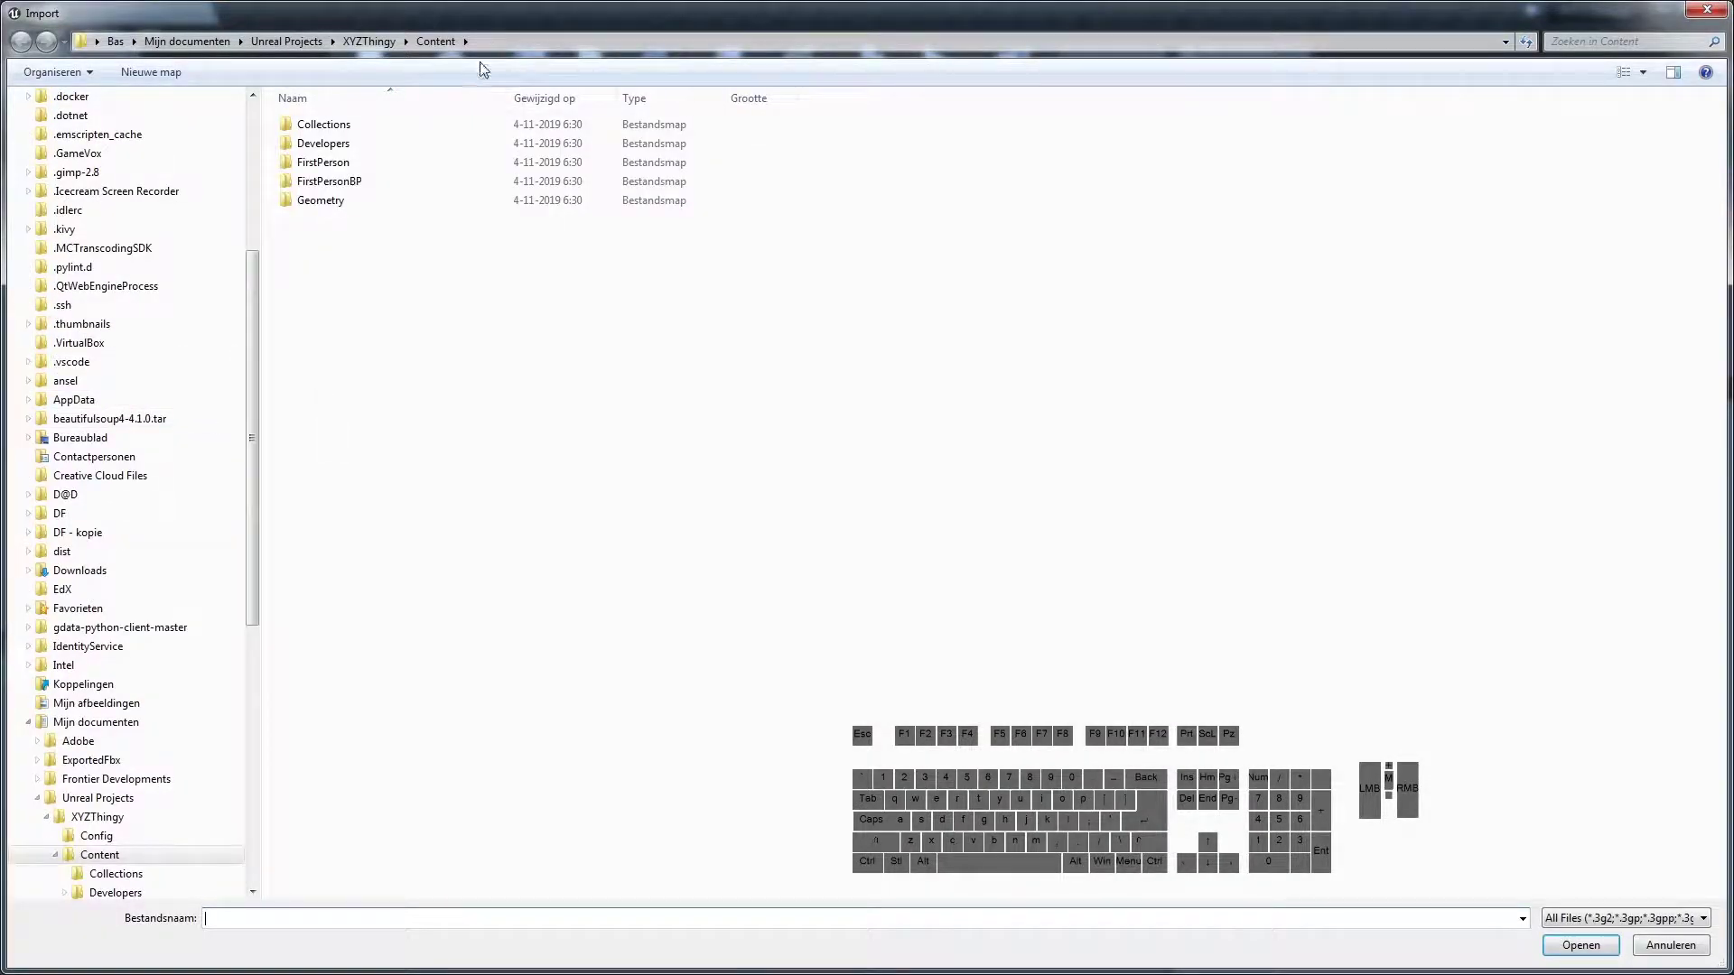
pyautogui.click(491, 41)
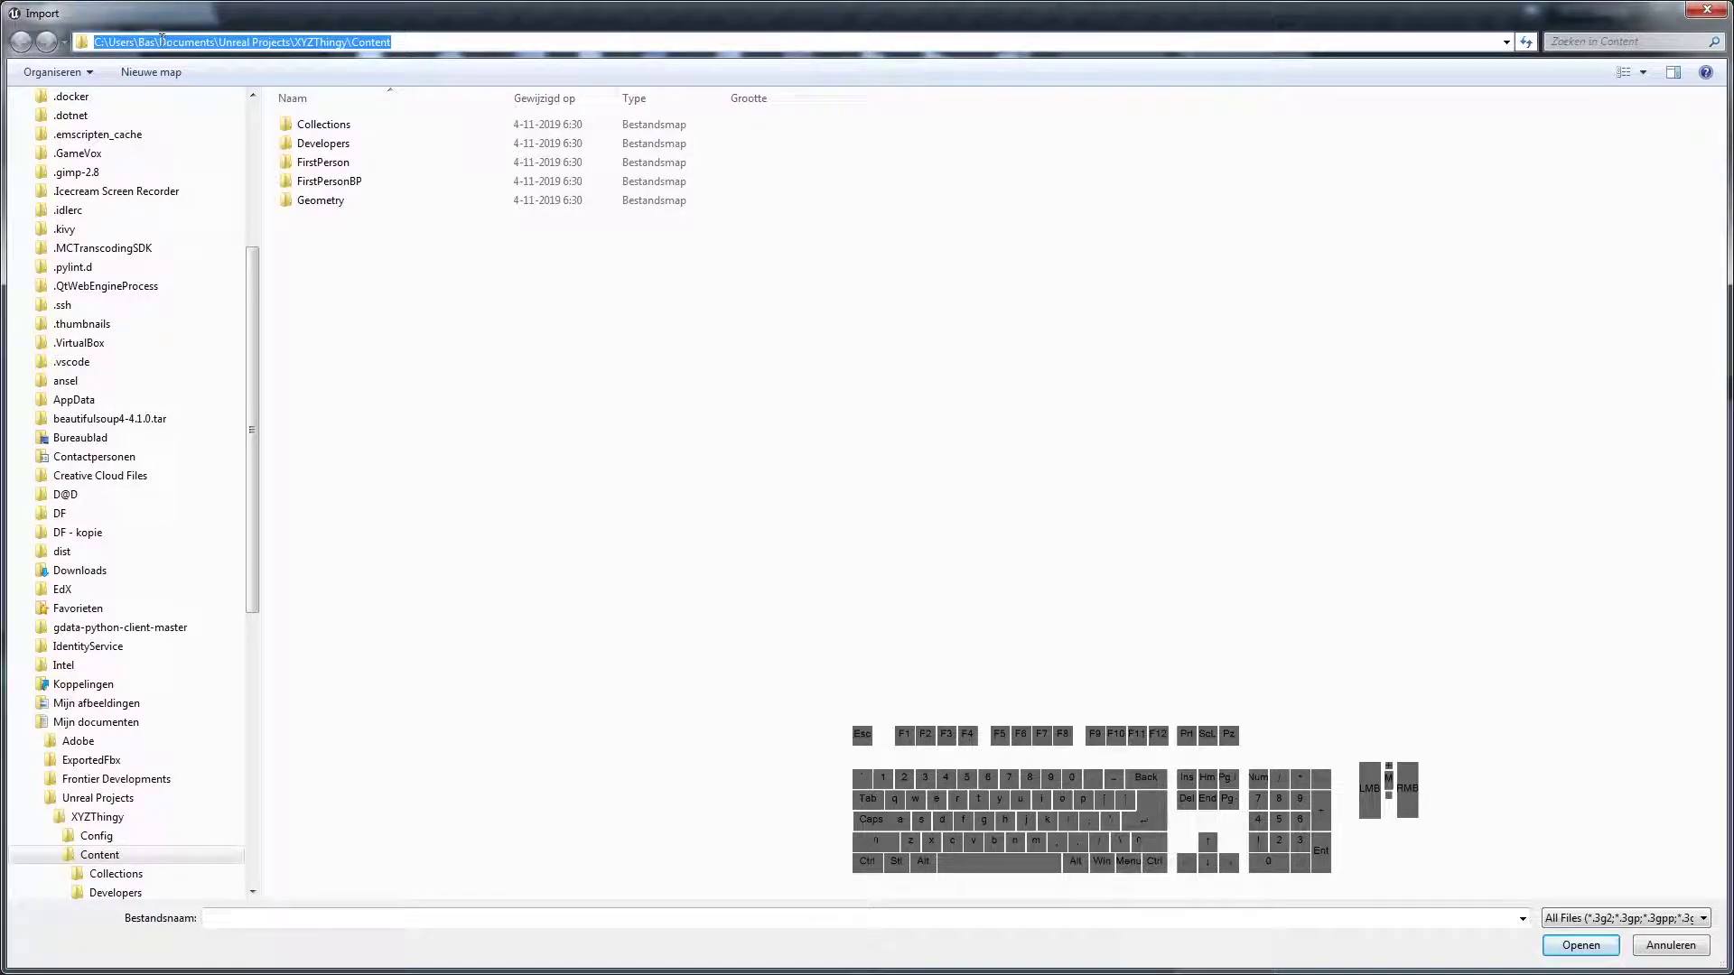
pyautogui.click(221, 44)
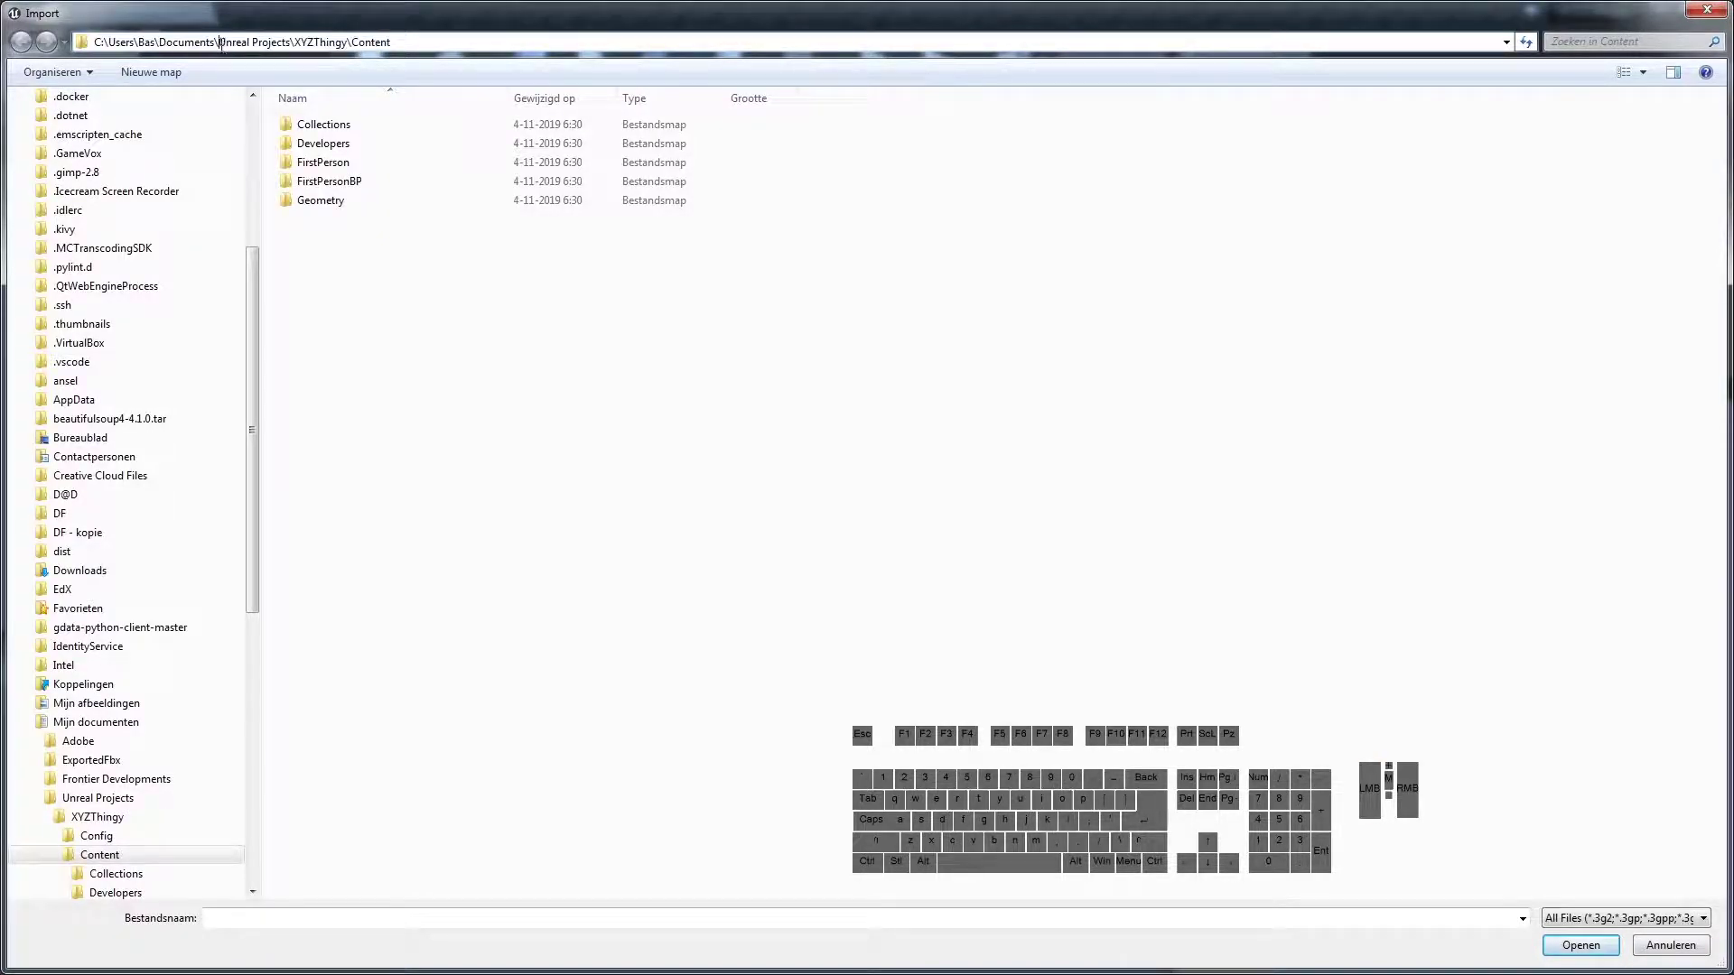
pyautogui.keyDown('shift'); pyautogui.click(413, 41); pyautogui.keyUp('shift')
pyautogui.press('BackSpace')
pyautogui.press('Return')
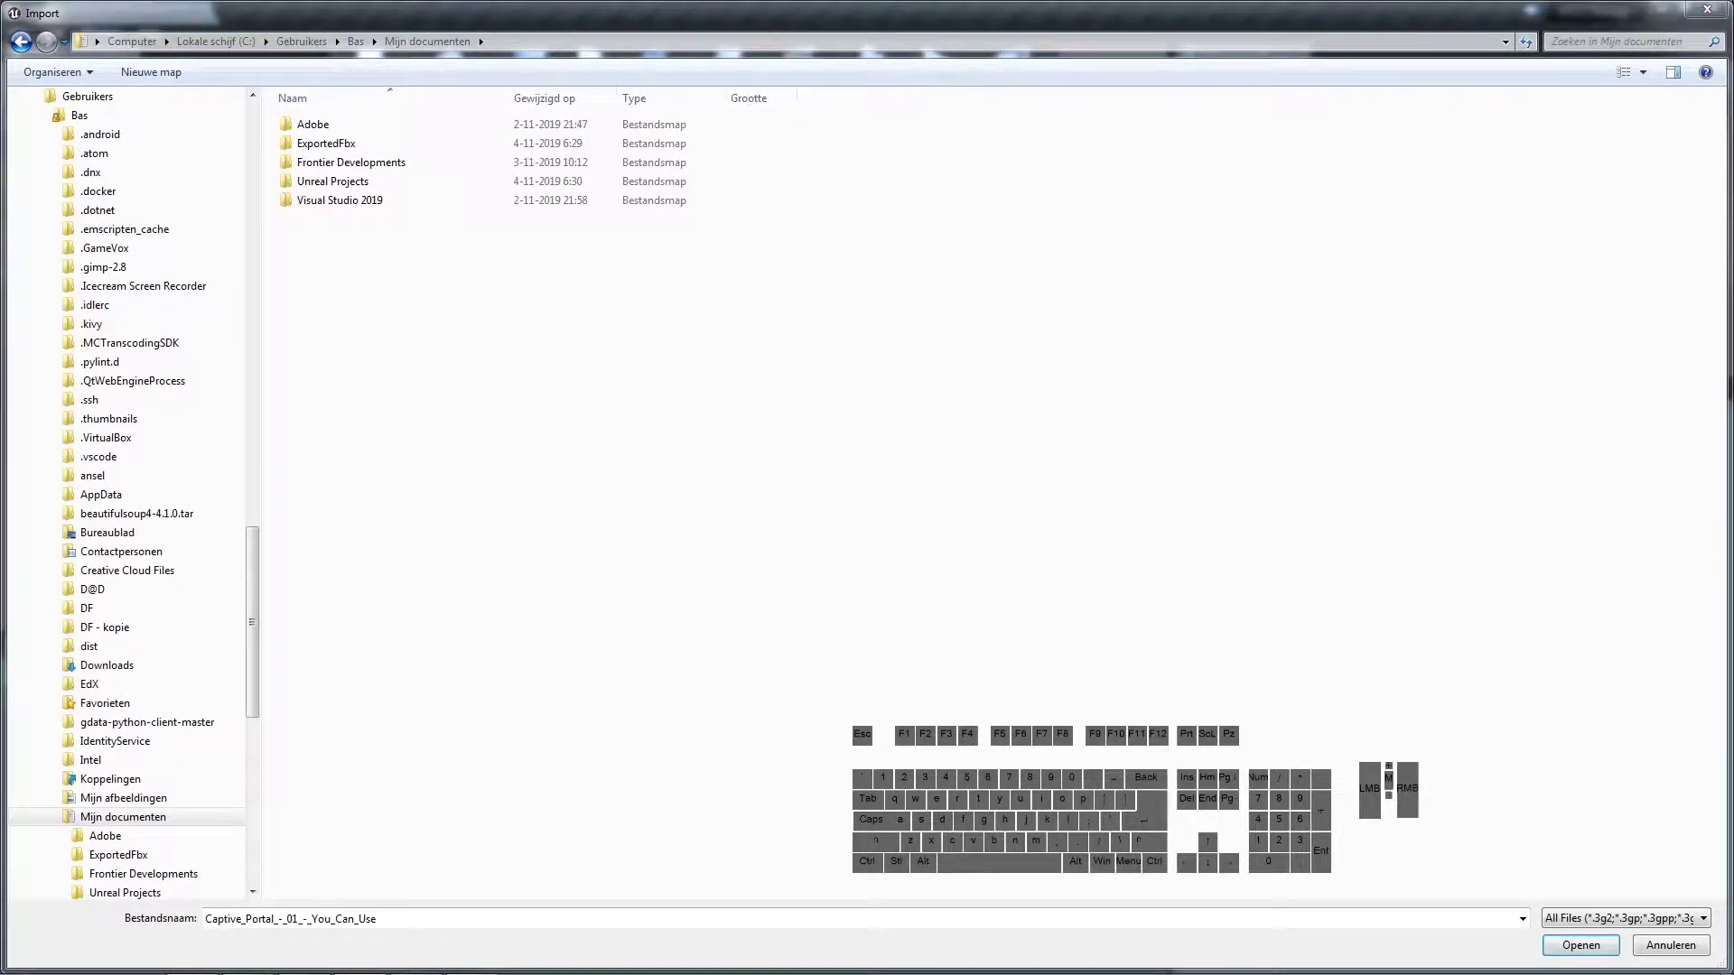
pyautogui.doubleClick(313, 147)
pyautogui.doubleClick(317, 131)
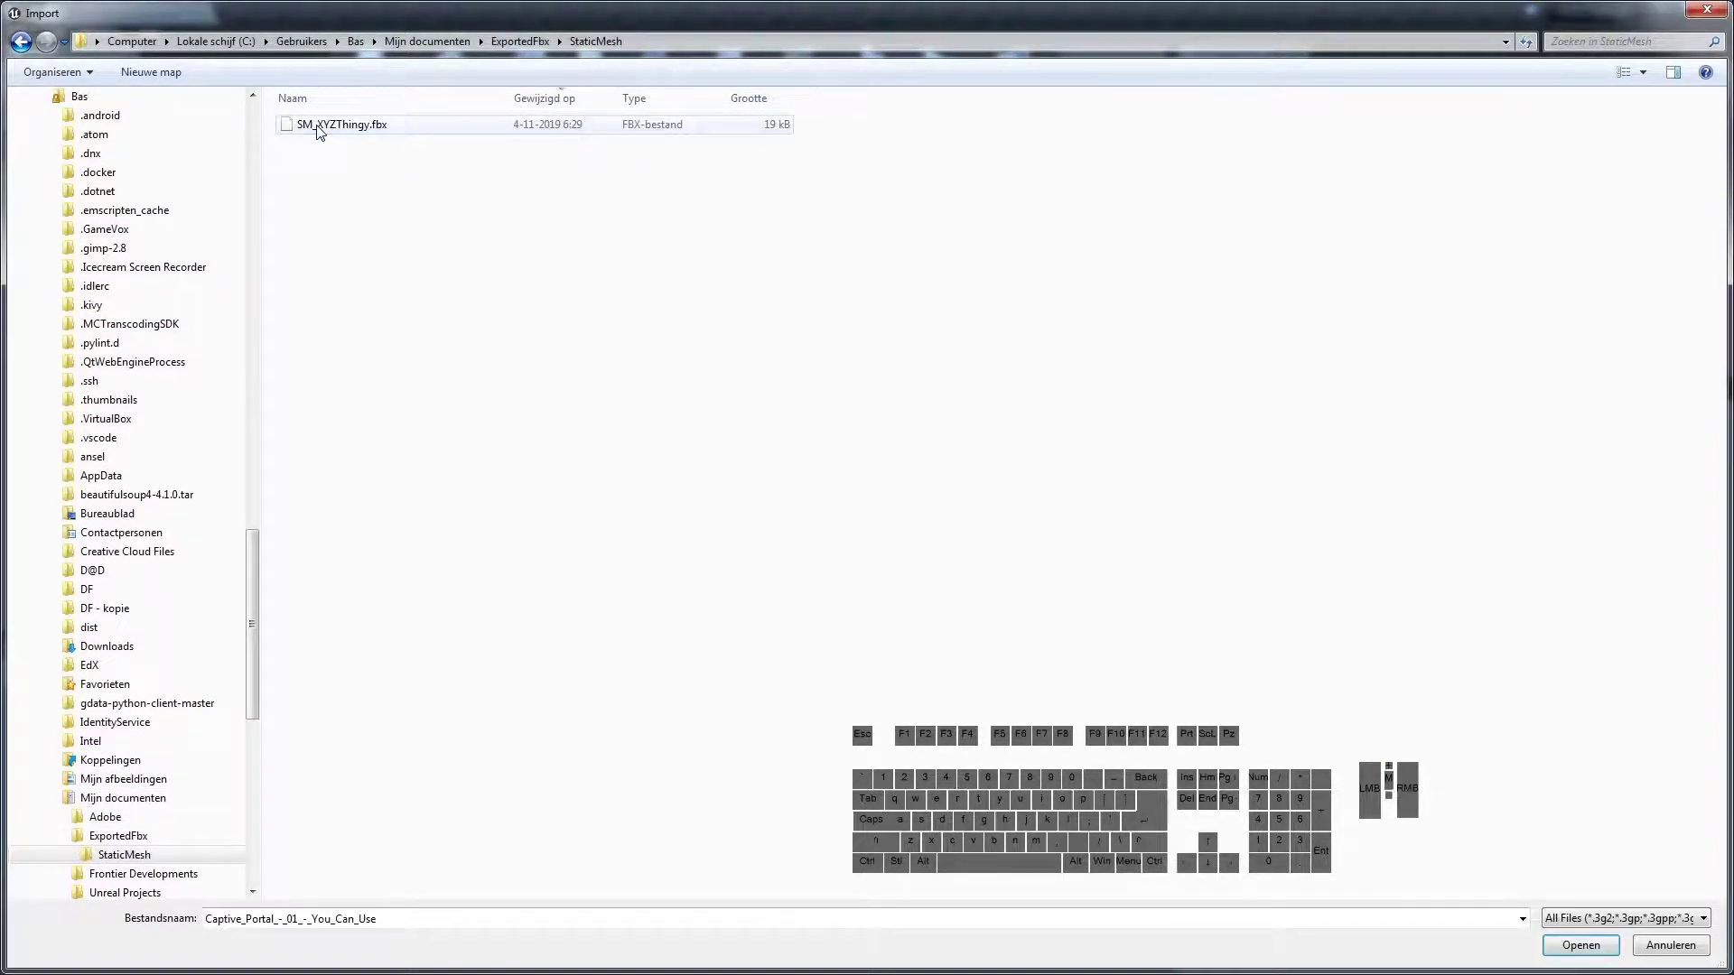
pyautogui.click(325, 134)
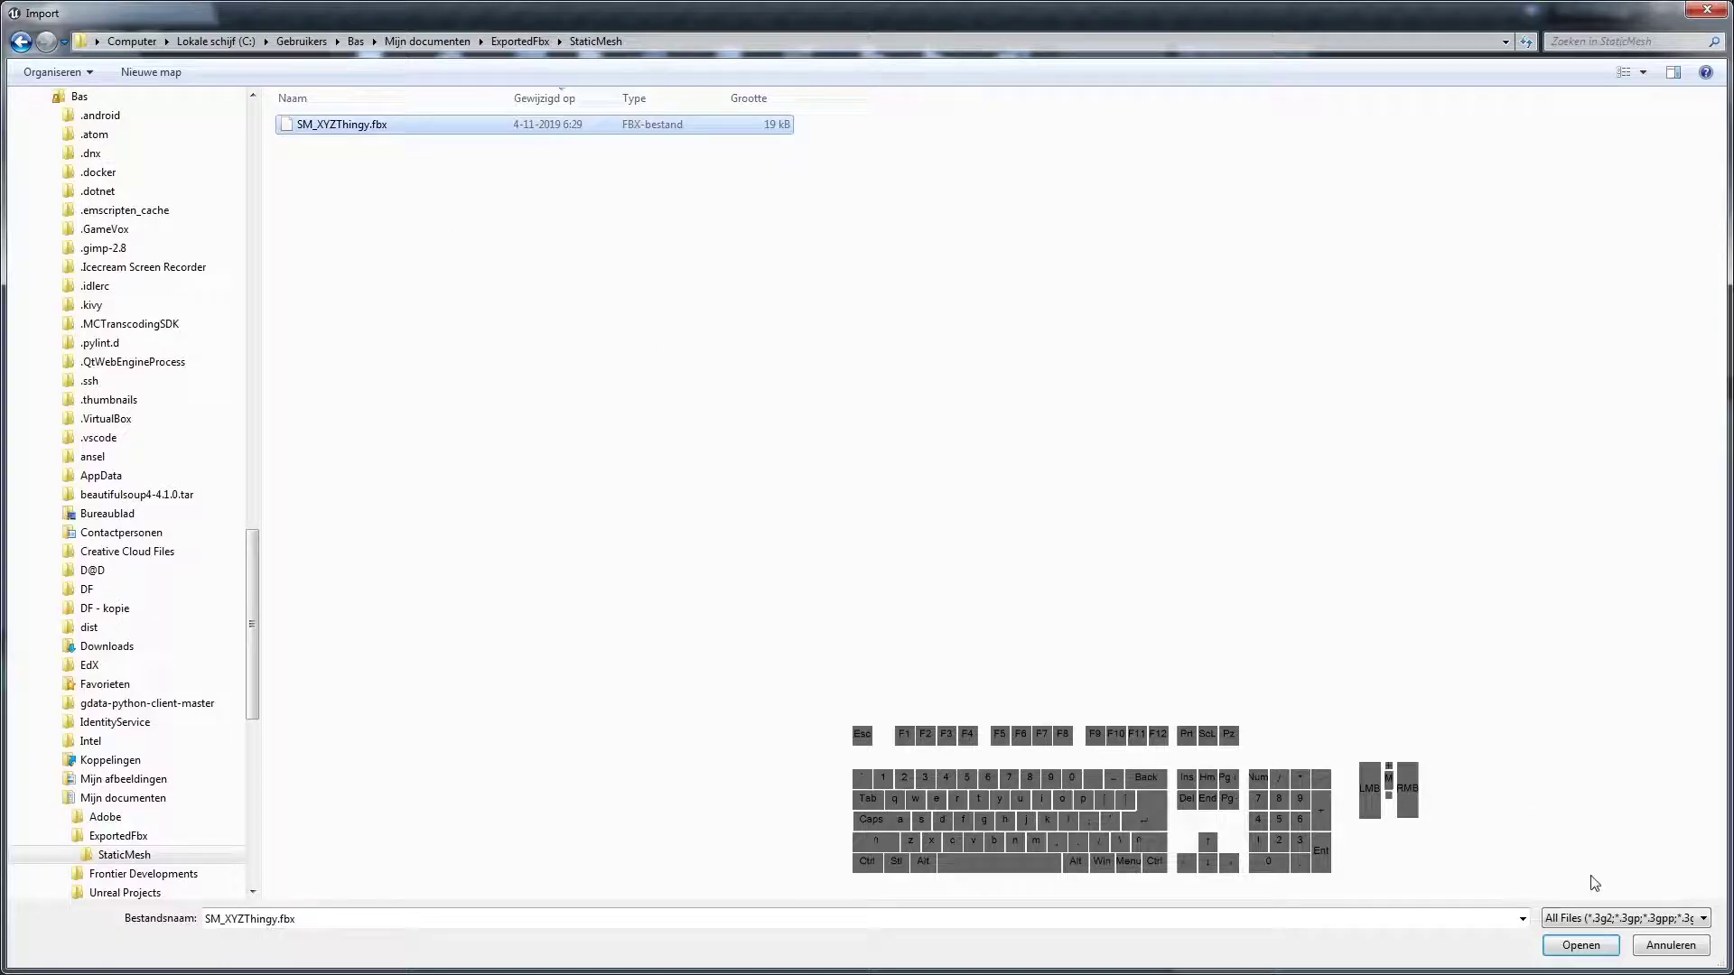
# Step: Import SM_XYZThingy.fbx, reviewing the advanced Mesh, Miscellaneous and Material FBX import options
pyautogui.click(1569, 946)
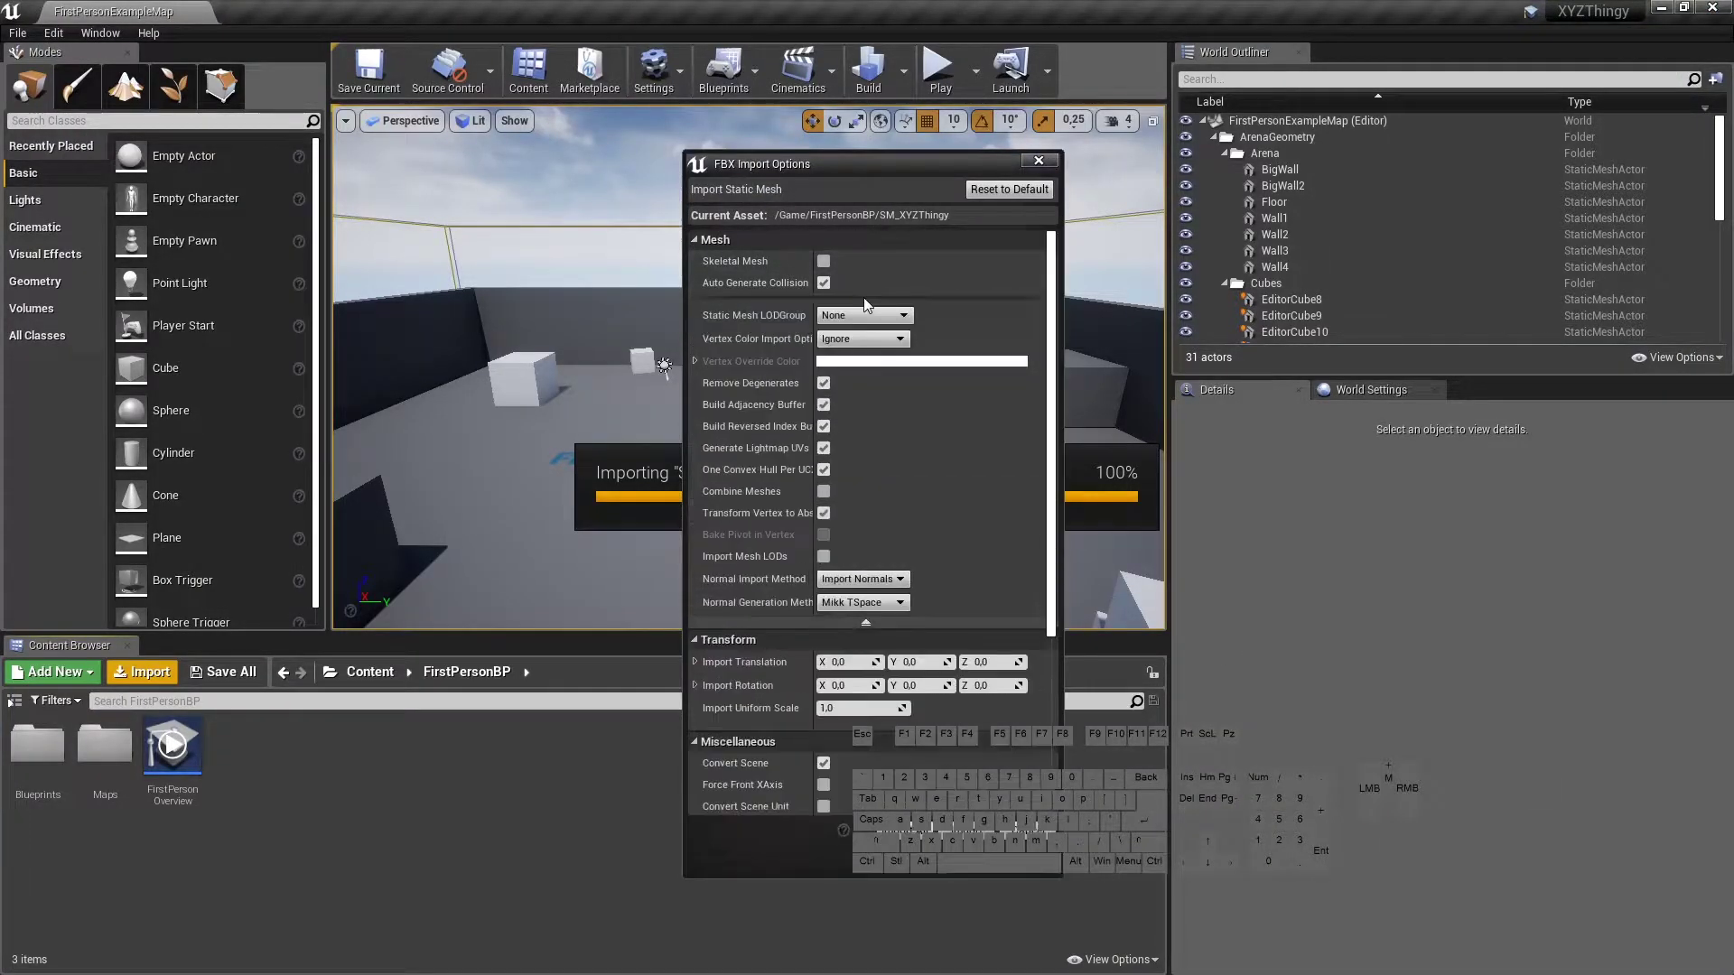
pyautogui.click(866, 301)
pyautogui.scroll(-1, 1015, 493)
pyautogui.scroll(-5, 1003, 495)
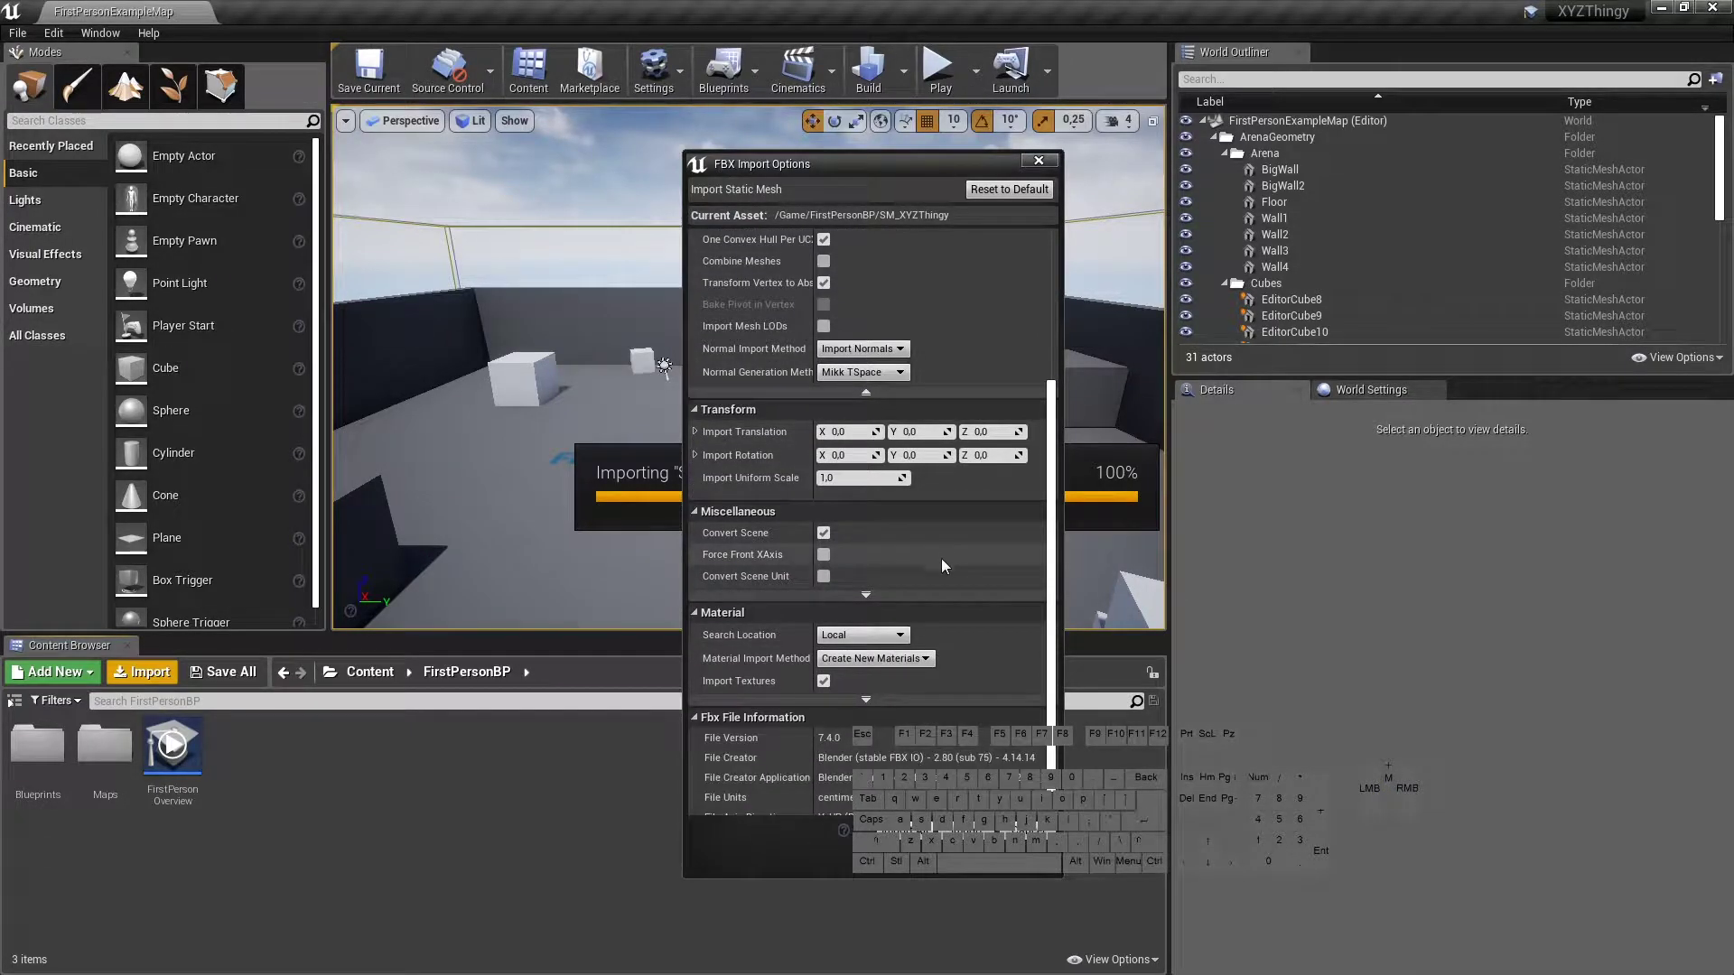
pyautogui.click(863, 581)
pyautogui.scroll(-1, 930, 565)
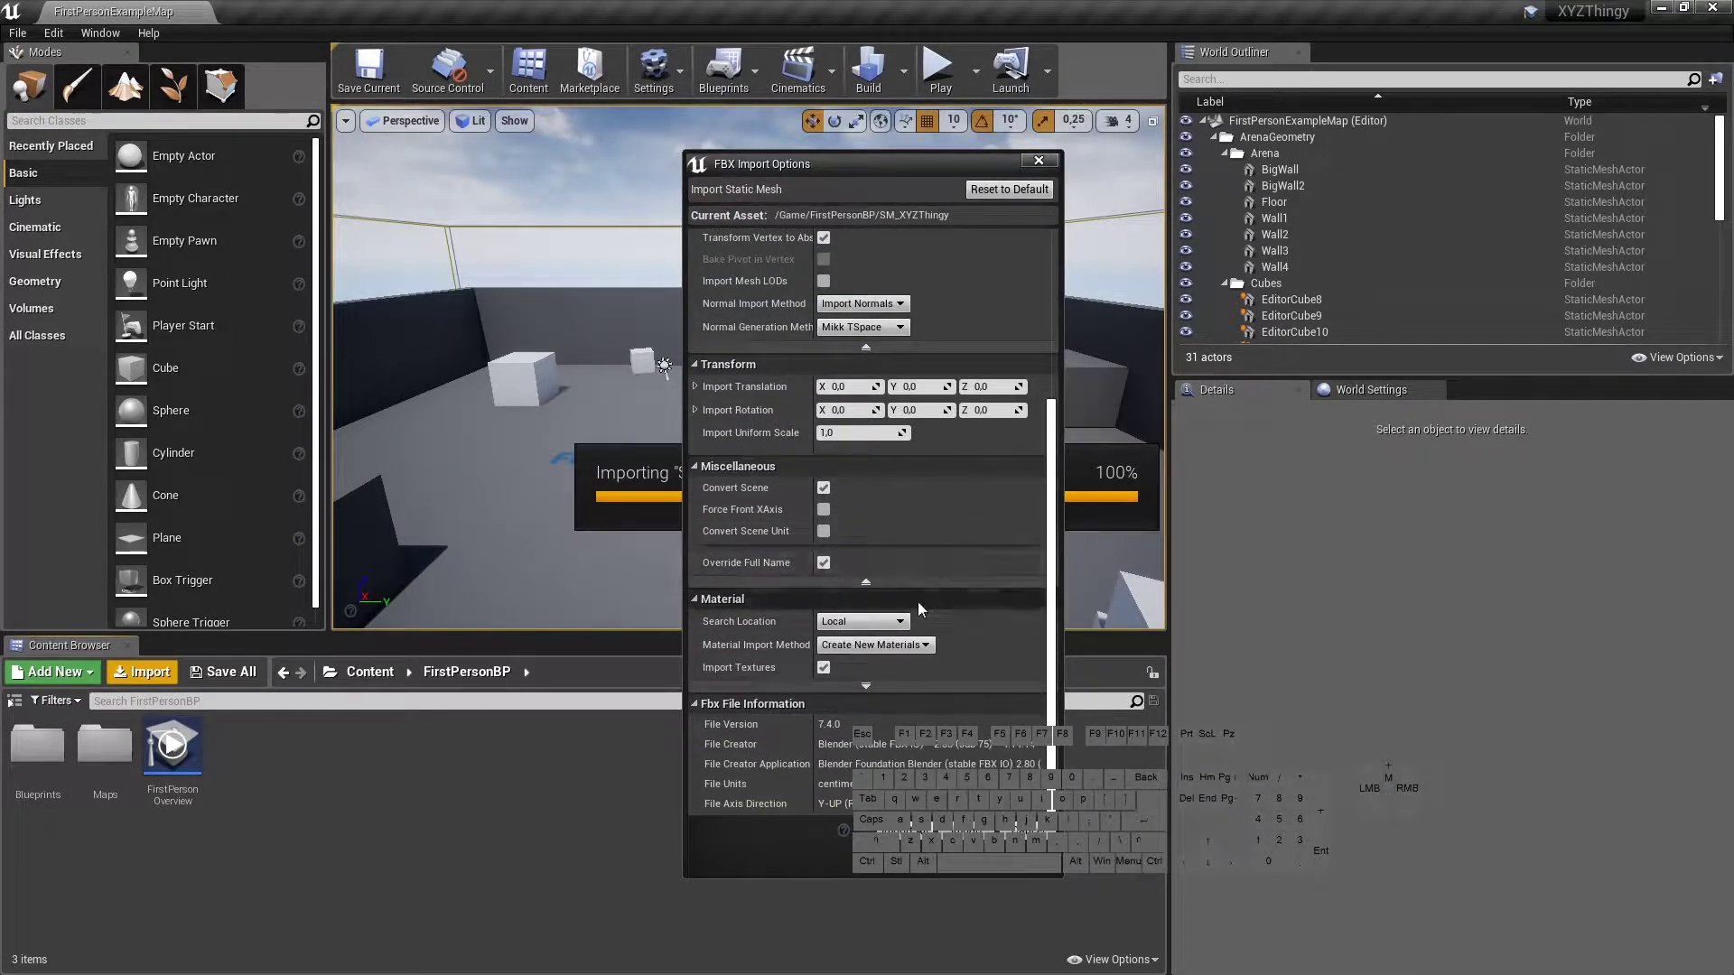
pyautogui.click(865, 687)
pyautogui.scroll(-1, 1037, 621)
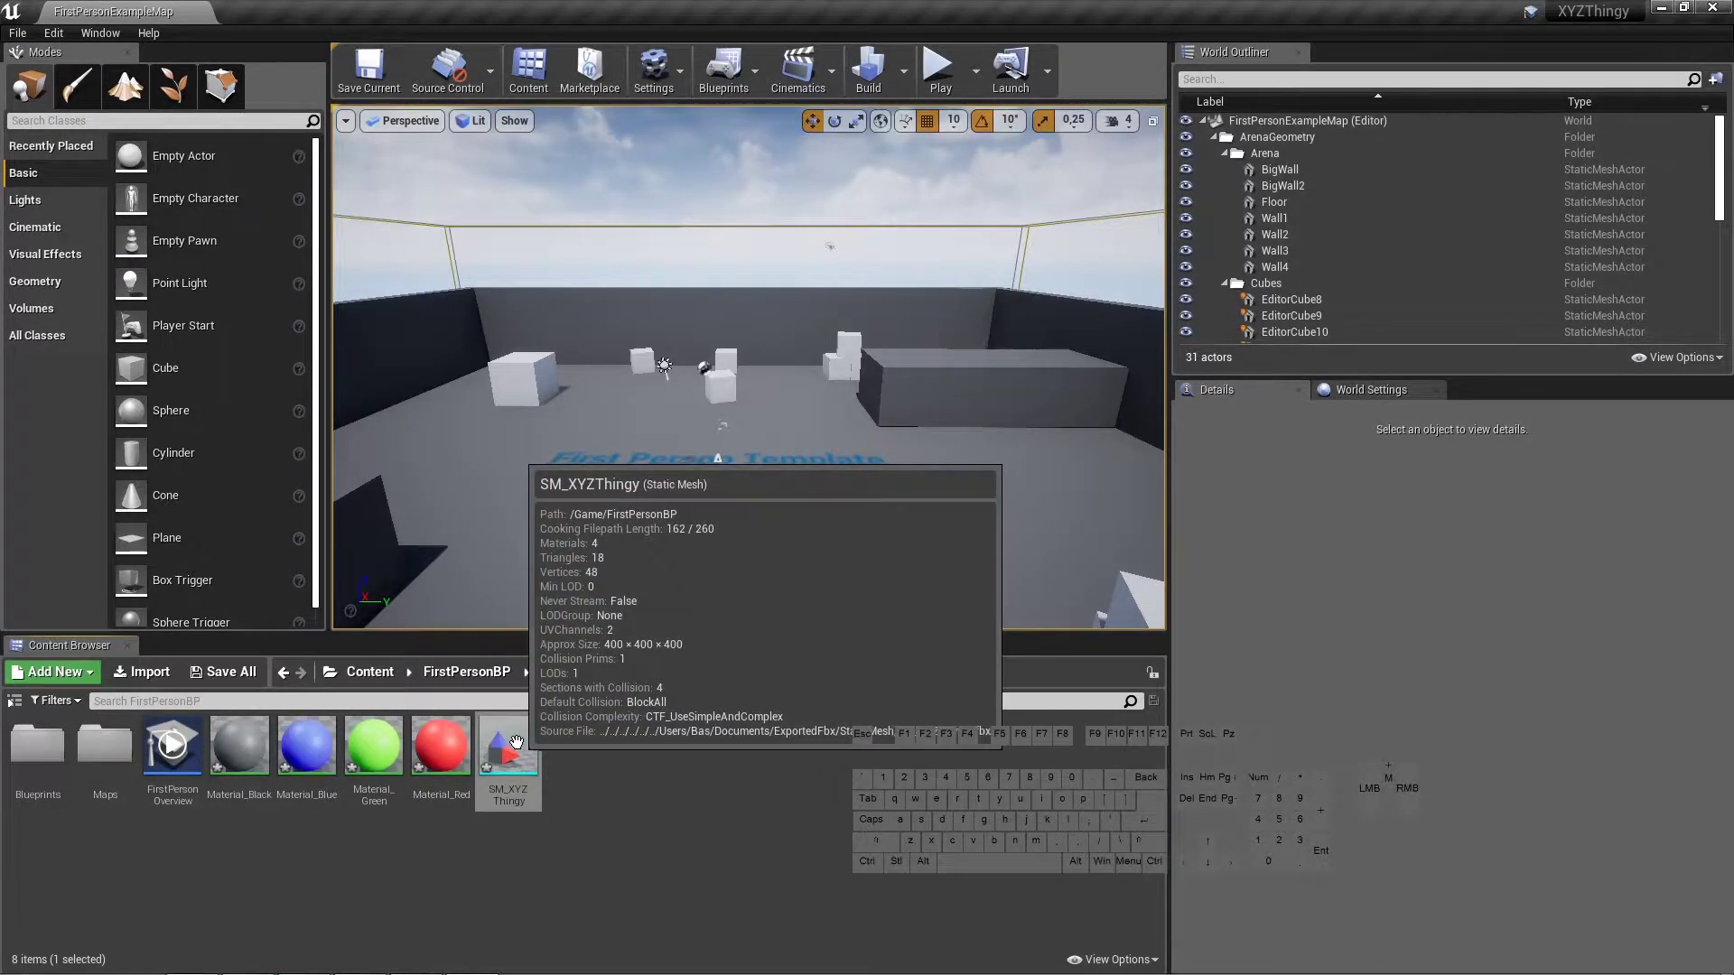
# Step: Place SM_XYZThingy in the level at -300, 290, 280 and circle it to view its arms
pyautogui.moveTo(506, 759); pyautogui.dragTo(831, 454)
pyautogui.scroll(5, 749, 371)
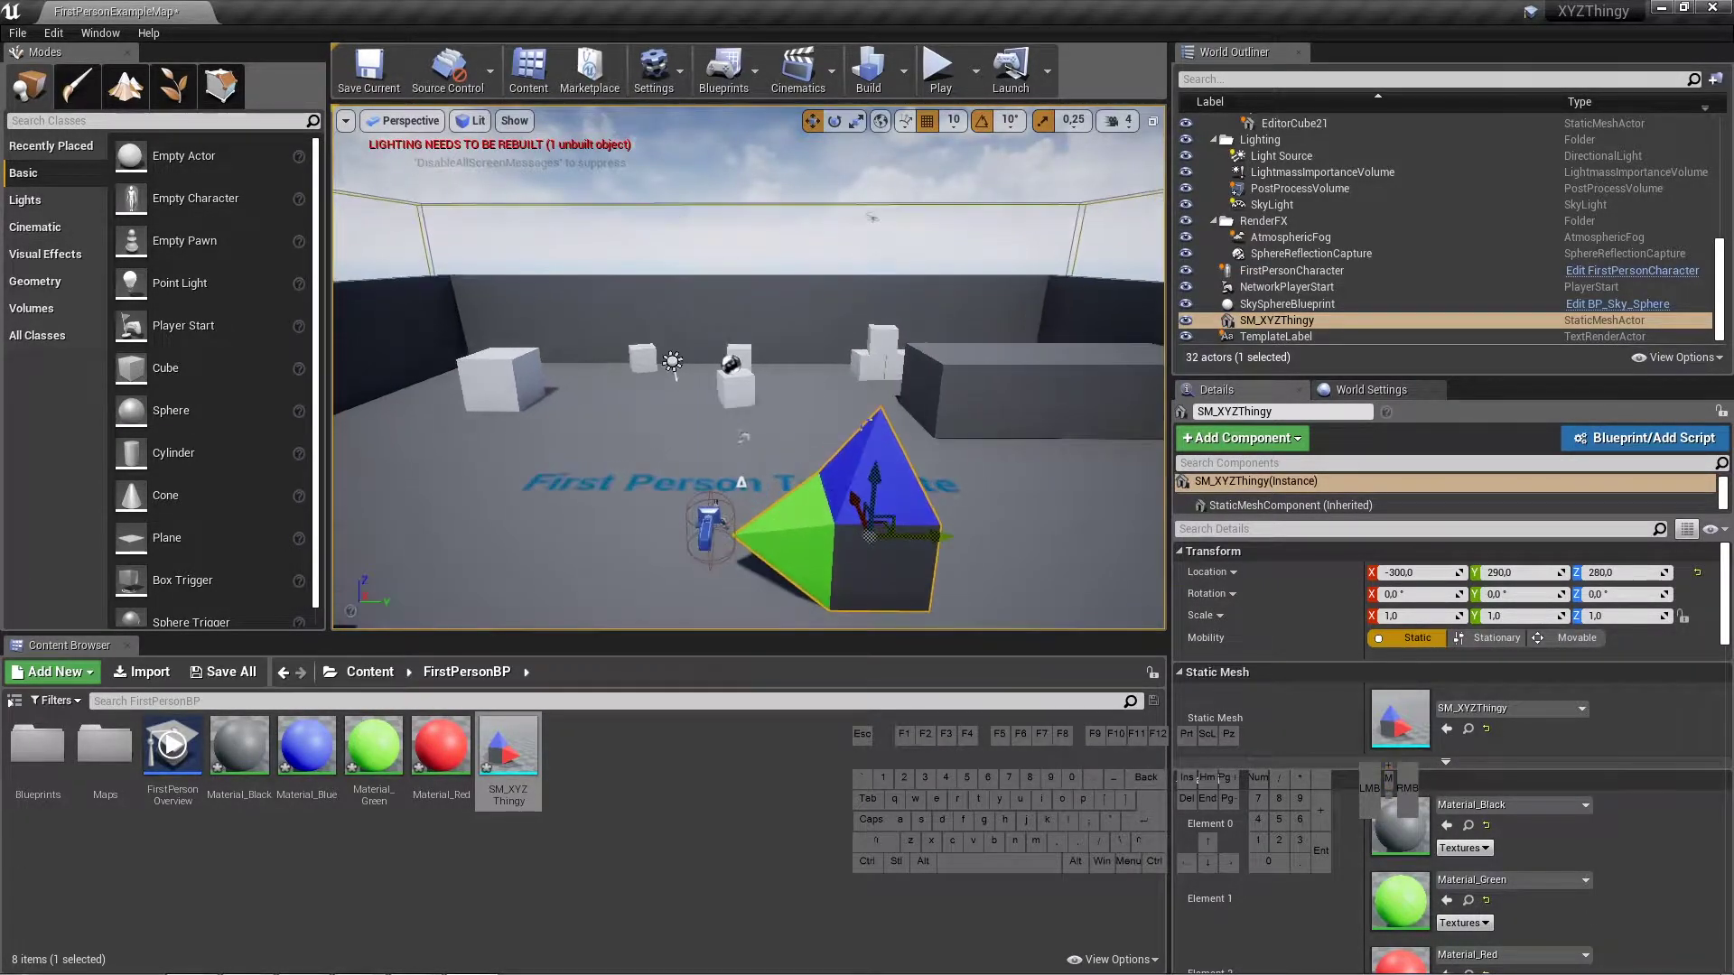
pyautogui.moveTo(863, 446); pyautogui.dragTo(924, 428, button='right')
pyautogui.press('a')
pyautogui.press('d')
pyautogui.press('a')
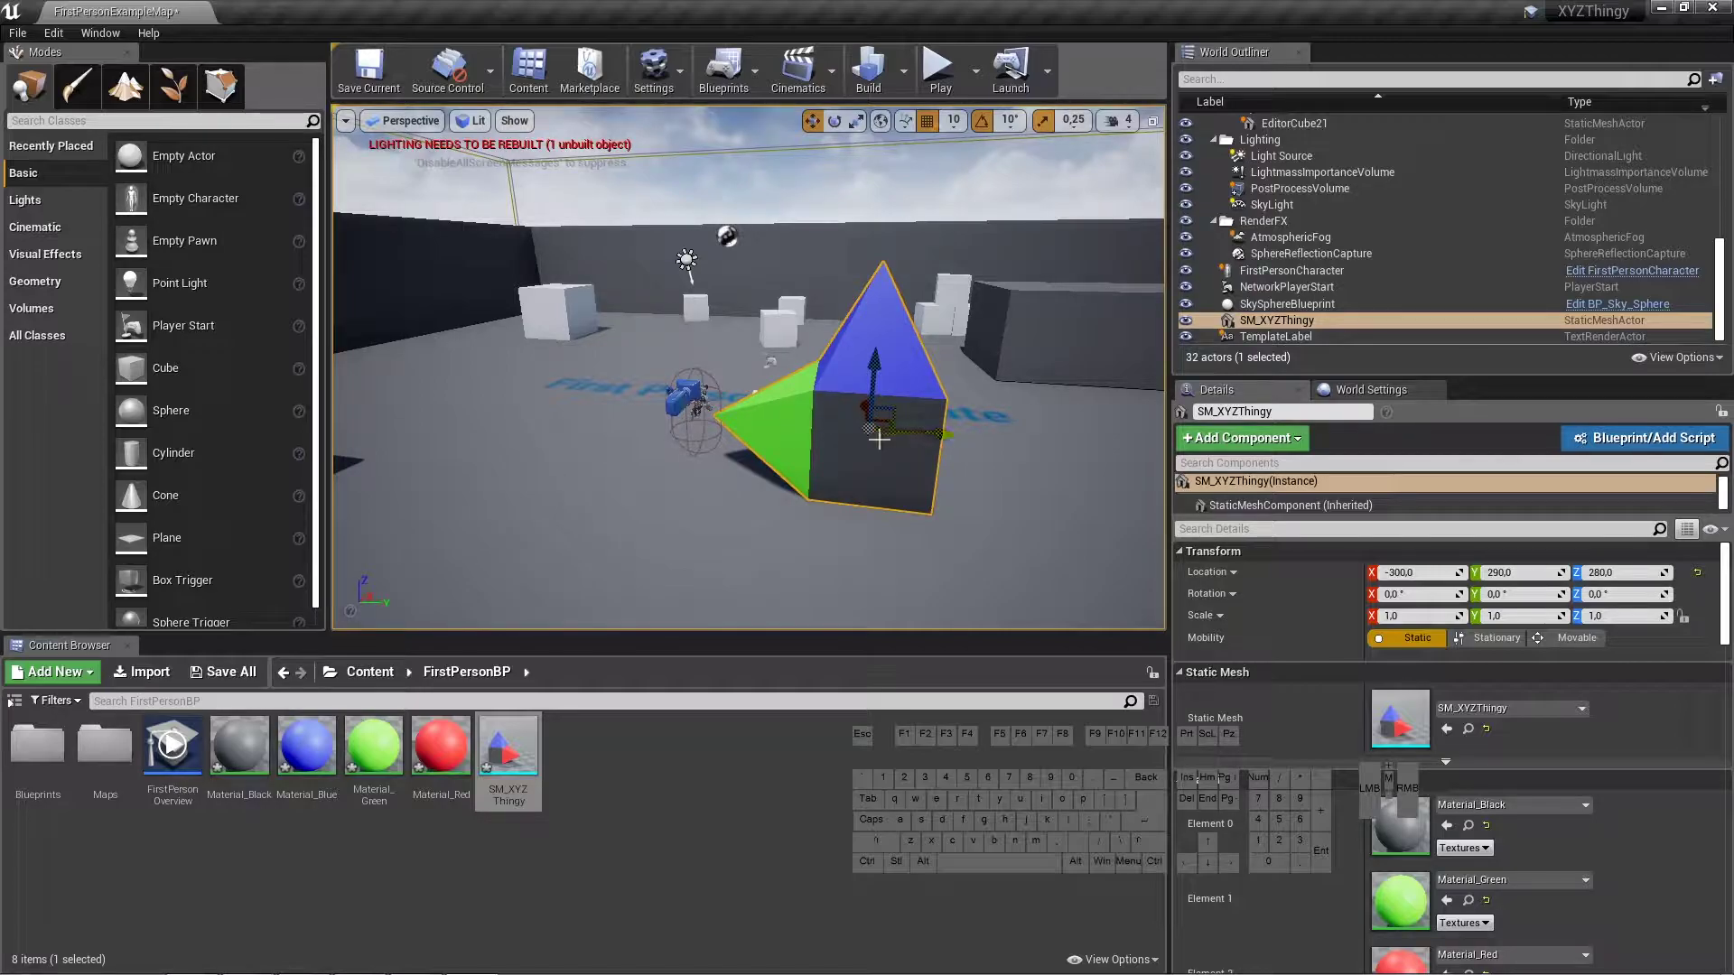
pyautogui.moveTo(904, 475); pyautogui.dragTo(961, 289, button='middle')
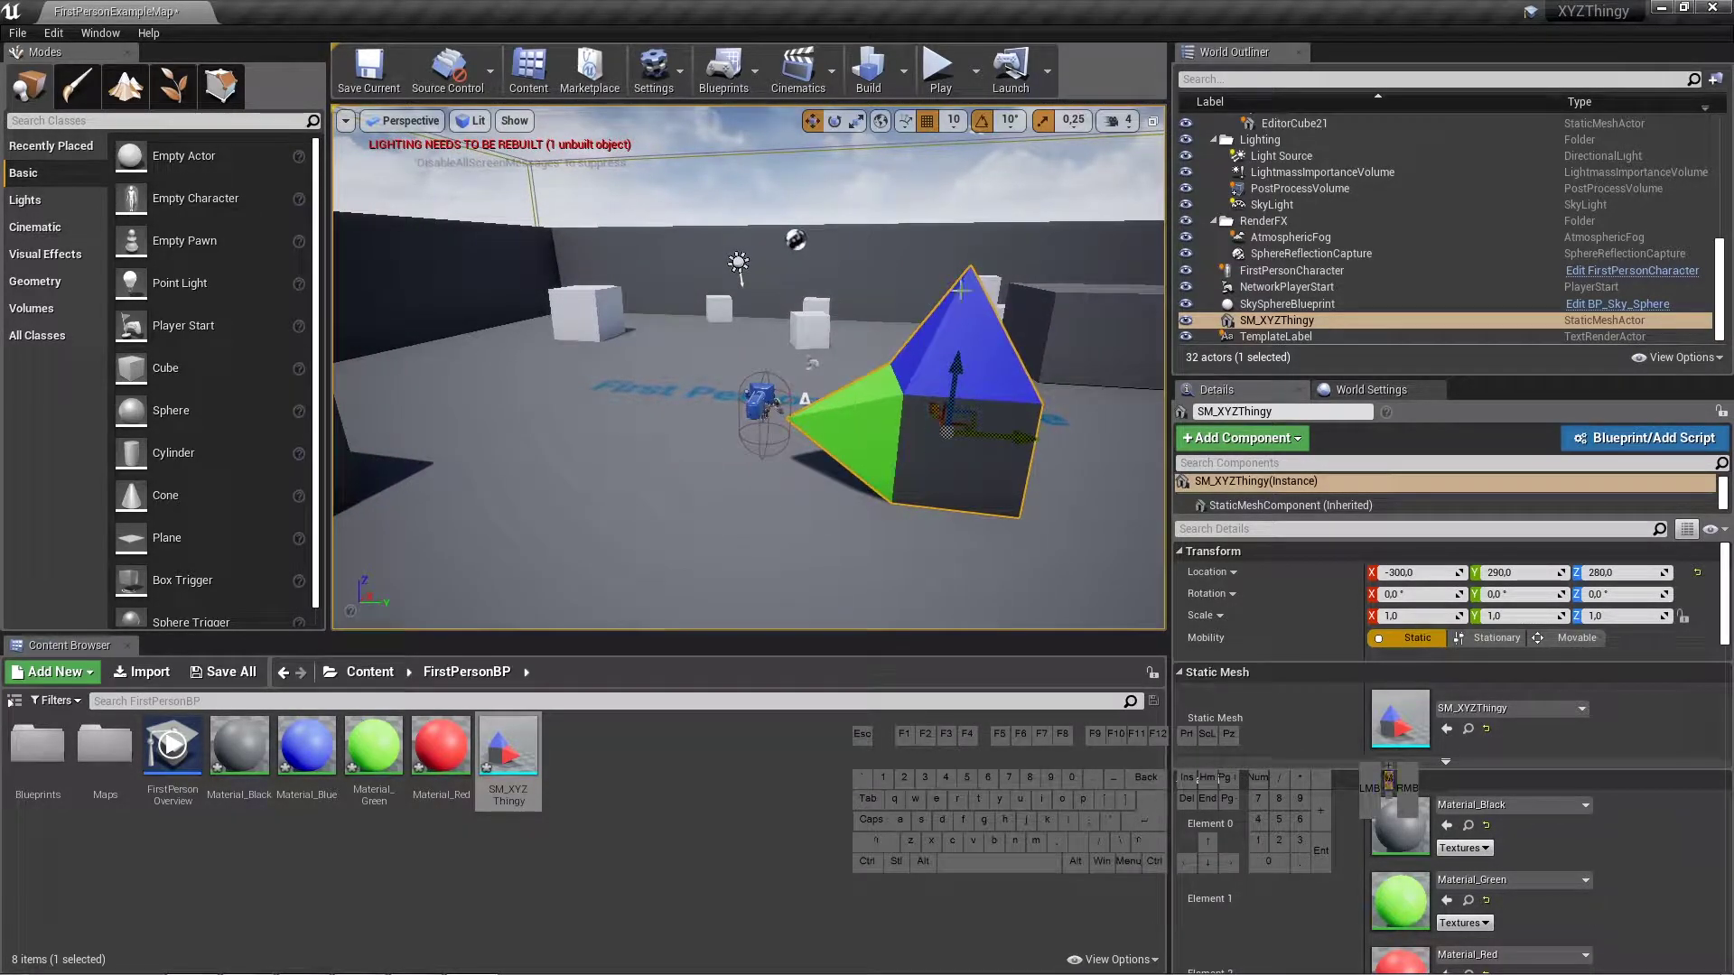
pyautogui.click(941, 68)
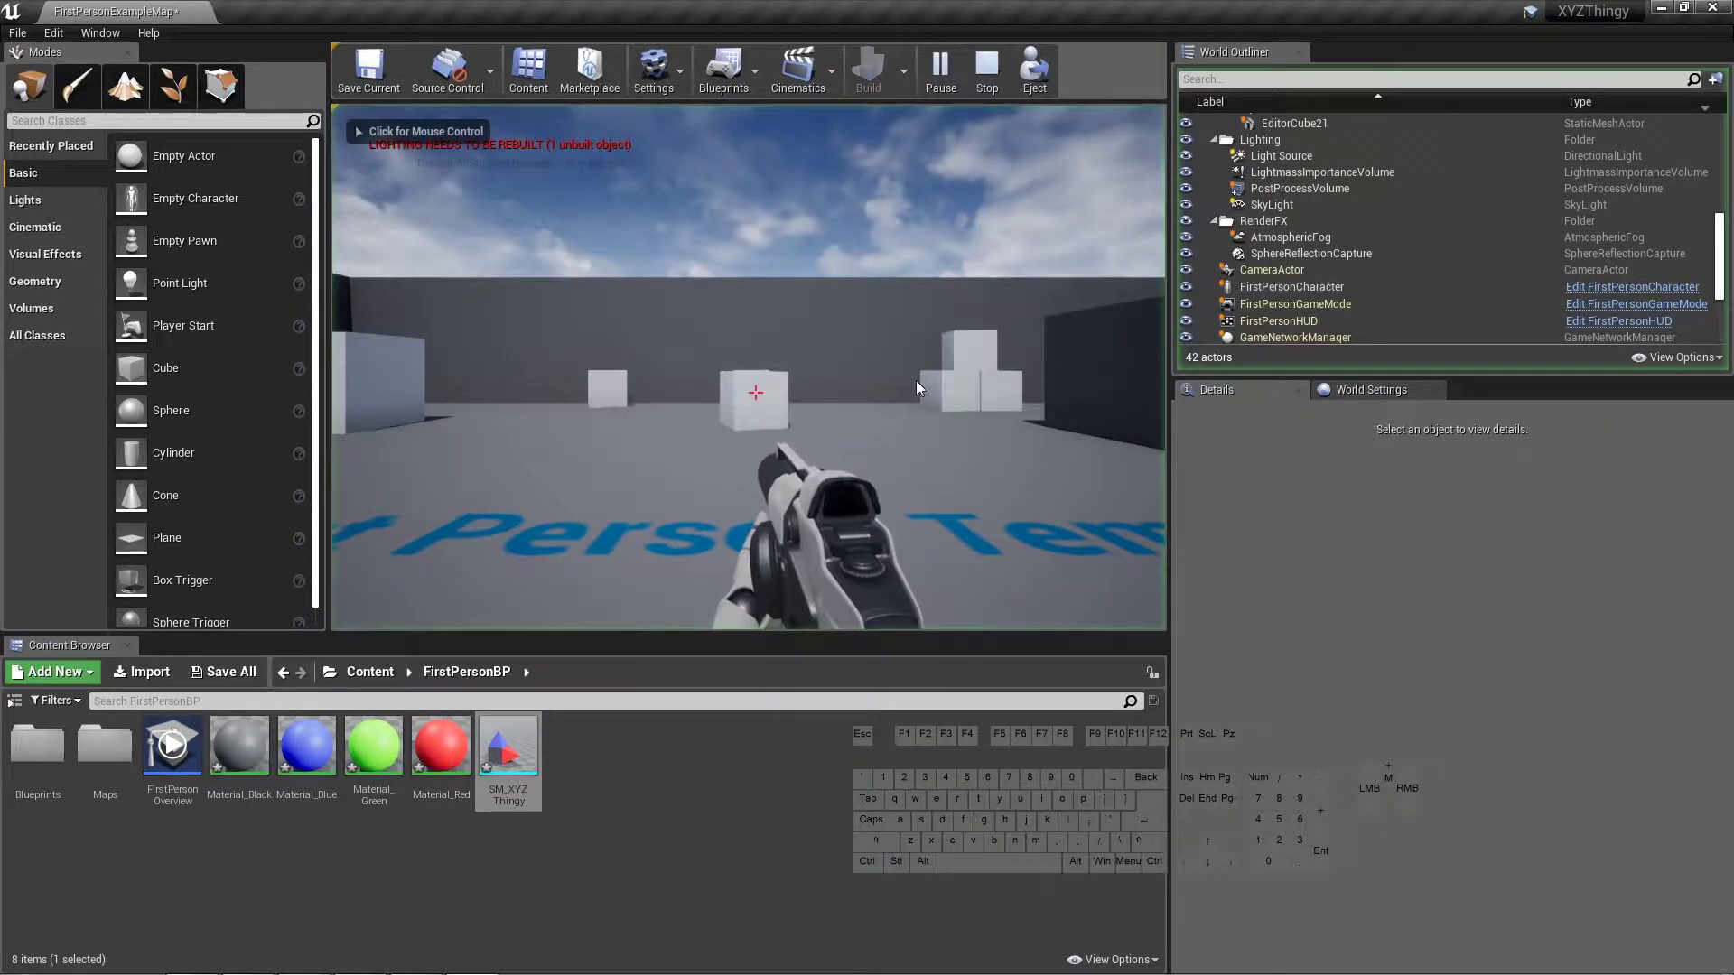
pyautogui.press('a')
pyautogui.press('w')
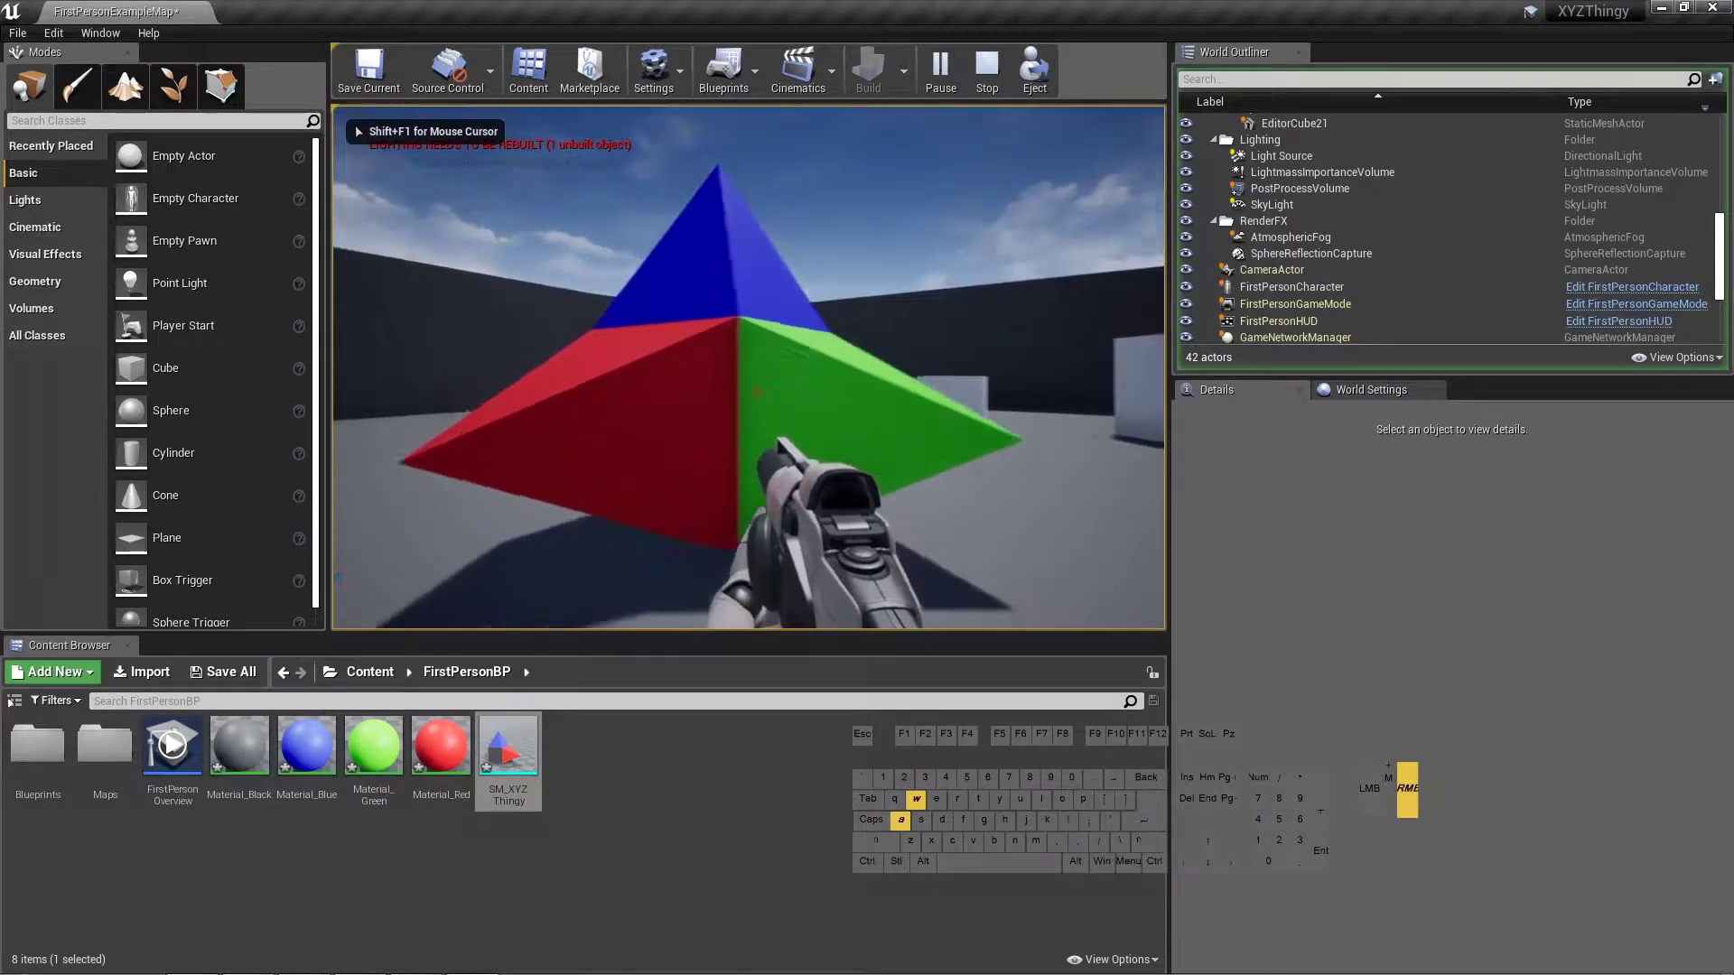
pyautogui.press('a')
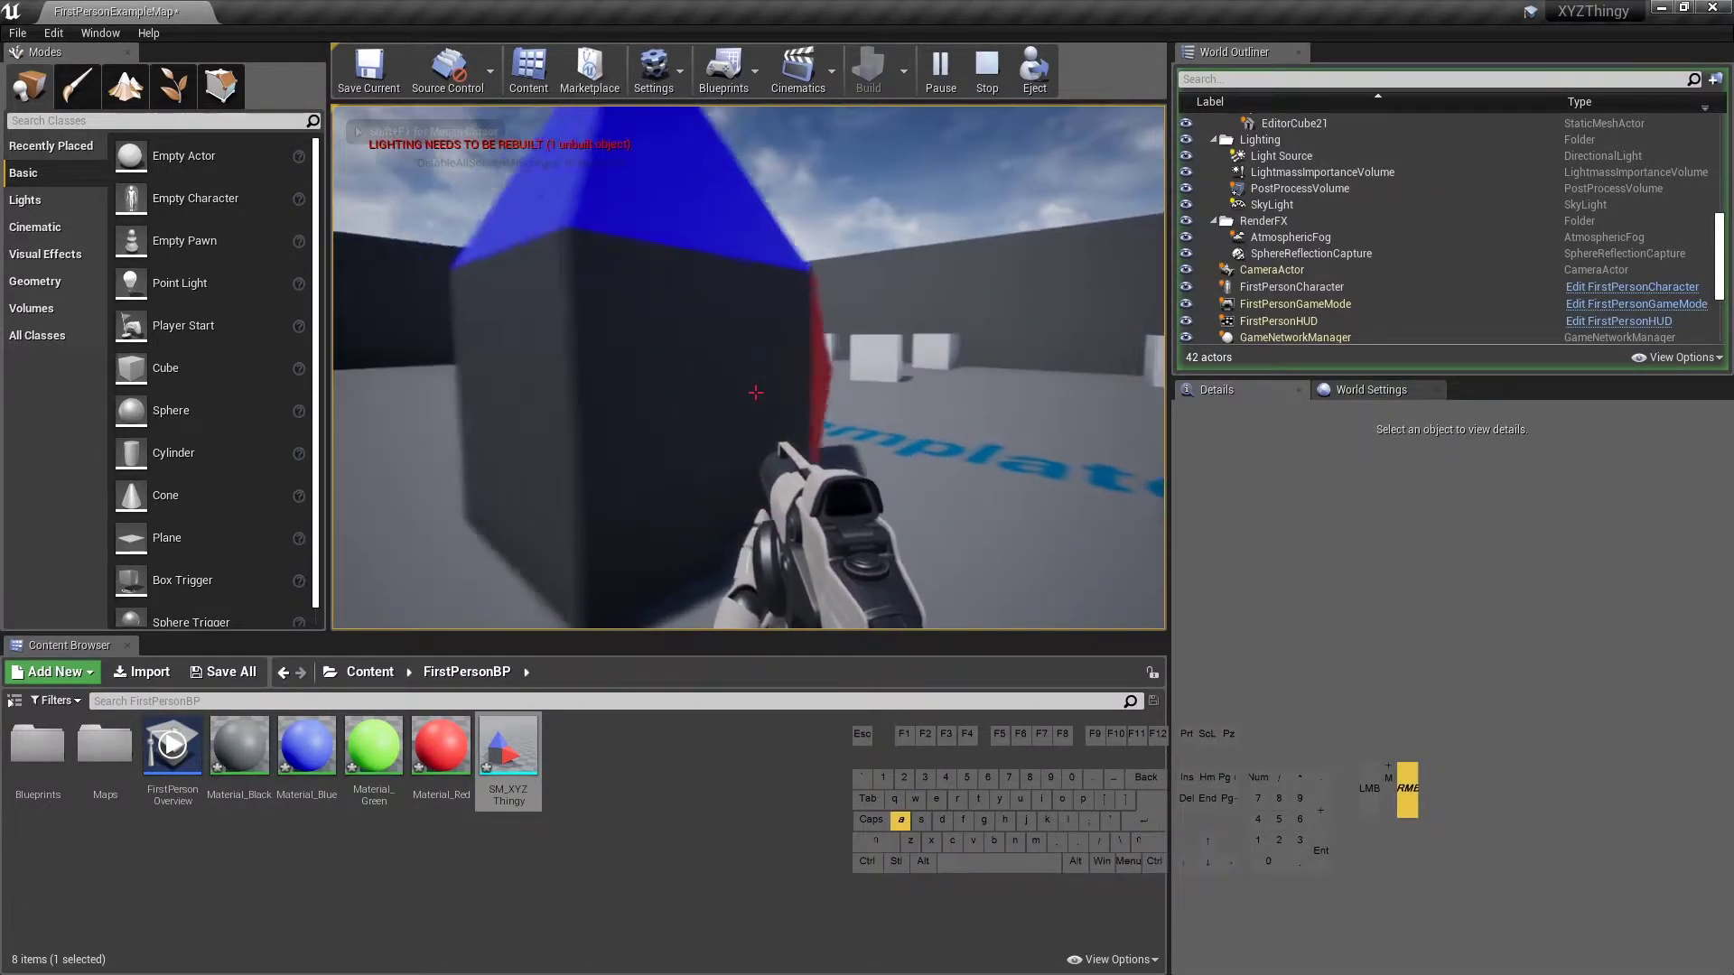
pyautogui.press('d')
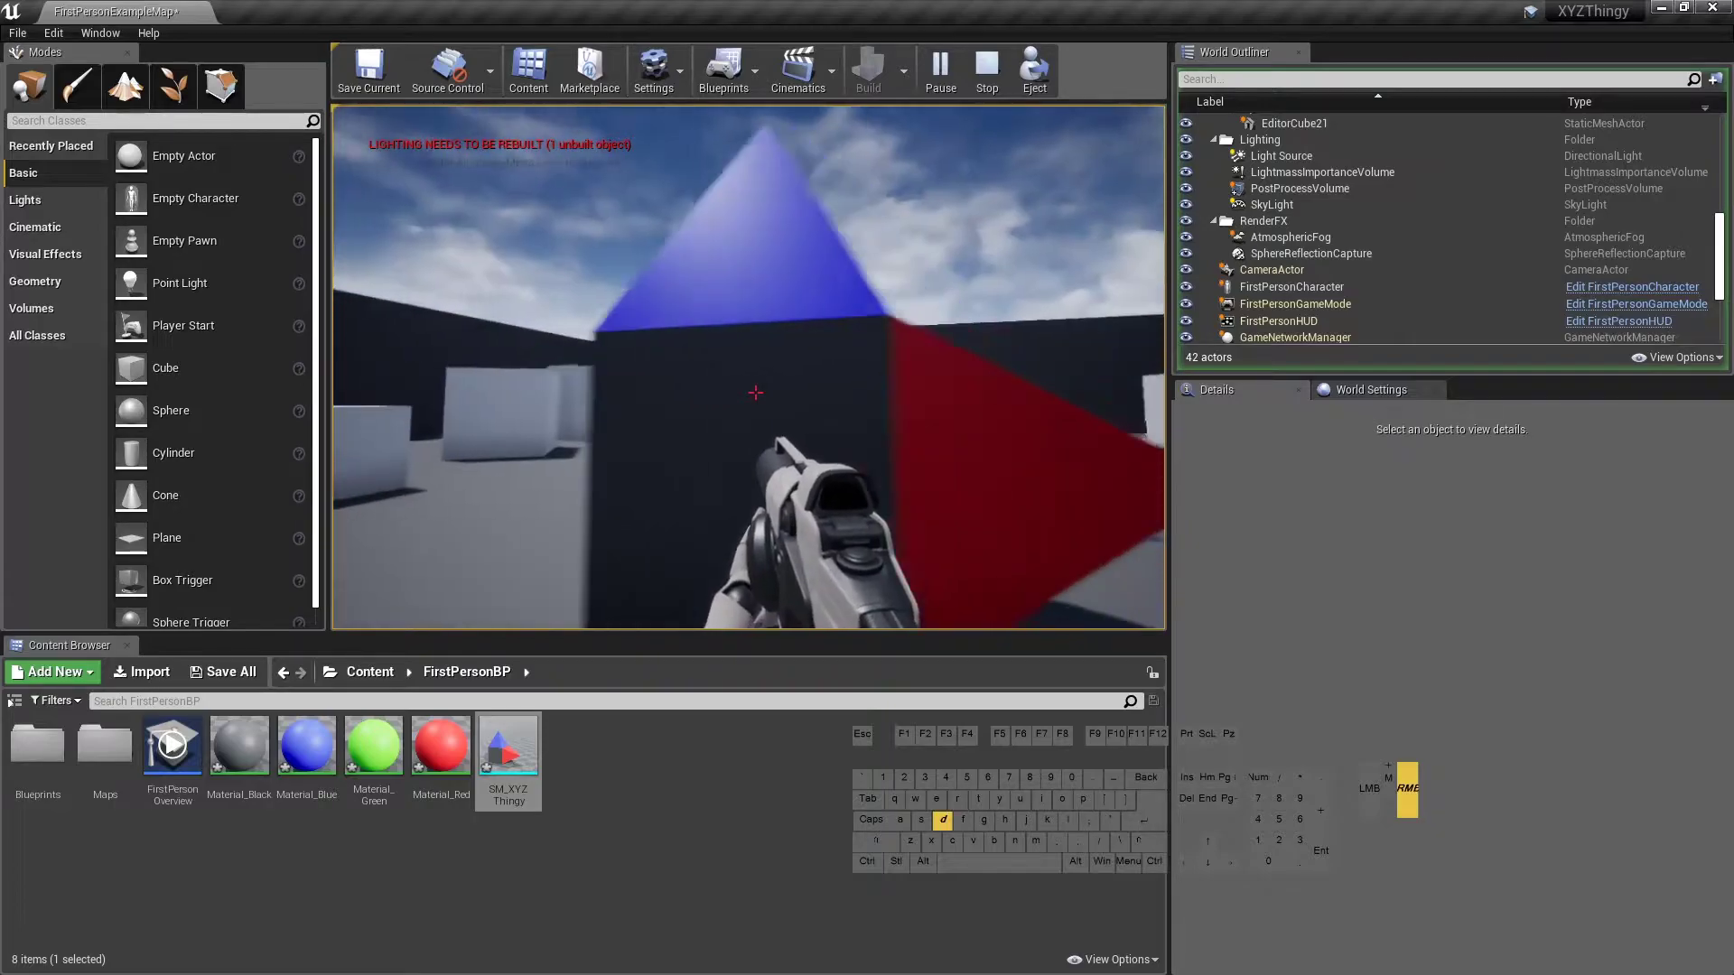
pyautogui.press('d')
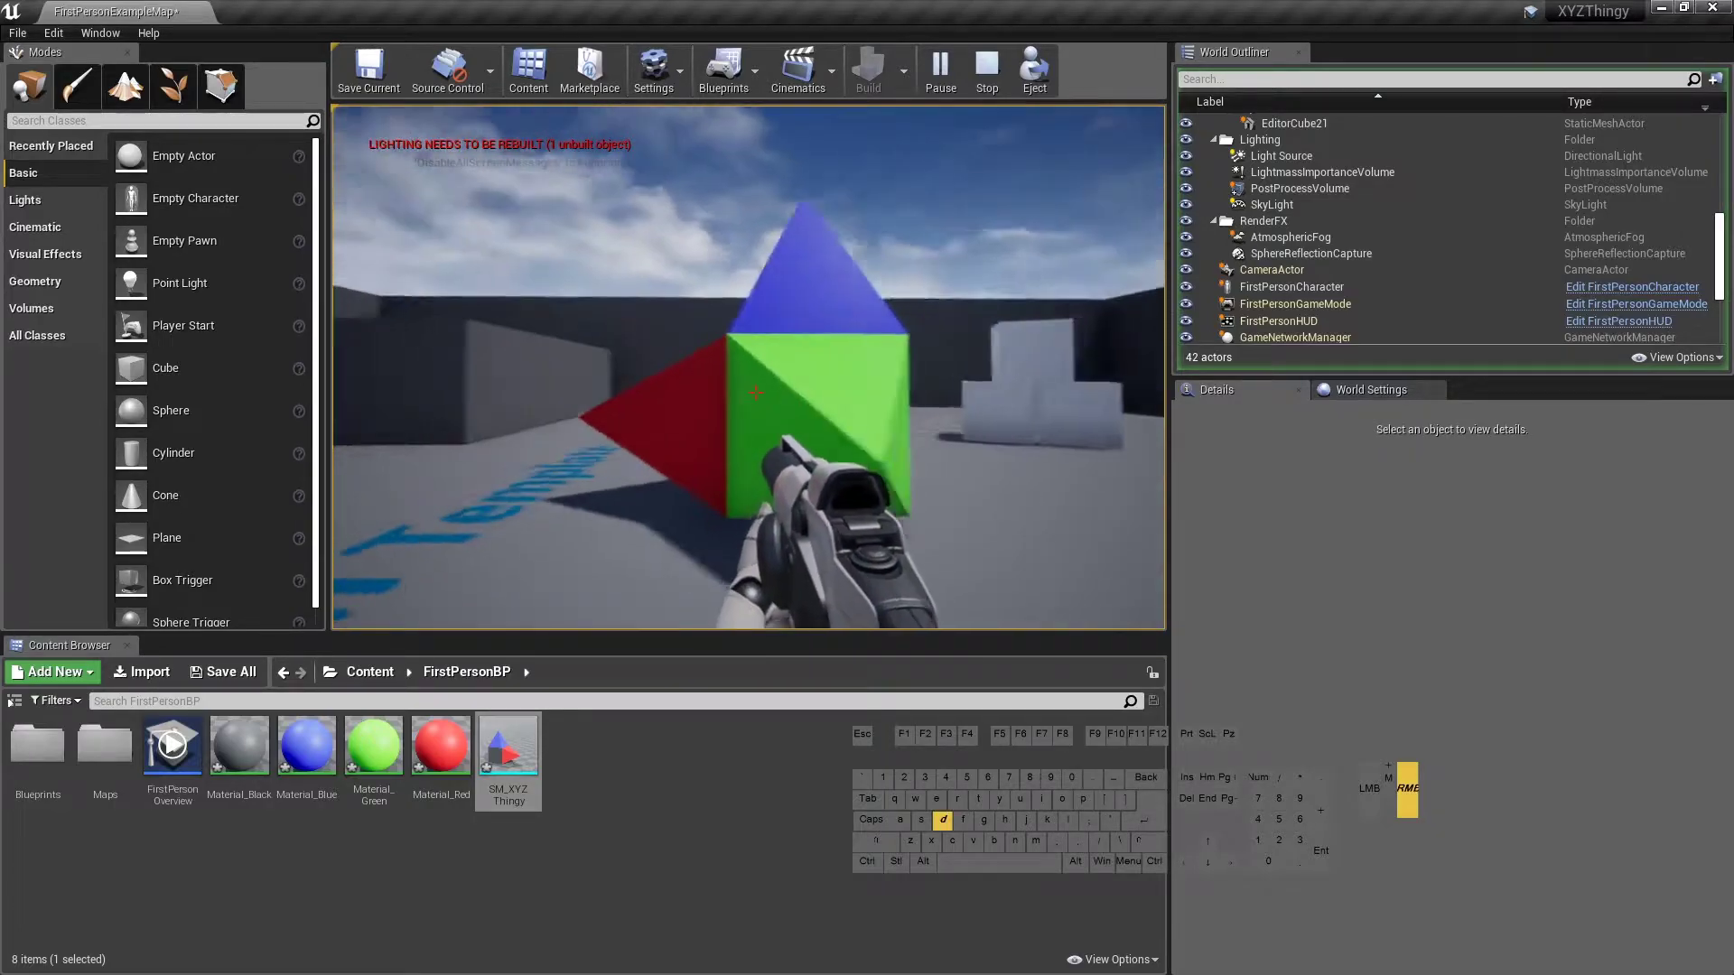
pyautogui.press('d')
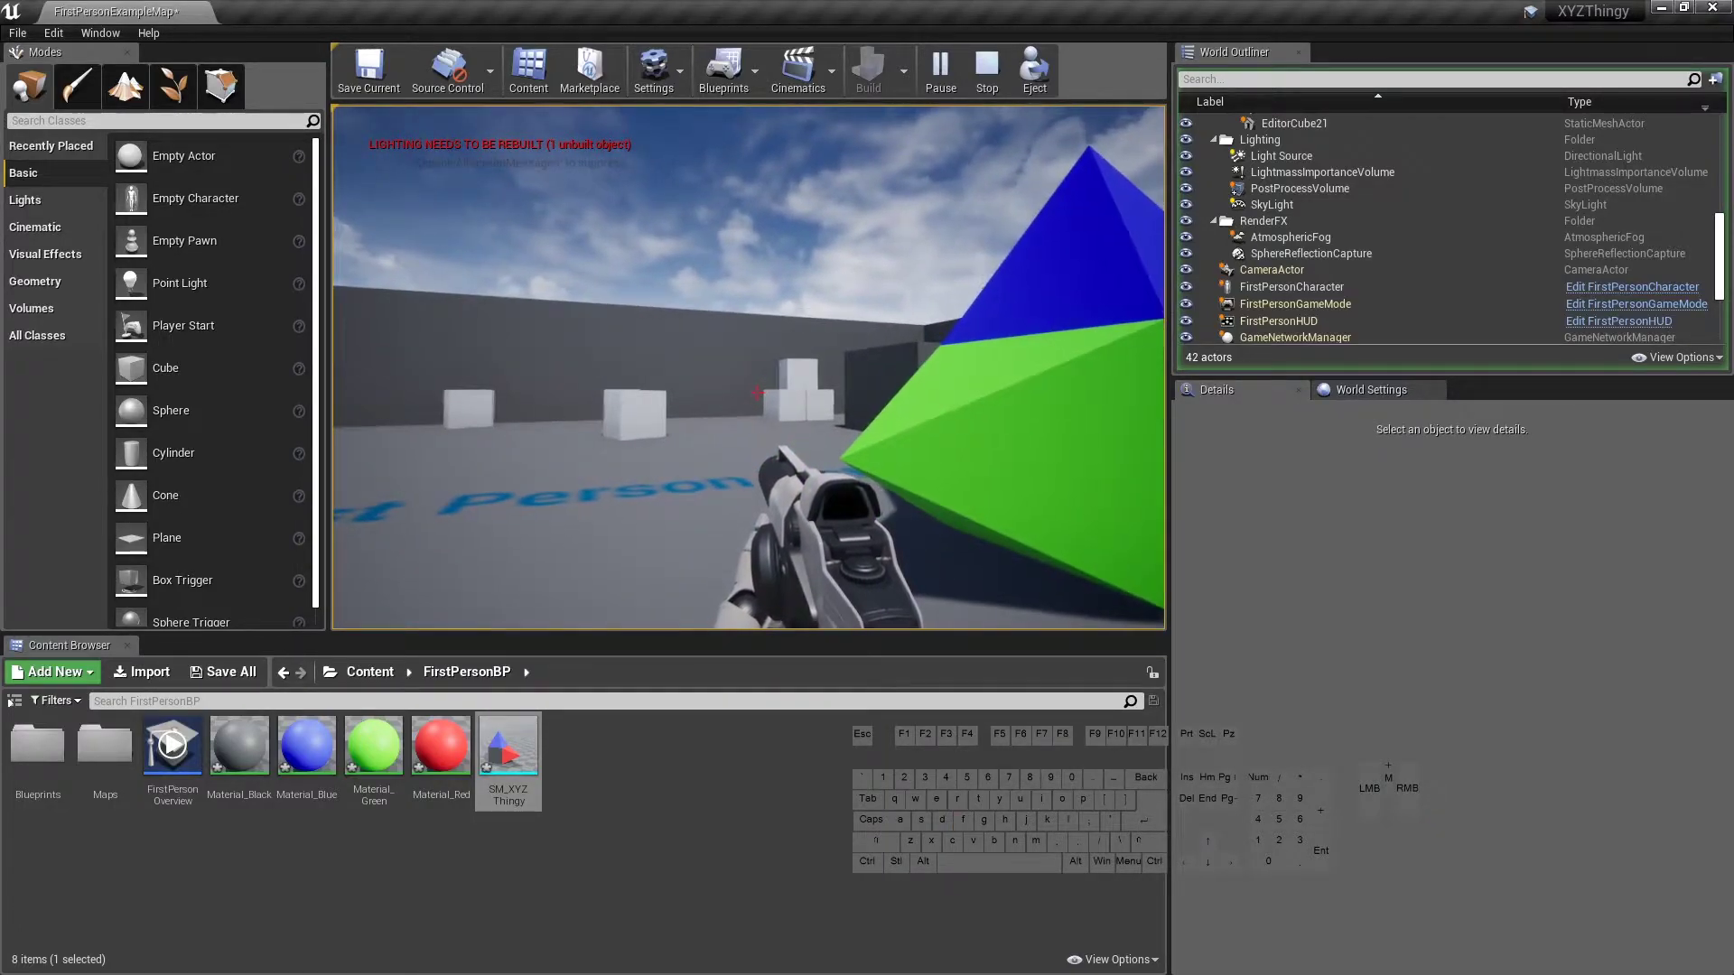
pyautogui.press('Escape')
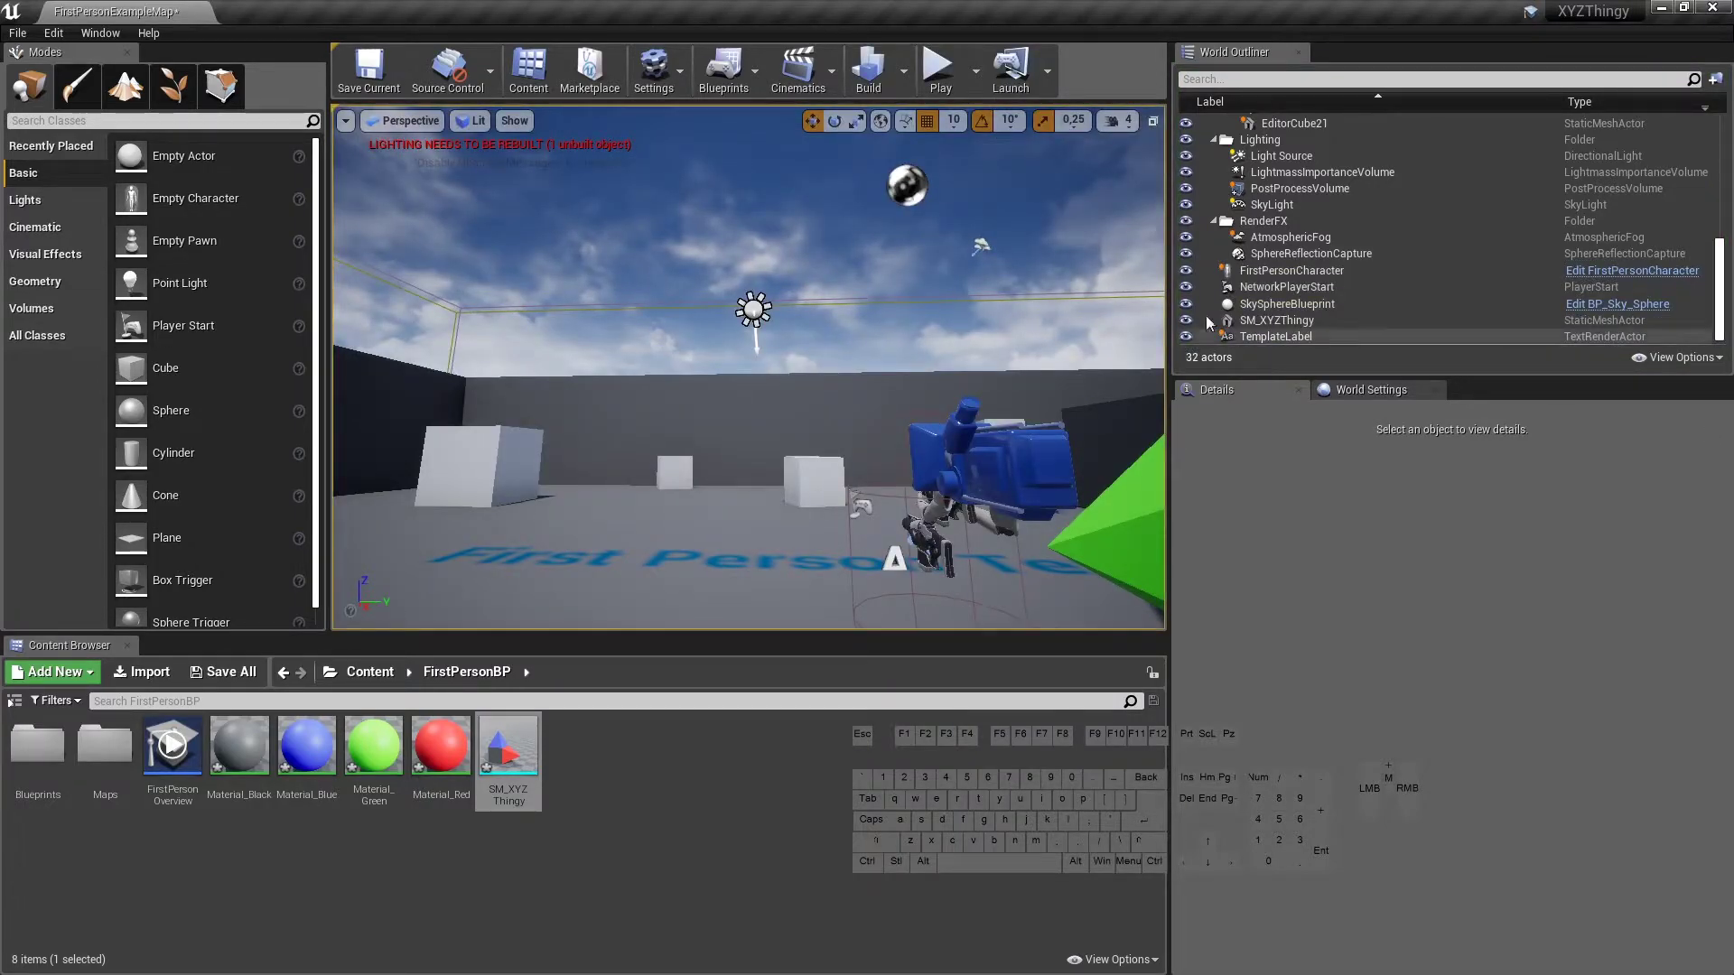
# Step: Exit the Unreal editor, choosing Don't Save for the unsaved content
pyautogui.click(17, 32)
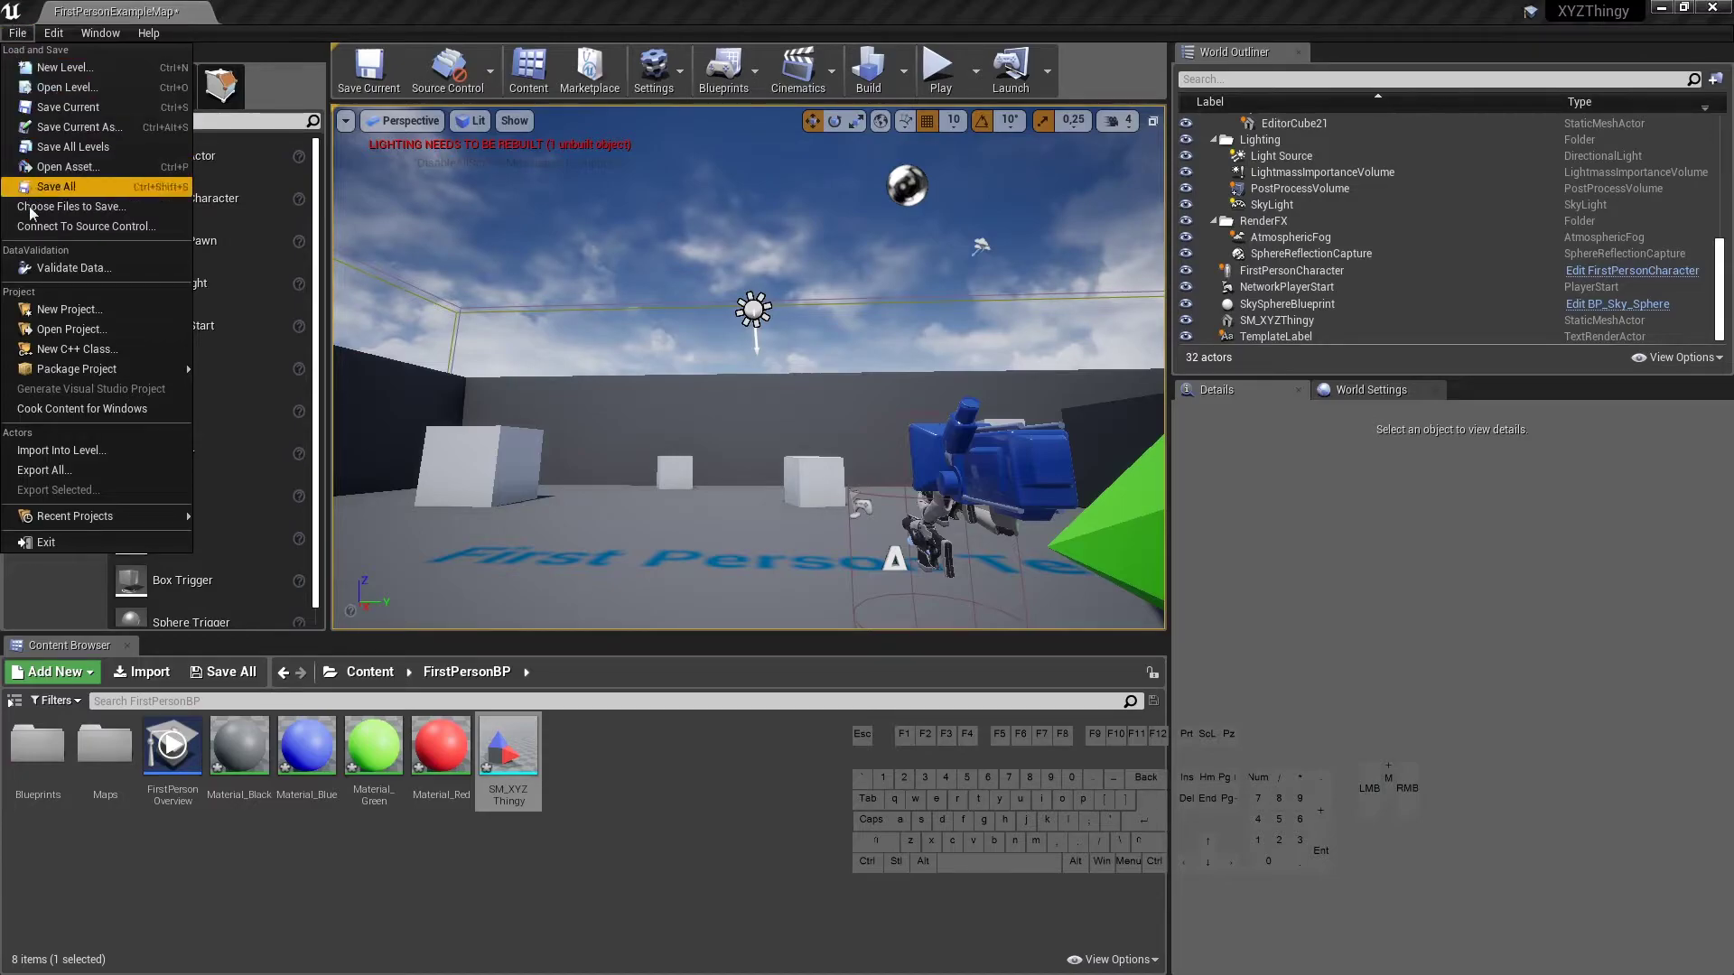
pyautogui.click(68, 539)
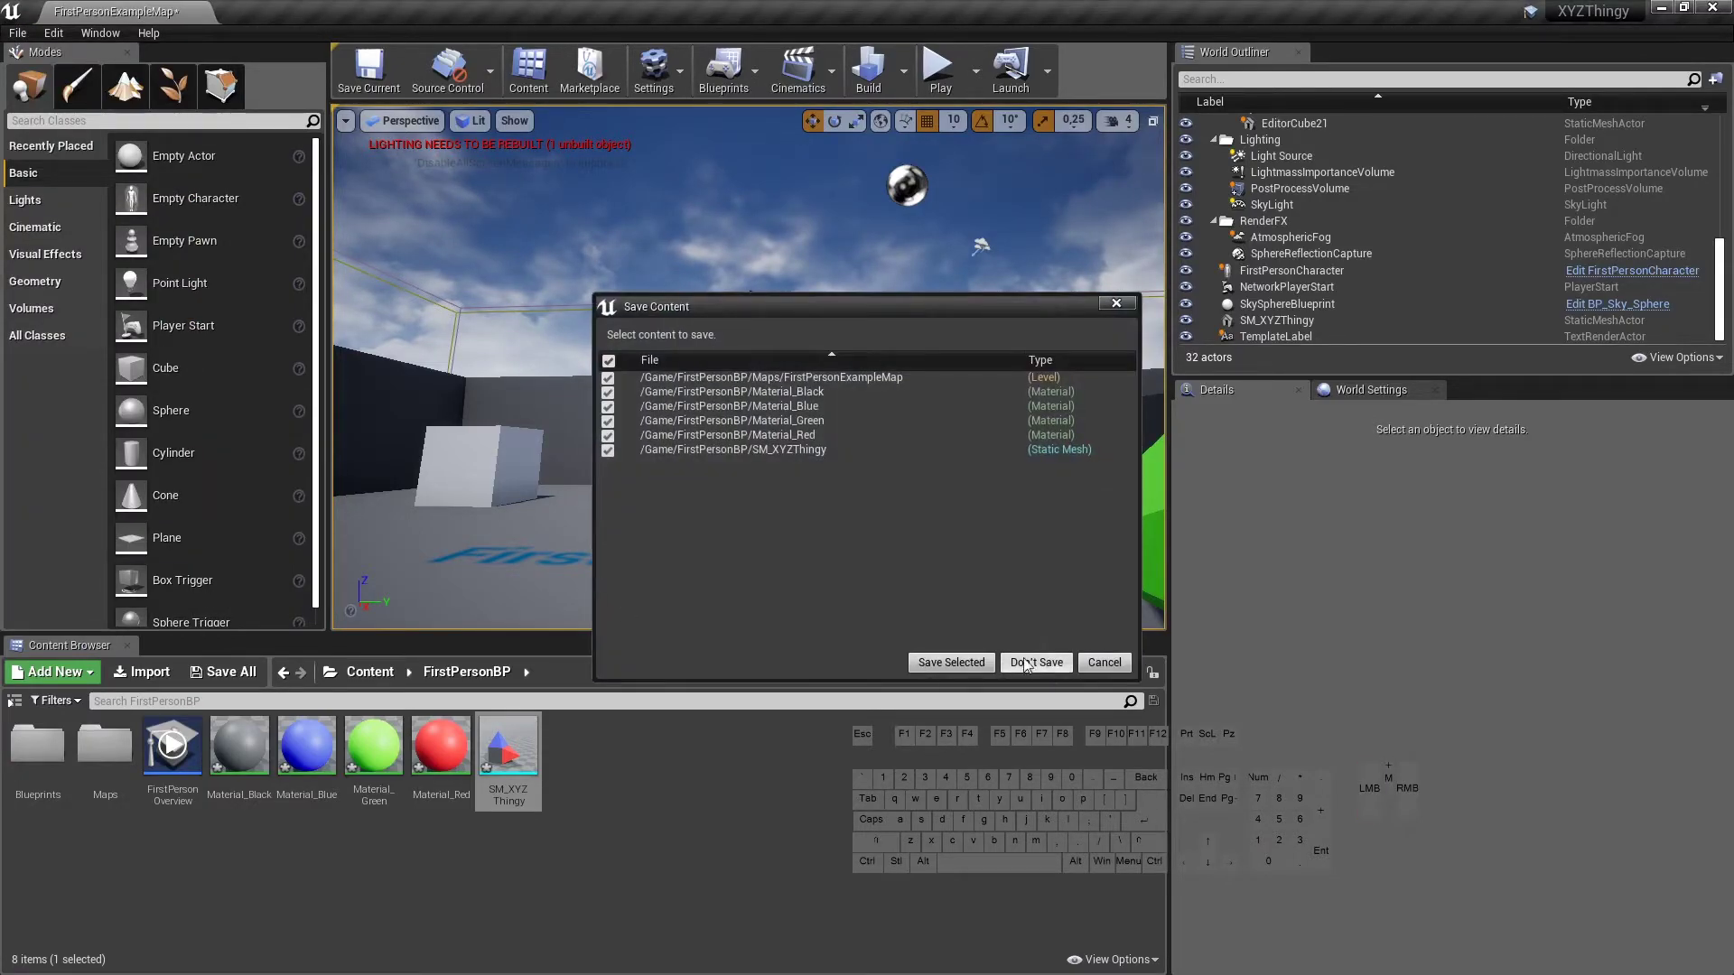
pyautogui.click(1022, 658)
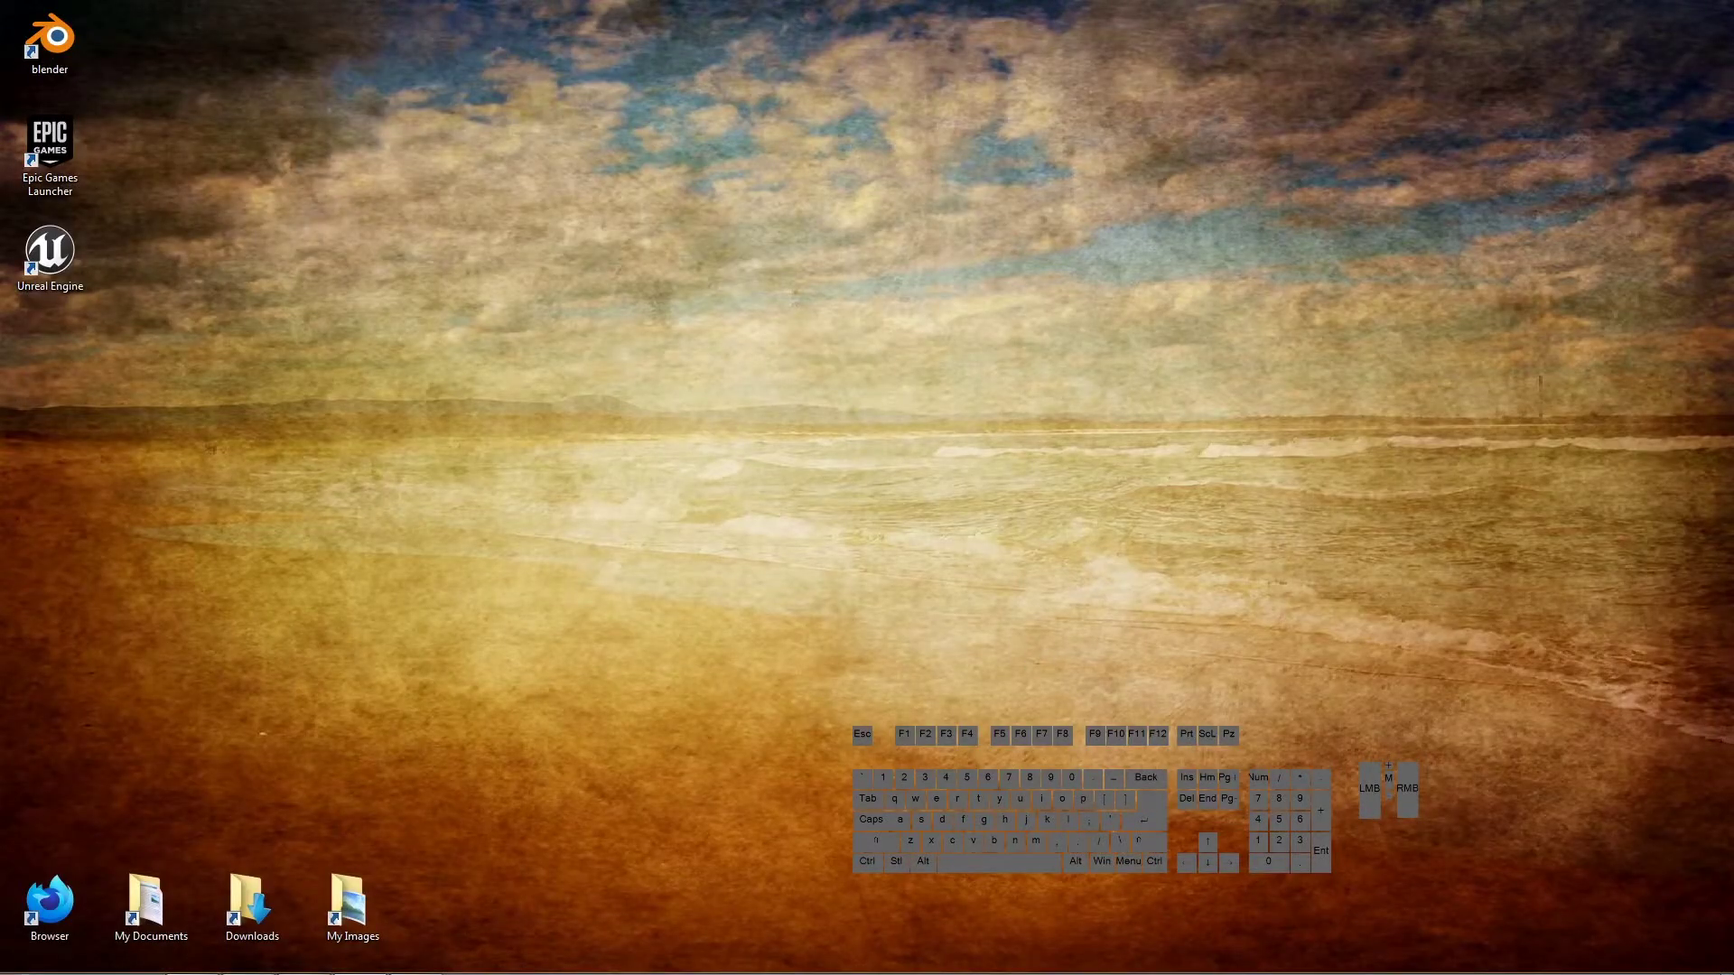